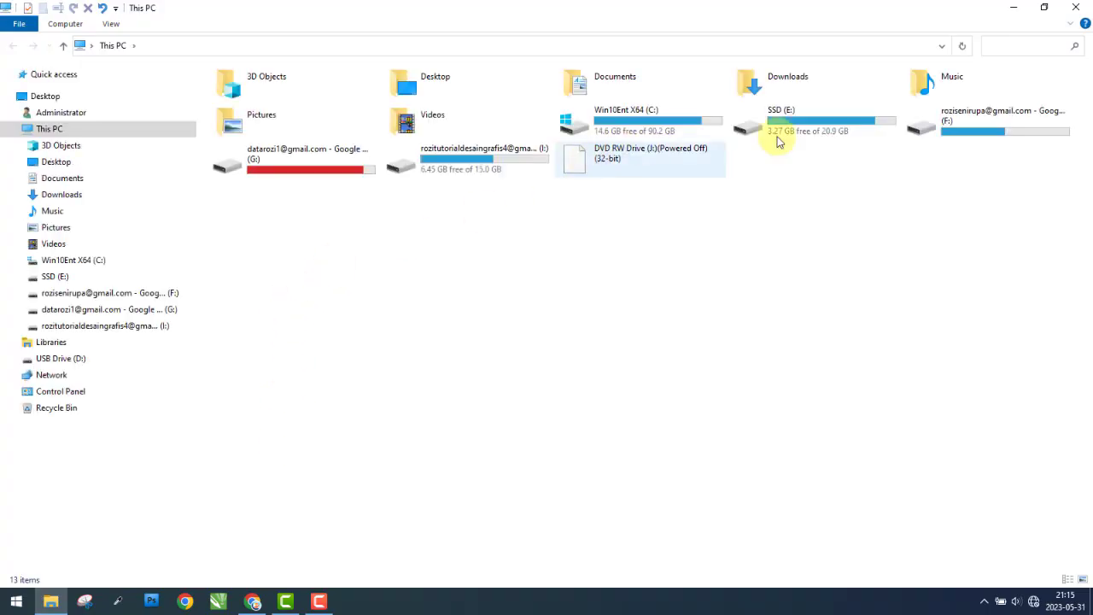
- Preview BAS-10.jpg from the SSD (E:) Thumbnail folder in Photos, then return to SSD (E:)
{"action": "double_click", "coordinate": [827, 133]}
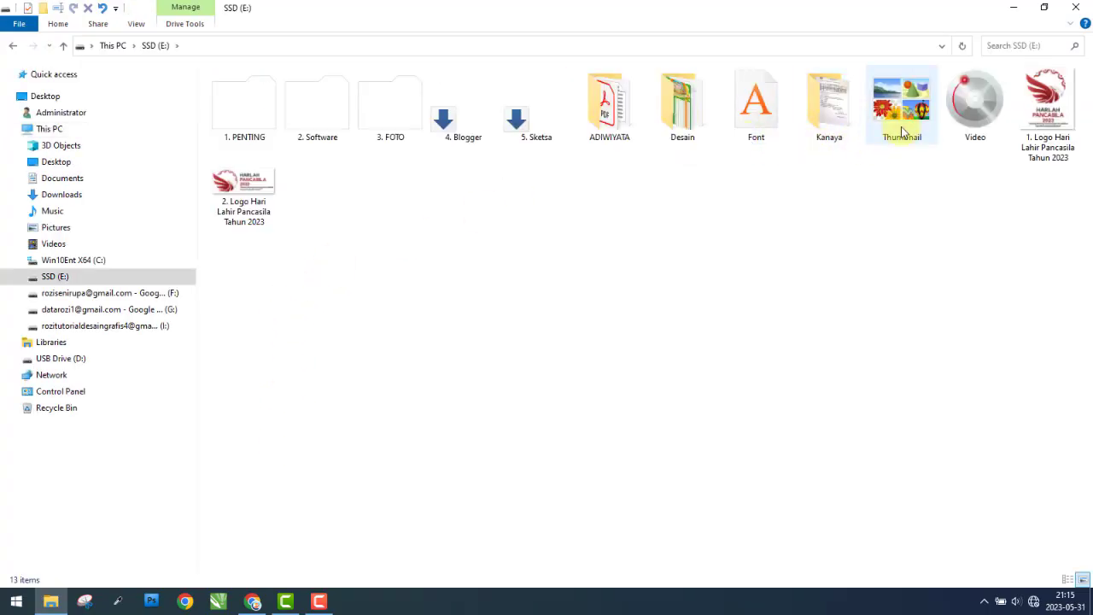
{"action": "double_click", "coordinate": [902, 131]}
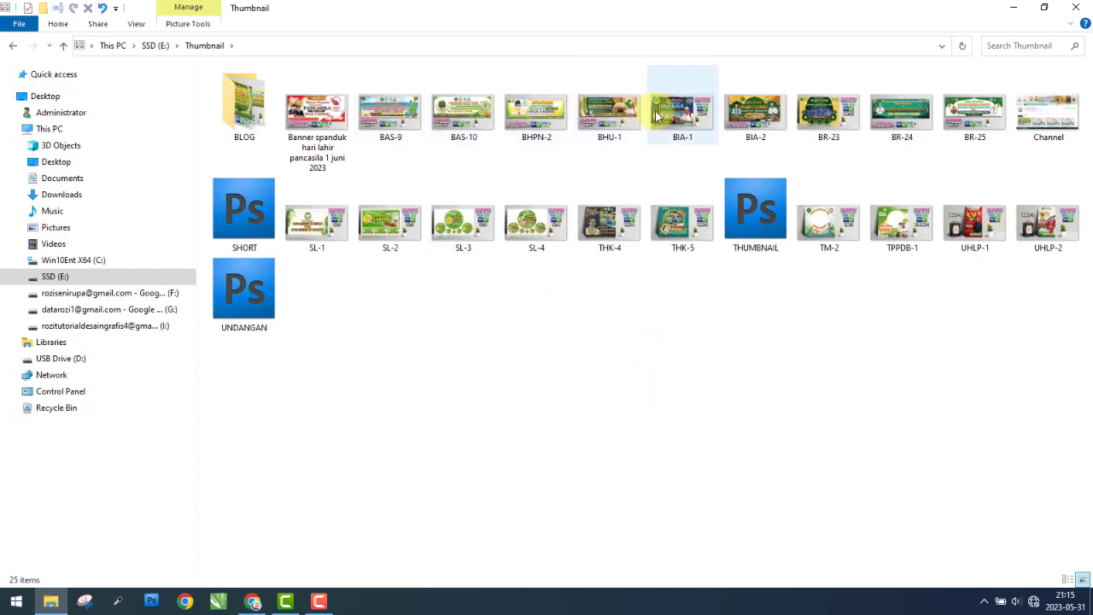
{"action": "double_click", "coordinate": [493, 116]}
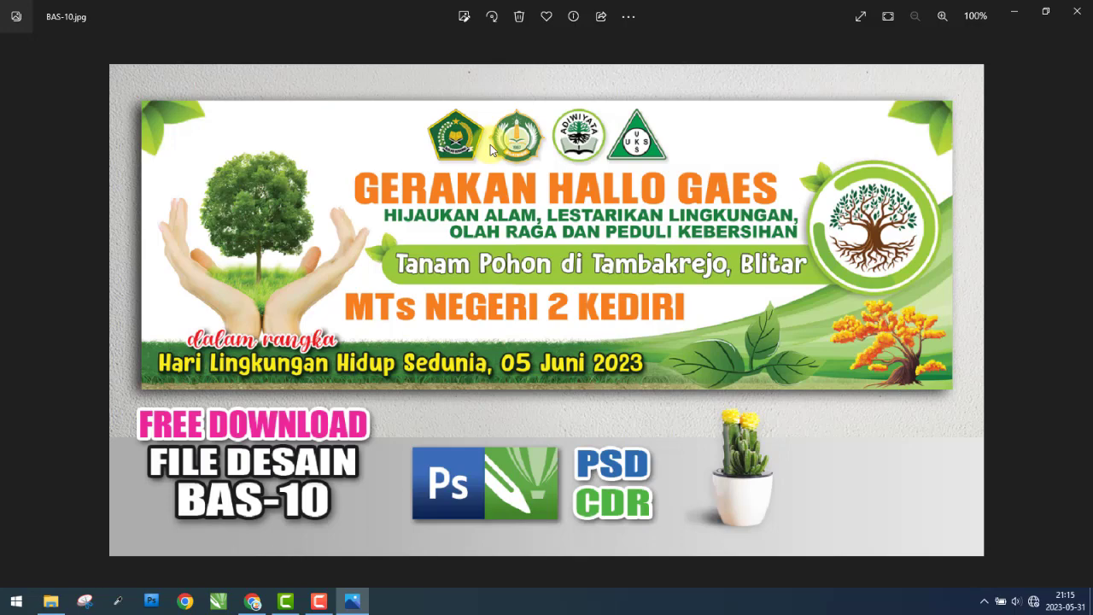
{"action": "left_click", "coordinate": [1082, 8]}
{"action": "left_click", "coordinate": [90, 276]}
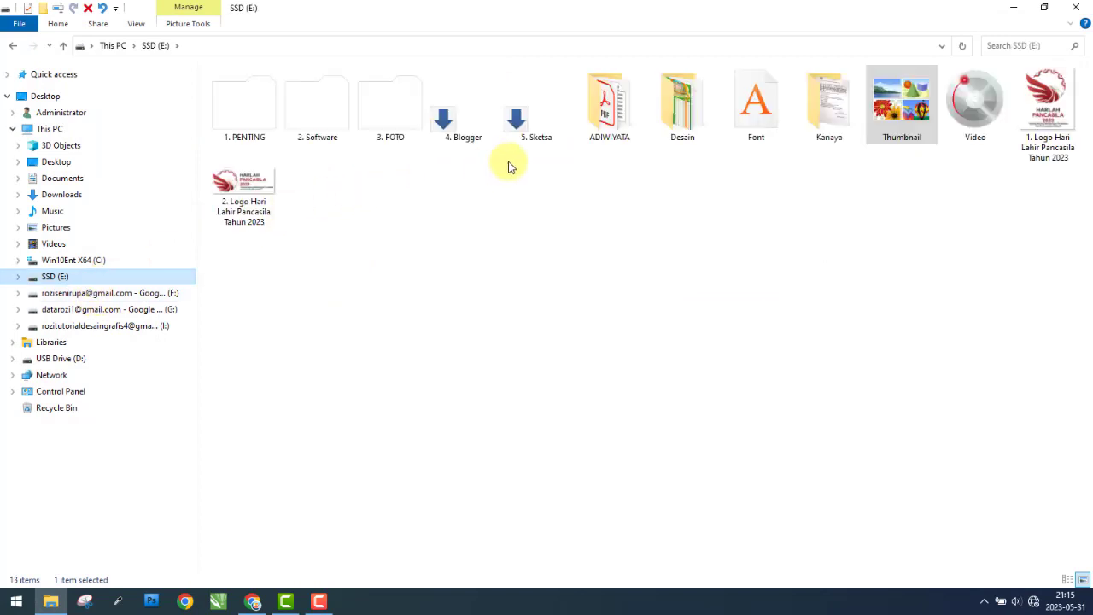
- Go into Desain > BAS-10 > BAS-10P and browse the Bahan material files
{"action": "double_click", "coordinate": [682, 102]}
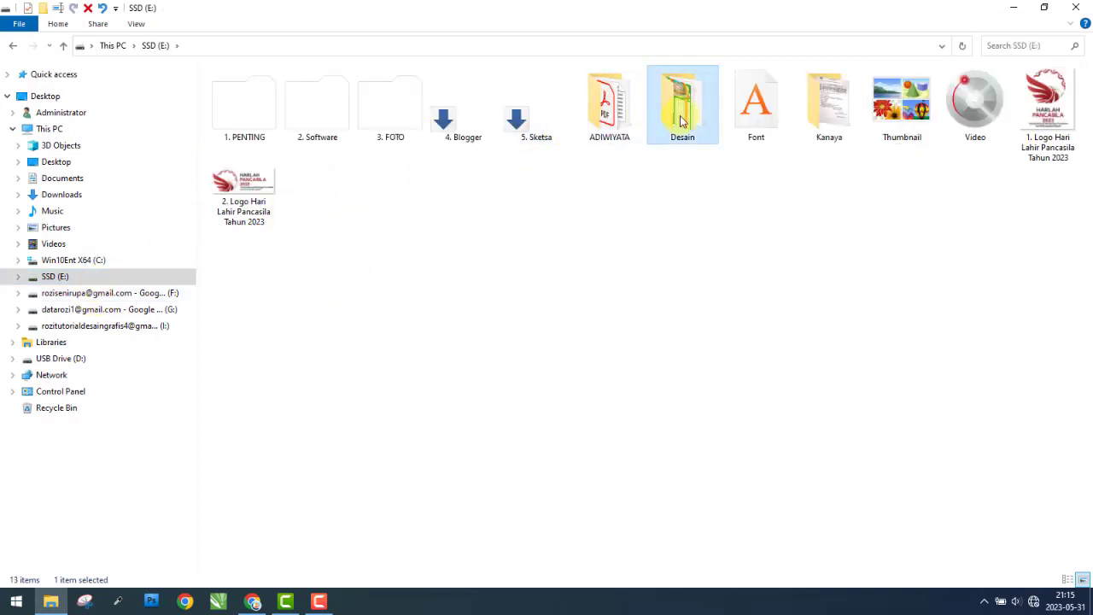
{"action": "left_click", "coordinate": [321, 602]}
{"action": "left_click", "coordinate": [321, 602]}
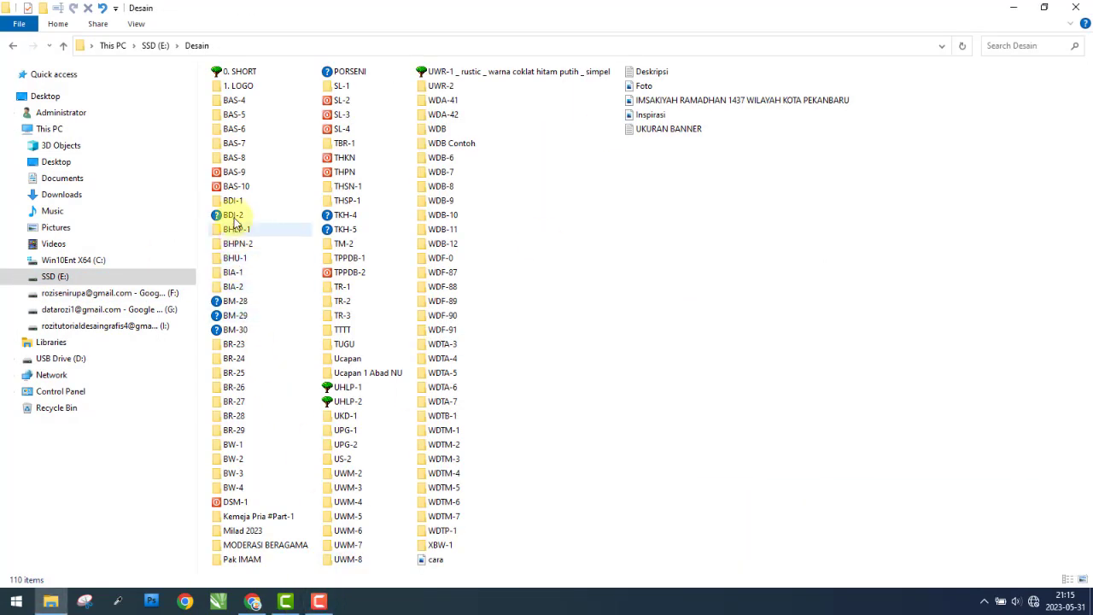
{"action": "double_click", "coordinate": [239, 191]}
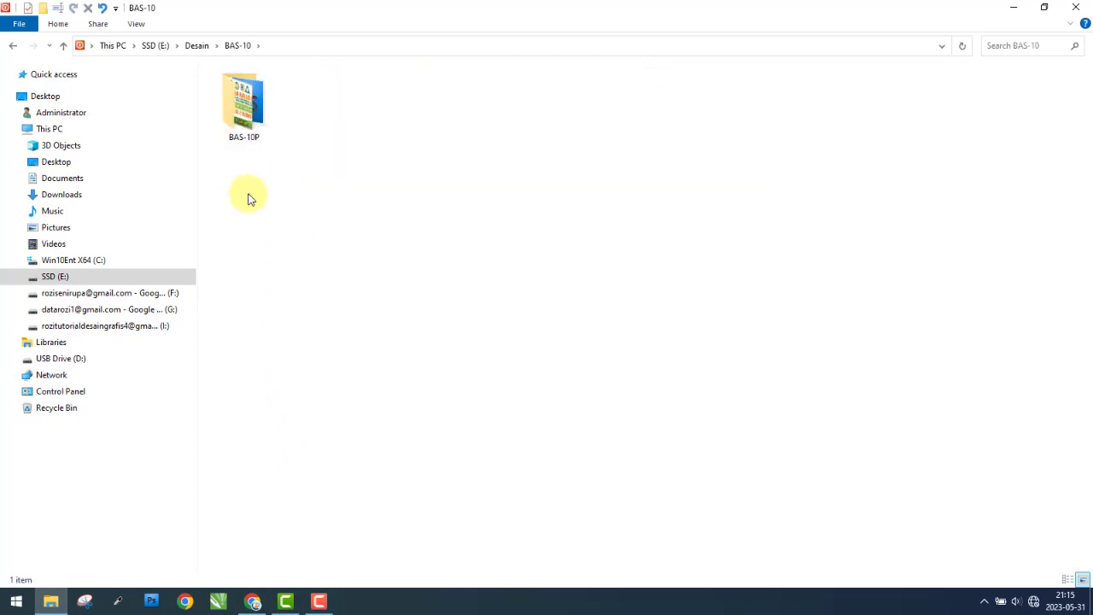
{"action": "double_click", "coordinate": [254, 117]}
{"action": "double_click", "coordinate": [238, 100]}
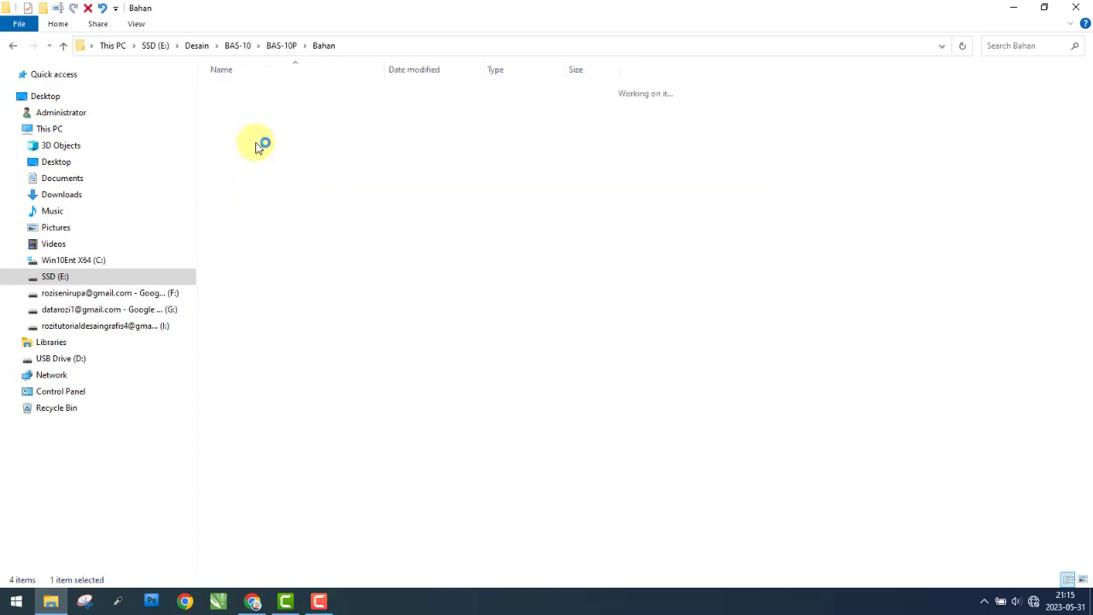
{"action": "mouse_move", "coordinate": [254, 231]}
{"action": "left_mouse_down"}
{"action": "mouse_move", "coordinate": [907, 132]}
{"action": "mouse_move", "coordinate": [683, 128]}
{"action": "left_mouse_up"}
- Review the Link note in Notepad and look through the Font folder
{"action": "double_click", "coordinate": [681, 126]}
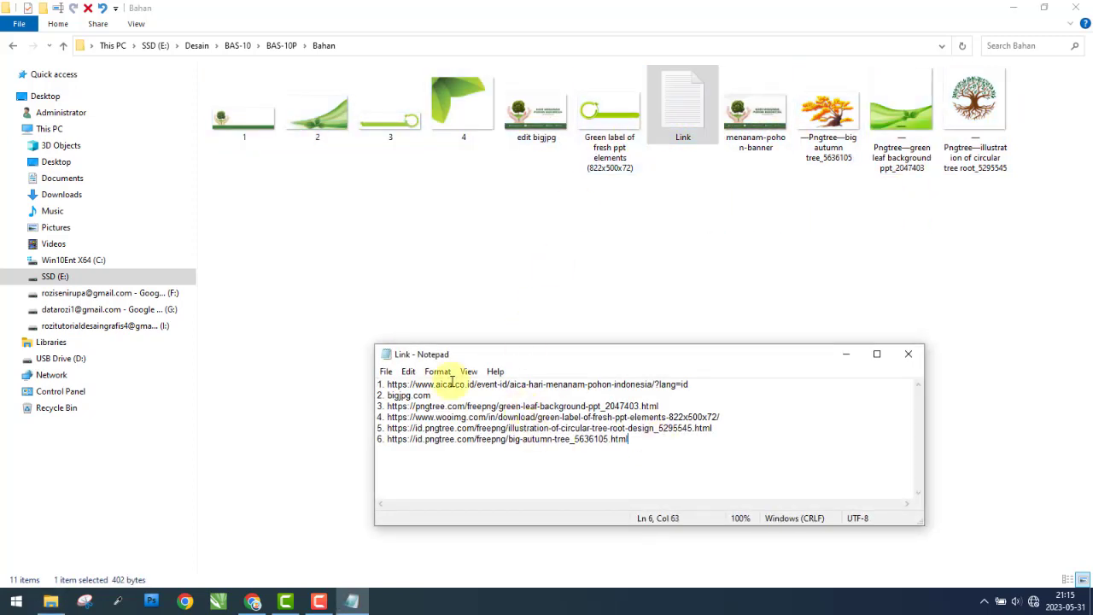
{"action": "key", "text": "ctrl+a"}
{"action": "left_click", "coordinate": [908, 355]}
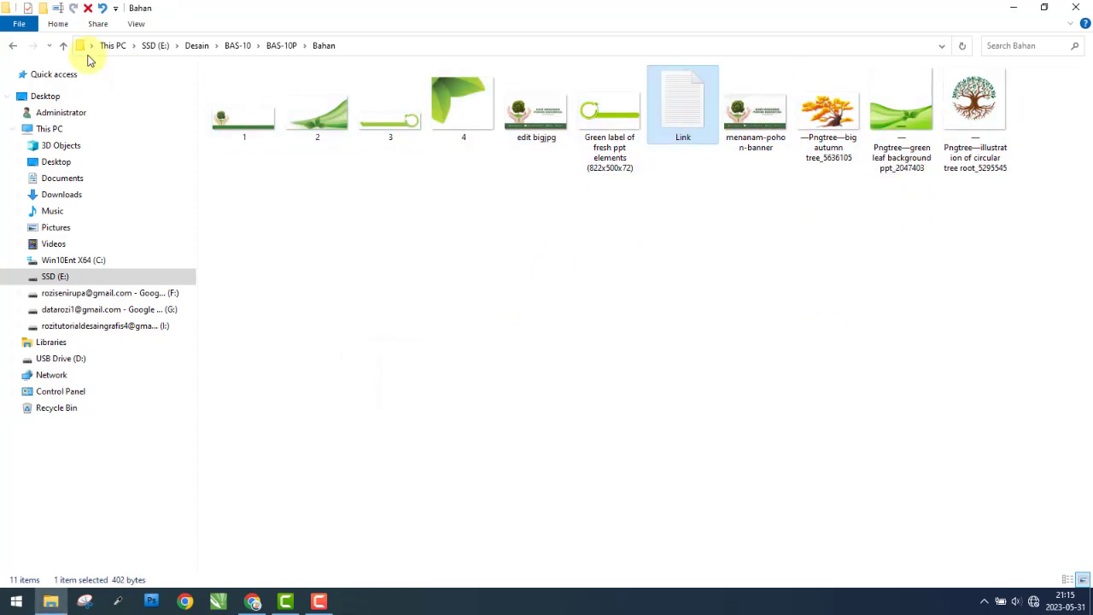
{"action": "left_click", "coordinate": [12, 45]}
{"action": "double_click", "coordinate": [317, 102]}
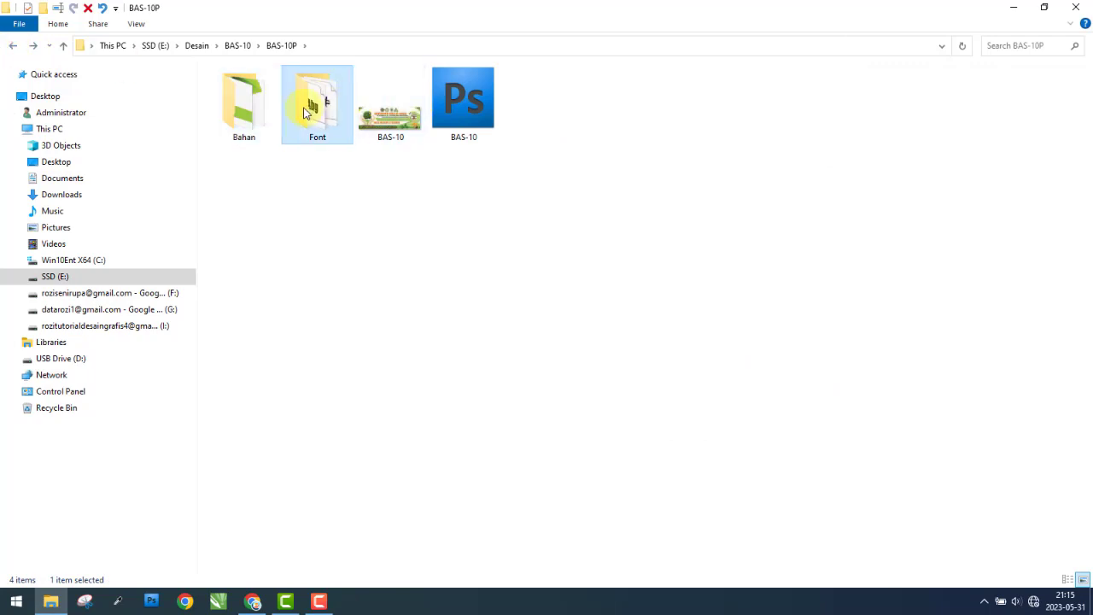
{"action": "left_click", "coordinate": [13, 45]}
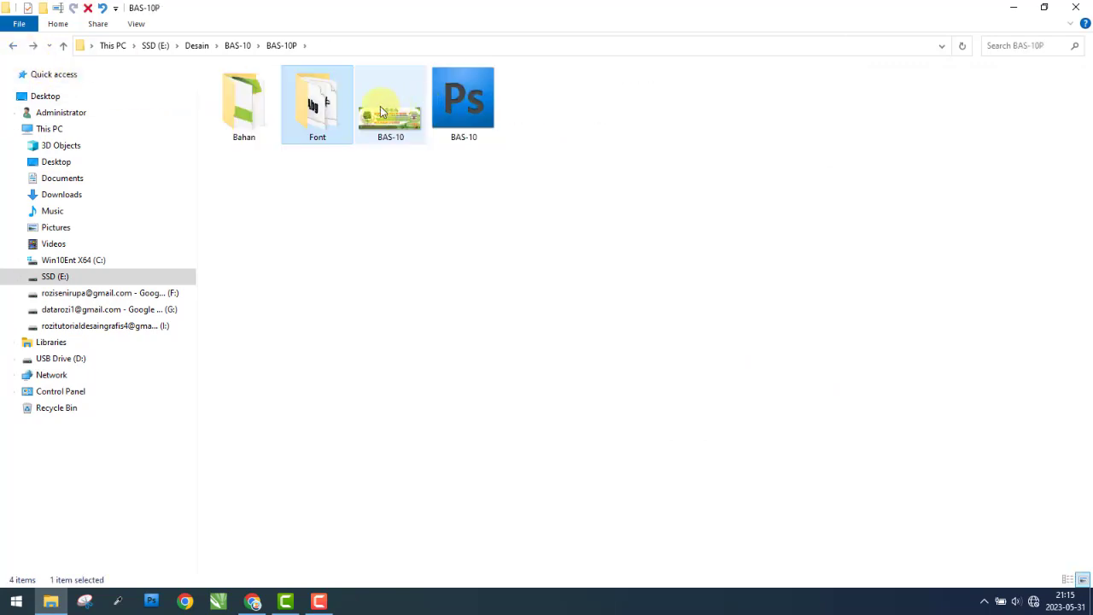
- View the BAS-10.jpg reference in Photos, then open BAS-10.psd in Photoshop
{"action": "left_click", "coordinate": [381, 127]}
{"action": "double_click", "coordinate": [387, 127]}
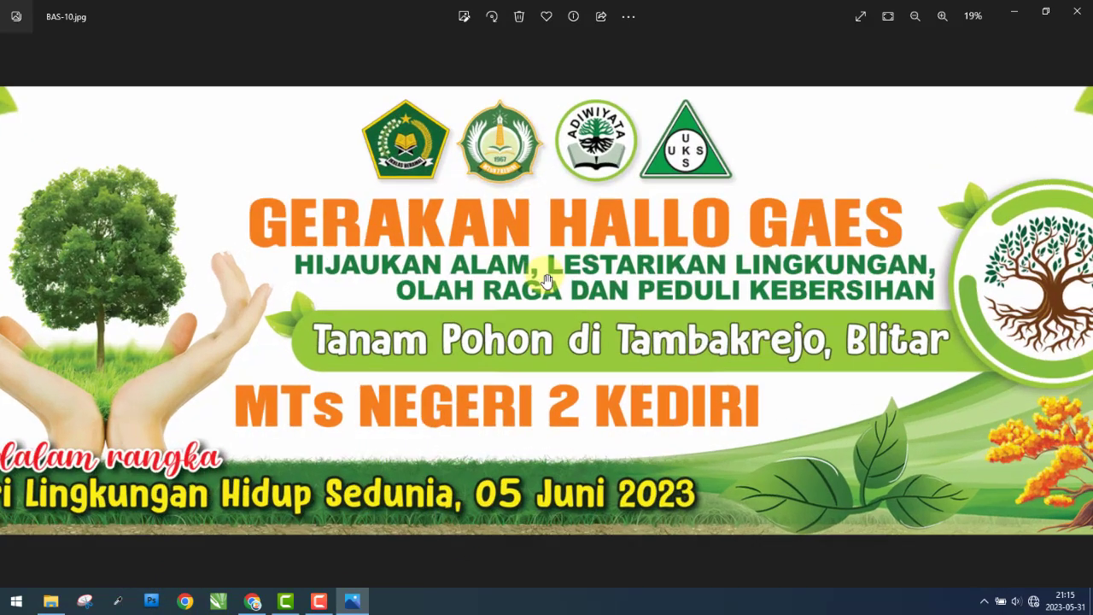
{"action": "scroll", "coordinate": [525, 278], "scroll_direction": "up", "scroll_amount": 3}
{"action": "scroll", "coordinate": [525, 278], "scroll_direction": "down", "scroll_amount": 1}
{"action": "scroll", "coordinate": [521, 272], "scroll_direction": "down", "scroll_amount": 2}
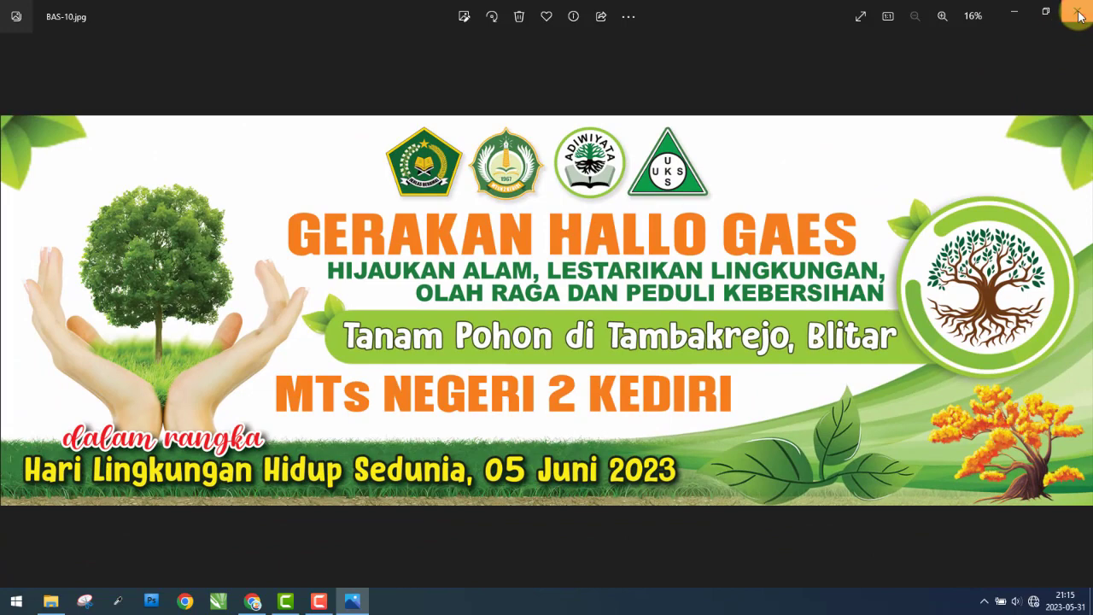
{"action": "left_click", "coordinate": [1077, 12]}
{"action": "double_click", "coordinate": [452, 104]}
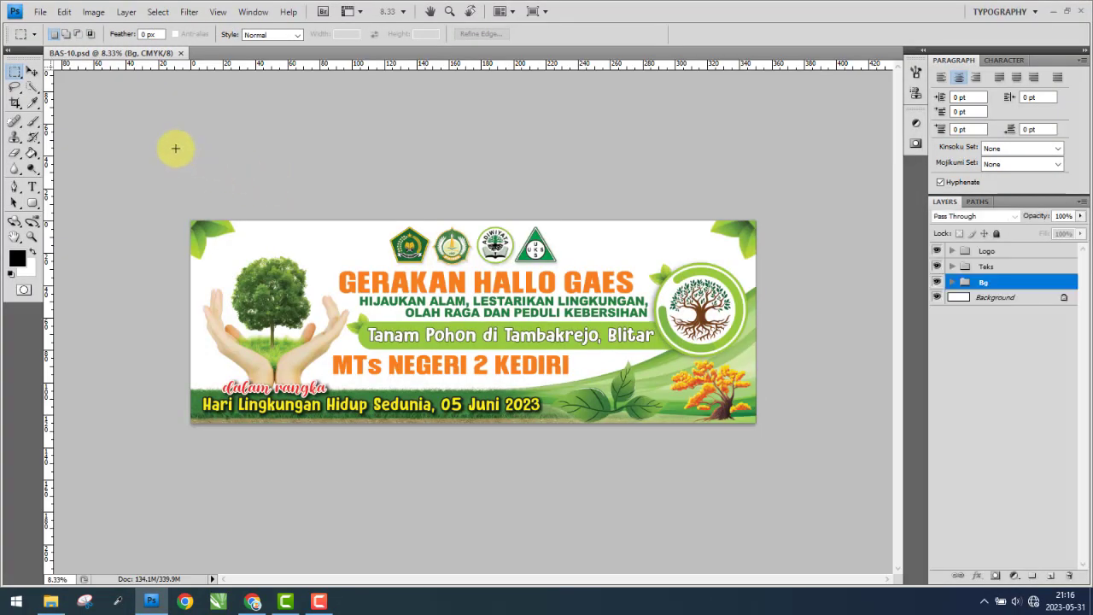
- Expand and collapse the Bg, Teks and Logo layer groups to inspect their layers
{"action": "left_click", "coordinate": [30, 74]}
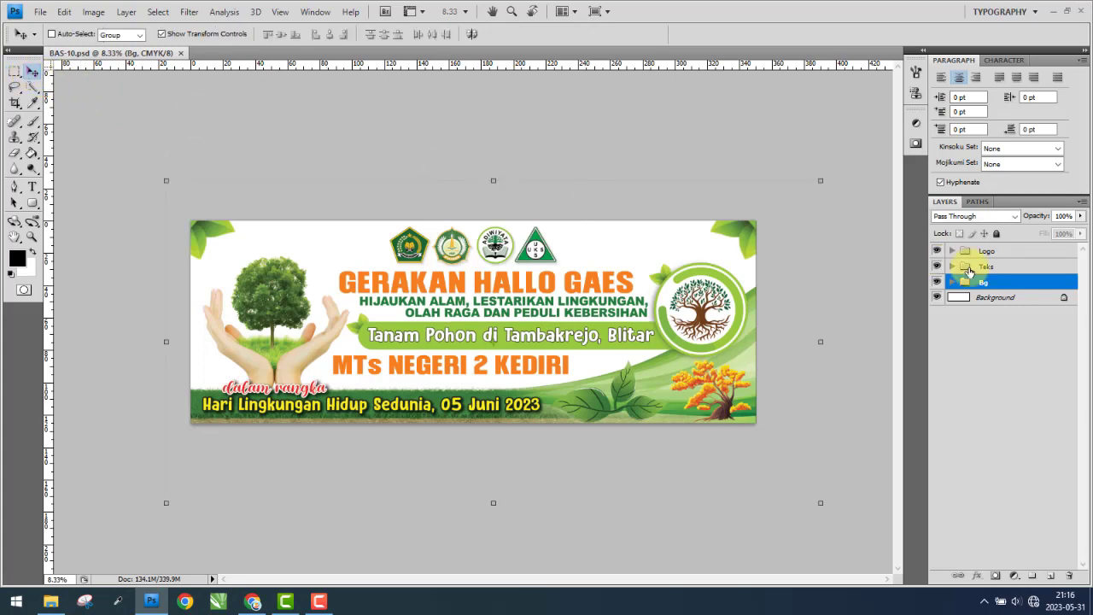
{"action": "left_click", "coordinate": [951, 282]}
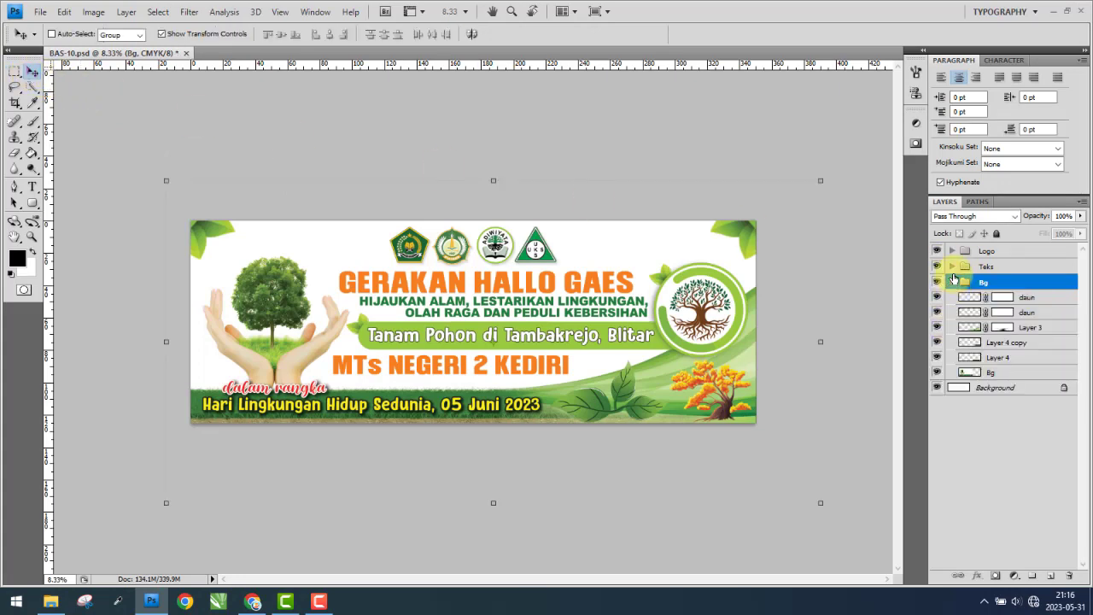
{"action": "left_click", "coordinate": [952, 281]}
{"action": "left_click", "coordinate": [952, 266]}
{"action": "left_click", "coordinate": [952, 264]}
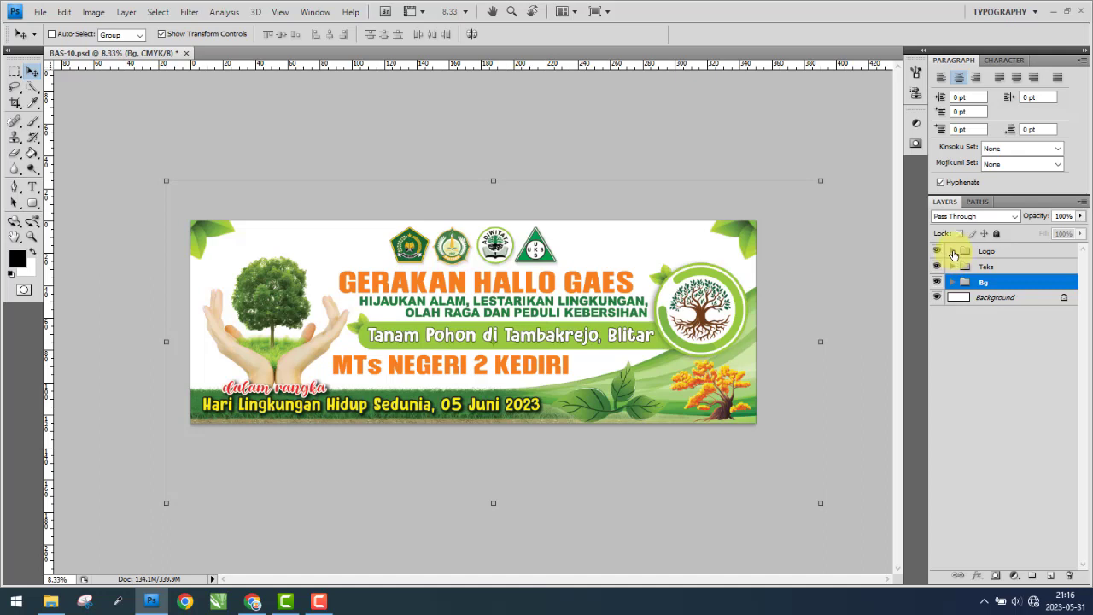
{"action": "left_click", "coordinate": [951, 251]}
{"action": "left_click", "coordinate": [952, 251]}
- Check the CMYK mode and 9921 × 3543 px image size, then quit without saving
{"action": "left_click", "coordinate": [94, 12]}
{"action": "mouse_move", "coordinate": [102, 28]}
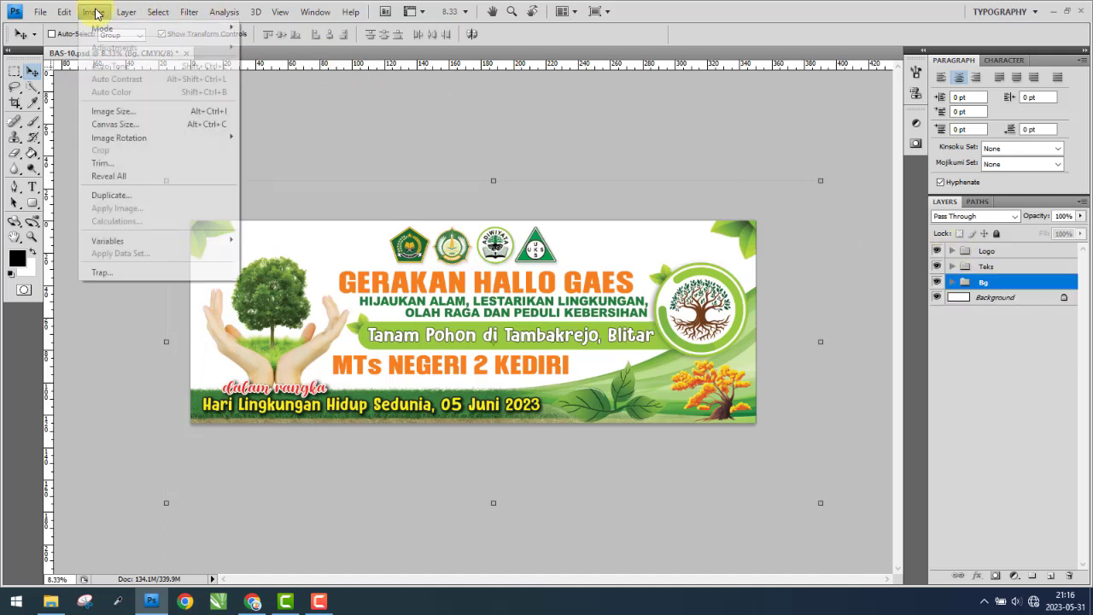
{"action": "left_click", "coordinate": [144, 112]}
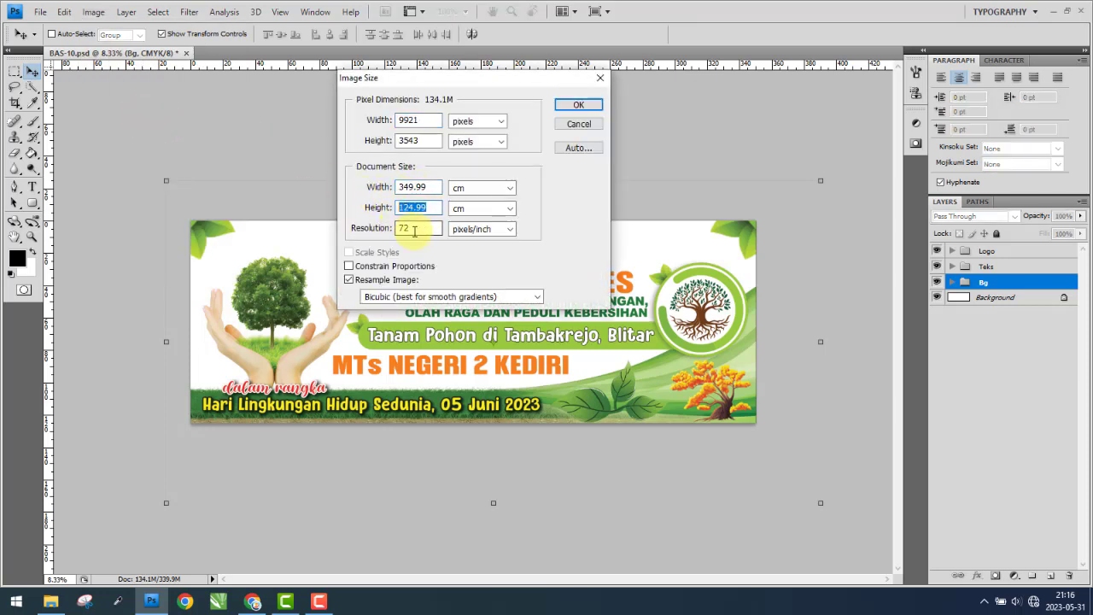
{"action": "left_click", "coordinate": [585, 130]}
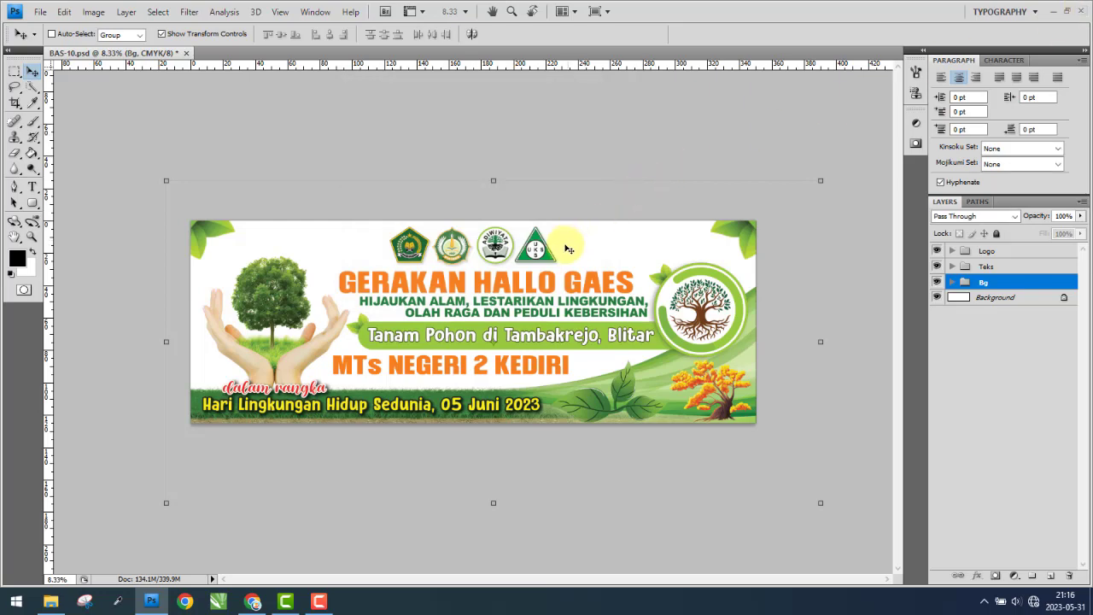
{"action": "left_click", "coordinate": [1081, 12]}
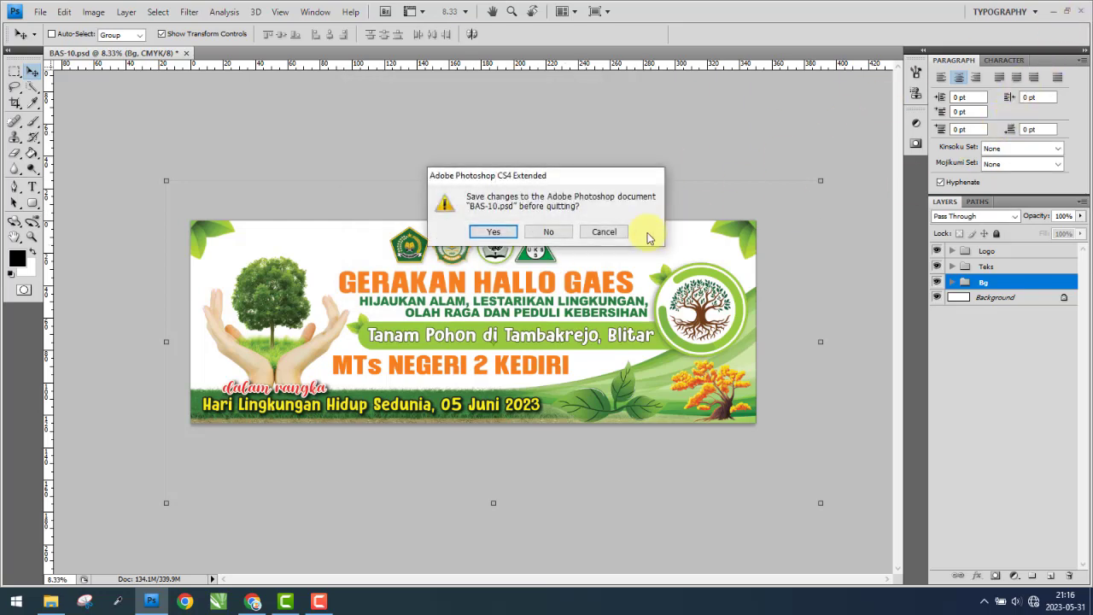
{"action": "left_click", "coordinate": [561, 235]}
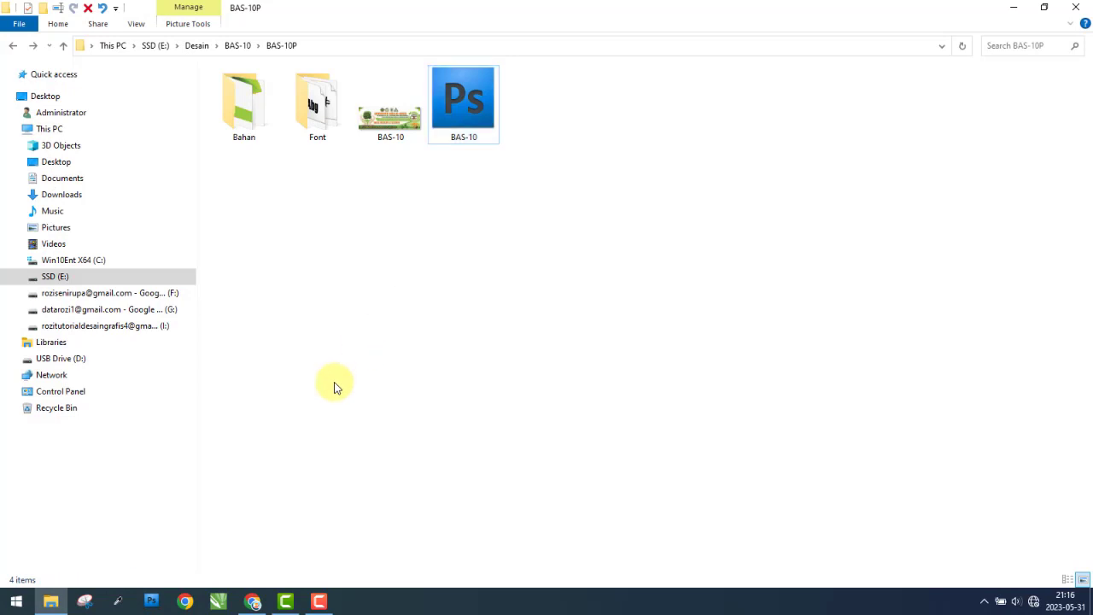
- Create a new BAS-10C folder inside the BAS-10 folder
{"action": "left_click", "coordinate": [63, 45]}
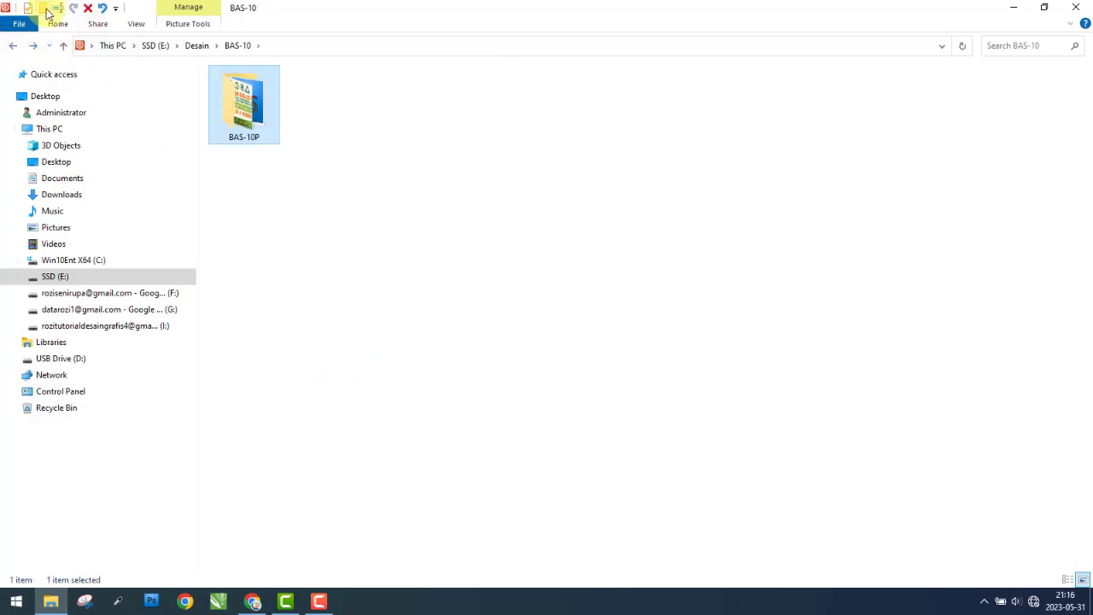
{"action": "left_click", "coordinate": [43, 8]}
{"action": "type", "text": "BAS-10C"}
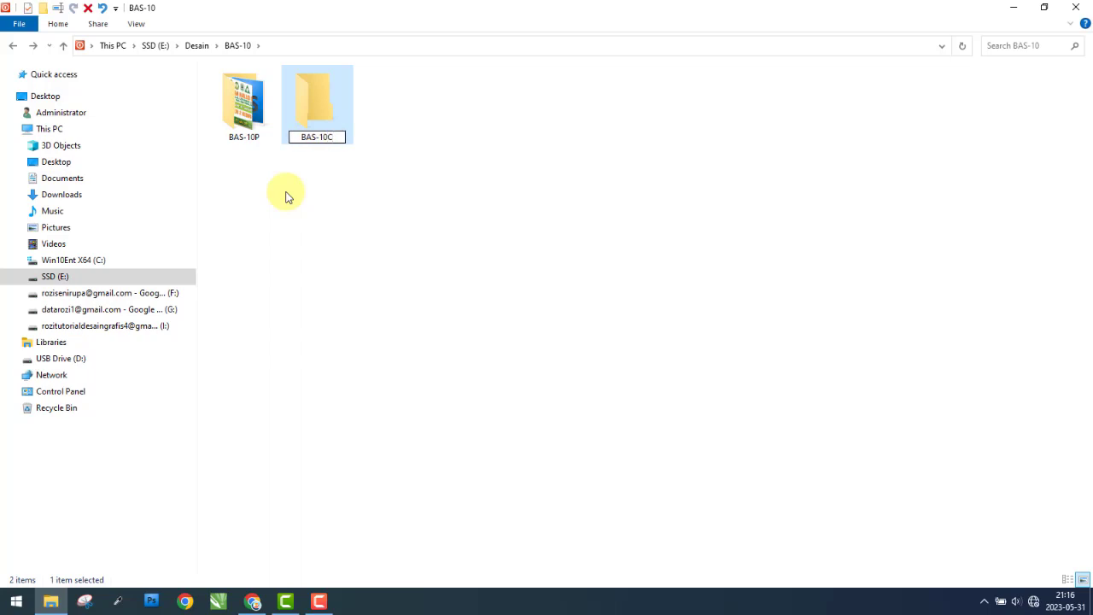
{"action": "left_click", "coordinate": [286, 197]}
- Copy Bahan, Font and the BAS-10 image from BAS-10P into BAS-10C
{"action": "double_click", "coordinate": [344, 115]}
{"action": "mouse_move", "coordinate": [244, 179]}
{"action": "left_mouse_down"}
{"action": "mouse_move", "coordinate": [360, 89]}
{"action": "mouse_move", "coordinate": [401, 123]}
{"action": "left_mouse_up"}
{"action": "right_click", "coordinate": [403, 122]}
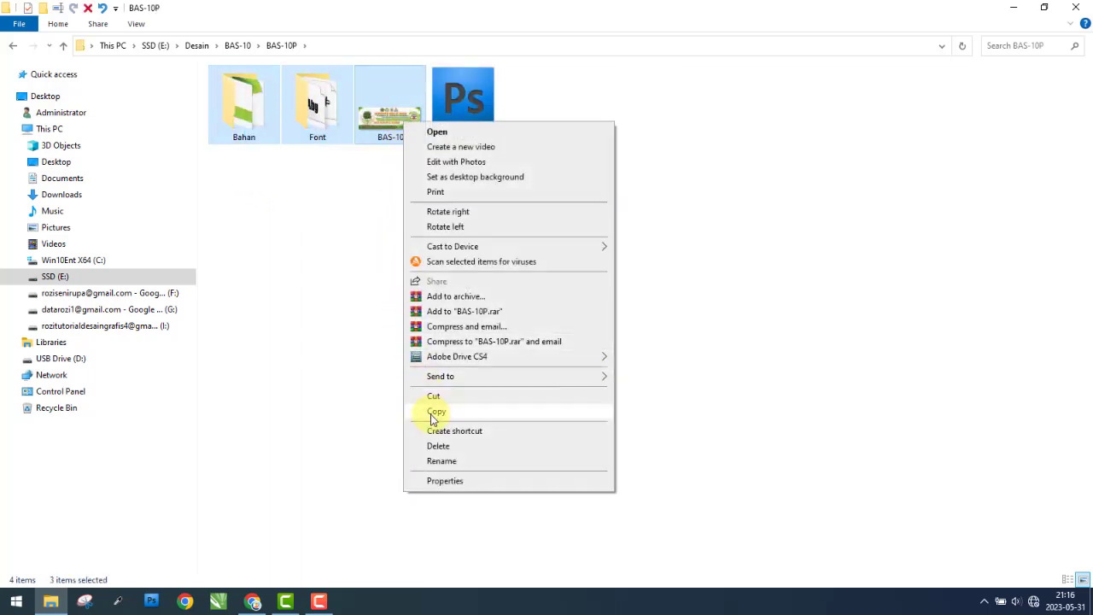
{"action": "left_click", "coordinate": [436, 411]}
{"action": "key", "text": "BackSpace"}
{"action": "double_click", "coordinate": [250, 102]}
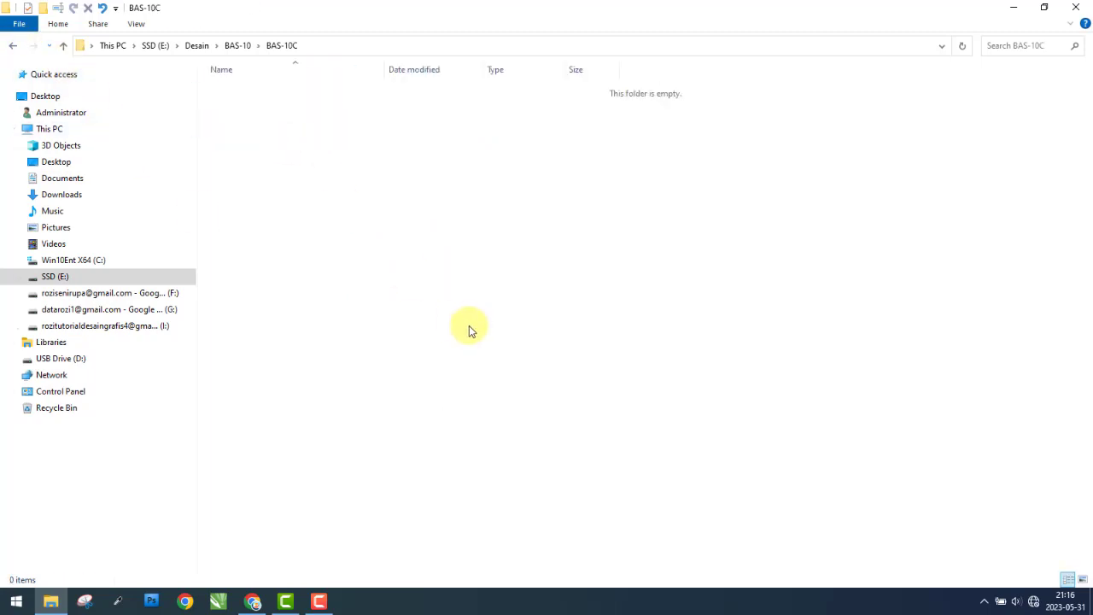
{"action": "right_click", "coordinate": [471, 326]}
{"action": "left_click", "coordinate": [515, 418]}
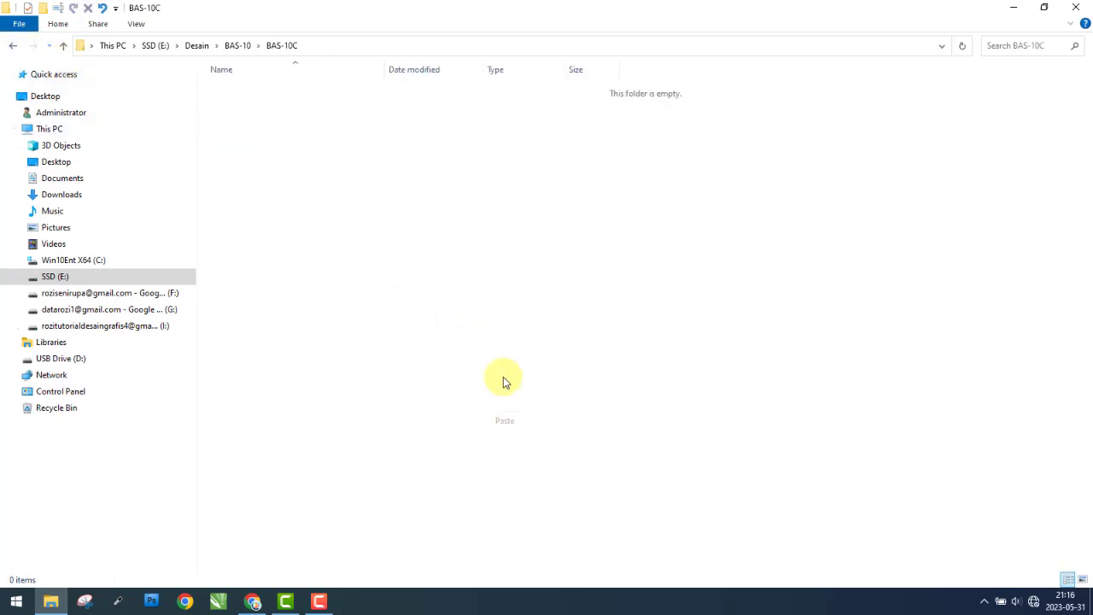
- Show BAS-10C as large icons, dismiss the network panel, and launch CorelDRAW X7
{"action": "left_click", "coordinate": [136, 24]}
{"action": "left_click", "coordinate": [224, 42]}
{"action": "left_click", "coordinate": [500, 237]}
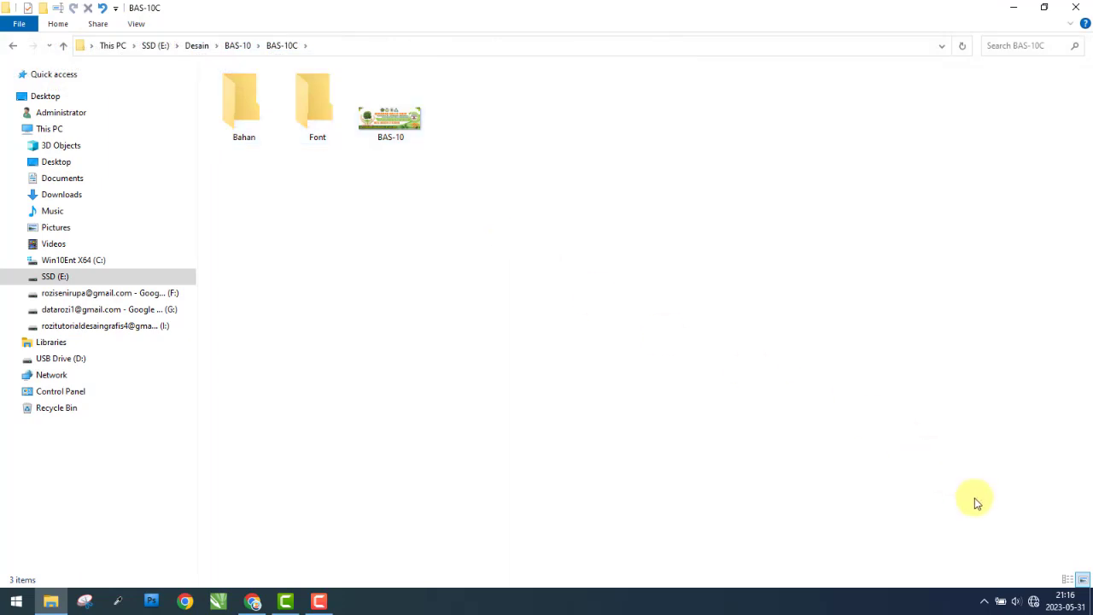
{"action": "left_click", "coordinate": [1033, 603]}
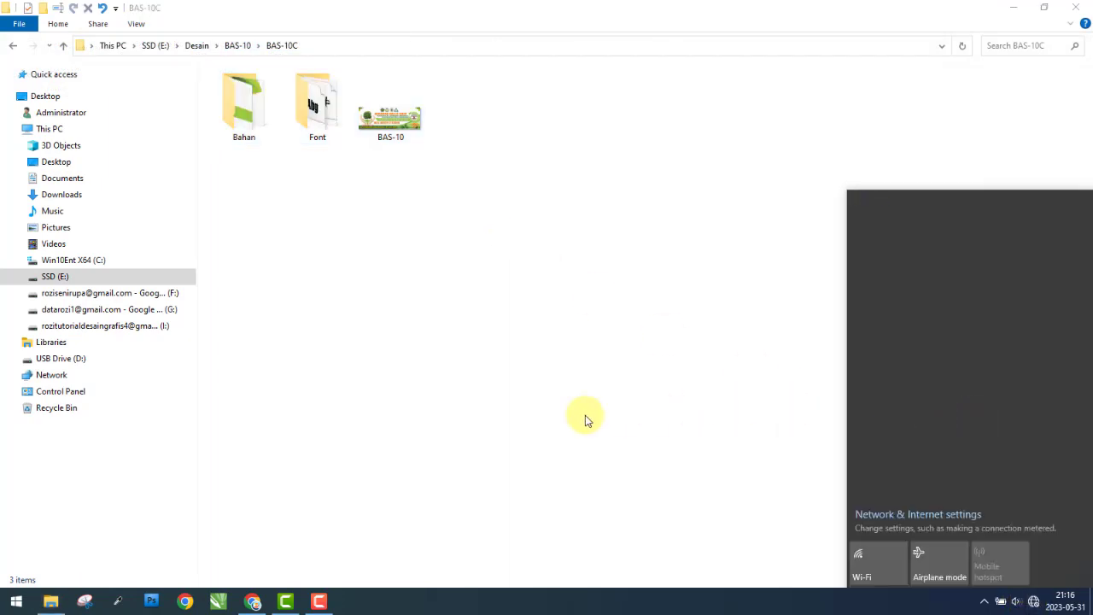
{"action": "left_click", "coordinate": [226, 607]}
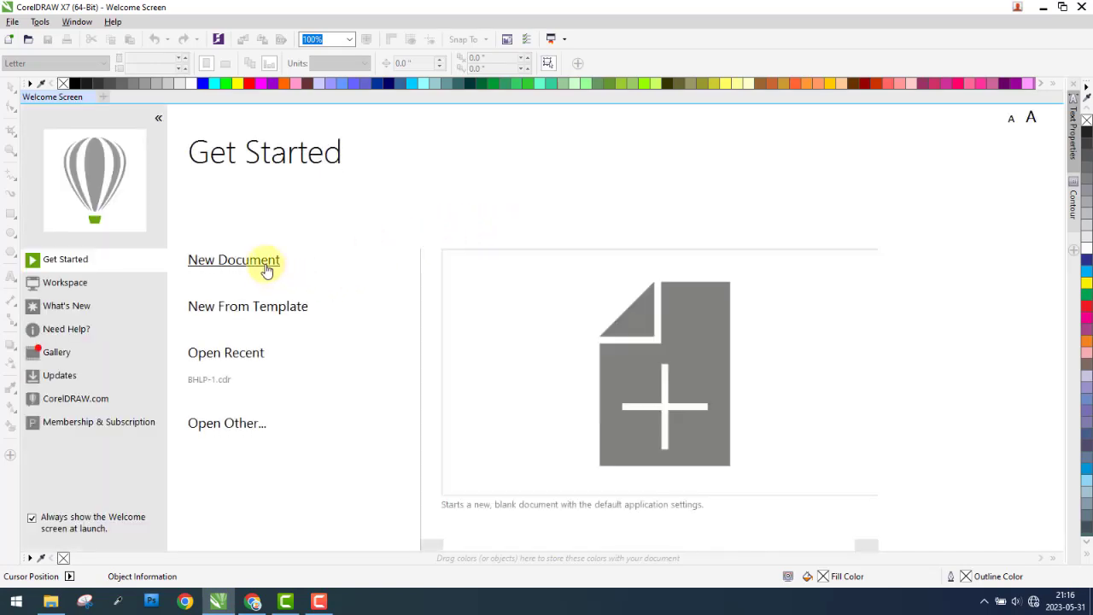
- Create a new document named BAS-10 at 350 × 125 cm
{"action": "left_click", "coordinate": [265, 268]}
{"action": "type", "text": "BAS-10"}
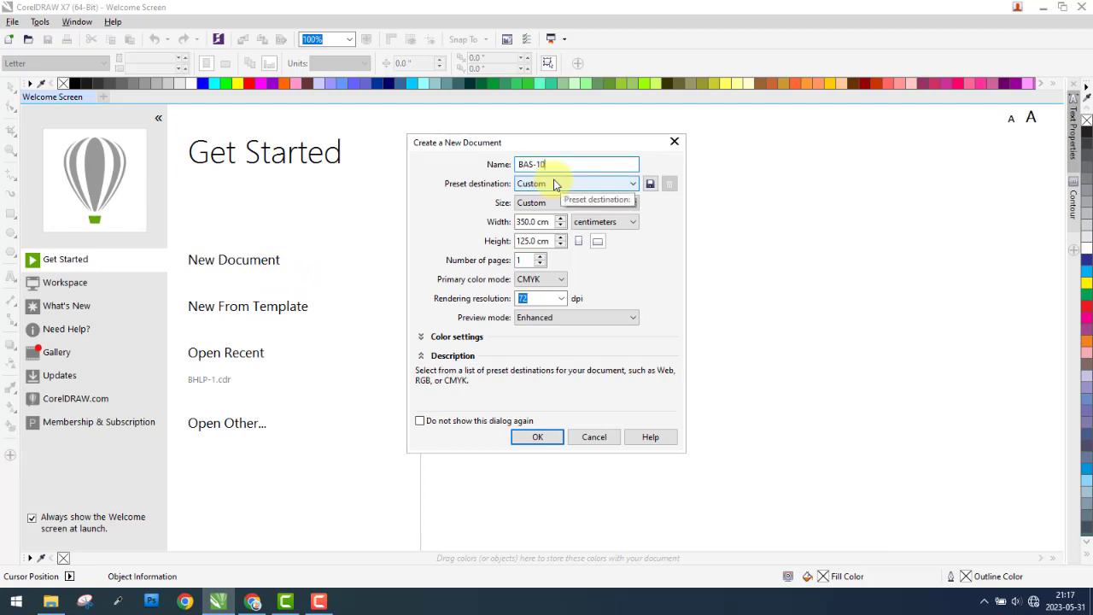
{"action": "double_click", "coordinate": [521, 221]}
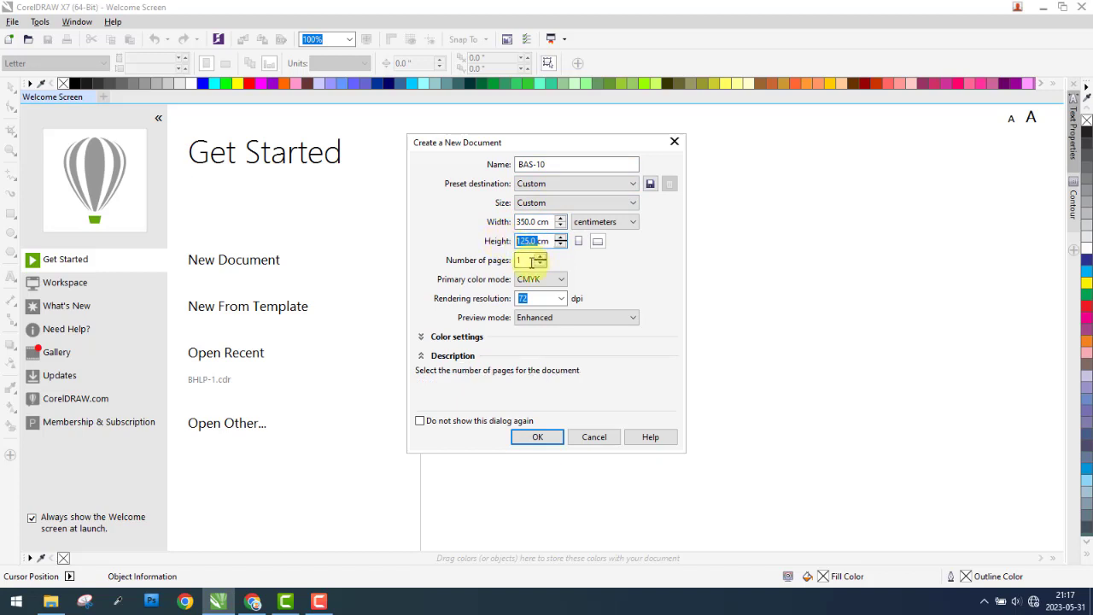
{"action": "left_click", "coordinate": [539, 301]}
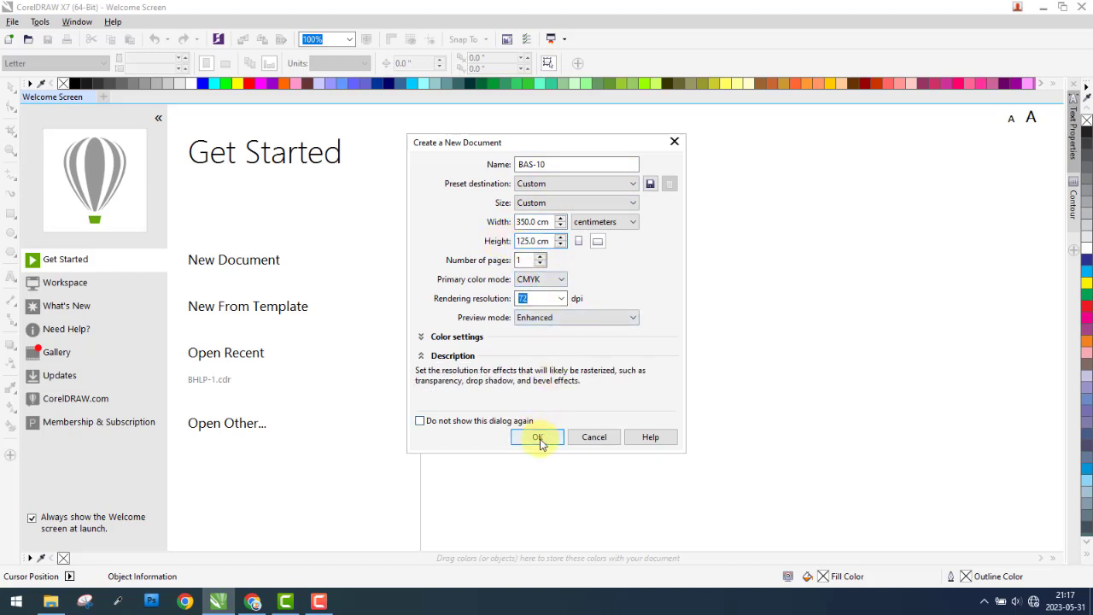
{"action": "left_click", "coordinate": [538, 437]}
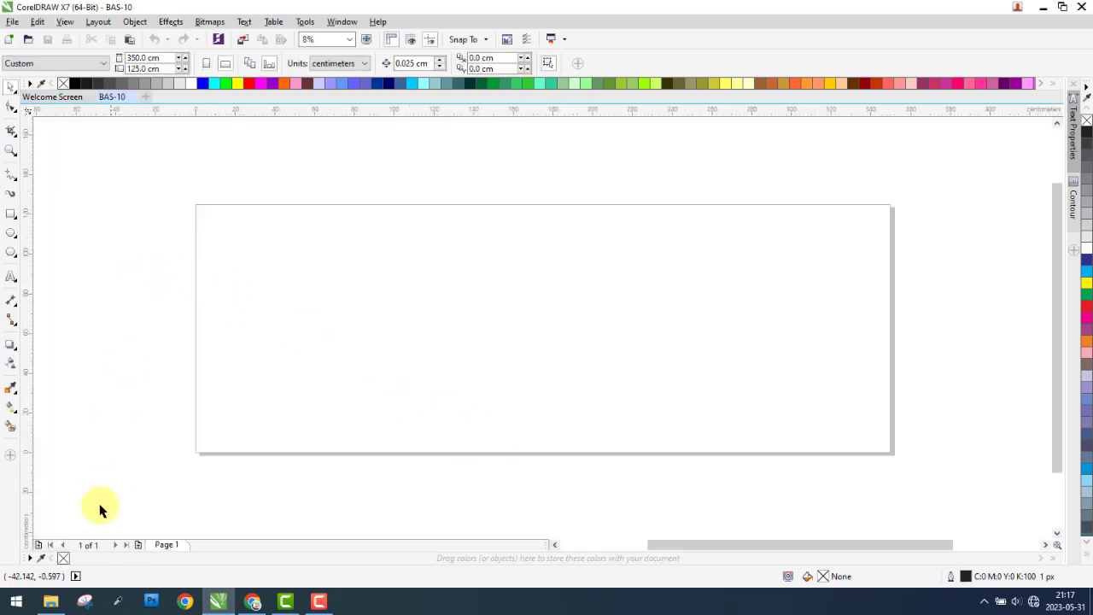
- Import the BAS-10 reference image, size it to 350 × 125 cm and centre it on the page
{"action": "left_click", "coordinate": [50, 601]}
{"action": "mouse_move", "coordinate": [390, 111]}
{"action": "left_mouse_down"}
{"action": "mouse_move", "coordinate": [329, 381]}
{"action": "mouse_move", "coordinate": [438, 318]}
{"action": "left_mouse_up"}
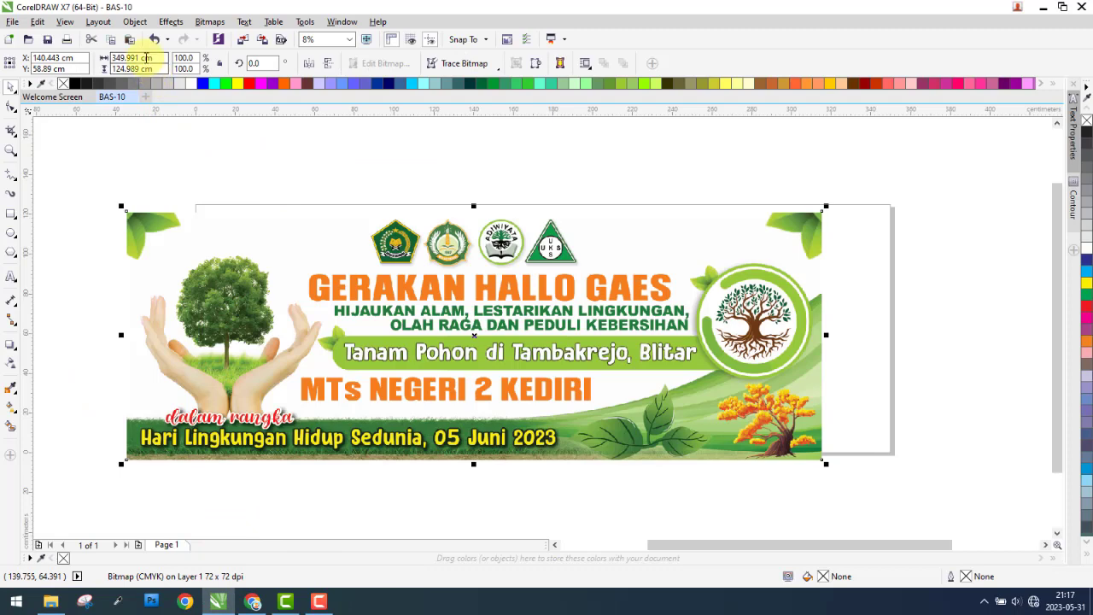
{"action": "left_click_drag", "start_coordinate": [140, 57], "coordinate": [120, 62]}
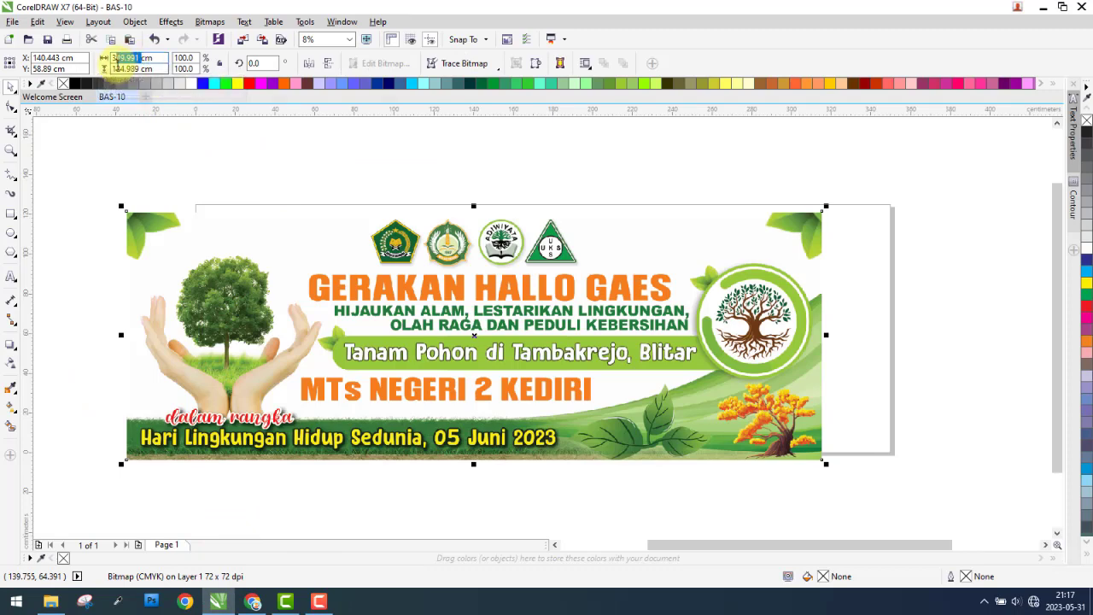
{"action": "type", "text": "350"}
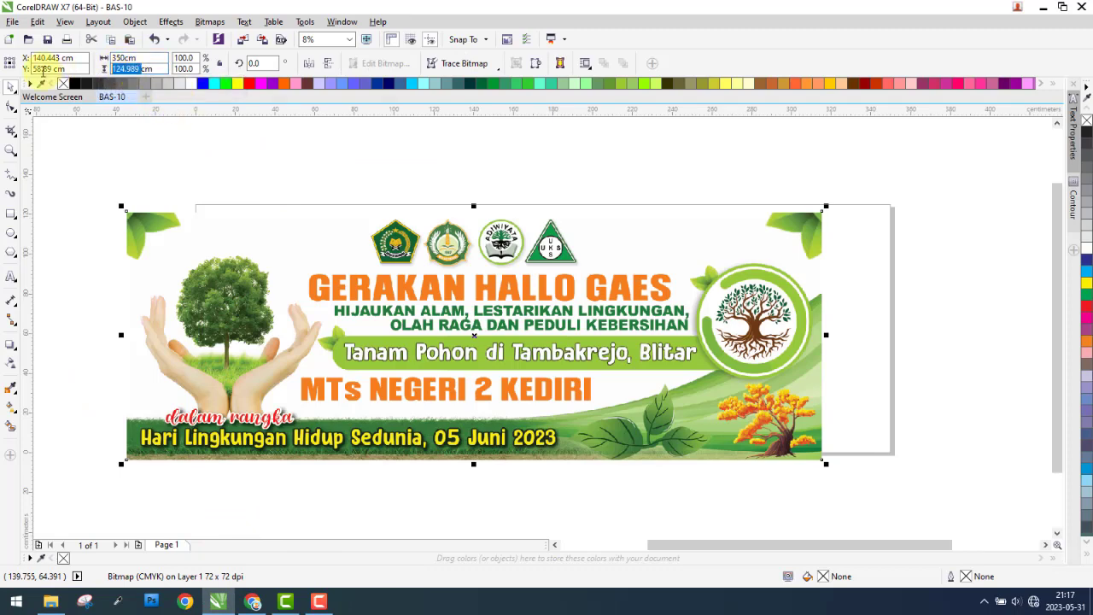
{"action": "type", "text": "125"}
{"action": "key", "text": "Return"}
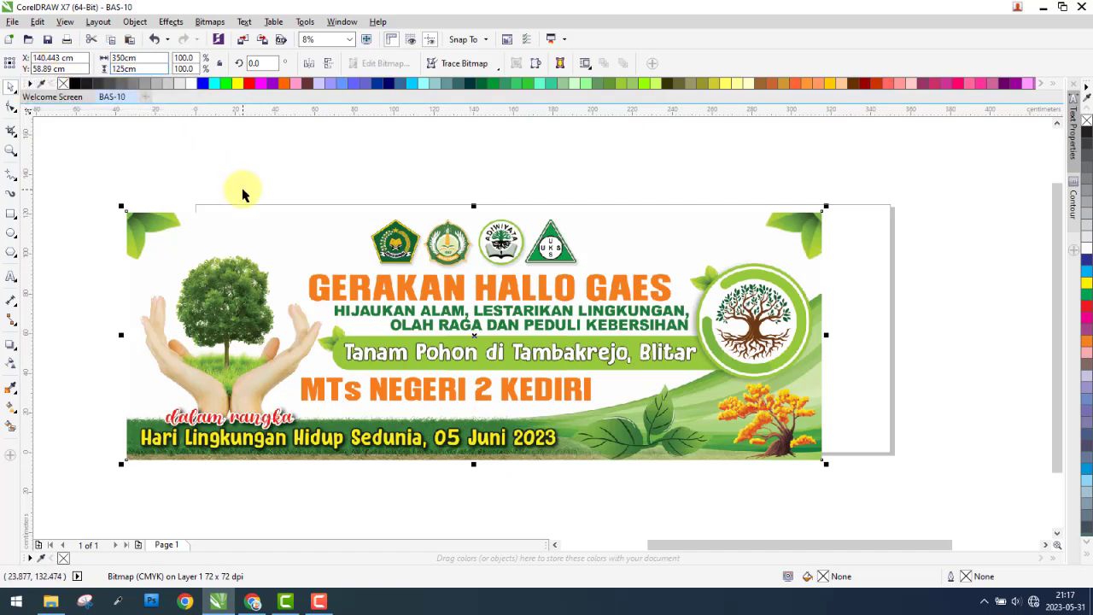
{"action": "key", "text": "p"}
{"action": "key", "text": "Escape"}
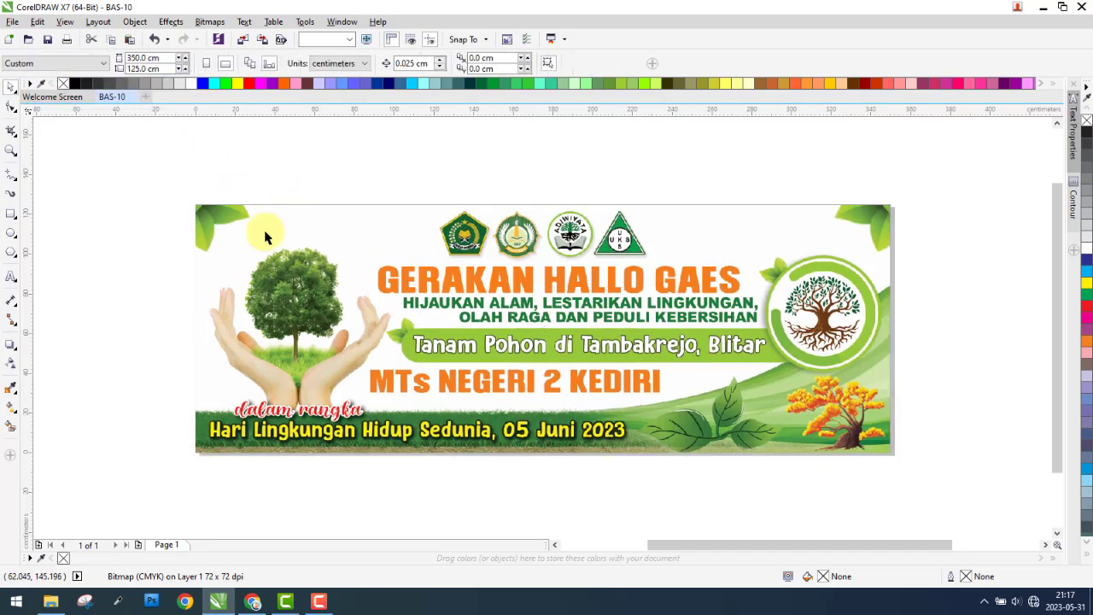
{"action": "left_click", "coordinate": [51, 601]}
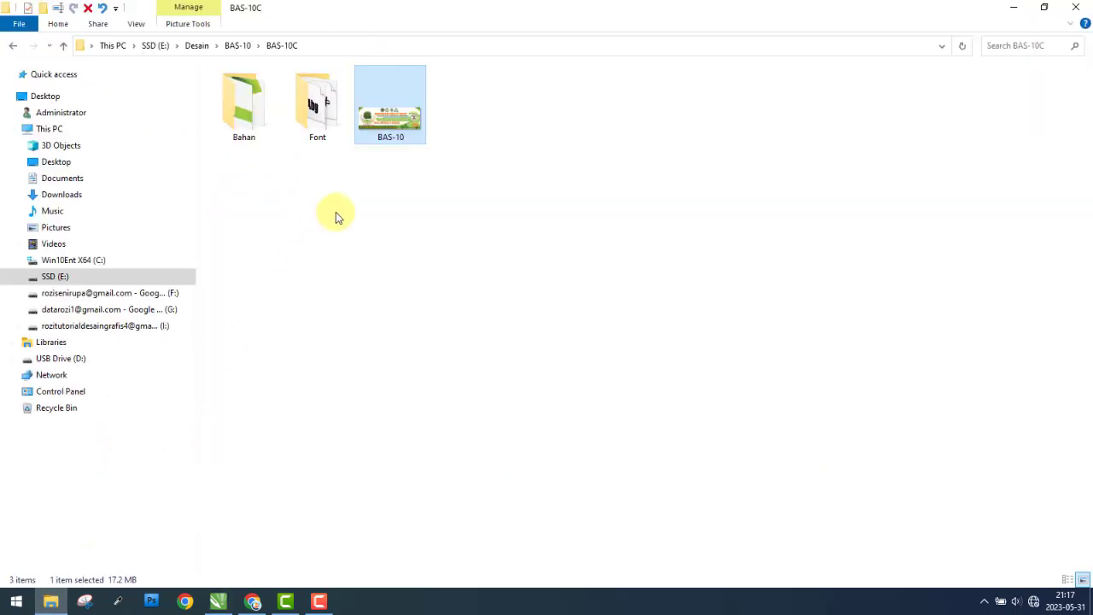
- In the Bahan folder, compare image 1, edit bigjpg and menanam-pohon-banner
{"action": "double_click", "coordinate": [259, 128]}
{"action": "left_click", "coordinate": [244, 112]}
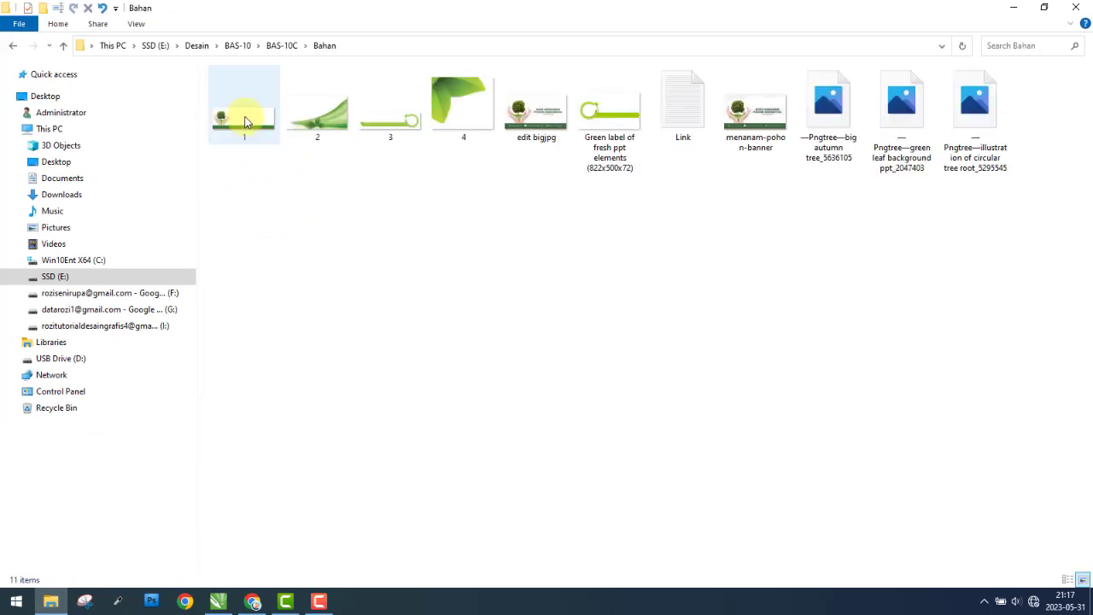
{"action": "left_click", "coordinate": [536, 111]}
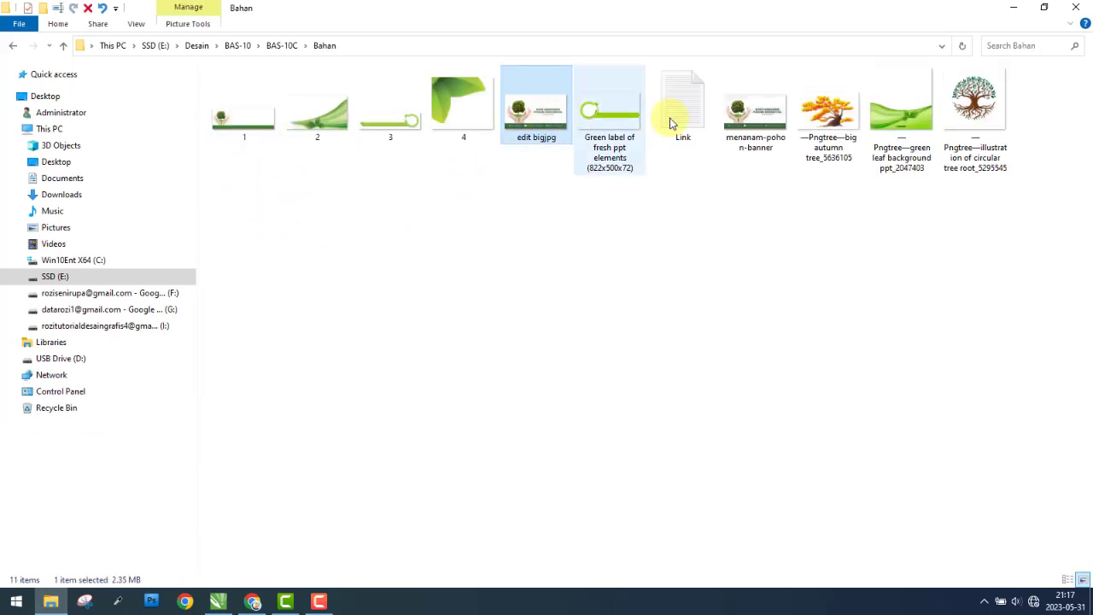
{"action": "left_click", "coordinate": [754, 119]}
{"action": "mouse_move", "coordinate": [98, 256]}
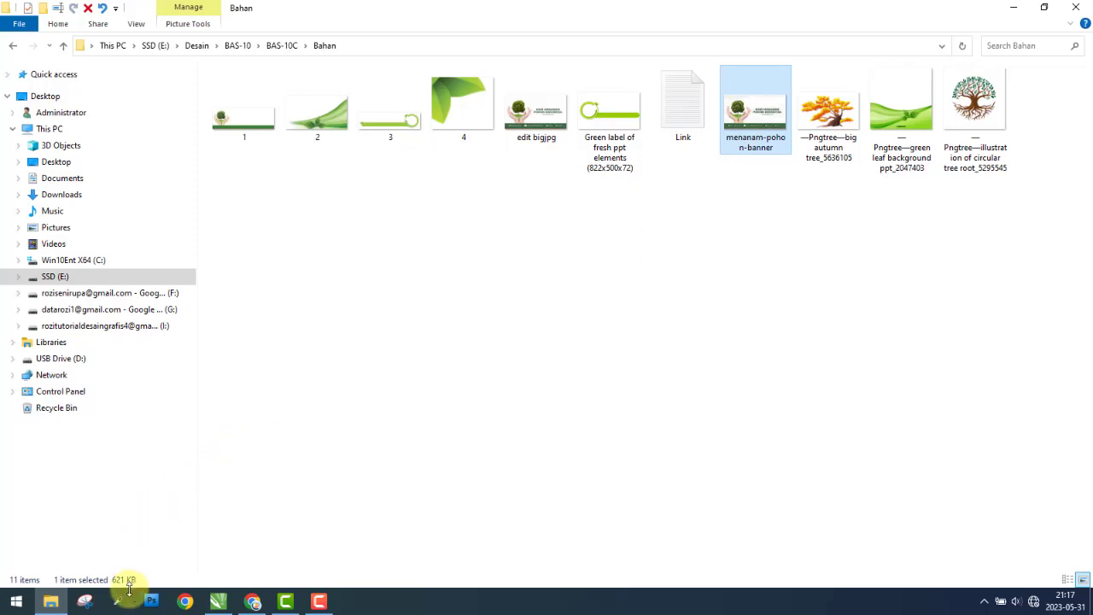
{"action": "left_click", "coordinate": [559, 128]}
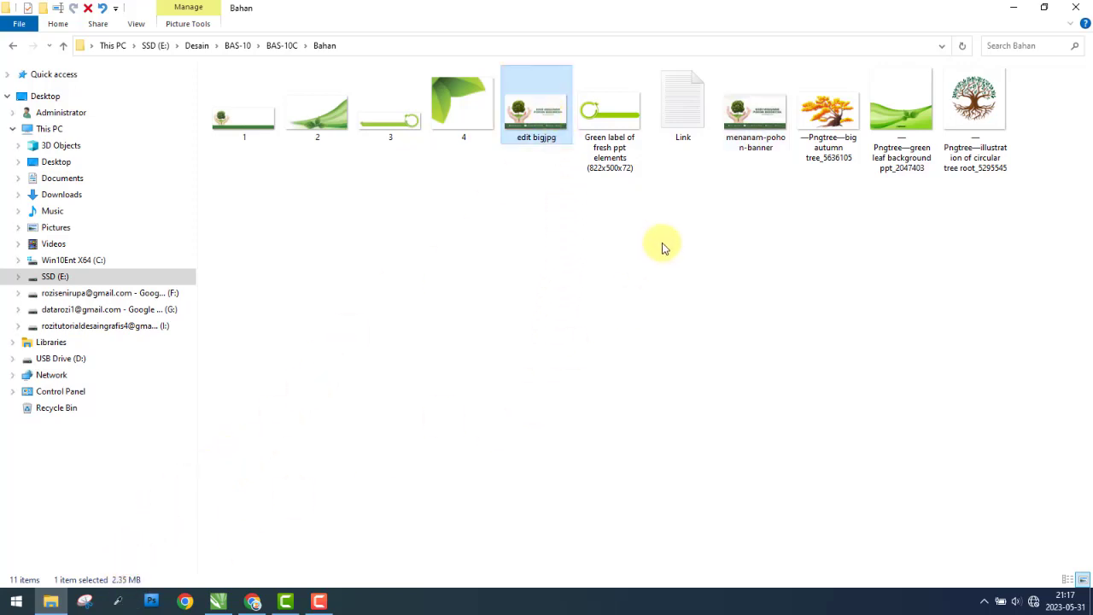
{"action": "left_click", "coordinate": [756, 136]}
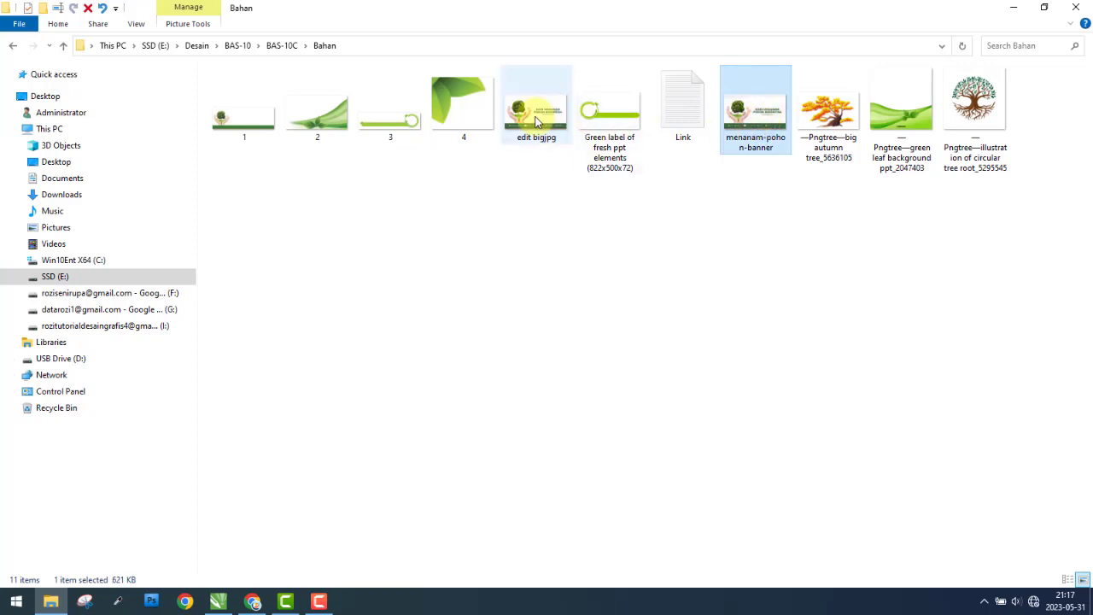
{"action": "left_click", "coordinate": [536, 123]}
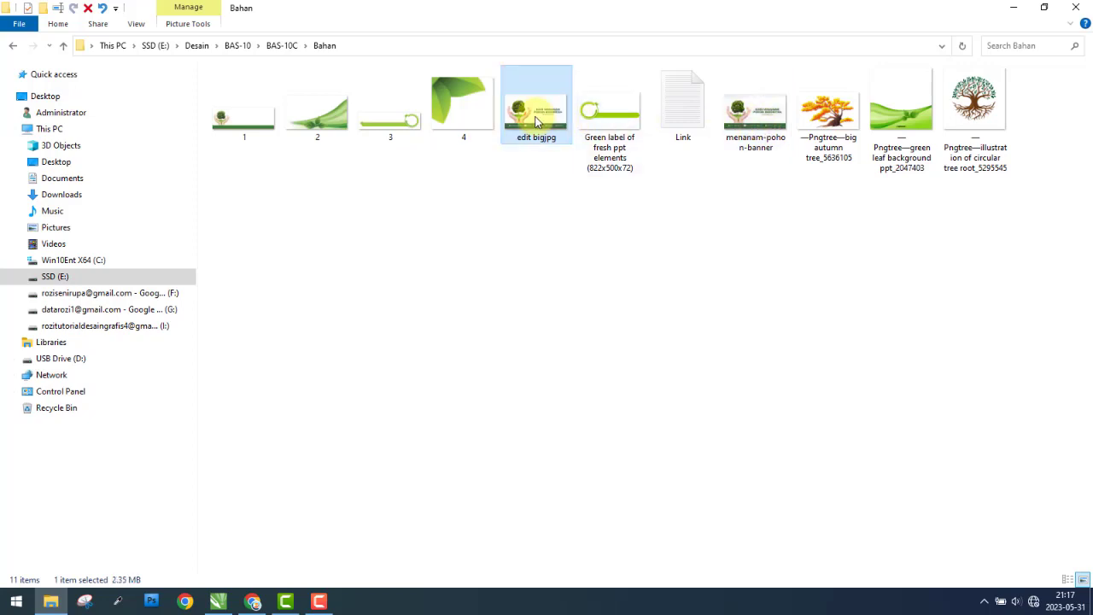
- Check the Link.txt sources, then drag image 1 into the BAS-10 drawing
{"action": "double_click", "coordinate": [688, 117]}
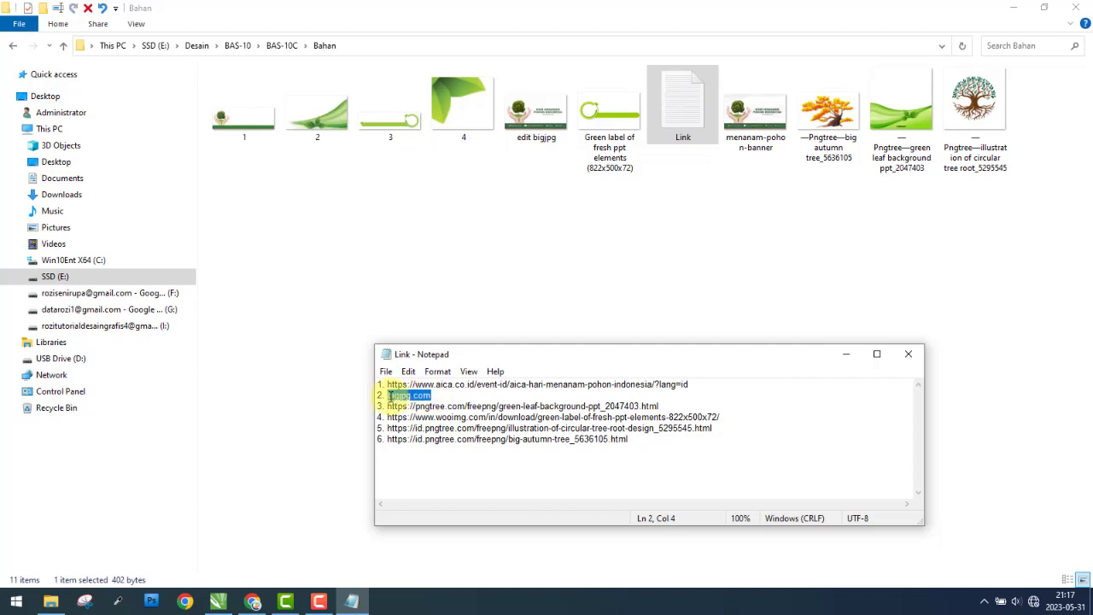
{"action": "left_click", "coordinate": [908, 354]}
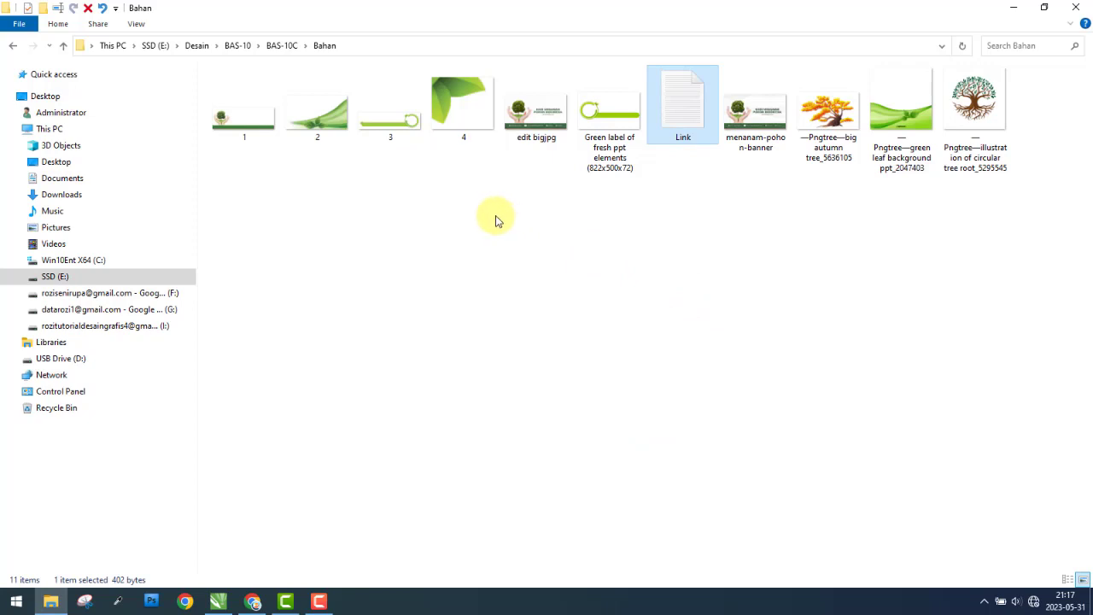
{"action": "left_click_drag", "start_coordinate": [556, 261], "coordinate": [546, 107]}
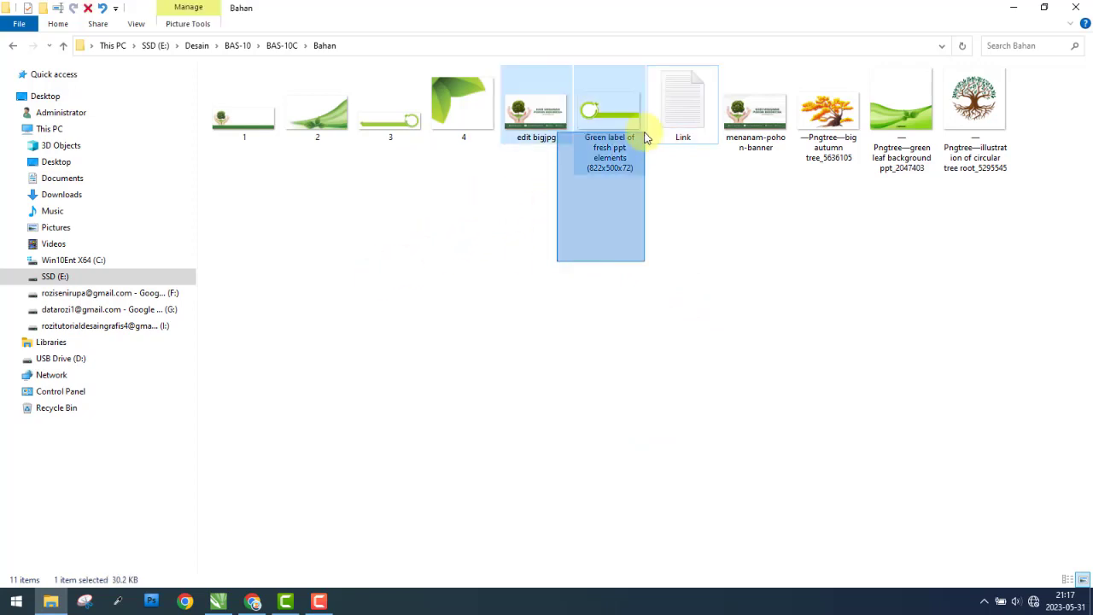
{"action": "left_click", "coordinate": [238, 124]}
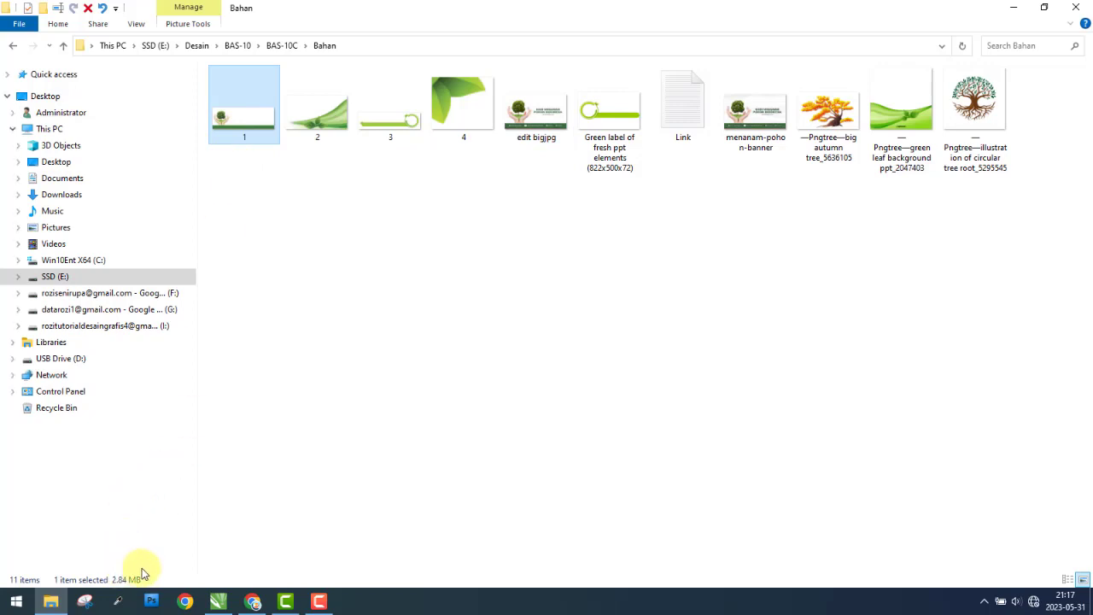
{"action": "mouse_move", "coordinate": [248, 126]}
{"action": "left_mouse_down"}
{"action": "mouse_move", "coordinate": [234, 565]}
{"action": "mouse_move", "coordinate": [538, 147]}
{"action": "left_mouse_up"}
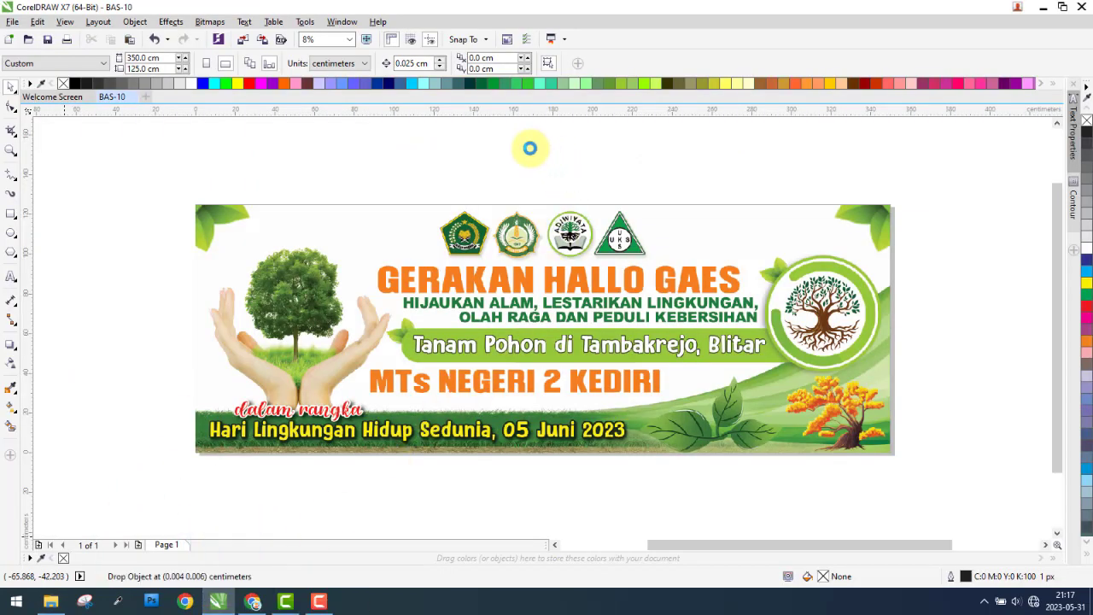
- Insert a blank Page 1 before the banner page and move the grass-and-hands image onto it
{"action": "left_click", "coordinate": [37, 545]}
{"action": "left_click", "coordinate": [207, 545]}
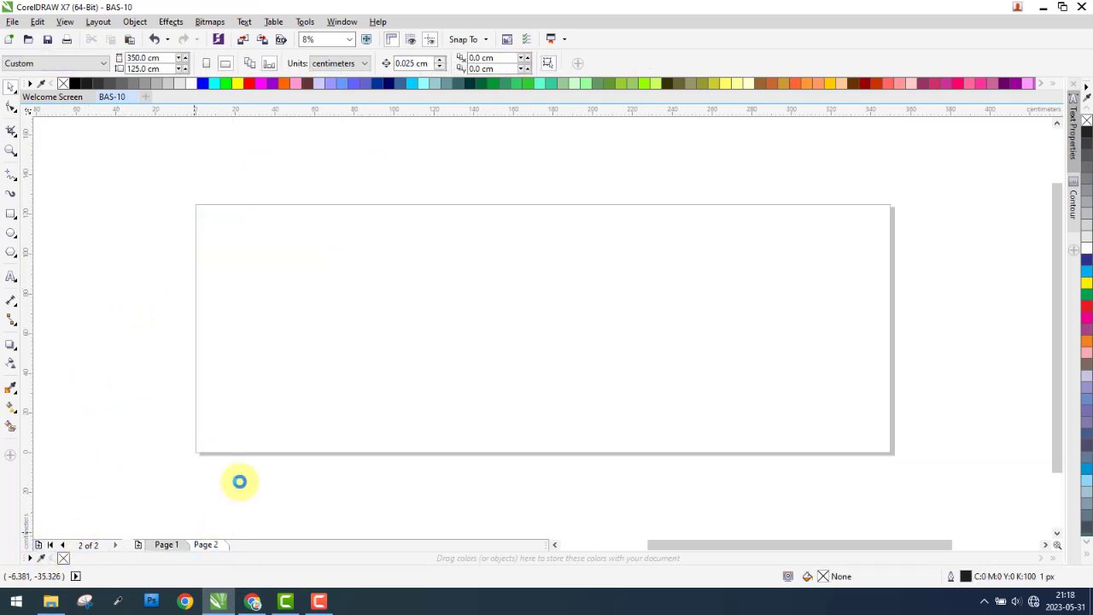
{"action": "left_click_drag", "start_coordinate": [430, 203], "coordinate": [137, 193]}
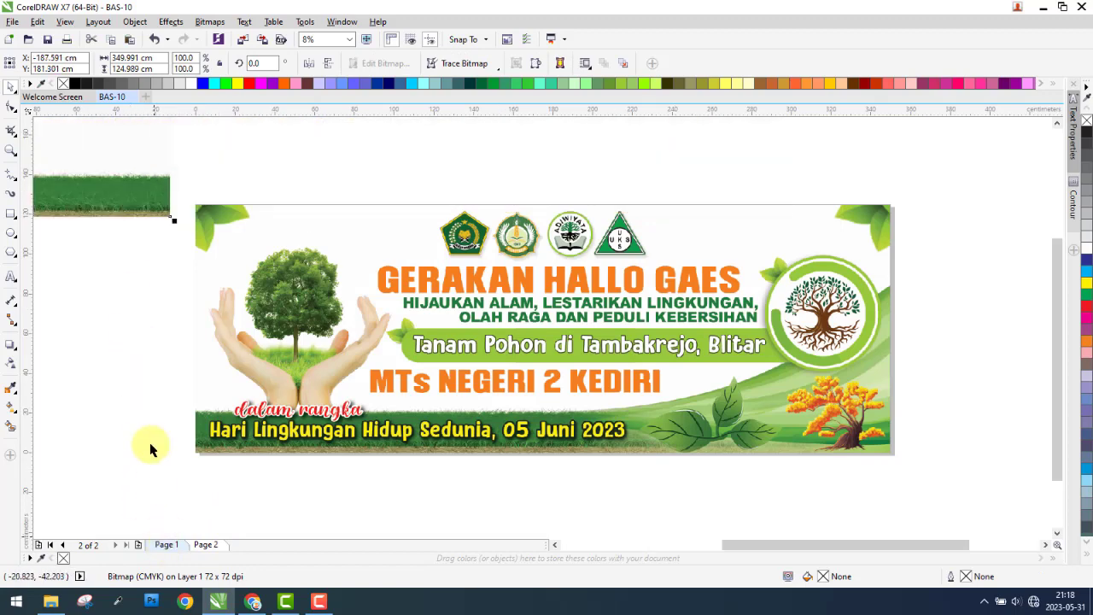
{"action": "left_click", "coordinate": [142, 190]}
{"action": "key", "text": "p"}
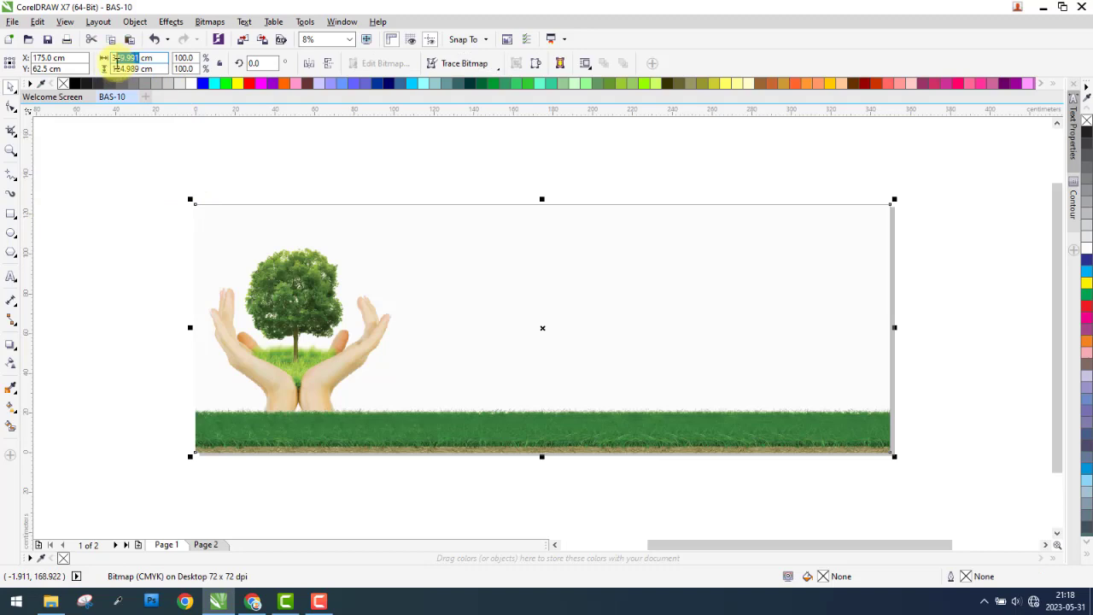
{"action": "type", "text": "350"}
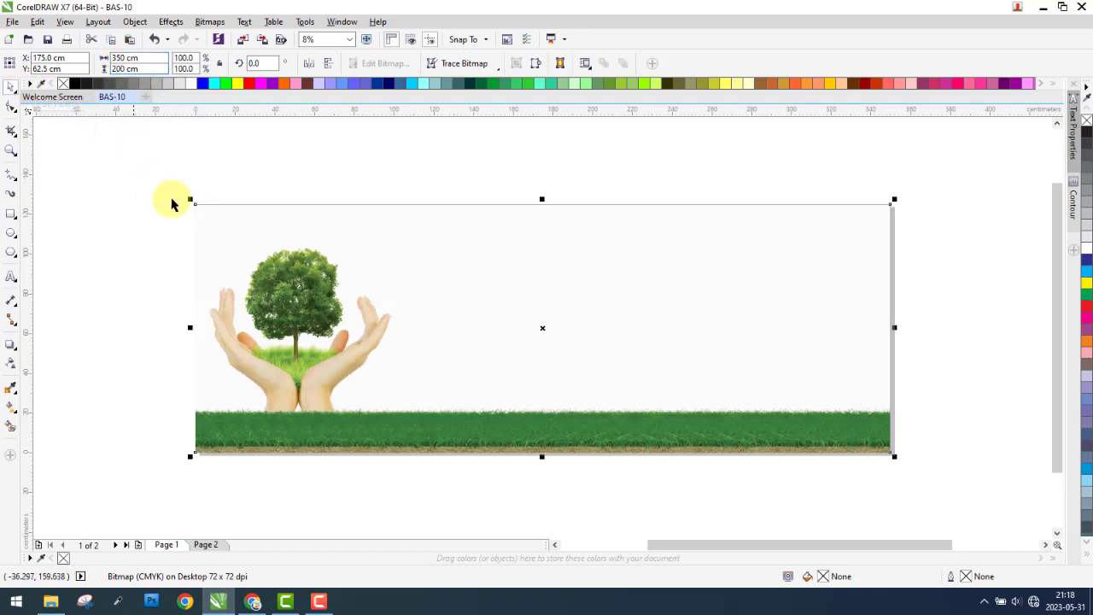
{"action": "left_click", "coordinate": [226, 237]}
{"action": "left_click", "coordinate": [74, 359]}
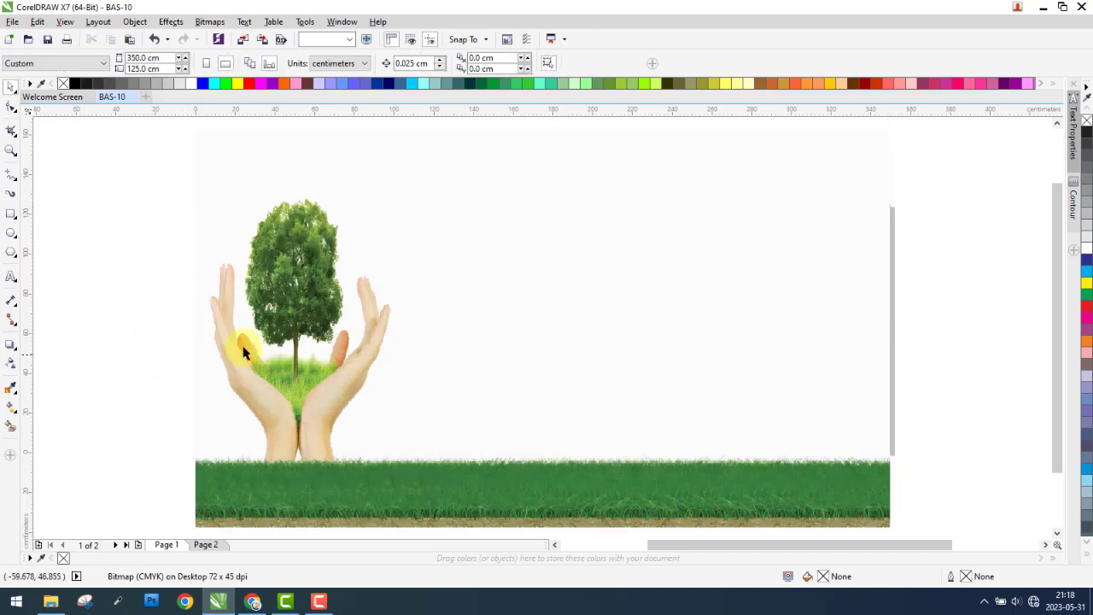
- Resize the tree-and-hands background to 125 cm high and centre it on Page 1
{"action": "scroll", "coordinate": [385, 342], "scroll_direction": "down", "scroll_amount": 1}
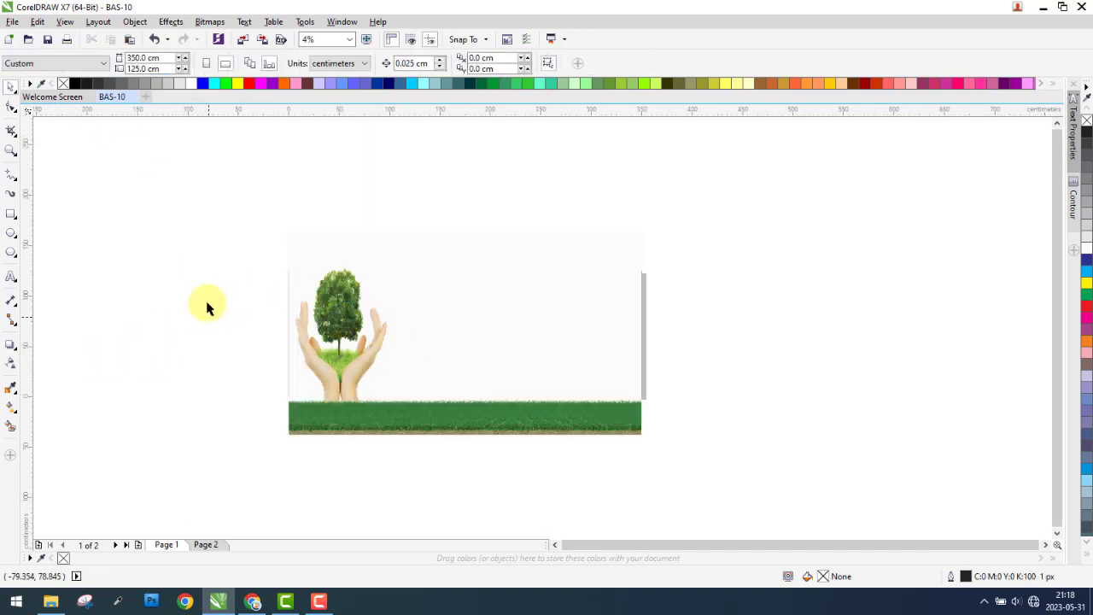
{"action": "left_click", "coordinate": [390, 349]}
{"action": "left_click_drag", "start_coordinate": [405, 353], "coordinate": [672, 349]}
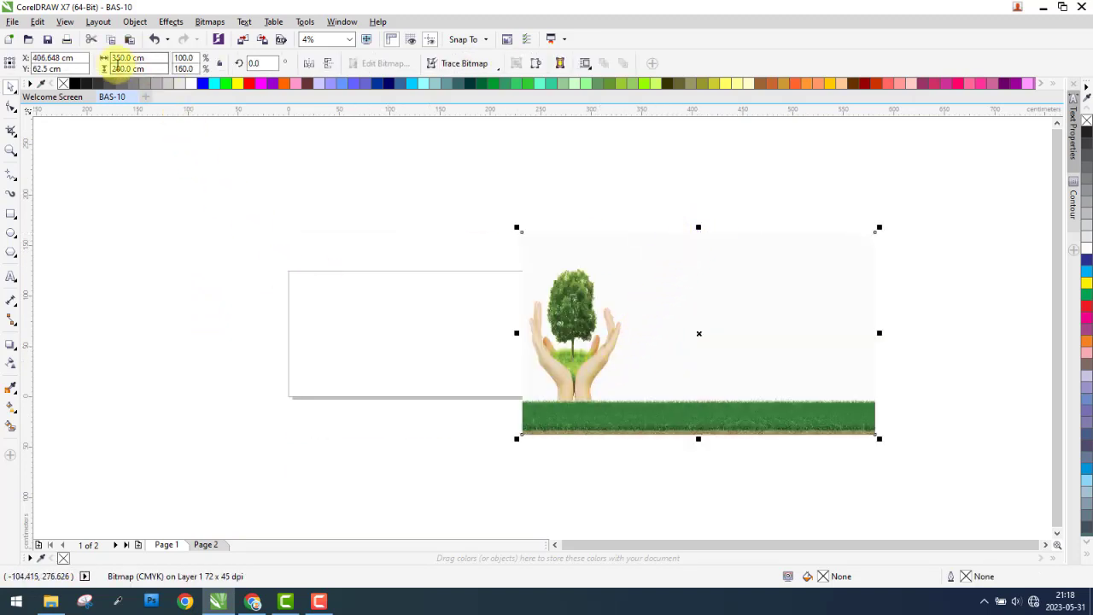
{"action": "double_click", "coordinate": [128, 68]}
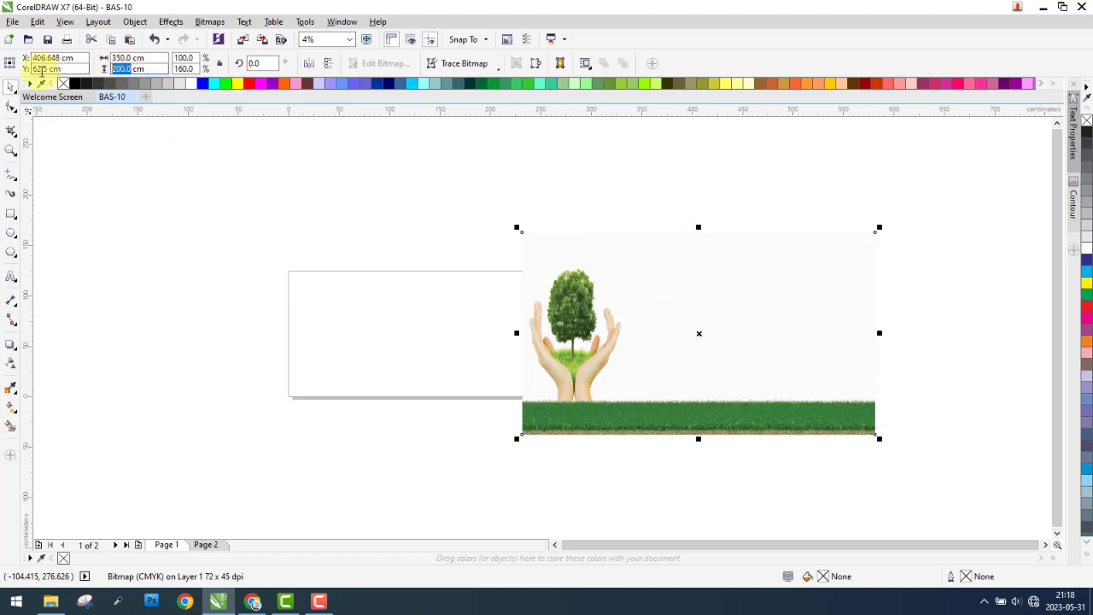
{"action": "type", "text": "125"}
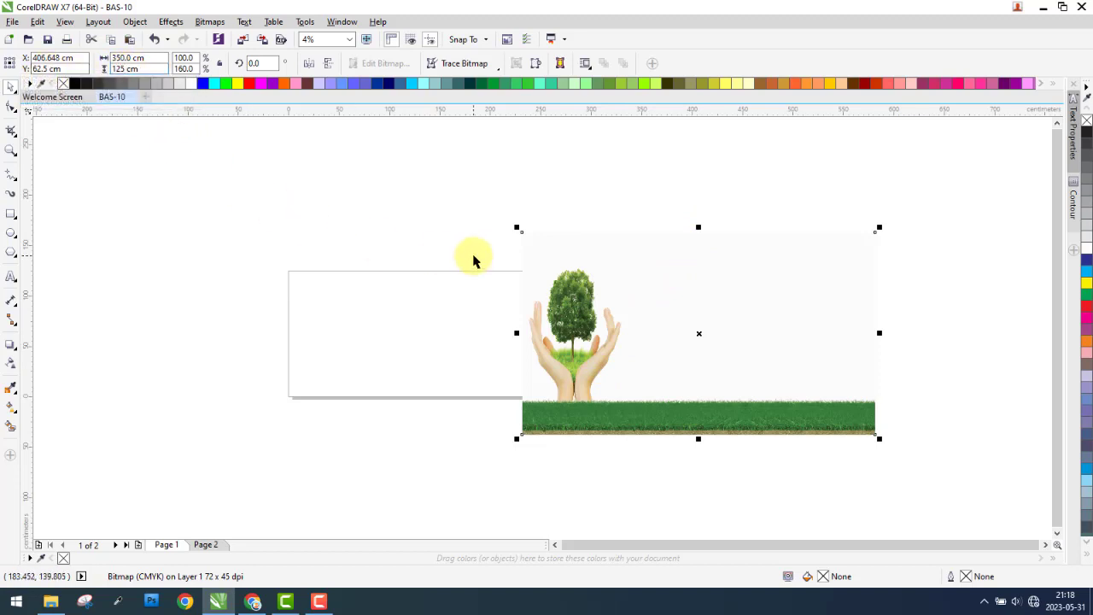
{"action": "key", "text": "Return"}
{"action": "key", "text": "p"}
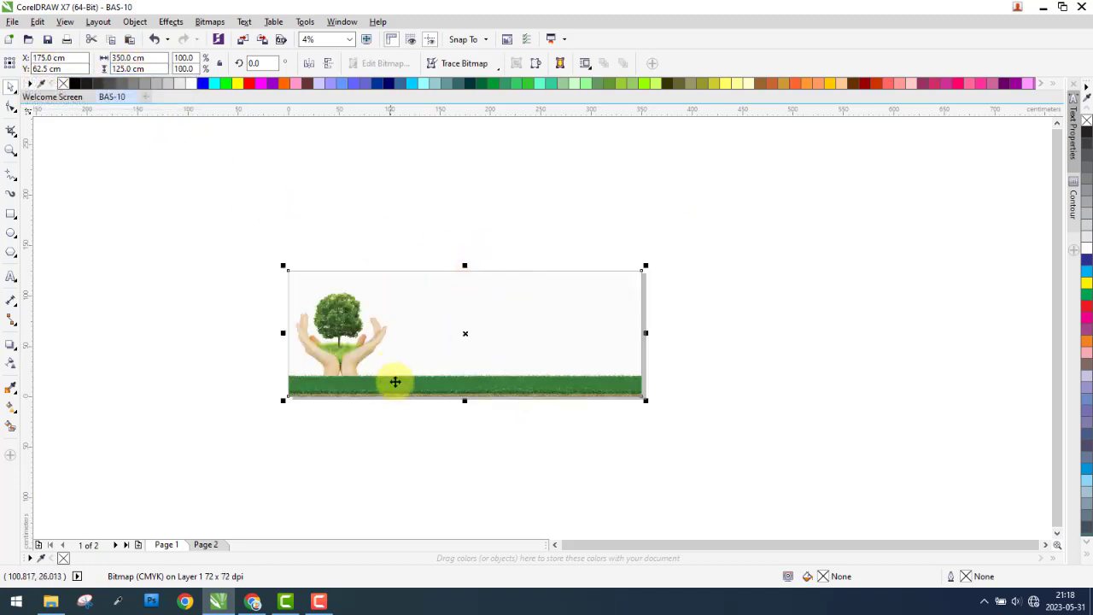
{"action": "scroll", "coordinate": [419, 352], "scroll_direction": "up", "scroll_amount": 1}
{"action": "left_click", "coordinate": [250, 498]}
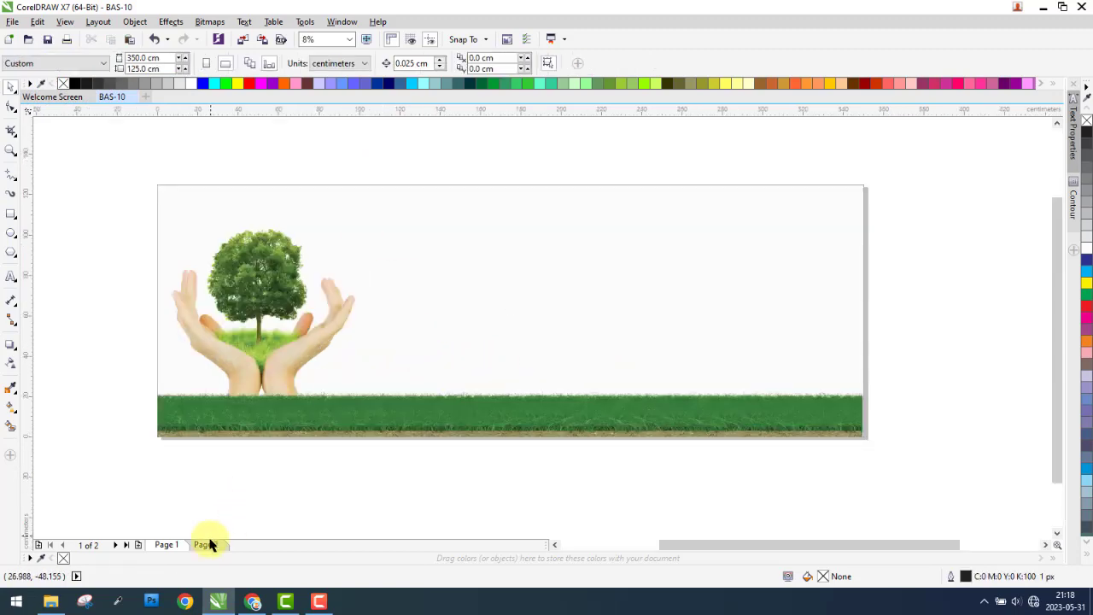
{"action": "left_click", "coordinate": [209, 544]}
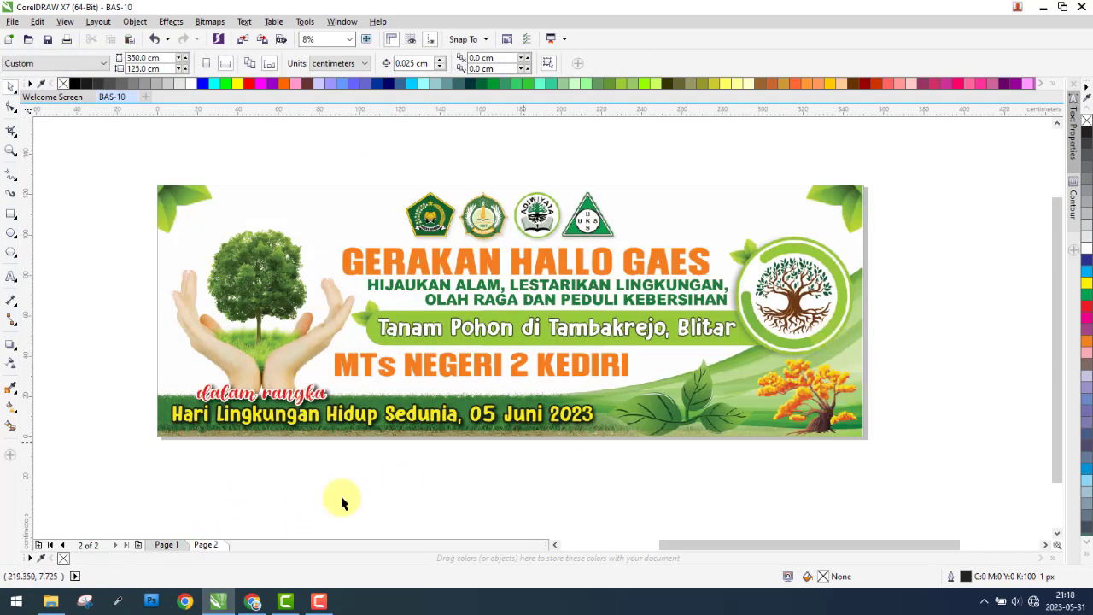
- Import image 2, the green wave-and-leaves graphic, and park it below the page
{"action": "left_click", "coordinate": [50, 601]}
{"action": "left_click", "coordinate": [315, 118]}
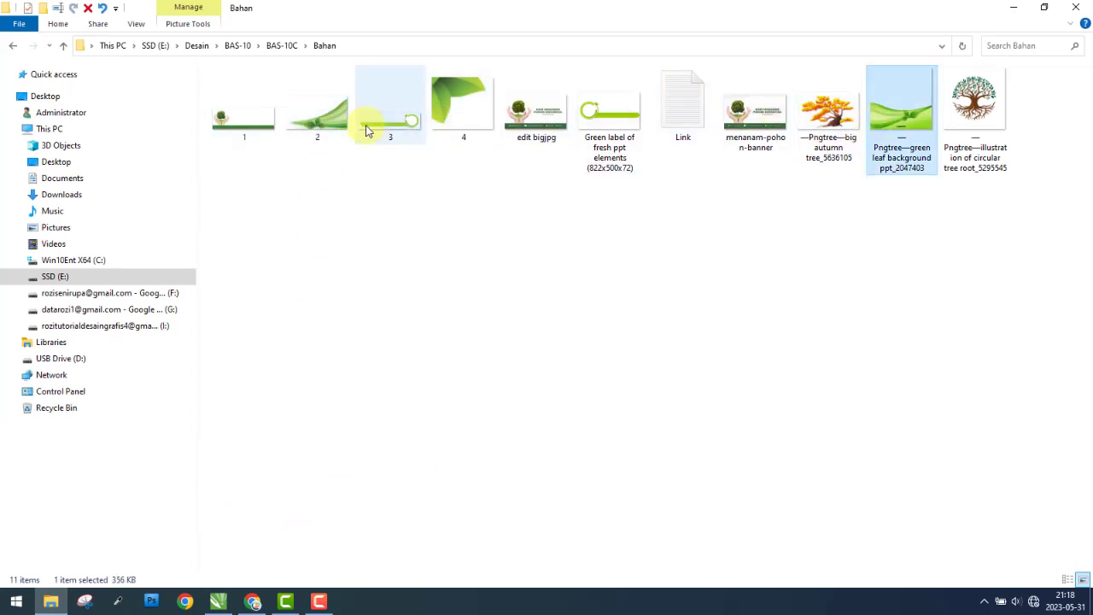
{"action": "mouse_move", "coordinate": [312, 143]}
{"action": "left_mouse_down"}
{"action": "mouse_move", "coordinate": [303, 482]}
{"action": "mouse_move", "coordinate": [319, 470]}
{"action": "left_mouse_up"}
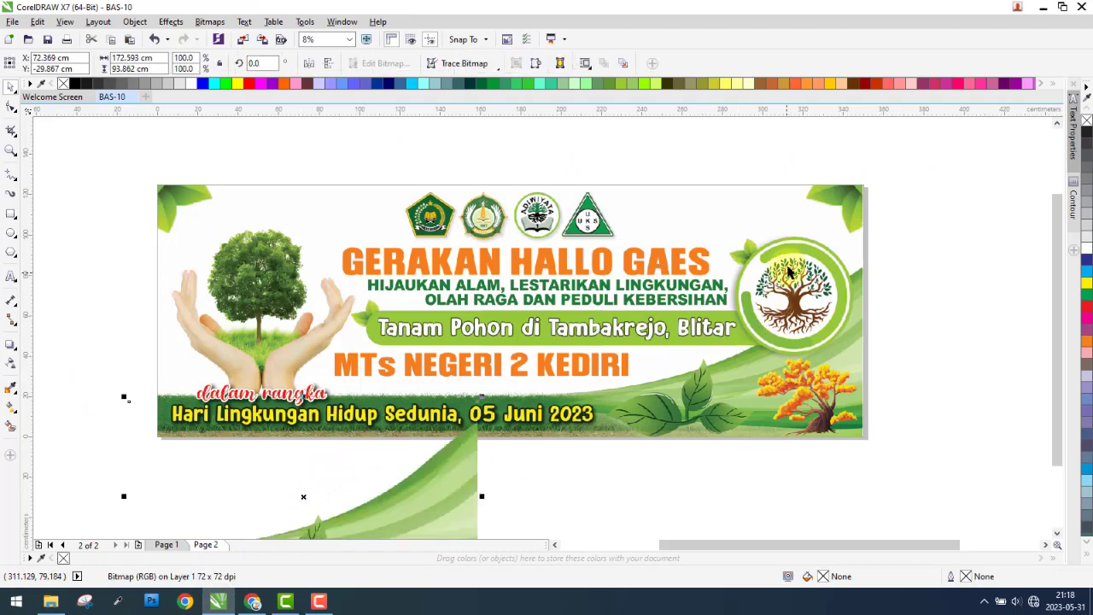
{"action": "mouse_move", "coordinate": [468, 454]}
{"action": "left_mouse_down"}
{"action": "mouse_move", "coordinate": [459, 504]}
{"action": "mouse_move", "coordinate": [374, 529]}
{"action": "left_mouse_up"}
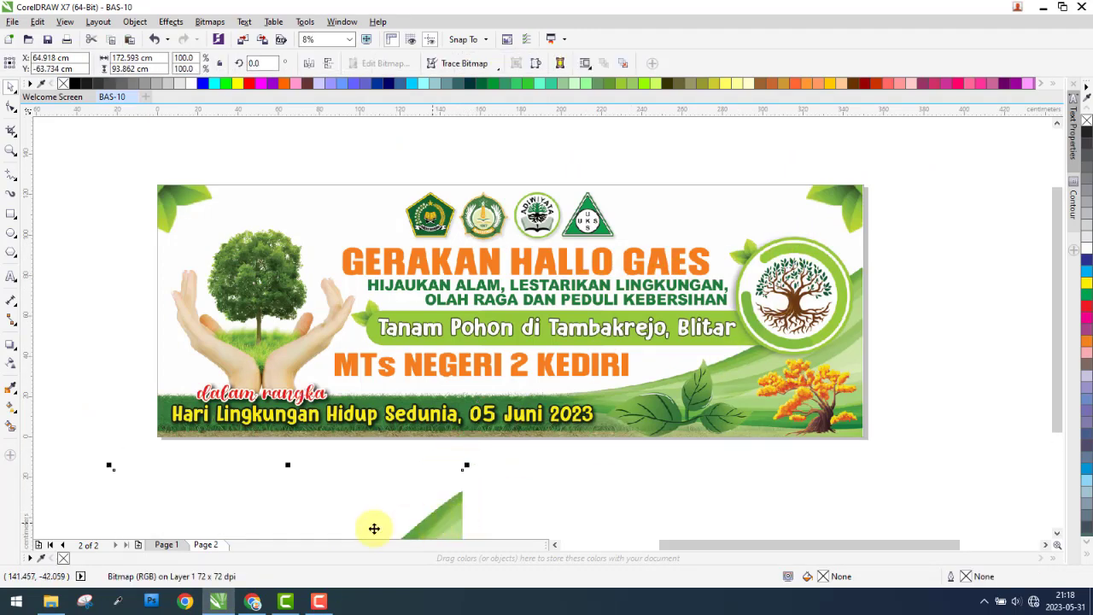
- Align the wave graphic to the Page 1 background's right and bottom edges
{"action": "left_click", "coordinate": [184, 539]}
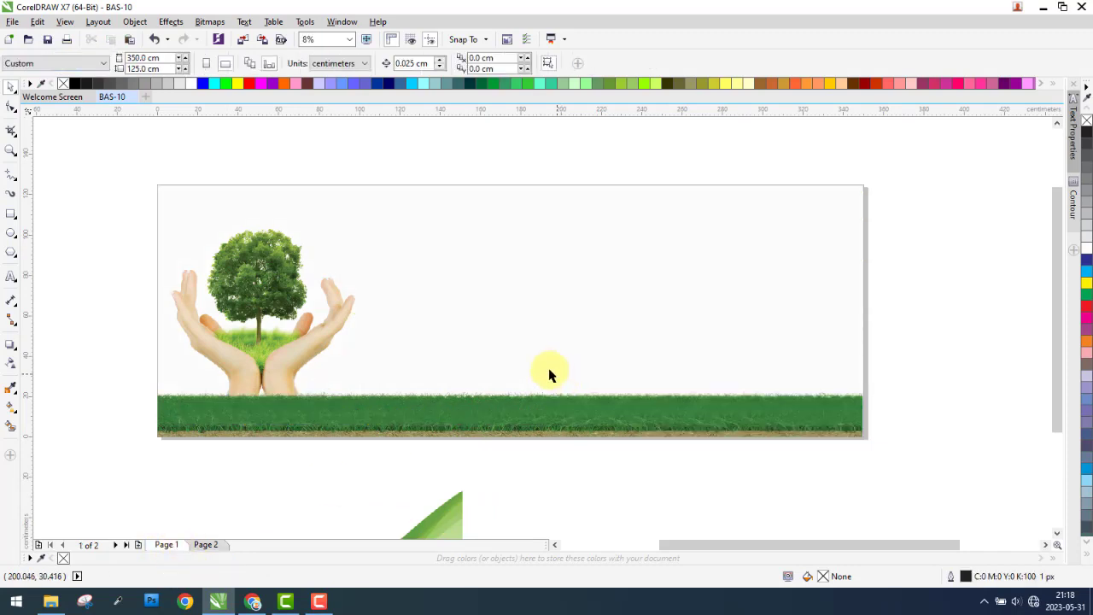
{"action": "left_click", "coordinate": [737, 316], "text": "shift"}
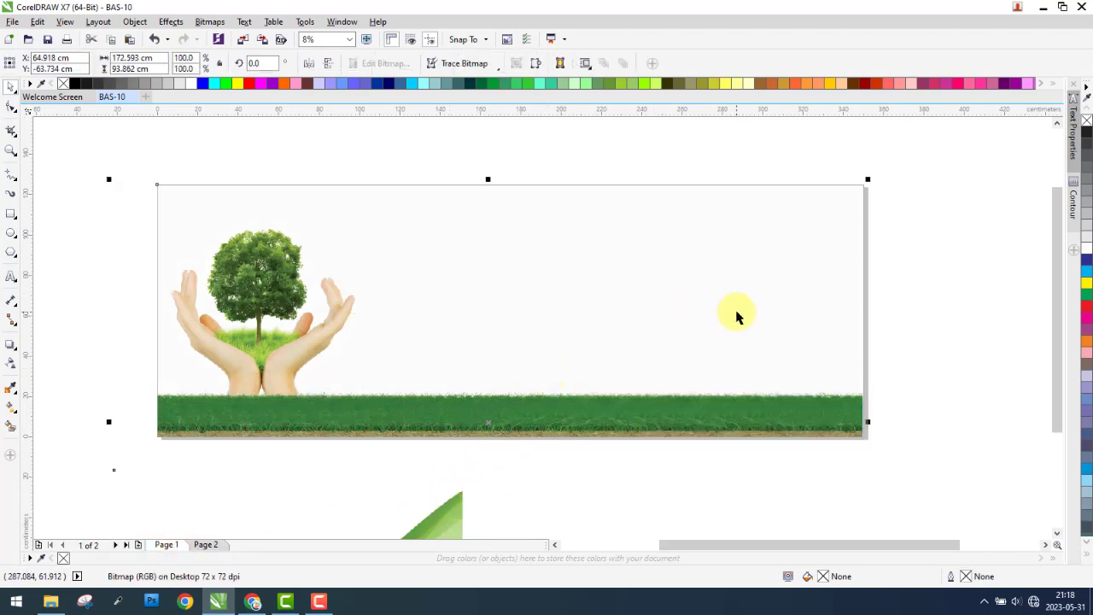
{"action": "key", "text": "r"}
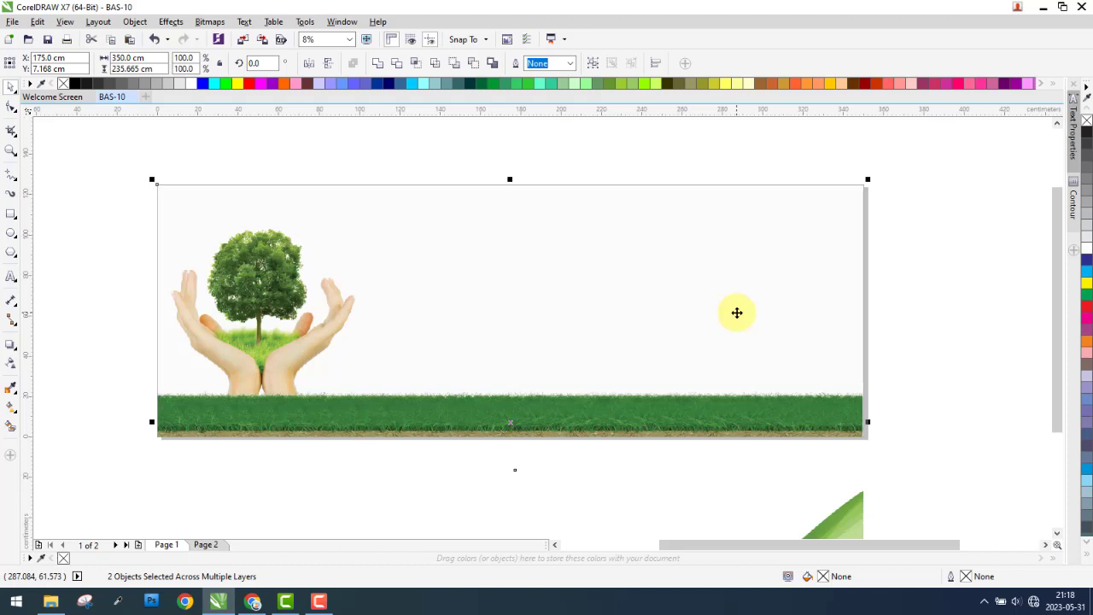
{"action": "key", "text": "b"}
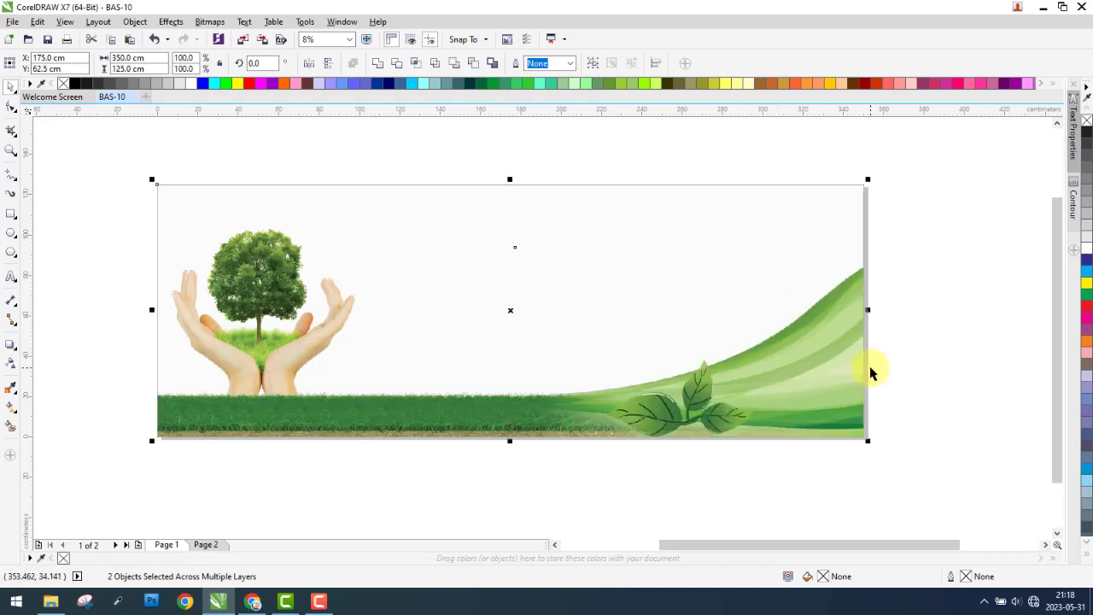
{"action": "left_click", "coordinate": [934, 350]}
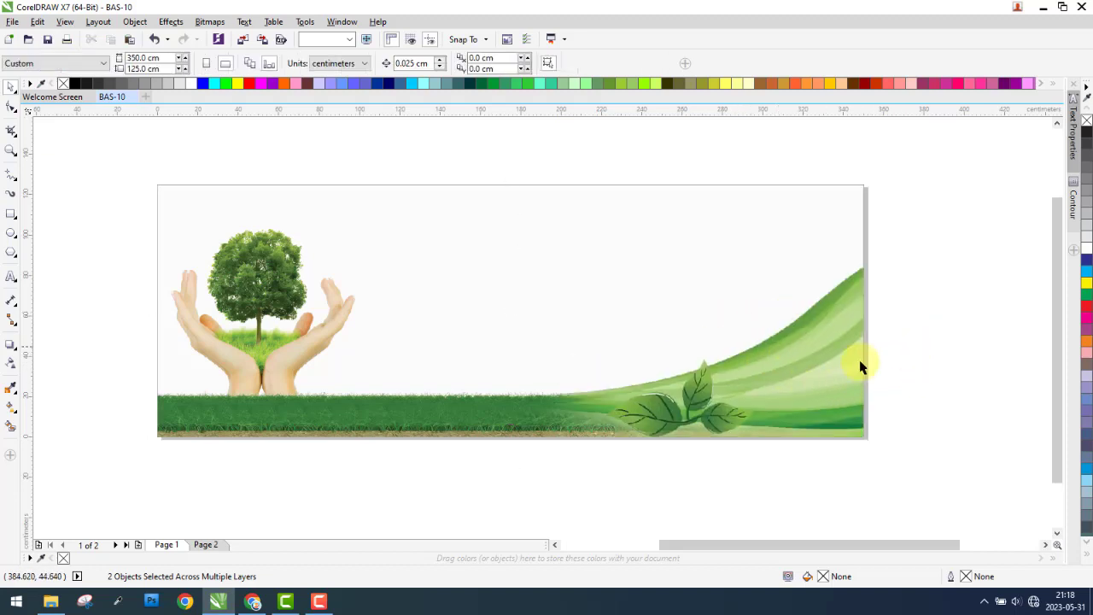
{"action": "left_click", "coordinate": [205, 545]}
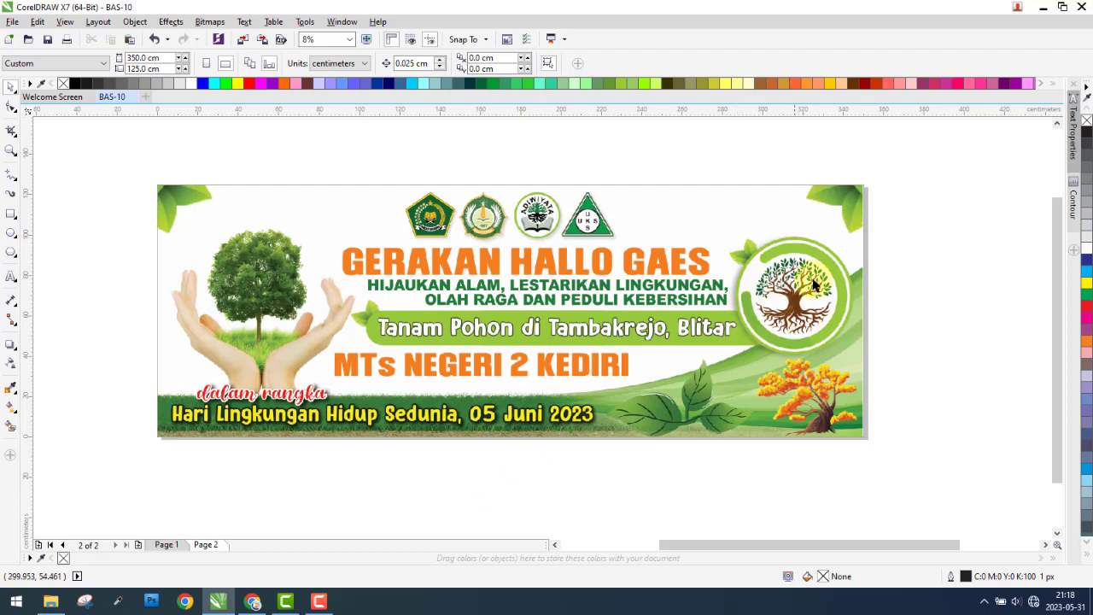
- Import image 3 and place the green label graphic over the Page 2 reference
{"action": "left_click", "coordinate": [60, 604]}
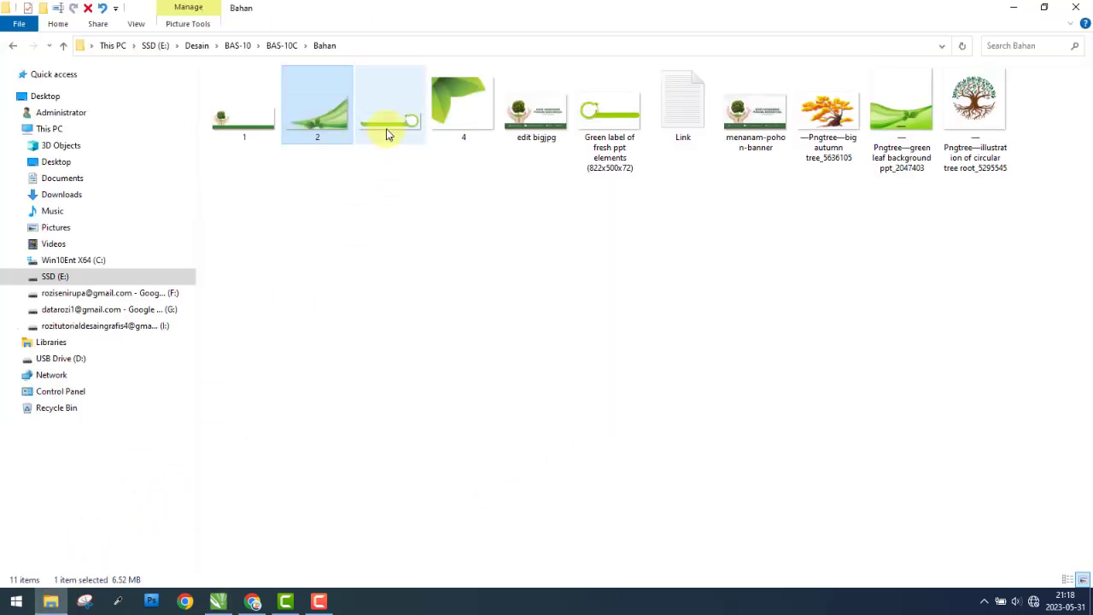
{"action": "mouse_move", "coordinate": [383, 134]}
{"action": "left_mouse_down"}
{"action": "mouse_move", "coordinate": [305, 481]}
{"action": "mouse_move", "coordinate": [226, 597]}
{"action": "mouse_move", "coordinate": [288, 586]}
{"action": "mouse_move", "coordinate": [443, 454]}
{"action": "mouse_move", "coordinate": [472, 452]}
{"action": "left_mouse_up"}
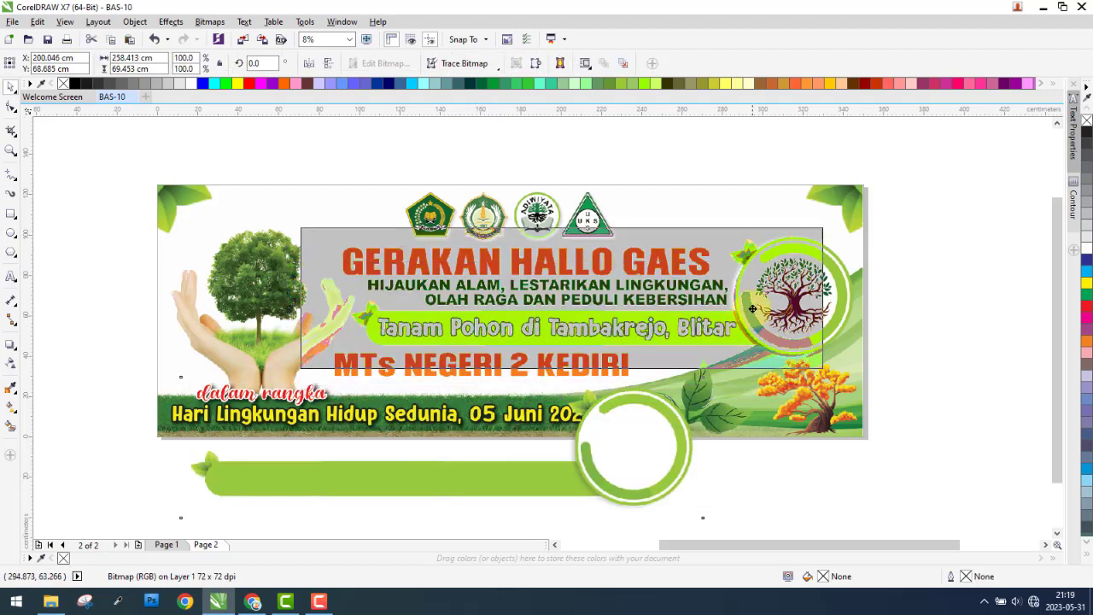
{"action": "left_click_drag", "start_coordinate": [753, 327], "coordinate": [802, 205]}
{"action": "left_click", "coordinate": [785, 196], "text": "shift"}
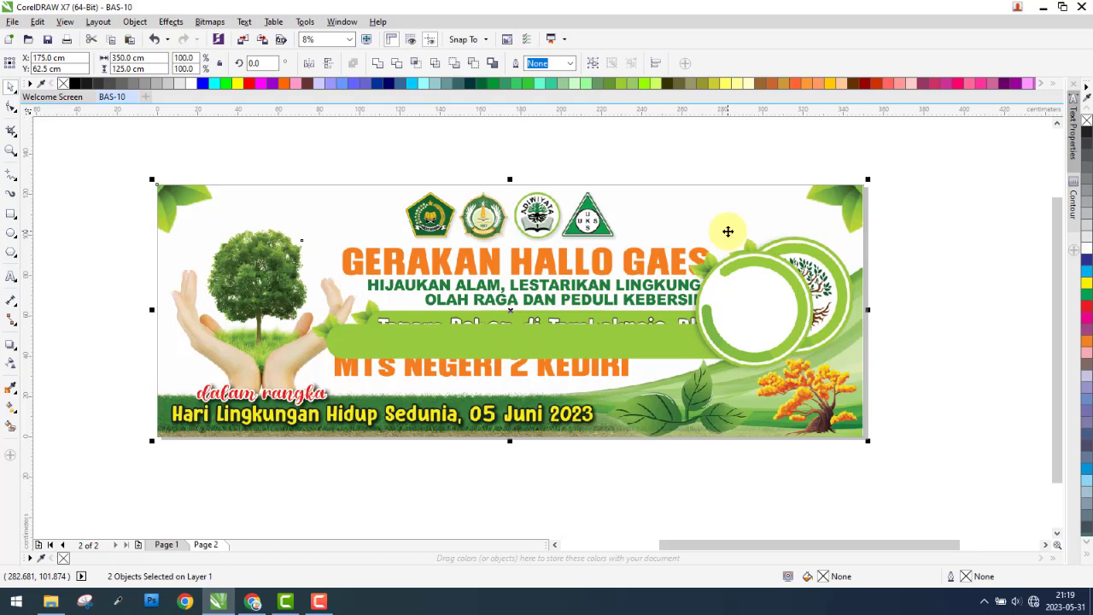
{"action": "left_click_drag", "start_coordinate": [728, 231], "coordinate": [768, 228]}
{"action": "left_click", "coordinate": [817, 287]}
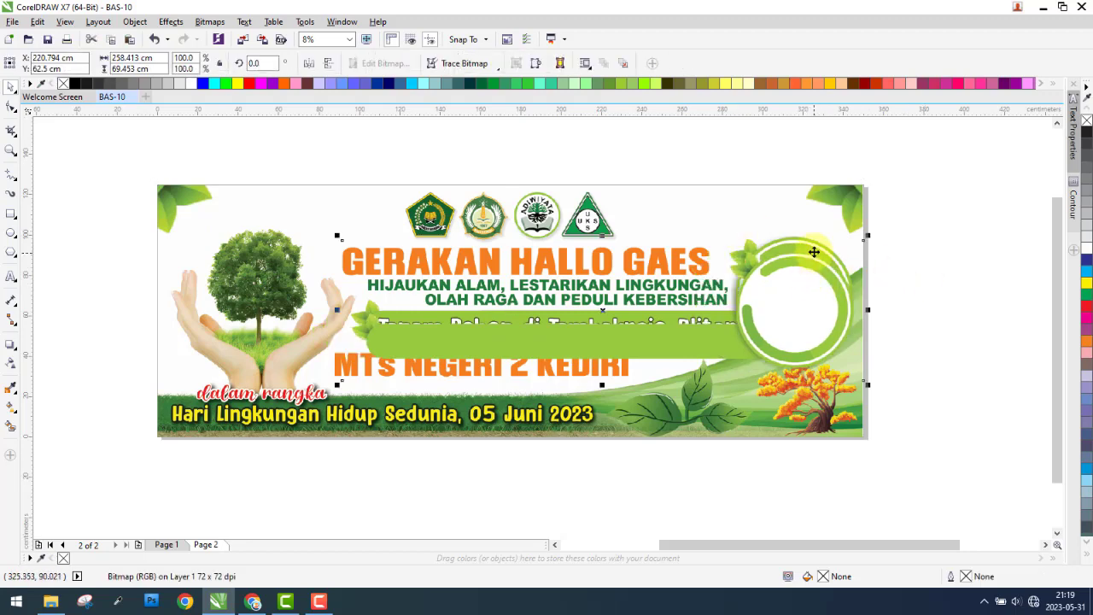
- Zoom in and line up the green ring with the reference badge circle
{"action": "scroll", "coordinate": [814, 251], "scroll_direction": "up", "scroll_amount": 2}
{"action": "scroll", "coordinate": [661, 230], "scroll_direction": "up", "scroll_amount": 2}
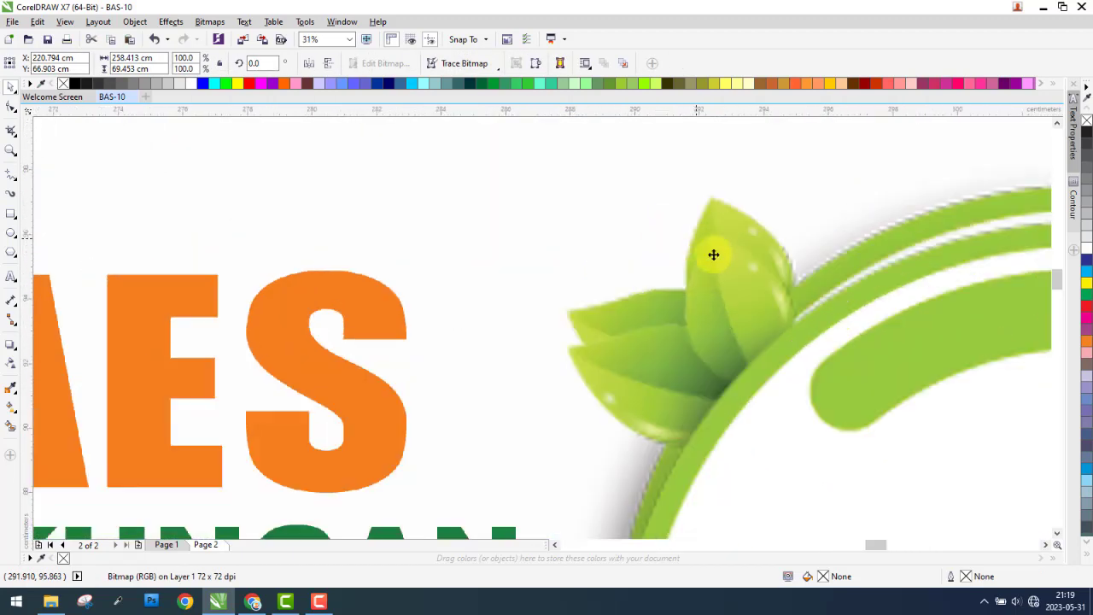
{"action": "scroll", "coordinate": [717, 248], "scroll_direction": "up", "scroll_amount": 4}
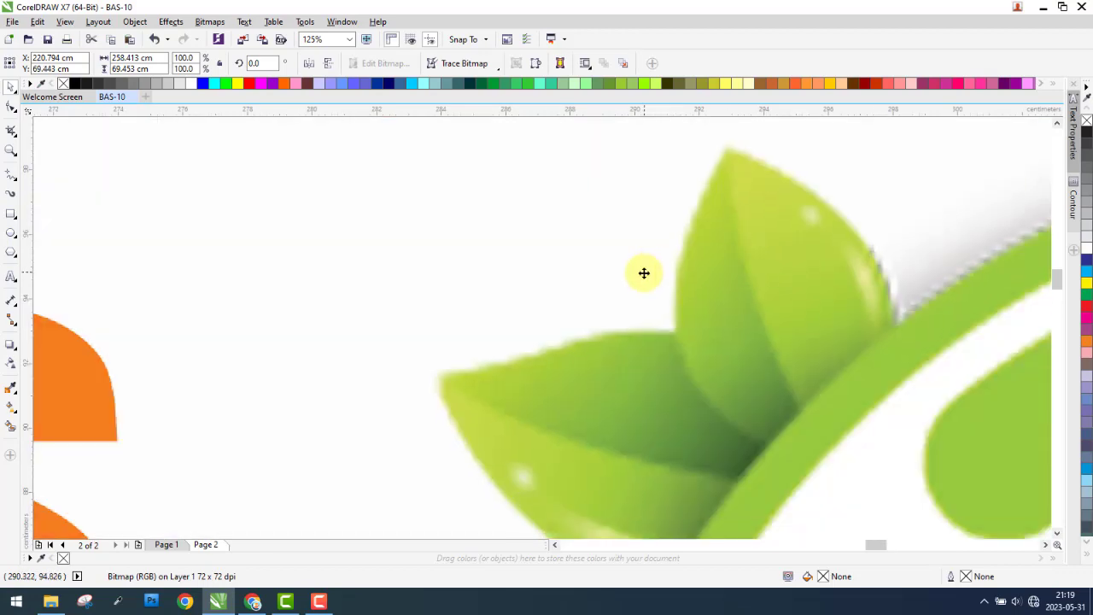
{"action": "scroll", "coordinate": [674, 279], "scroll_direction": "down", "scroll_amount": 2}
{"action": "scroll", "coordinate": [763, 264], "scroll_direction": "up", "scroll_amount": 1}
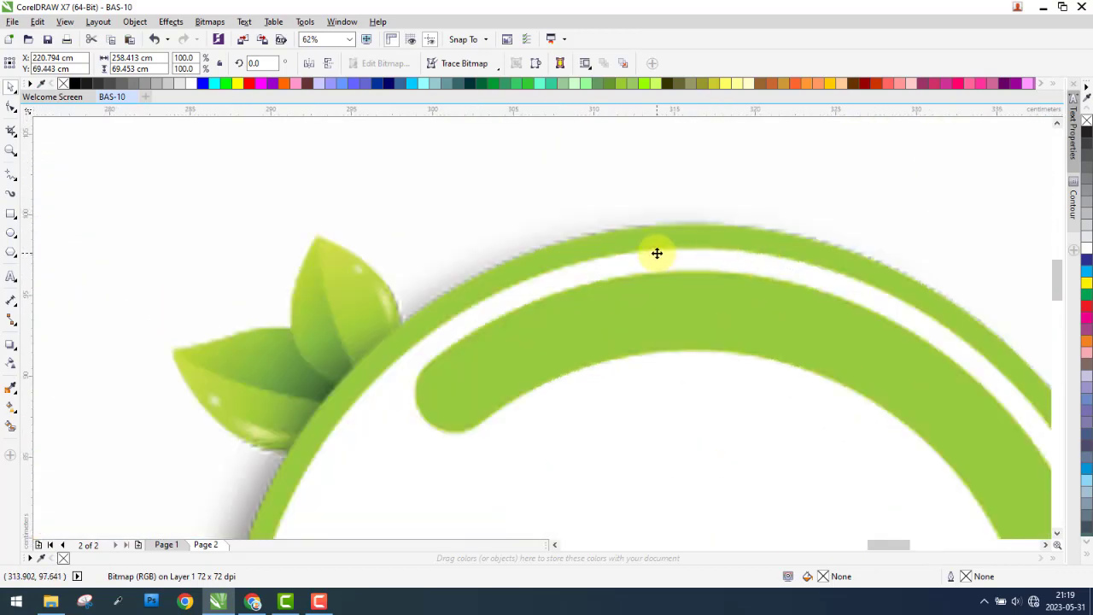
{"action": "left_click_drag", "start_coordinate": [656, 252], "coordinate": [753, 252]}
{"action": "scroll", "coordinate": [753, 252], "scroll_direction": "down", "scroll_amount": 1}
{"action": "scroll", "coordinate": [702, 242], "scroll_direction": "down", "scroll_amount": 1}
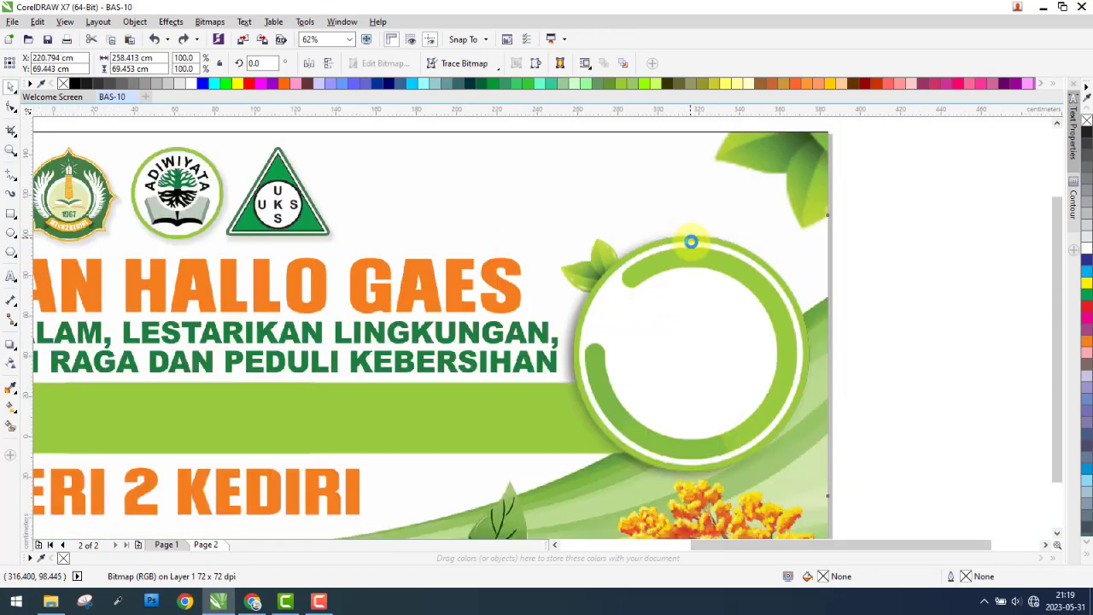
{"action": "scroll", "coordinate": [689, 241], "scroll_direction": "down", "scroll_amount": 3}
{"action": "left_click", "coordinate": [811, 282]}
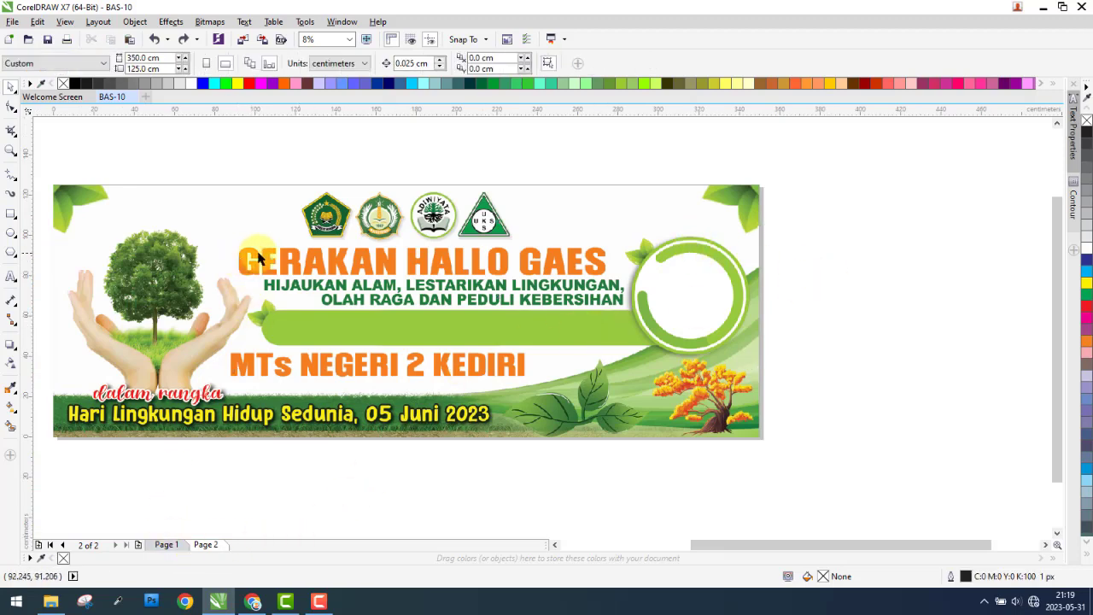
- Navigate back to the Desain folder and open the BAS-9 folder
{"action": "left_click", "coordinate": [51, 601]}
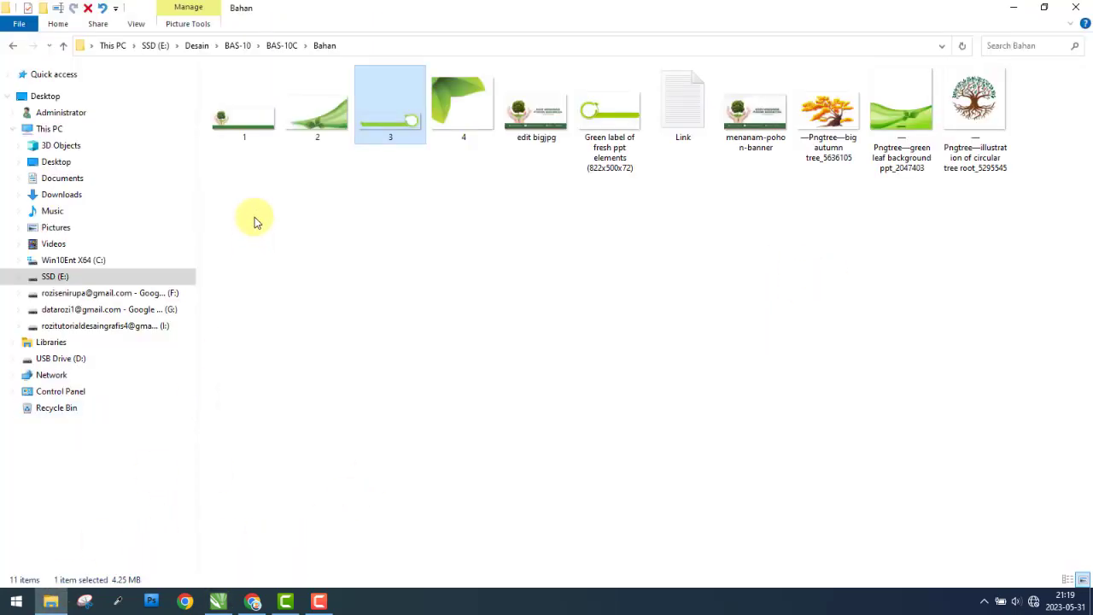
{"action": "left_click", "coordinate": [14, 49]}
{"action": "left_click", "coordinate": [13, 49]}
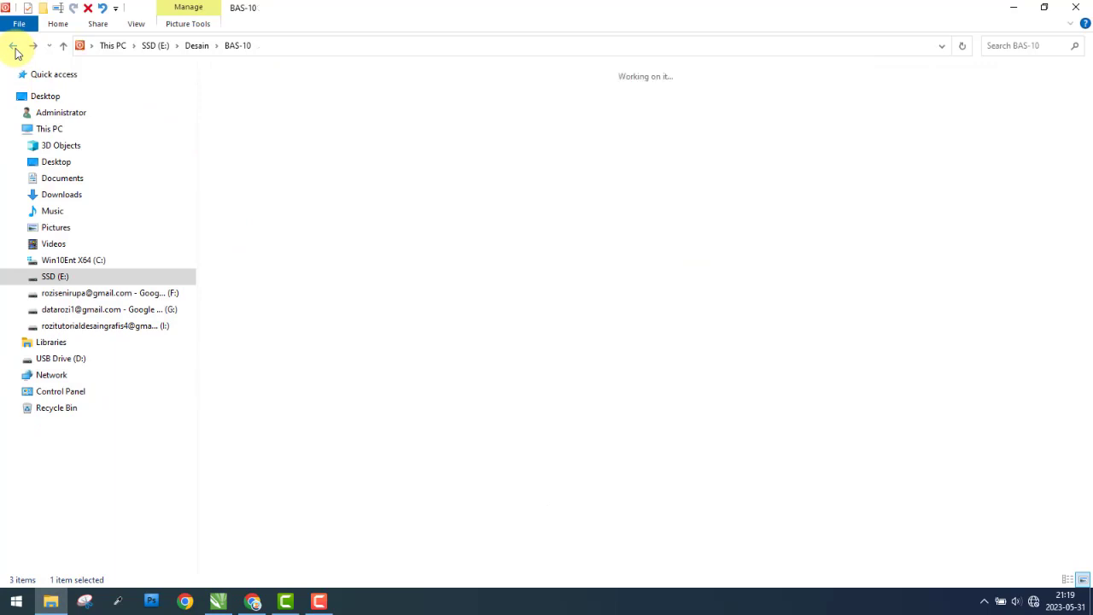
{"action": "left_click", "coordinate": [14, 49]}
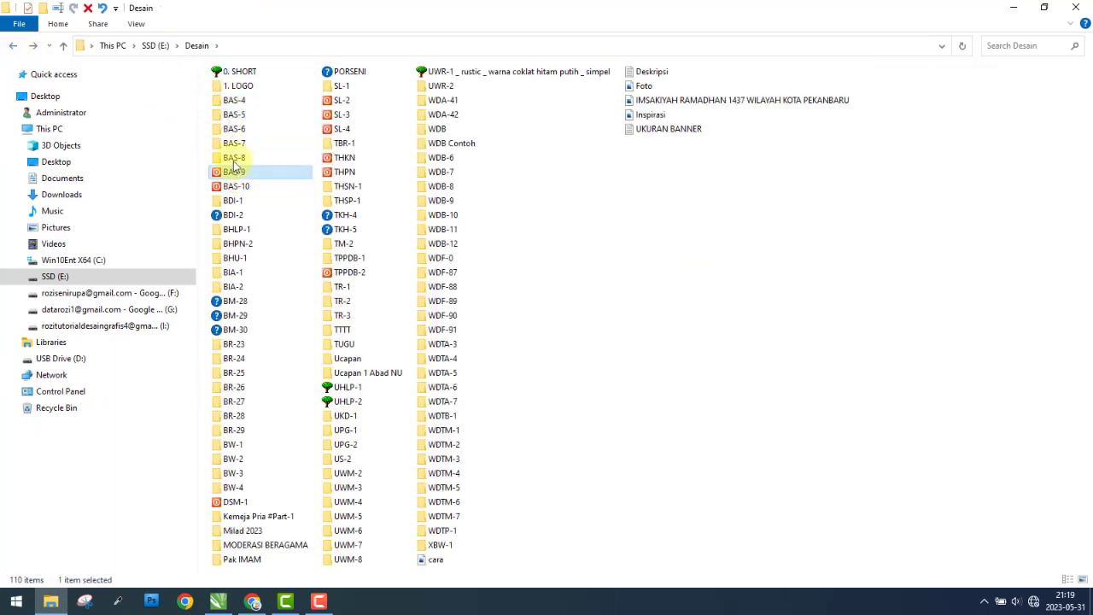
{"action": "double_click", "coordinate": [235, 173]}
- Extract the BAS-9C archive and open its BAS-9.cdr file in CorelDRAW
{"action": "left_click", "coordinate": [246, 101]}
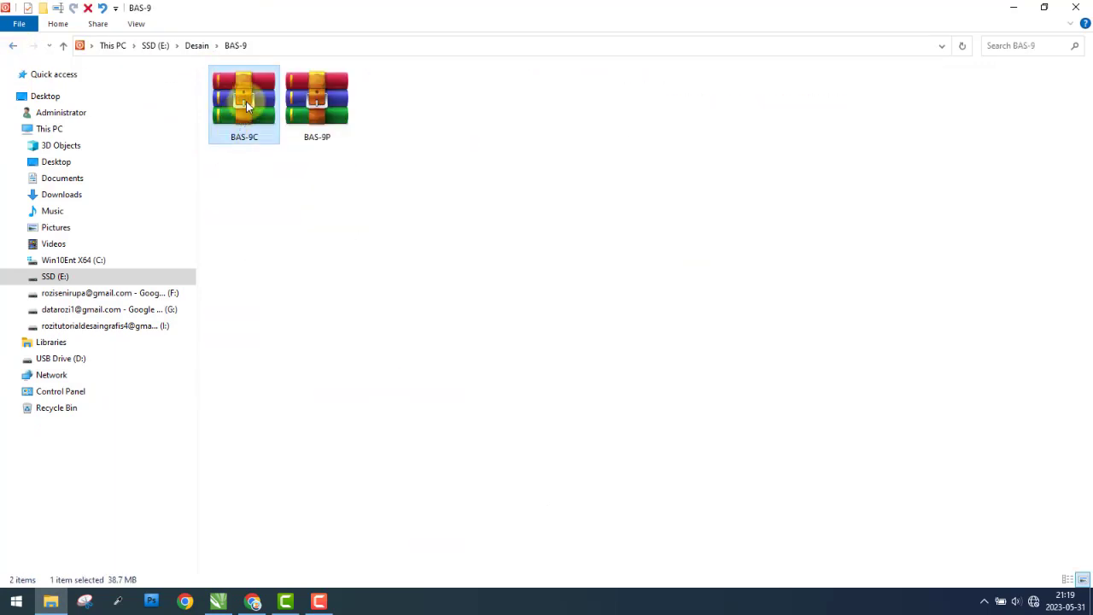
{"action": "right_click", "coordinate": [246, 101]}
{"action": "left_click", "coordinate": [278, 152]}
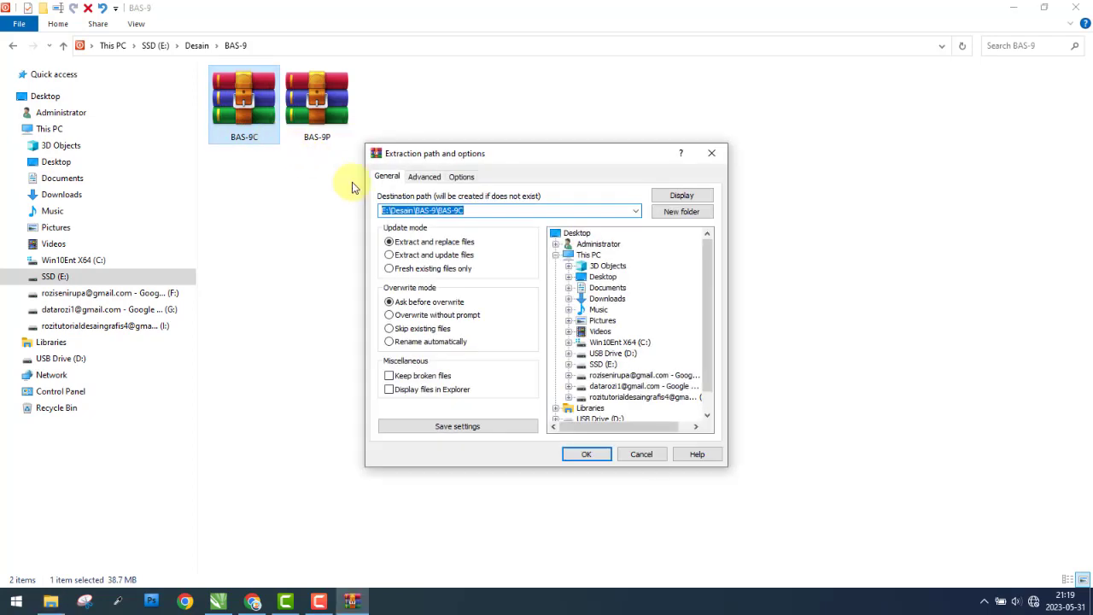
{"action": "left_click", "coordinate": [587, 455]}
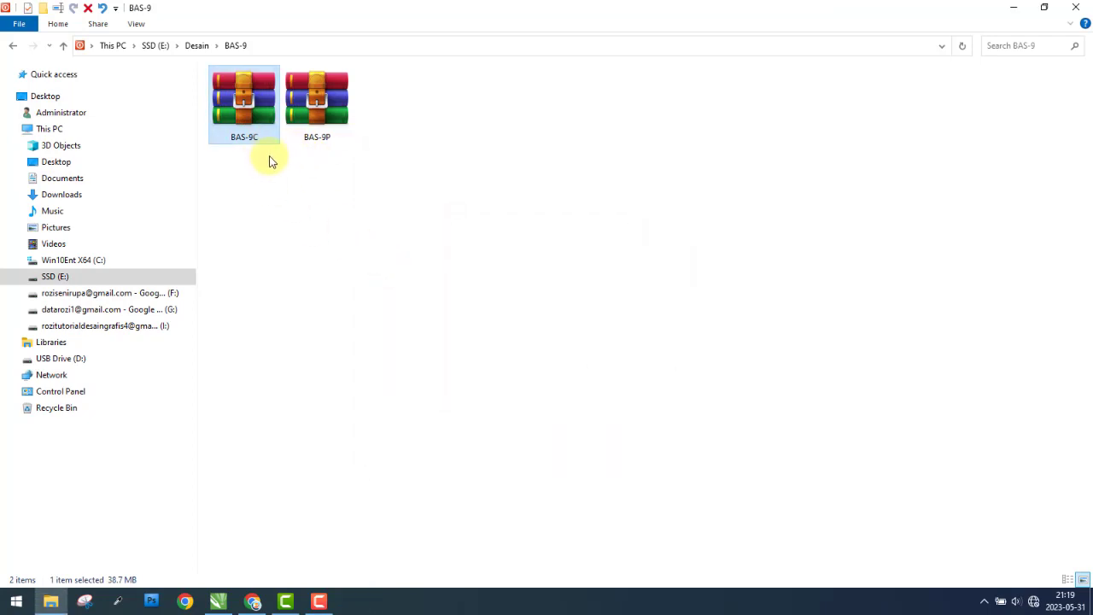
{"action": "double_click", "coordinate": [250, 115]}
{"action": "double_click", "coordinate": [260, 109]}
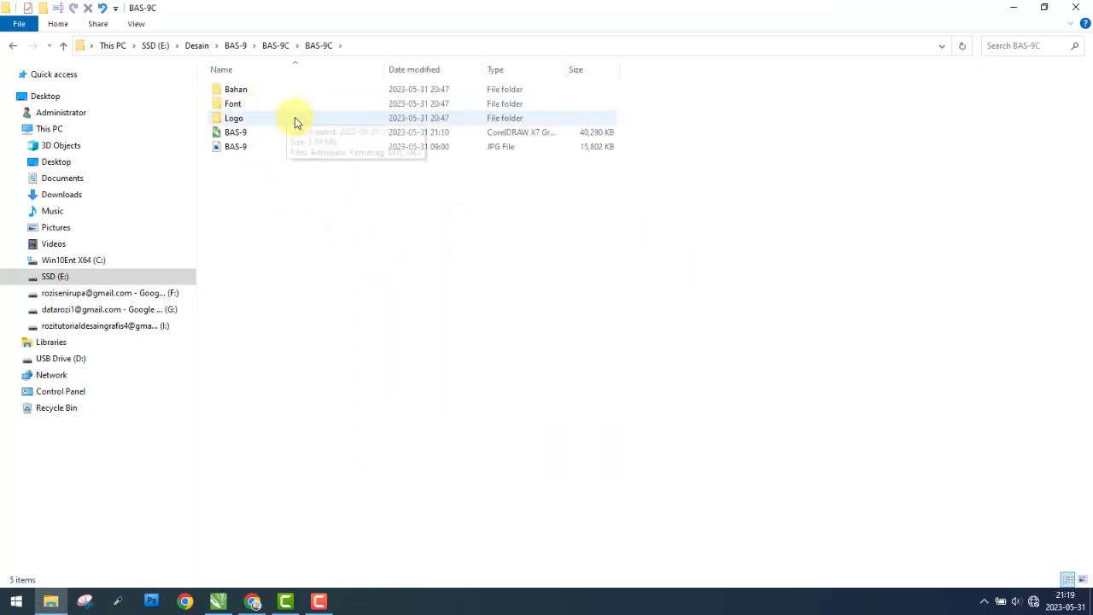
{"action": "double_click", "coordinate": [246, 132]}
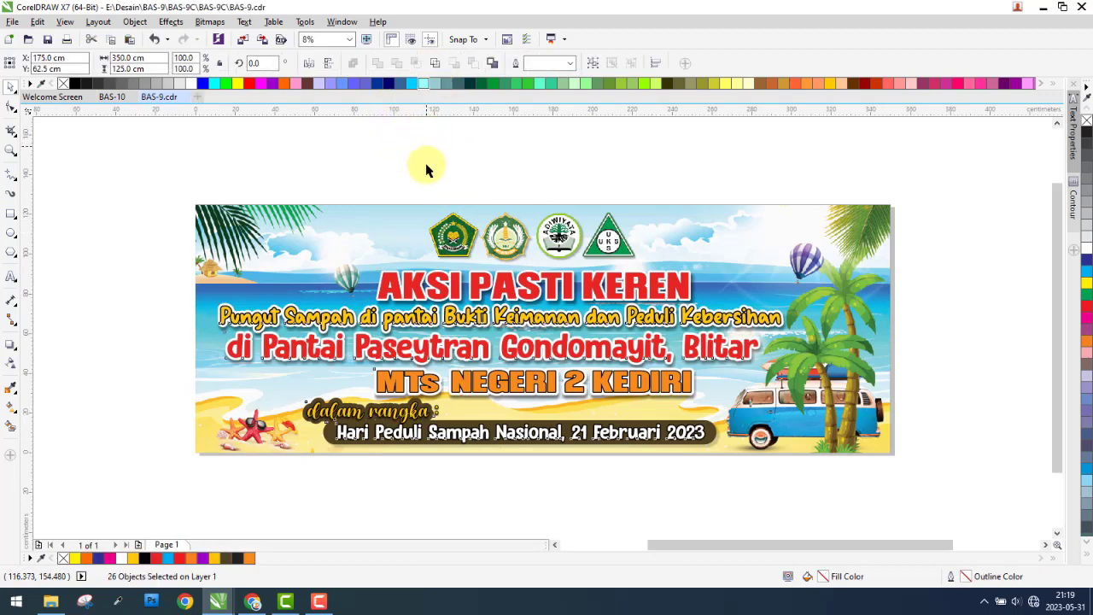
- Copy BAS-9's text and logos into BAS-10, placed to the right of the green banner
{"action": "left_click_drag", "start_coordinate": [402, 162], "coordinate": [444, 141]}
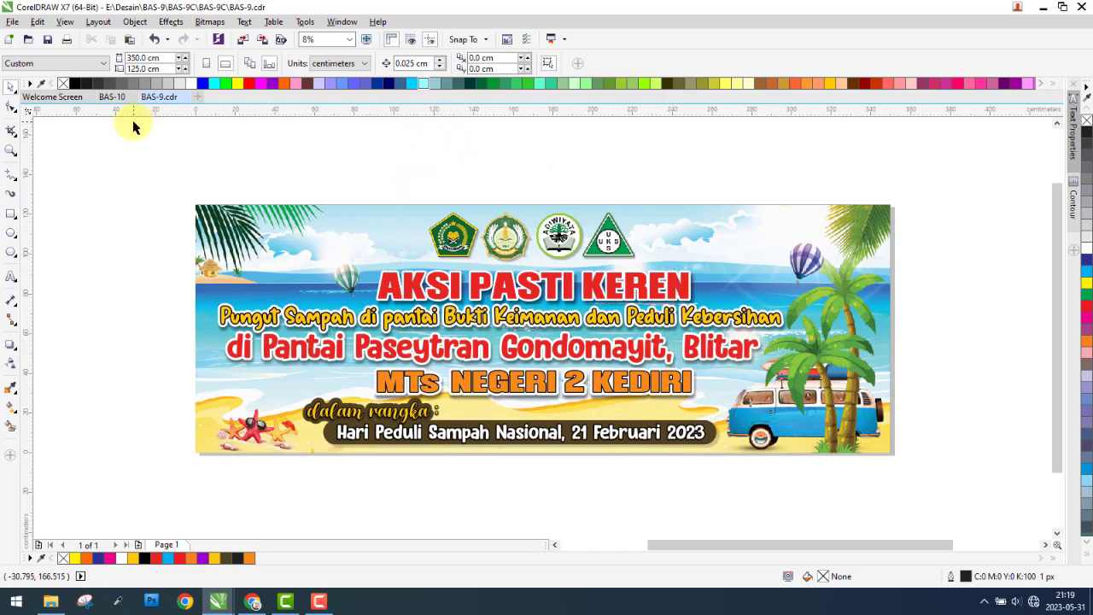
{"action": "left_click_drag", "start_coordinate": [134, 122], "coordinate": [815, 485]}
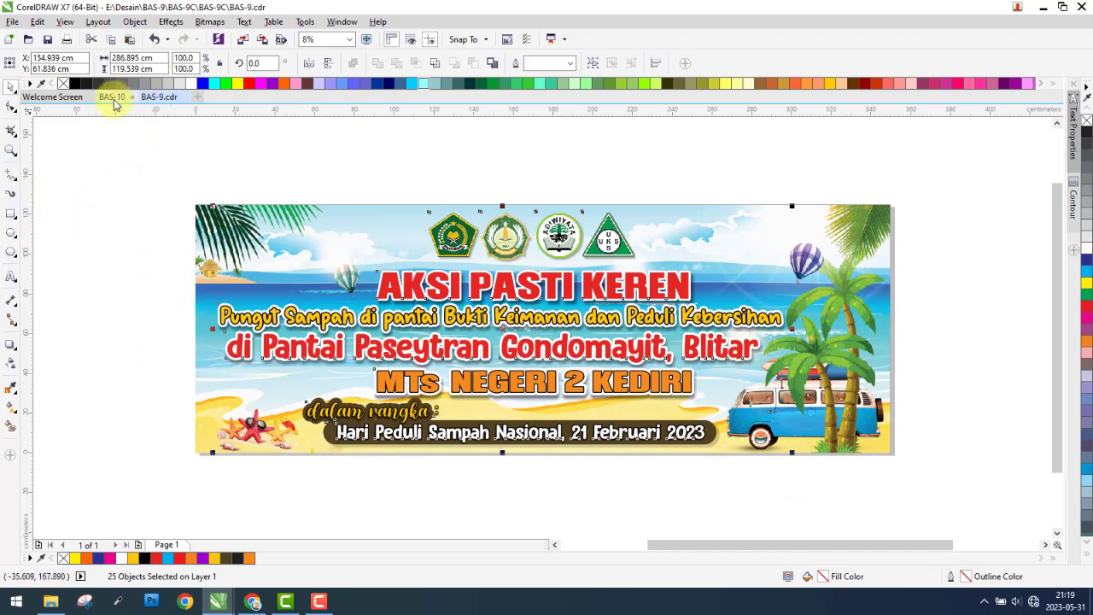
{"action": "left_click", "coordinate": [112, 97]}
{"action": "scroll", "coordinate": [273, 243], "scroll_direction": "down", "scroll_amount": 2}
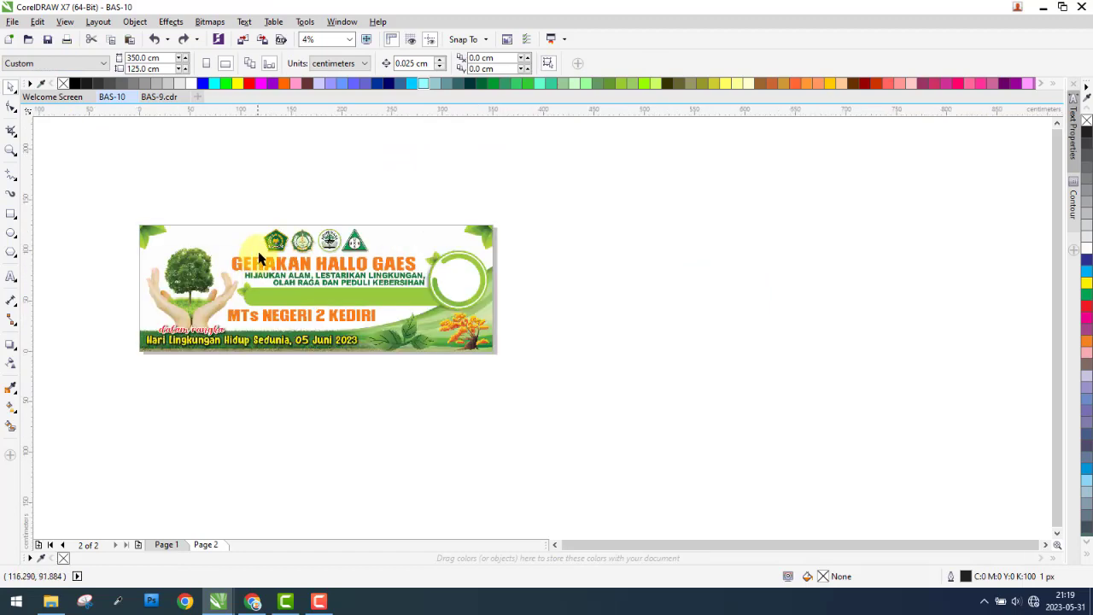
{"action": "right_click", "coordinate": [606, 350]}
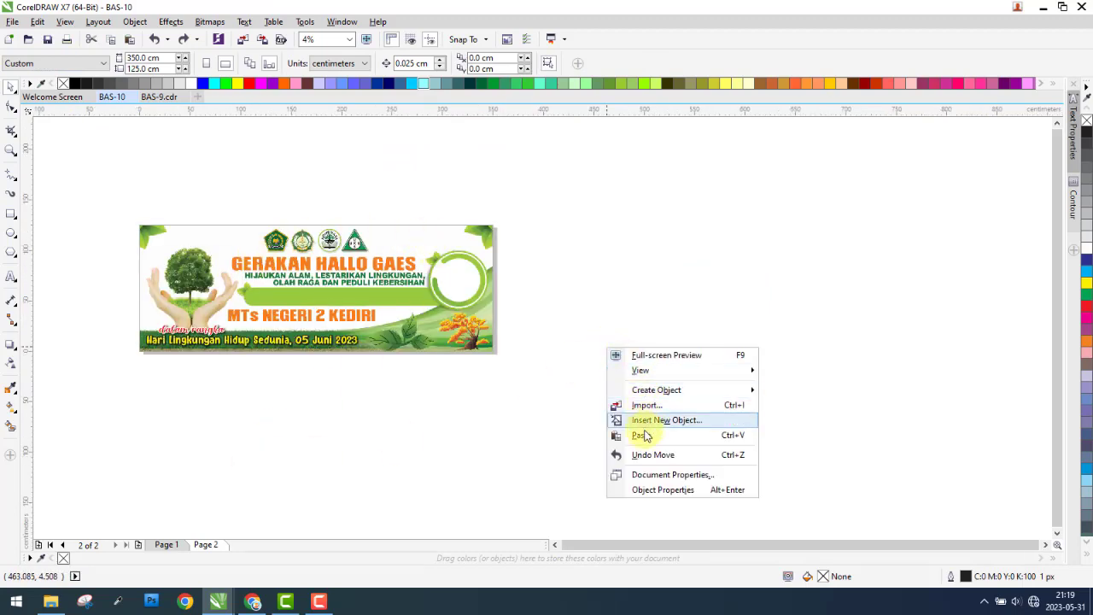
{"action": "left_click", "coordinate": [616, 419]}
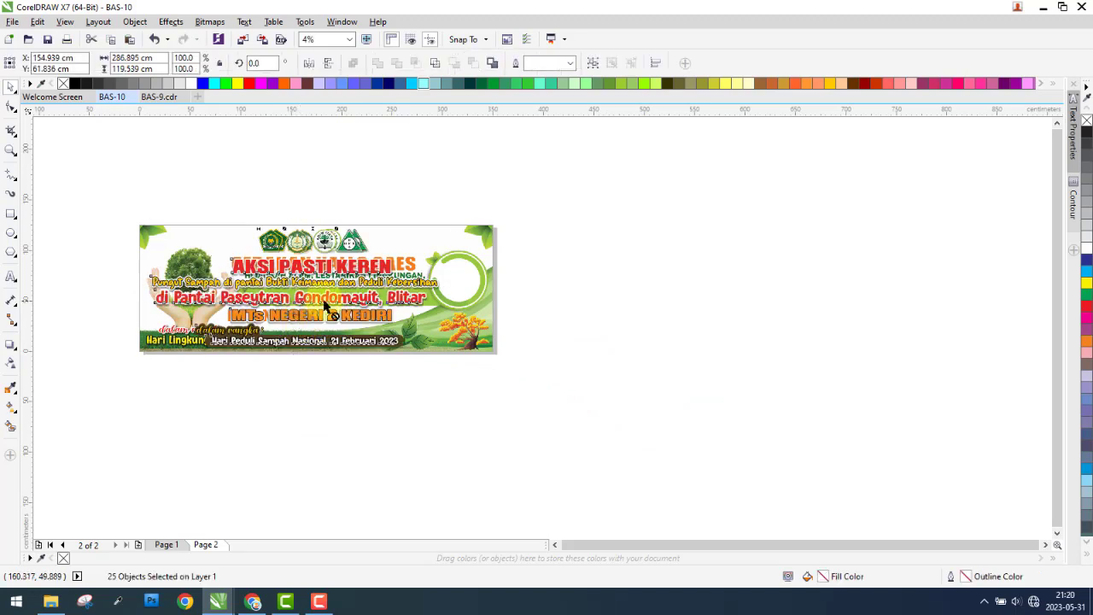
{"action": "left_click_drag", "start_coordinate": [300, 300], "coordinate": [624, 310]}
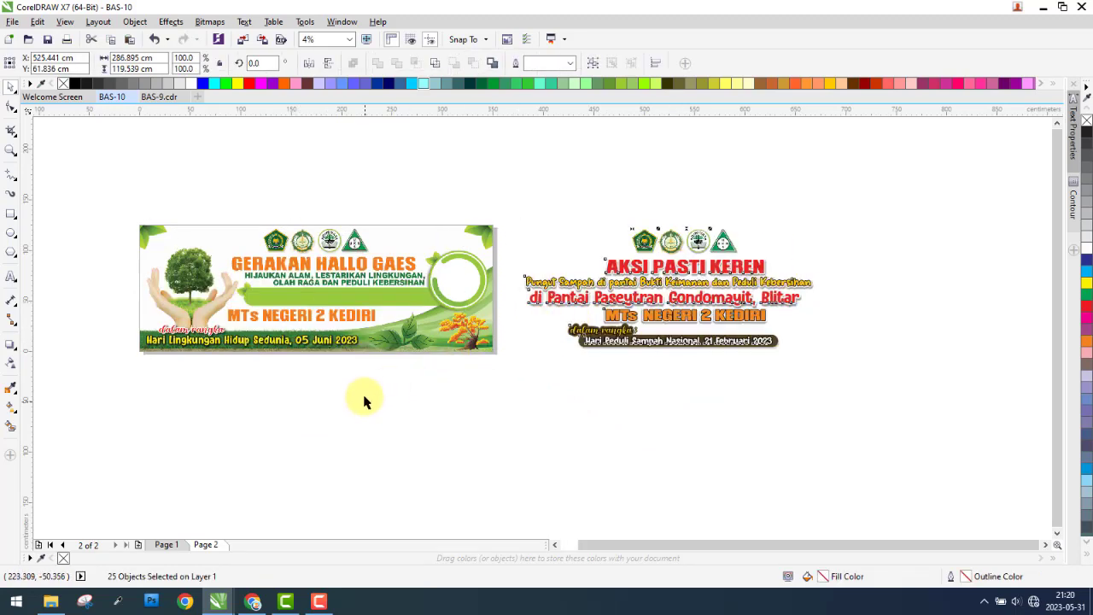
{"action": "left_click", "coordinate": [260, 173]}
- Close the BAS-9 document without saving its changes
{"action": "left_click", "coordinate": [184, 97]}
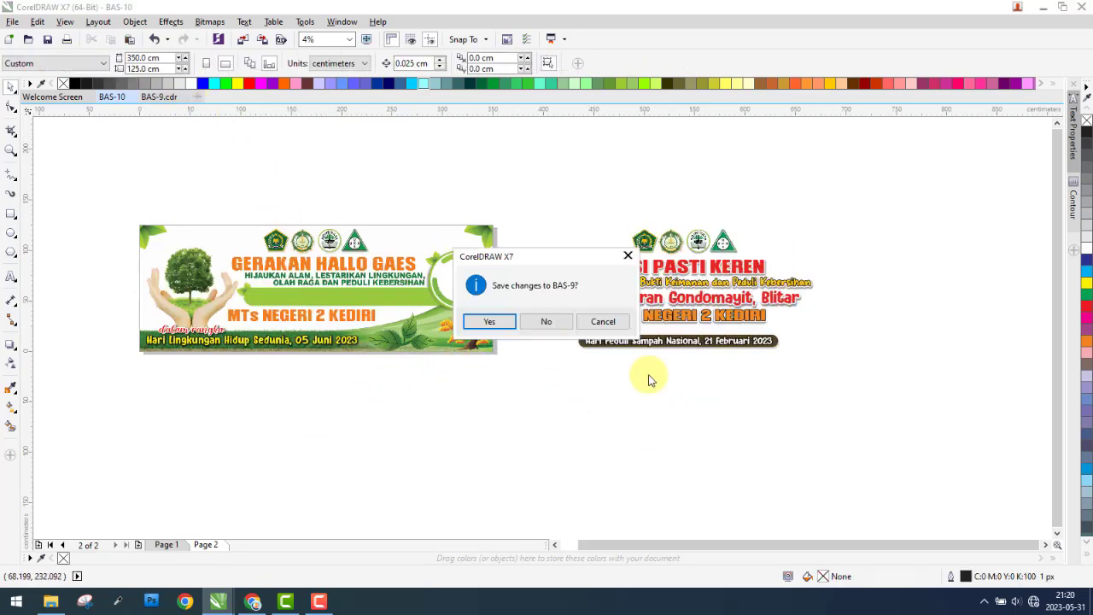
{"action": "left_click", "coordinate": [551, 321]}
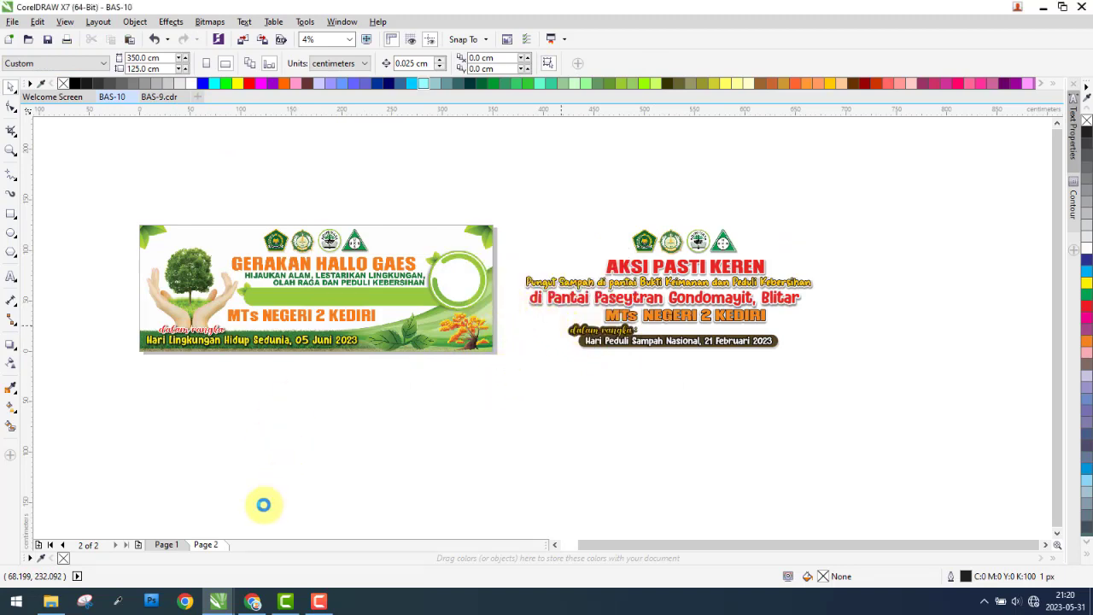
{"action": "left_click", "coordinate": [319, 604]}
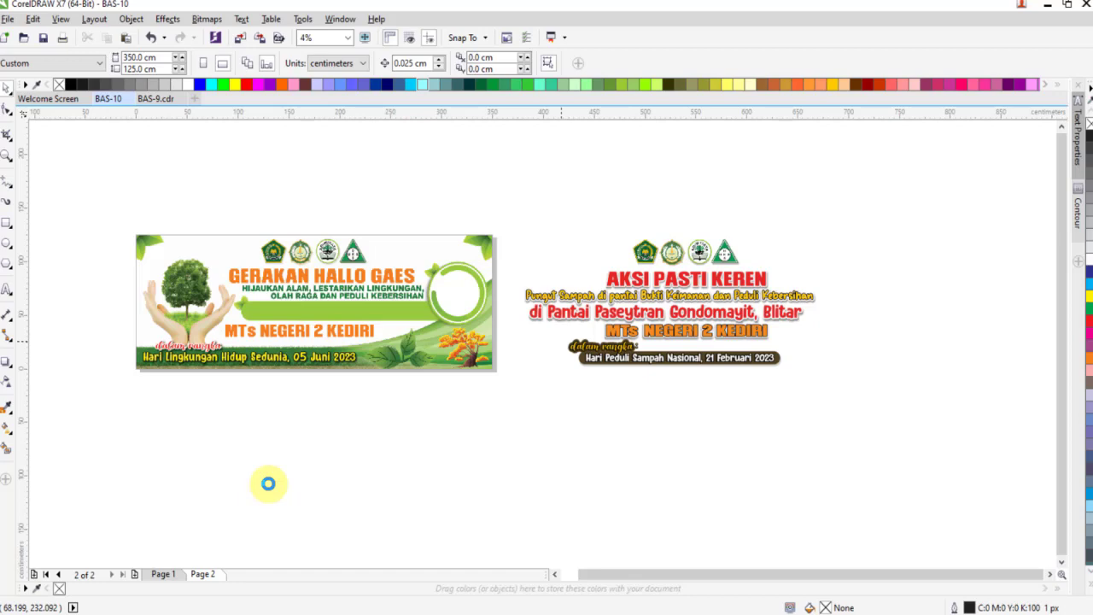
- Wait for CorelDRAW to respond until BAS-9 closes and only BAS-10 stays open
{"action": "key", "text": "super"}
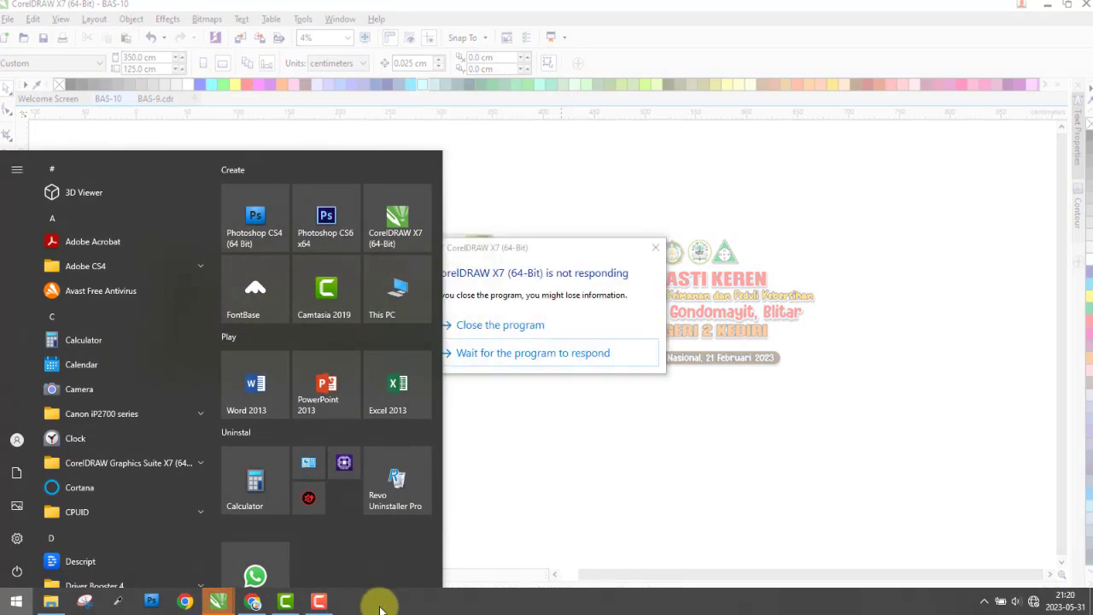
{"action": "left_click", "coordinate": [319, 605]}
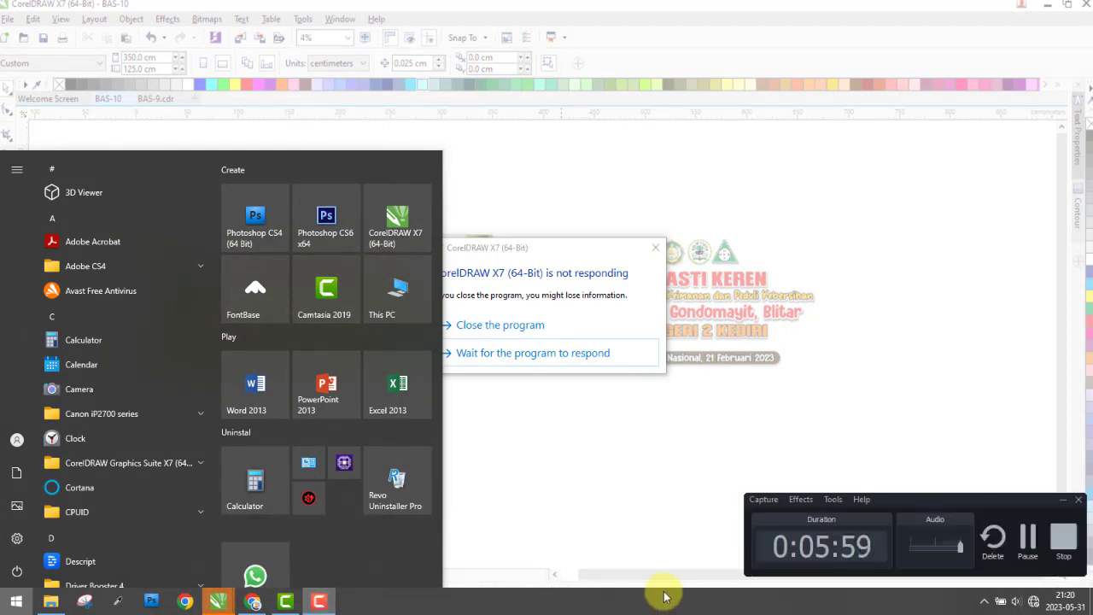
{"action": "left_click", "coordinate": [1028, 539]}
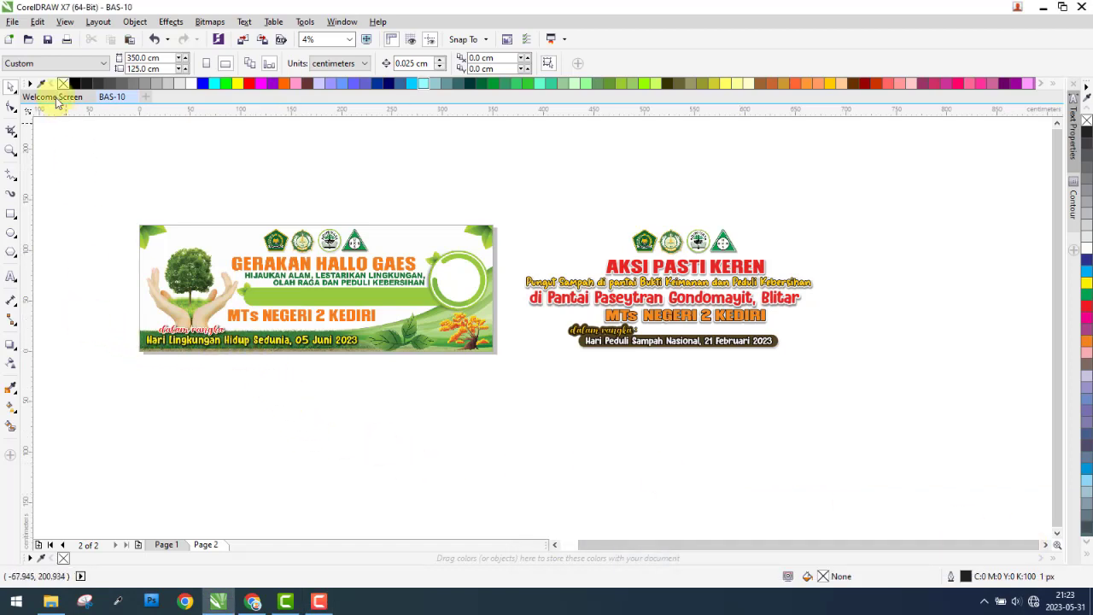
- Save the drawing as BAS-10 in E:\Desain\BAS-10\BAS-10C
{"action": "left_click", "coordinate": [13, 23]}
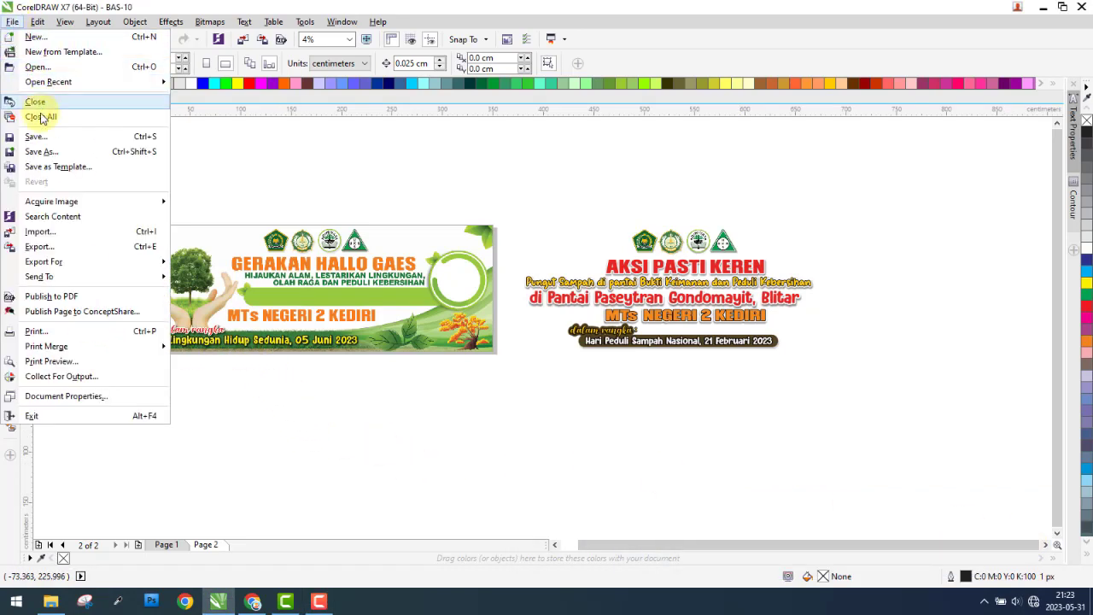
{"action": "left_click", "coordinate": [52, 154]}
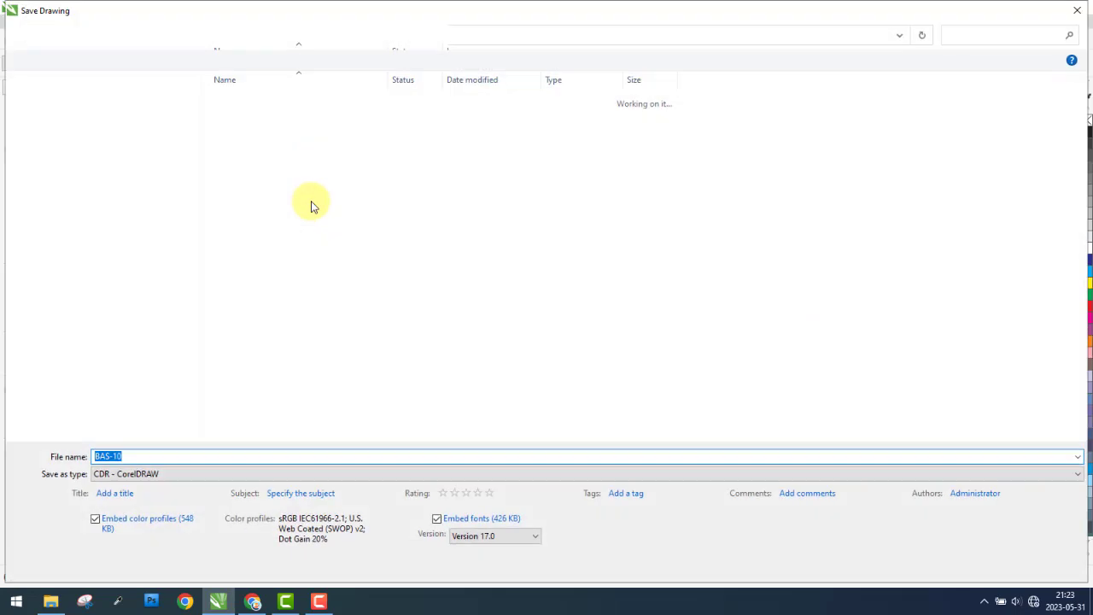
{"action": "left_click", "coordinate": [103, 286]}
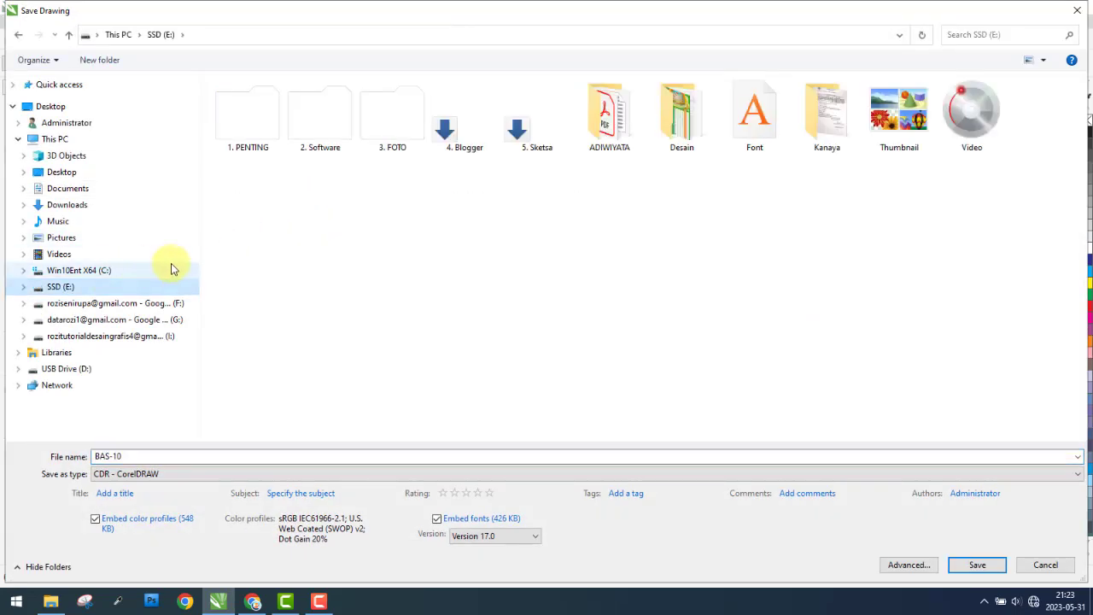
{"action": "double_click", "coordinate": [682, 128]}
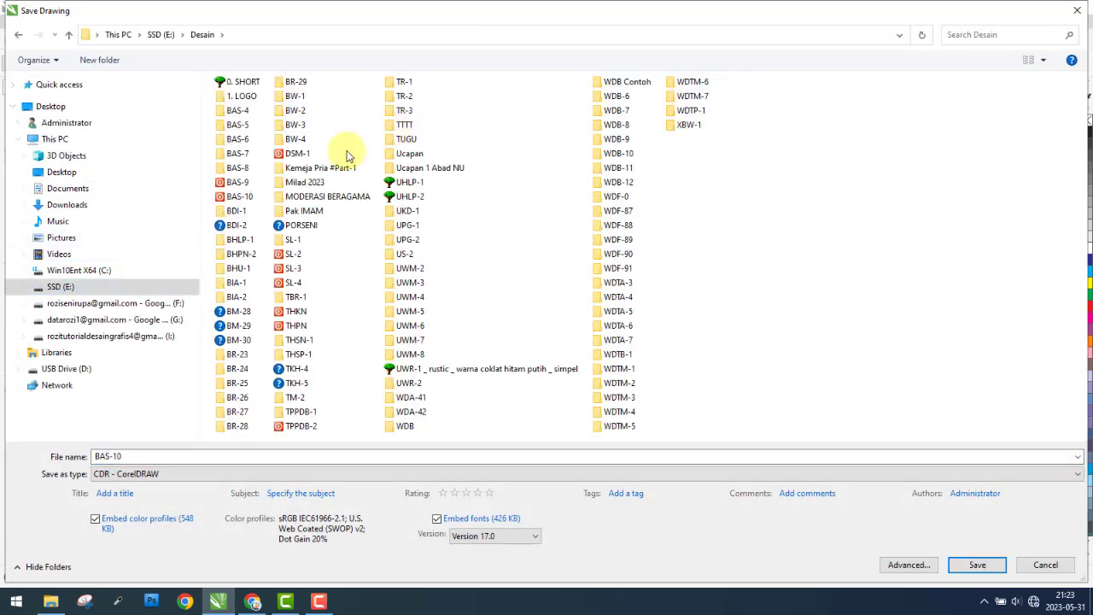
{"action": "double_click", "coordinate": [240, 196]}
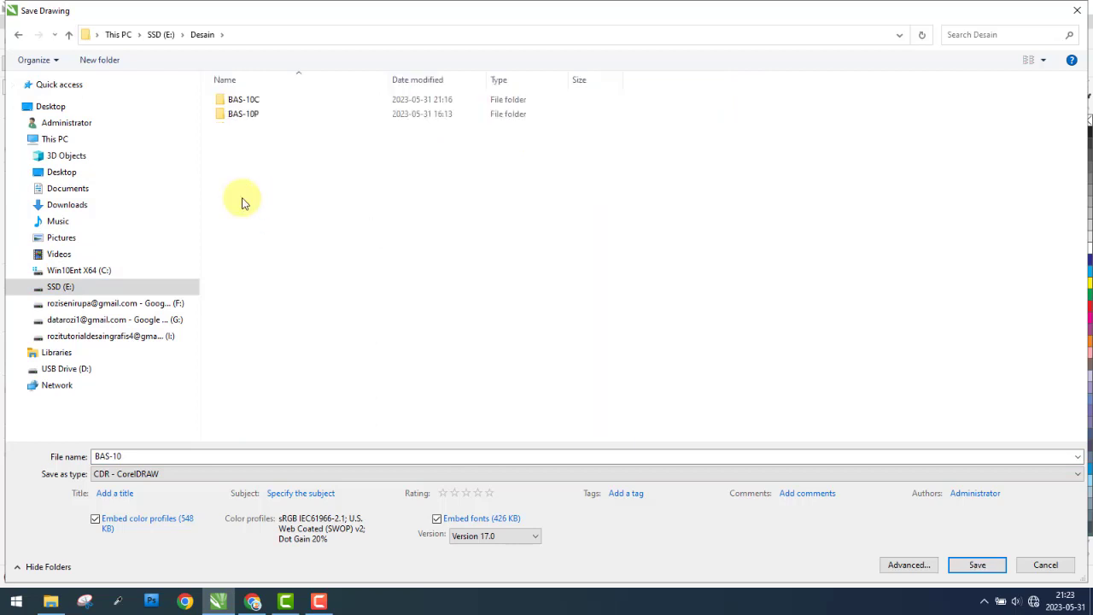
{"action": "double_click", "coordinate": [263, 101]}
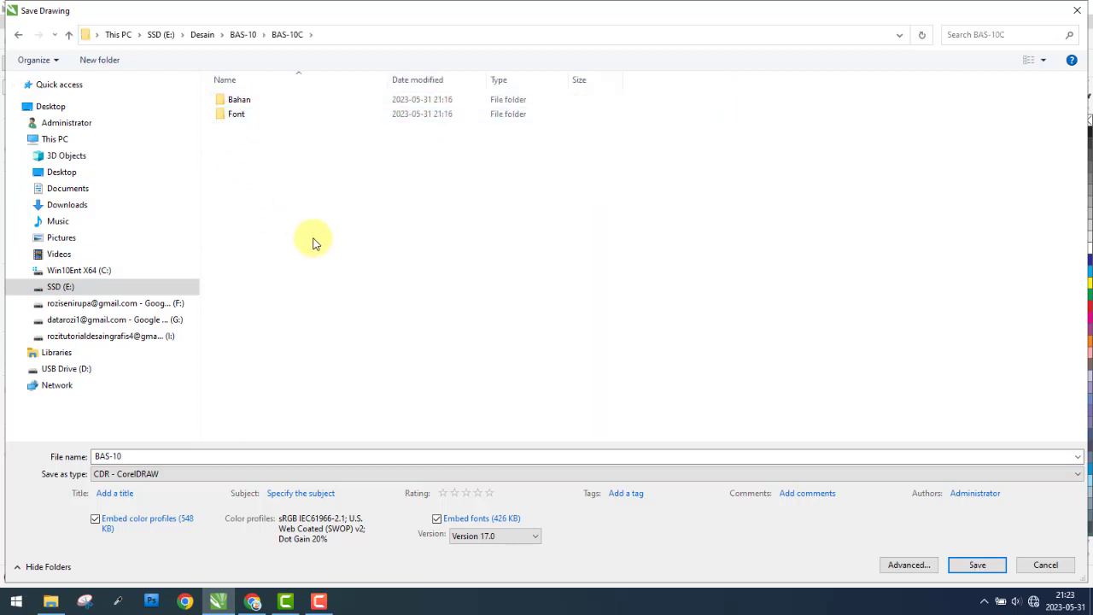
{"action": "left_click", "coordinate": [981, 565]}
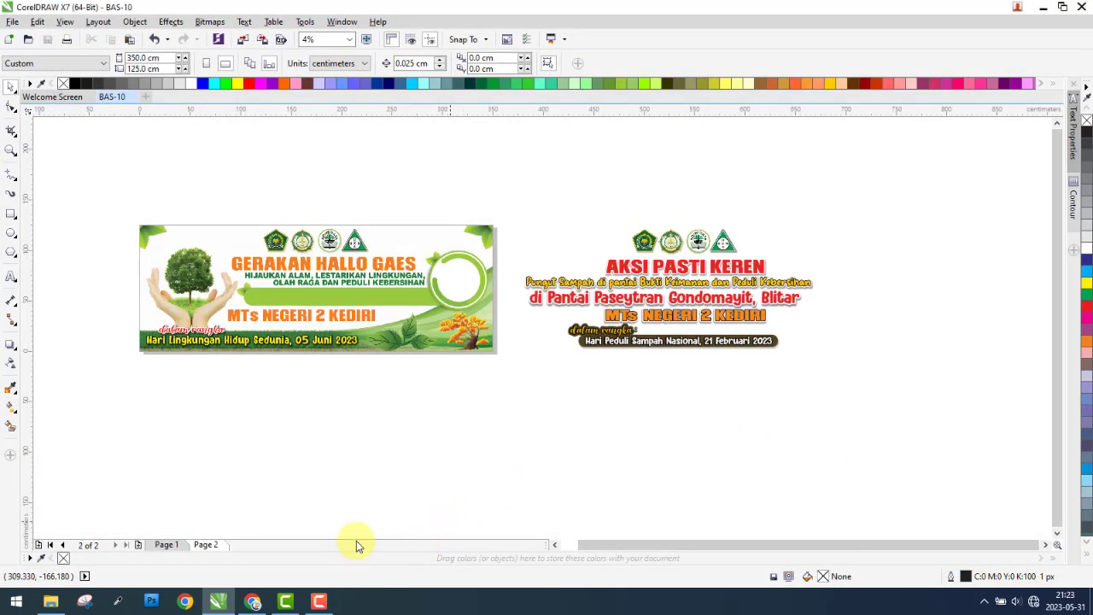
- On Page 2, move the four copied logos onto the green banner's logo row
{"action": "left_click", "coordinate": [320, 602]}
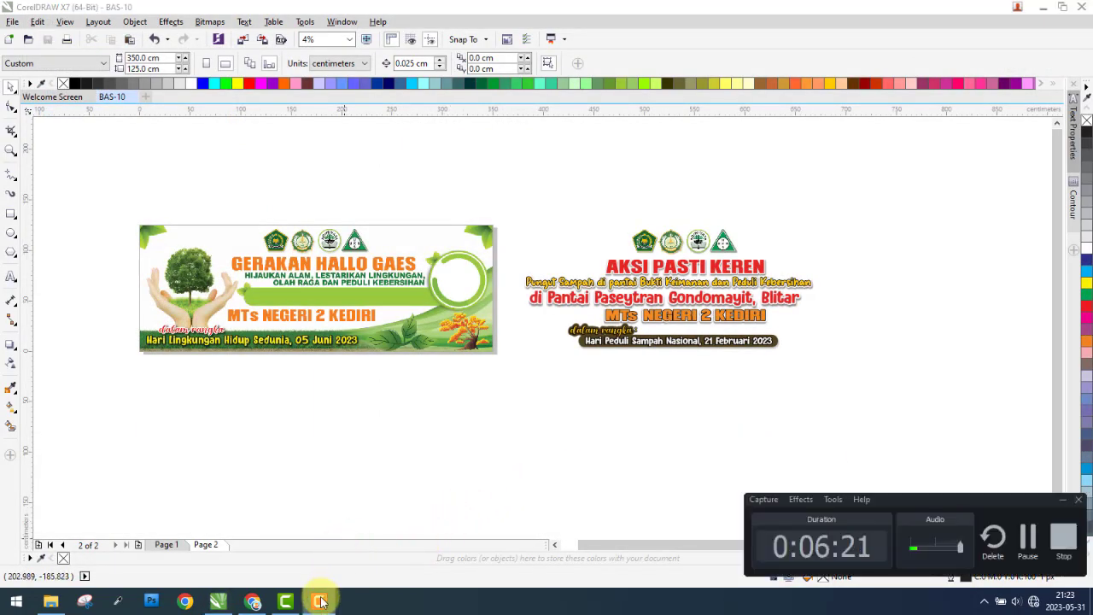
{"action": "left_click", "coordinate": [320, 602]}
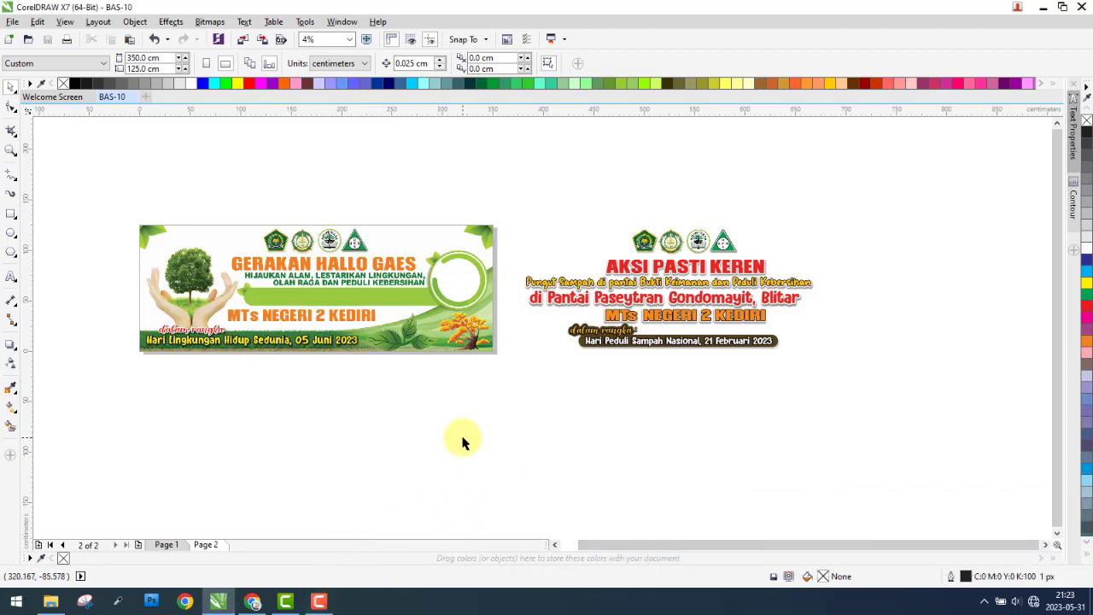
{"action": "left_click", "coordinate": [194, 549]}
{"action": "left_click_drag", "start_coordinate": [582, 184], "coordinate": [754, 266]}
{"action": "left_click_drag", "start_coordinate": [645, 230], "coordinate": [340, 224]}
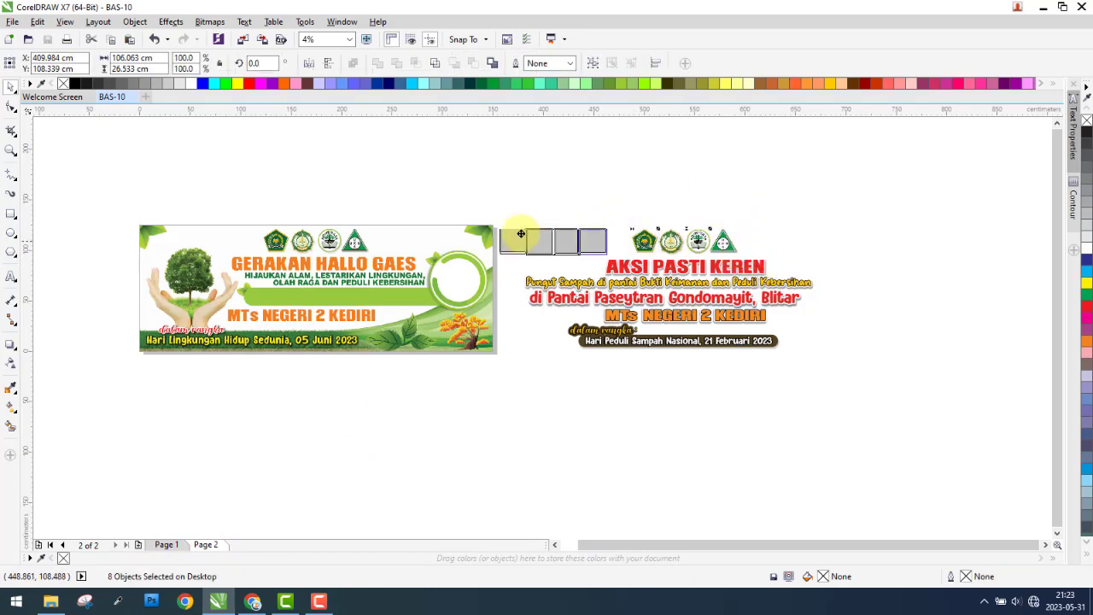
{"action": "scroll", "coordinate": [368, 230], "scroll_direction": "up", "scroll_amount": 1}
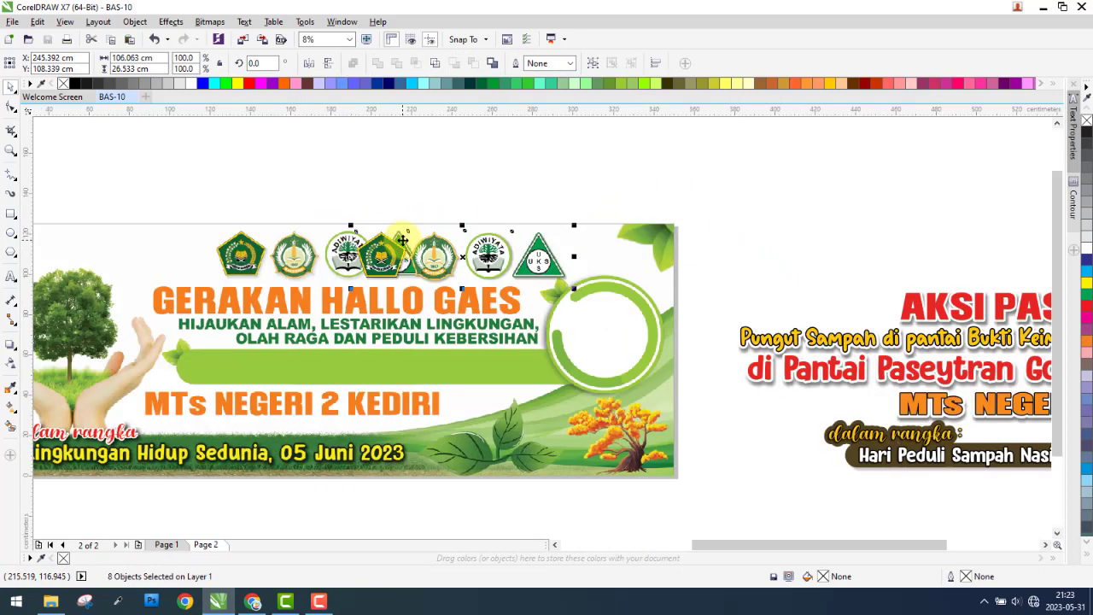
{"action": "scroll", "coordinate": [209, 260], "scroll_direction": "up", "scroll_amount": 1}
{"action": "left_click_drag", "start_coordinate": [410, 275], "coordinate": [194, 232]}
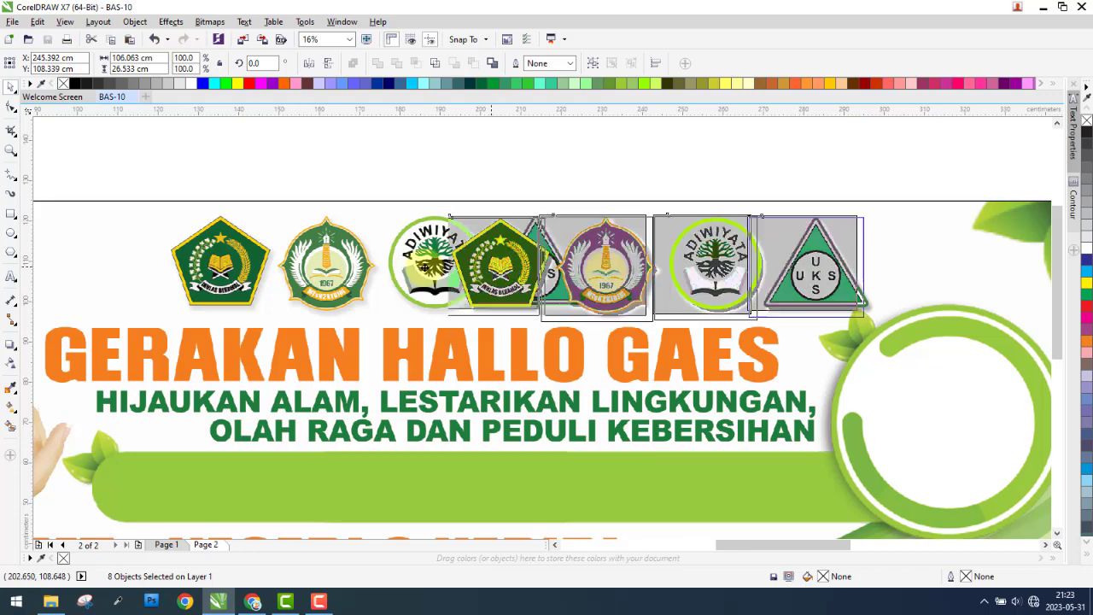
- Line the new logos up over the old row, then undo back to the green banner layout
{"action": "scroll", "coordinate": [195, 233], "scroll_direction": "up", "scroll_amount": 4}
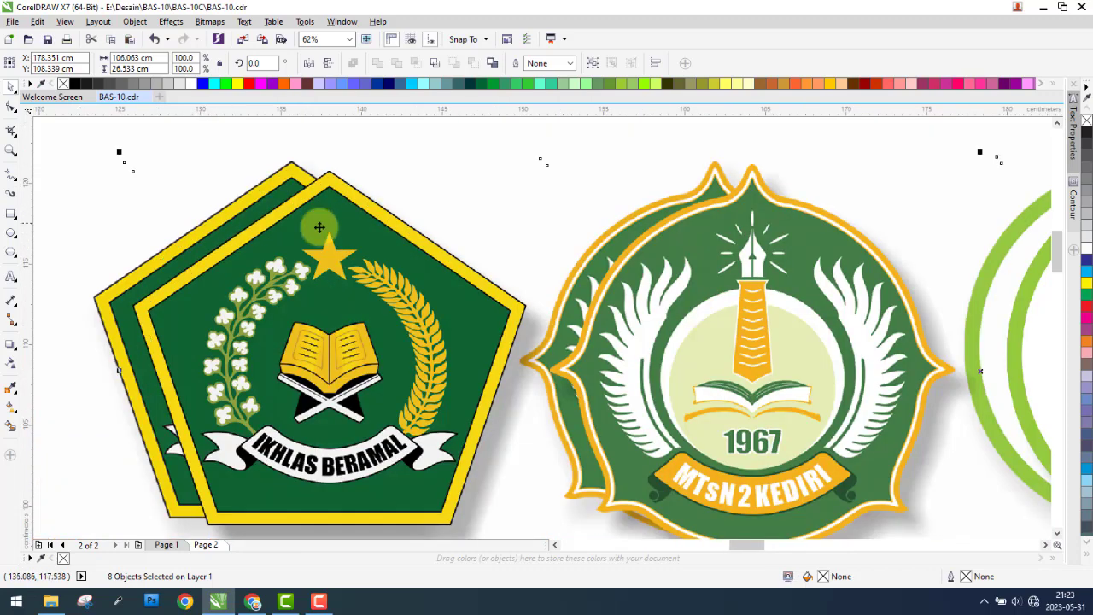
{"action": "scroll", "coordinate": [297, 163], "scroll_direction": "up", "scroll_amount": 2}
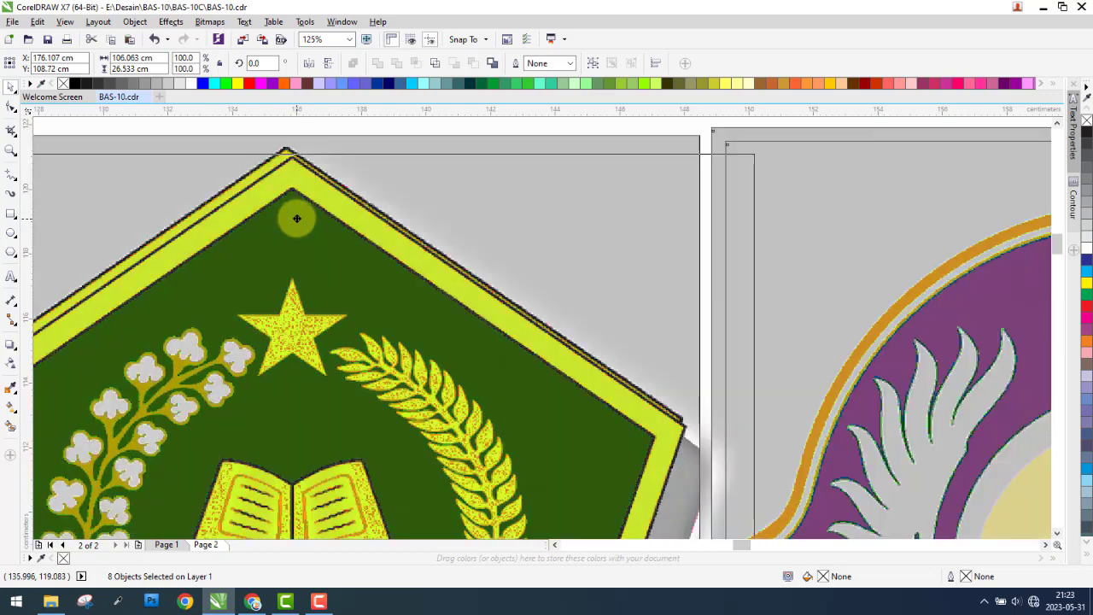
{"action": "left_click_drag", "start_coordinate": [299, 223], "coordinate": [293, 221]}
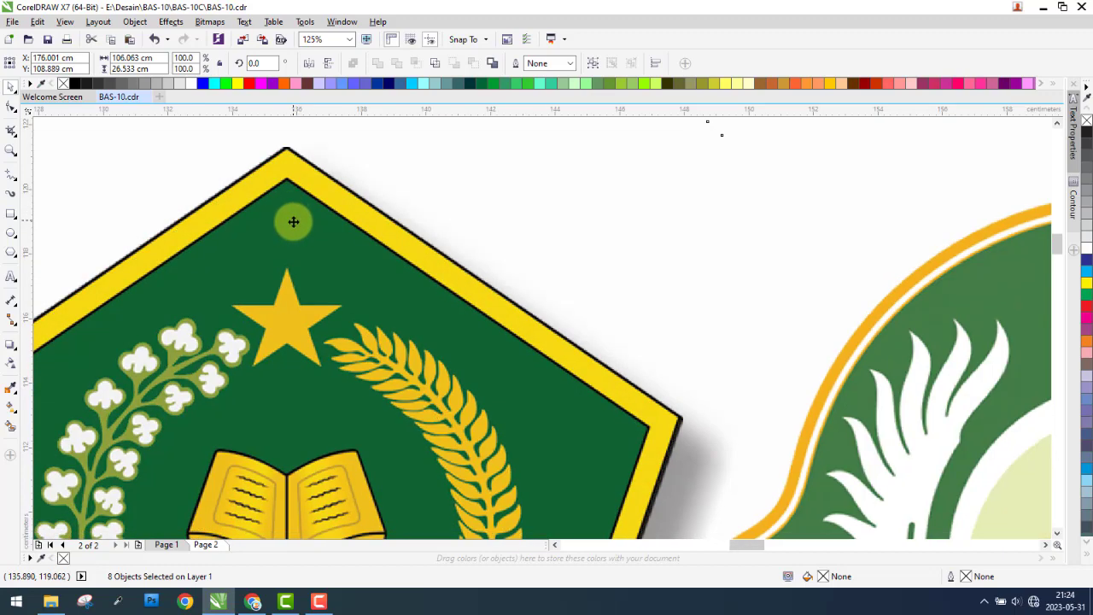
{"action": "scroll", "coordinate": [308, 220], "scroll_direction": "down", "scroll_amount": 3}
{"action": "scroll", "coordinate": [361, 225], "scroll_direction": "down", "scroll_amount": 3}
{"action": "left_click_drag", "start_coordinate": [424, 252], "coordinate": [425, 192]}
{"action": "key", "text": "ctrl+z"}
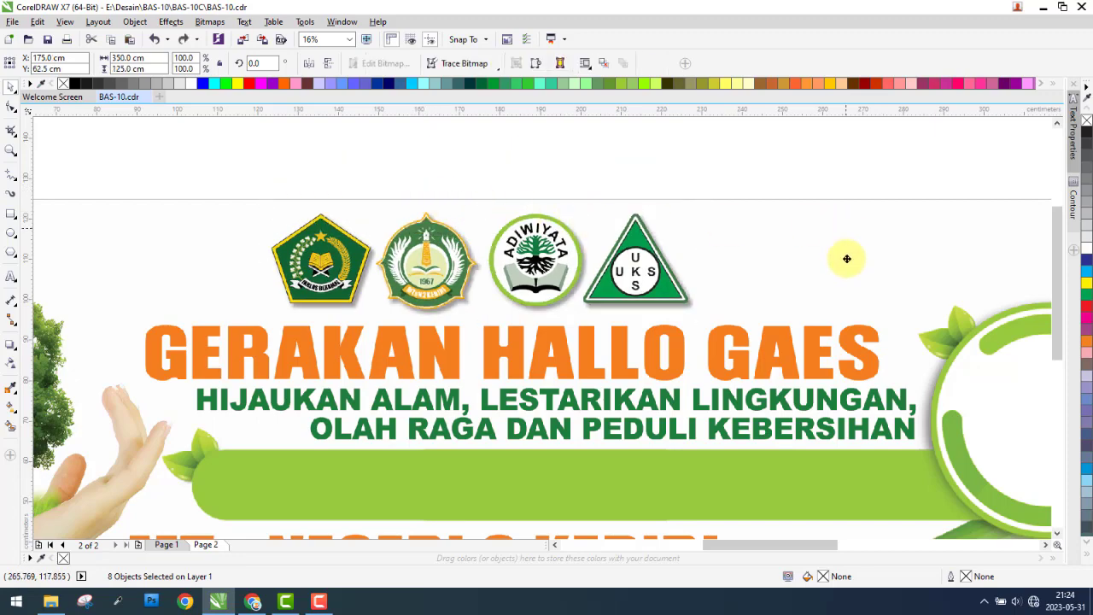
{"action": "key", "text": "ctrl+shift+z"}
{"action": "key", "text": "ctrl+z"}
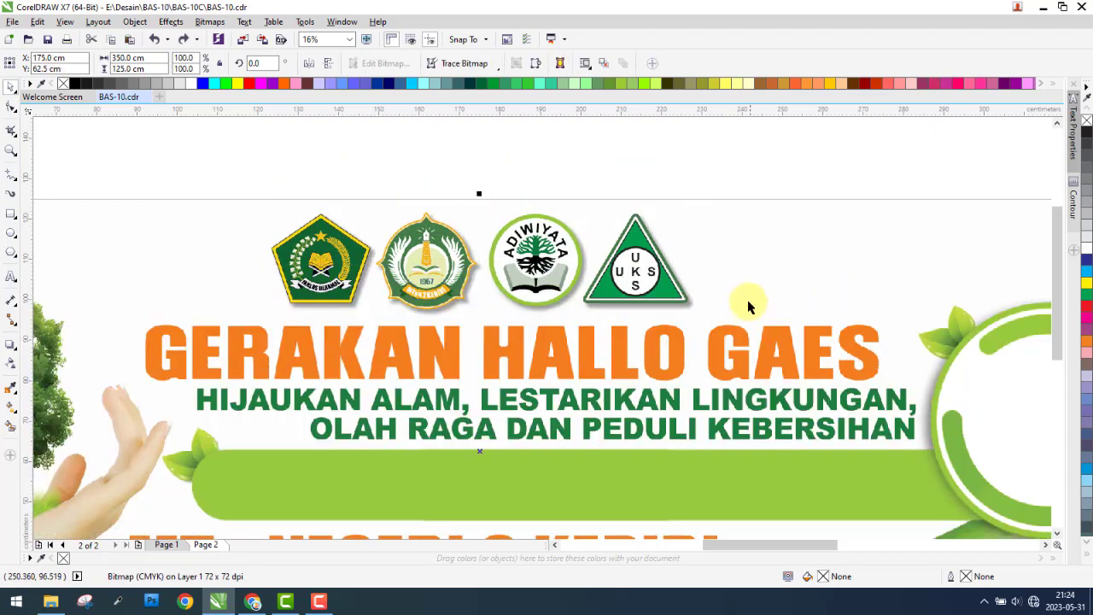
{"action": "key", "text": "ctrl+shift+z"}
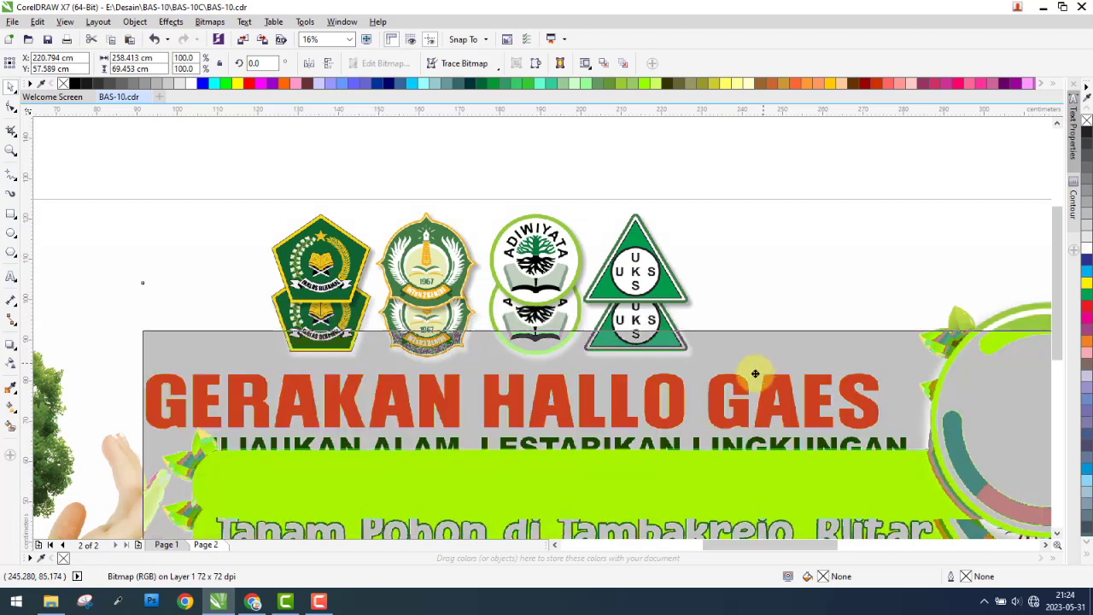
{"action": "key", "text": "ctrl+z"}
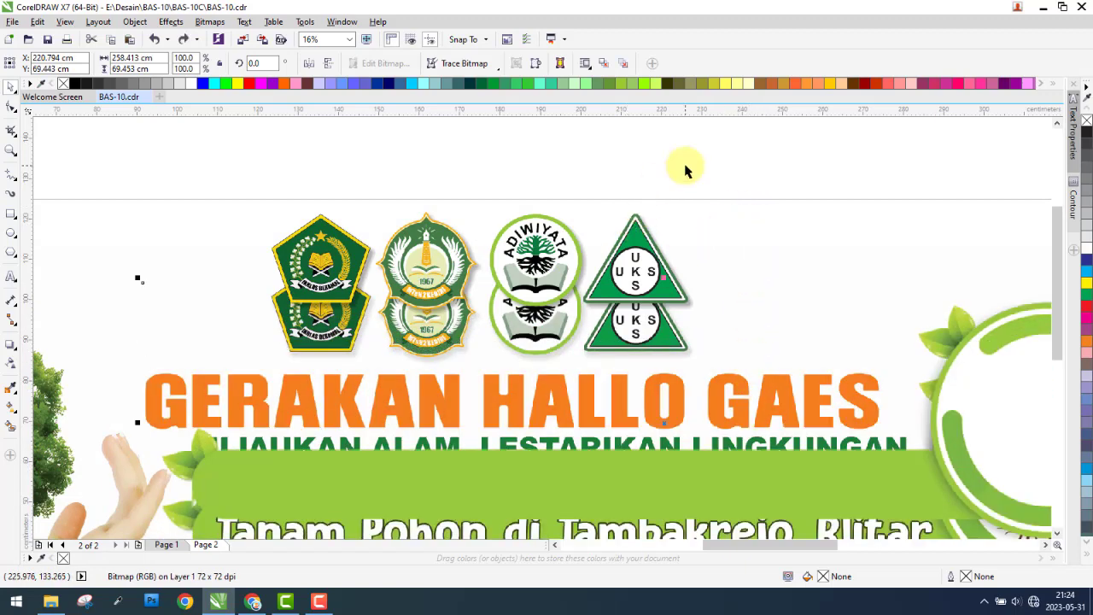
- Shift the reference banner image down and to the right, clear of the logo row
{"action": "mouse_move", "coordinate": [632, 335]}
{"action": "left_mouse_down"}
{"action": "mouse_move", "coordinate": [606, 385]}
{"action": "mouse_move", "coordinate": [612, 361]}
{"action": "left_mouse_up"}
{"action": "scroll", "coordinate": [612, 361], "scroll_direction": "down", "scroll_amount": 2}
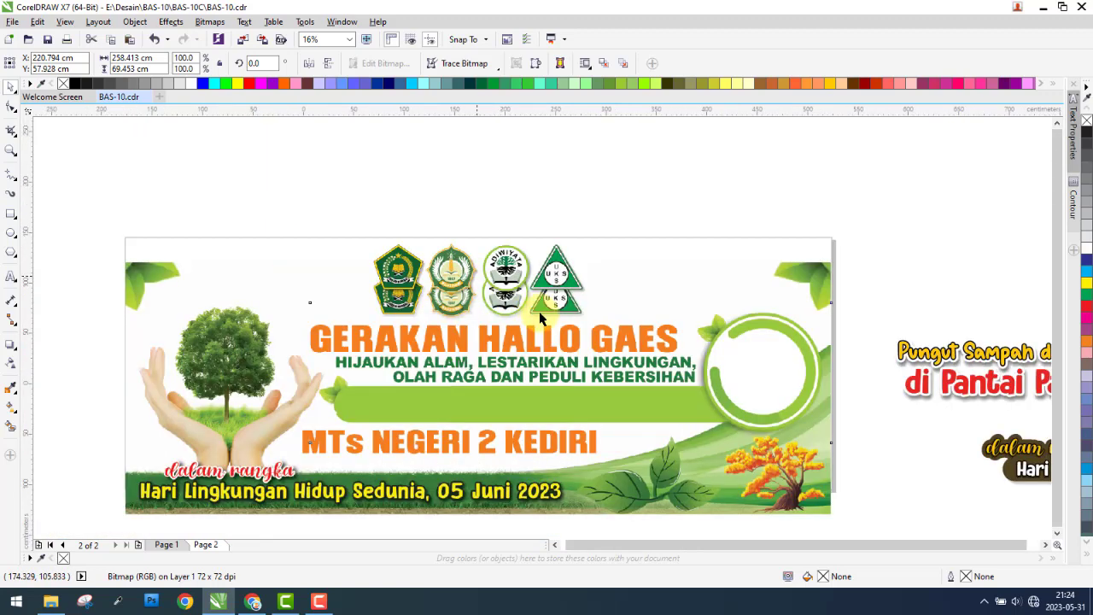
{"action": "scroll", "coordinate": [587, 304], "scroll_direction": "down", "scroll_amount": 2}
{"action": "scroll", "coordinate": [587, 305], "scroll_direction": "up", "scroll_amount": 2}
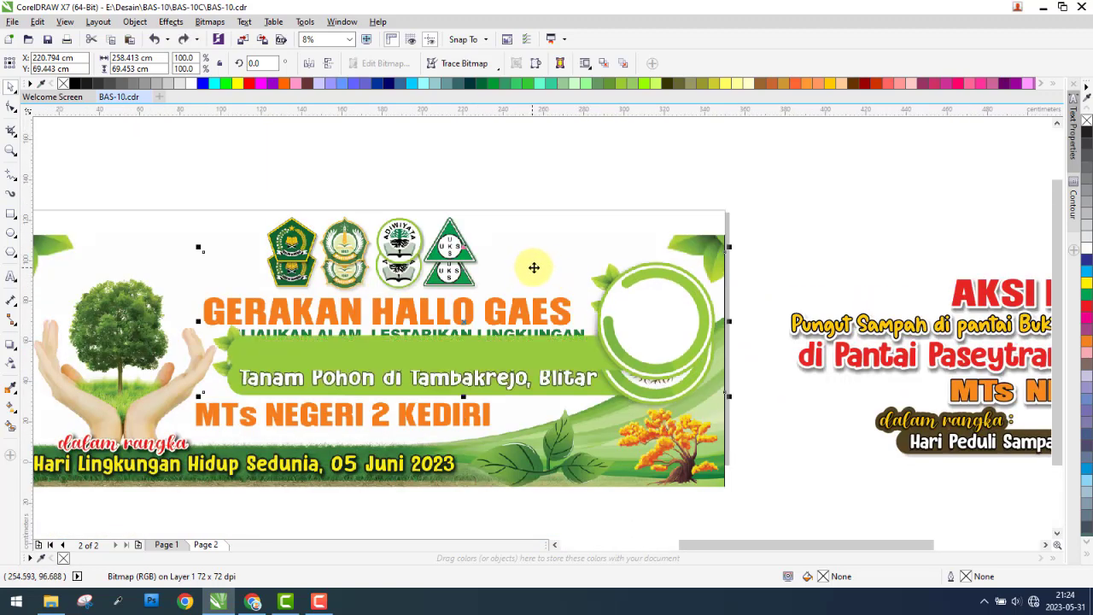
{"action": "left_click", "coordinate": [576, 225]}
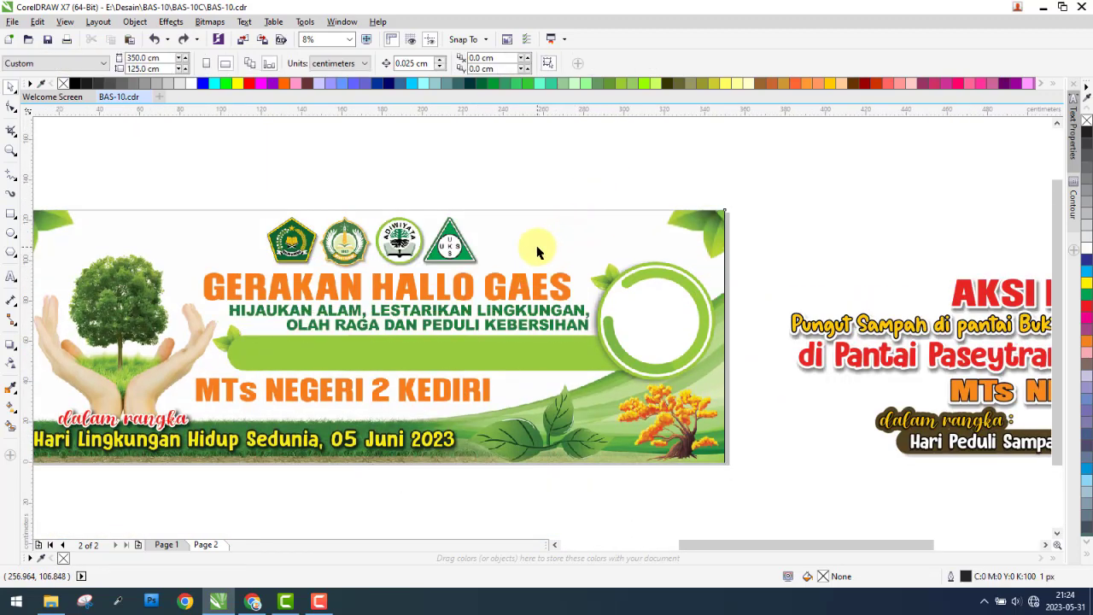
{"action": "mouse_move", "coordinate": [617, 248]}
{"action": "left_mouse_down"}
{"action": "mouse_move", "coordinate": [708, 249]}
{"action": "mouse_move", "coordinate": [714, 190]}
{"action": "left_mouse_up"}
{"action": "scroll", "coordinate": [518, 210], "scroll_direction": "up", "scroll_amount": 2}
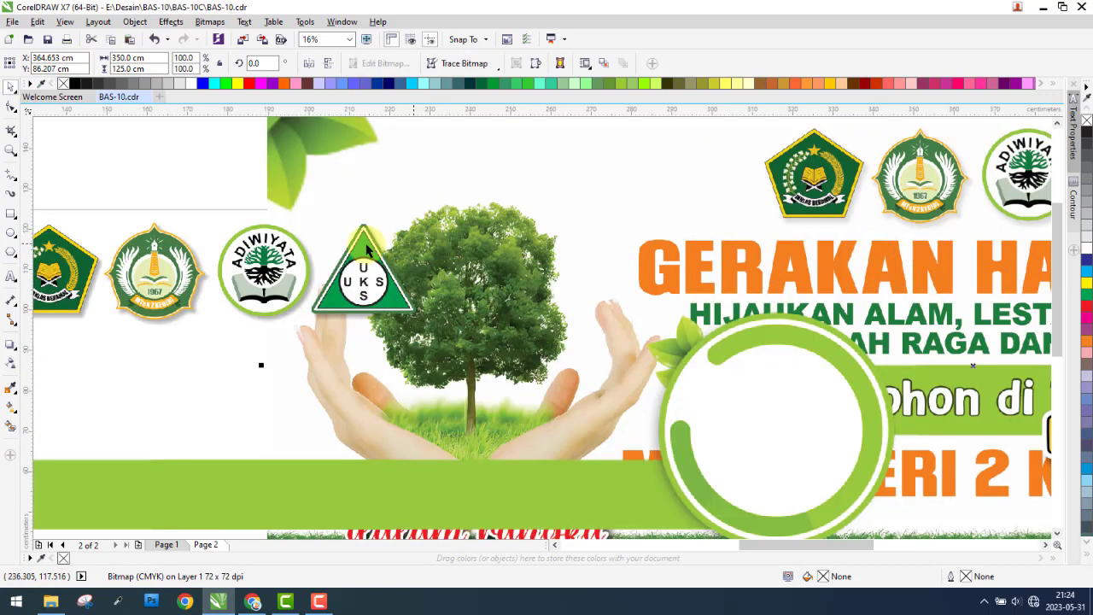
{"action": "scroll", "coordinate": [341, 299], "scroll_direction": "down", "scroll_amount": 3}
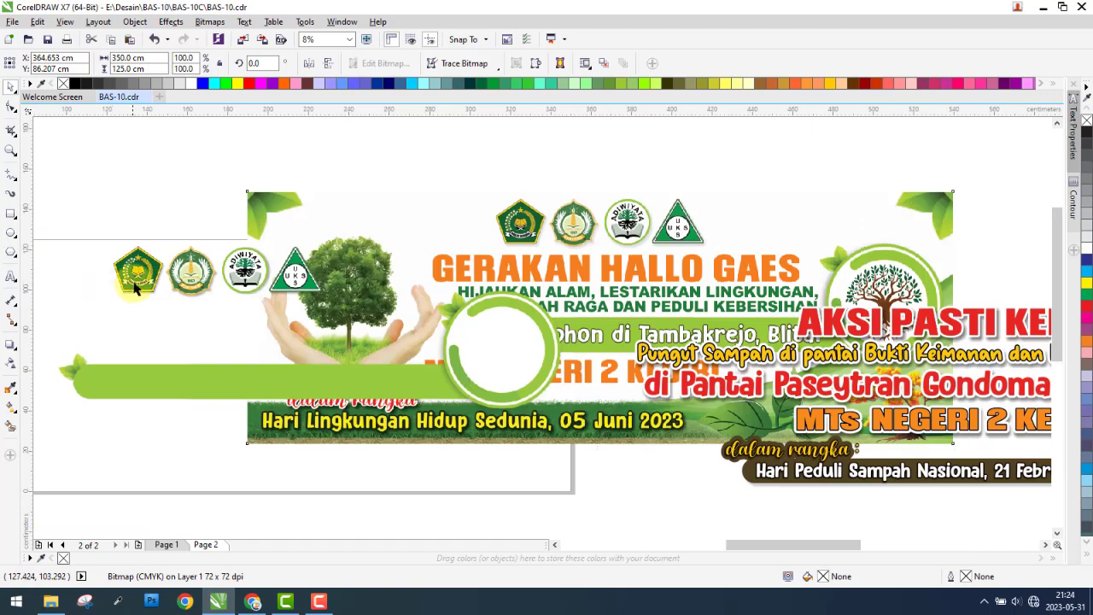
{"action": "scroll", "coordinate": [171, 328], "scroll_direction": "up", "scroll_amount": 5}
{"action": "left_click", "coordinate": [207, 335]}
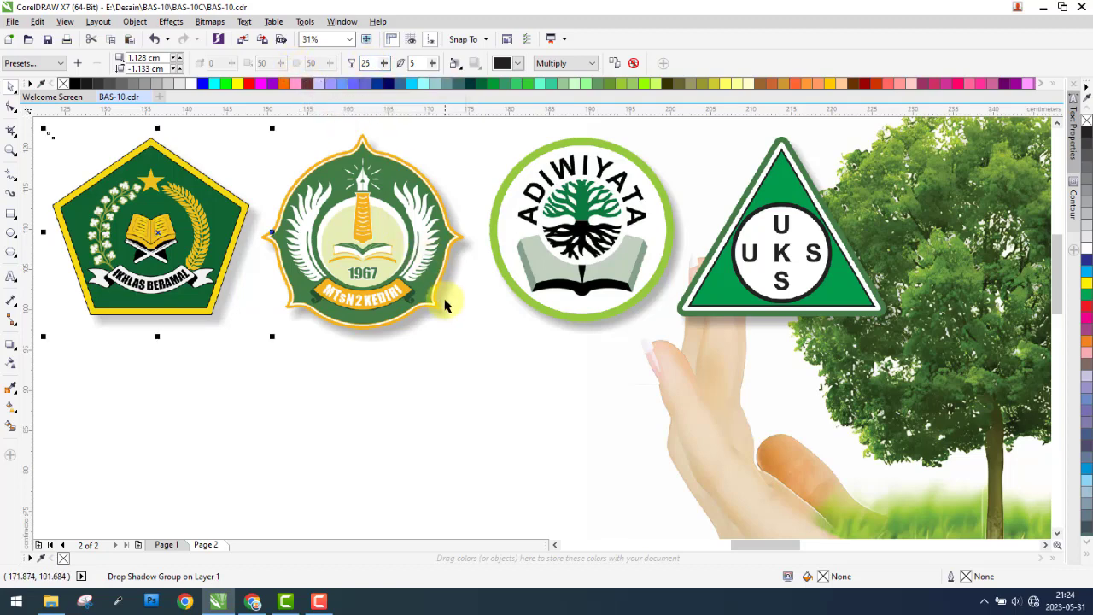
- Set drop-shadow opacity to 25 on the second, Adiwiyata and UKS logos
{"action": "left_click", "coordinate": [432, 320]}
{"action": "left_click", "coordinate": [432, 320]}
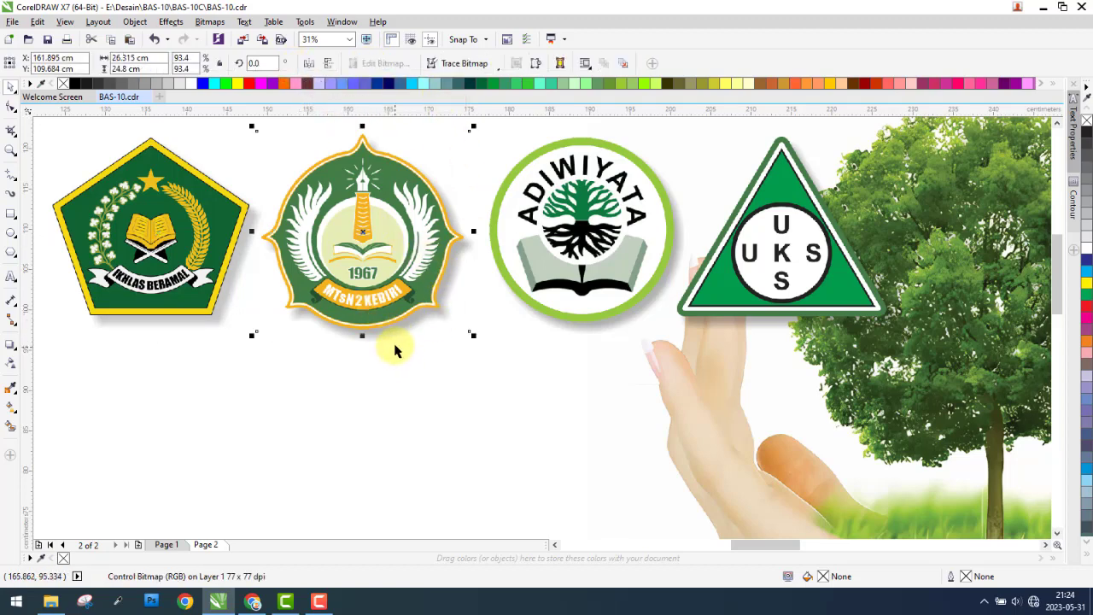
{"action": "left_click", "coordinate": [395, 349]}
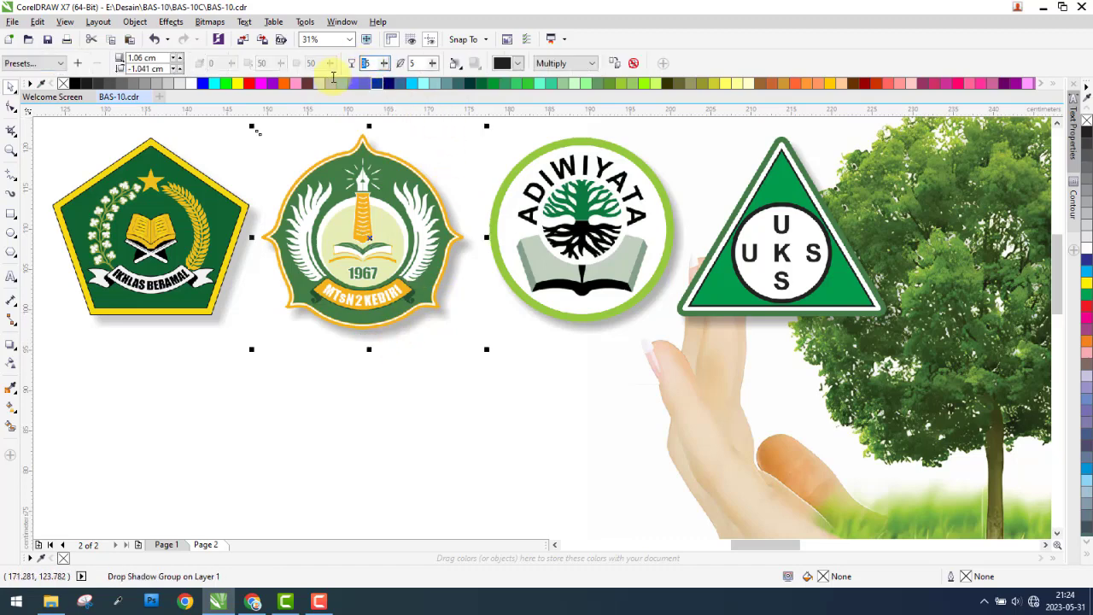
{"action": "type", "text": "25"}
{"action": "key", "text": "Return"}
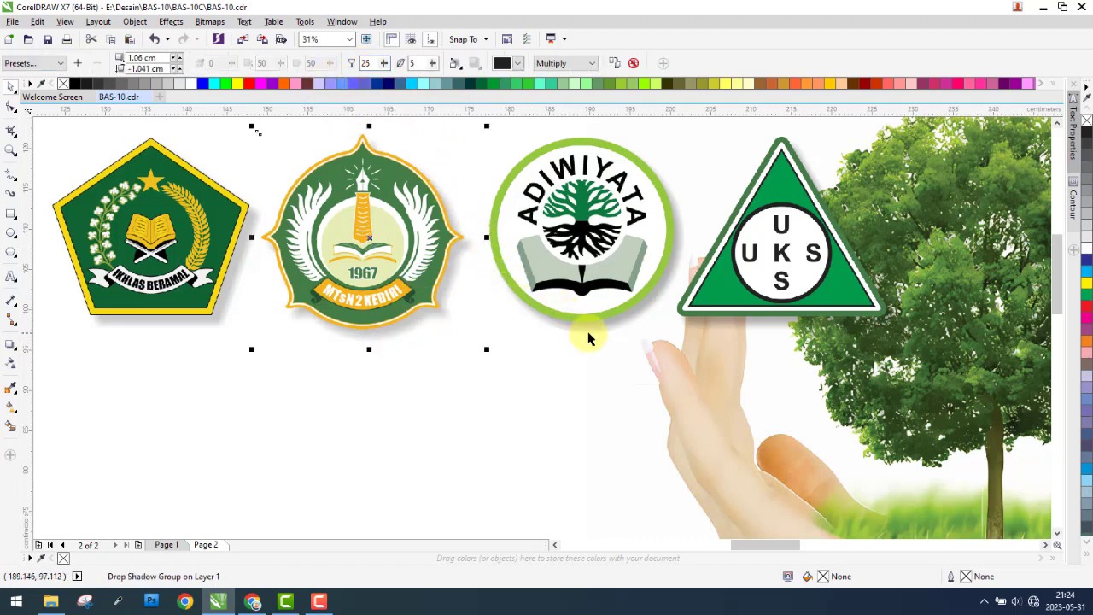
{"action": "left_click", "coordinate": [588, 338]}
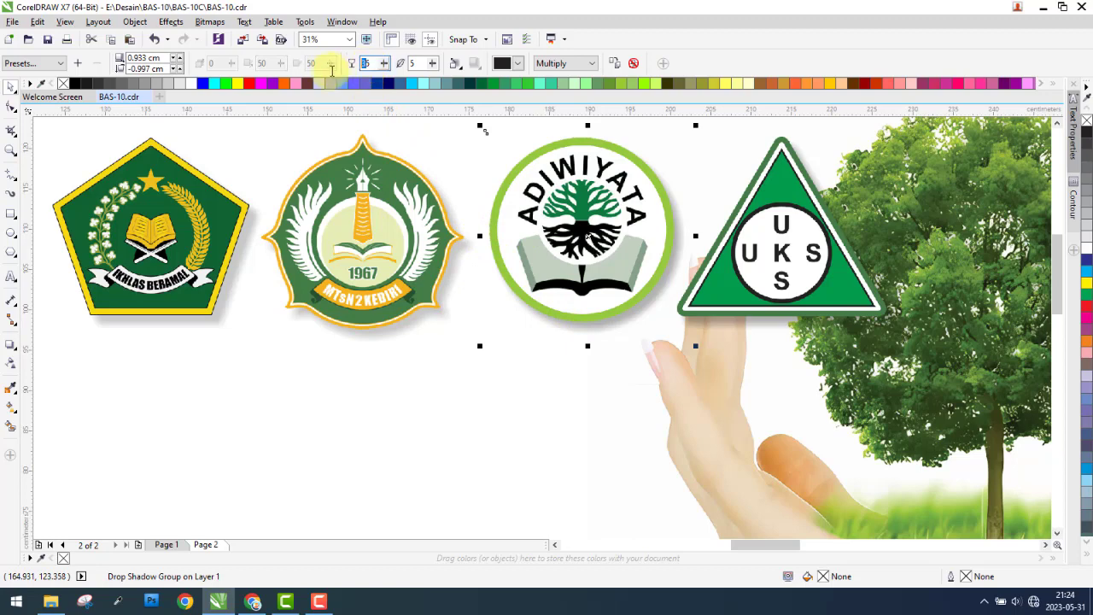
{"action": "type", "text": "25"}
{"action": "key", "text": "Return"}
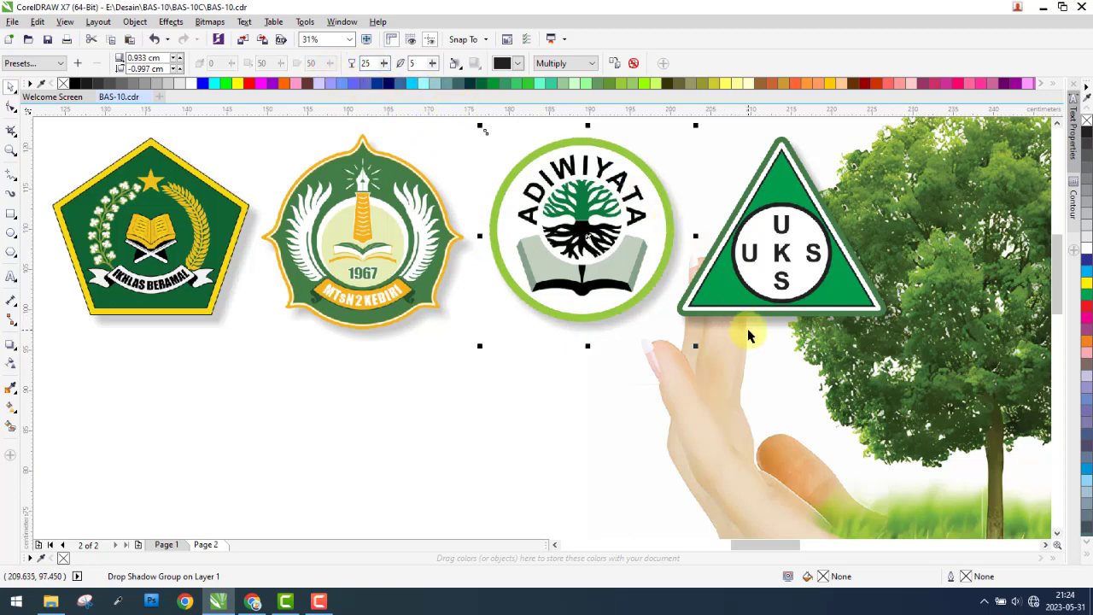
{"action": "left_click", "coordinate": [745, 333]}
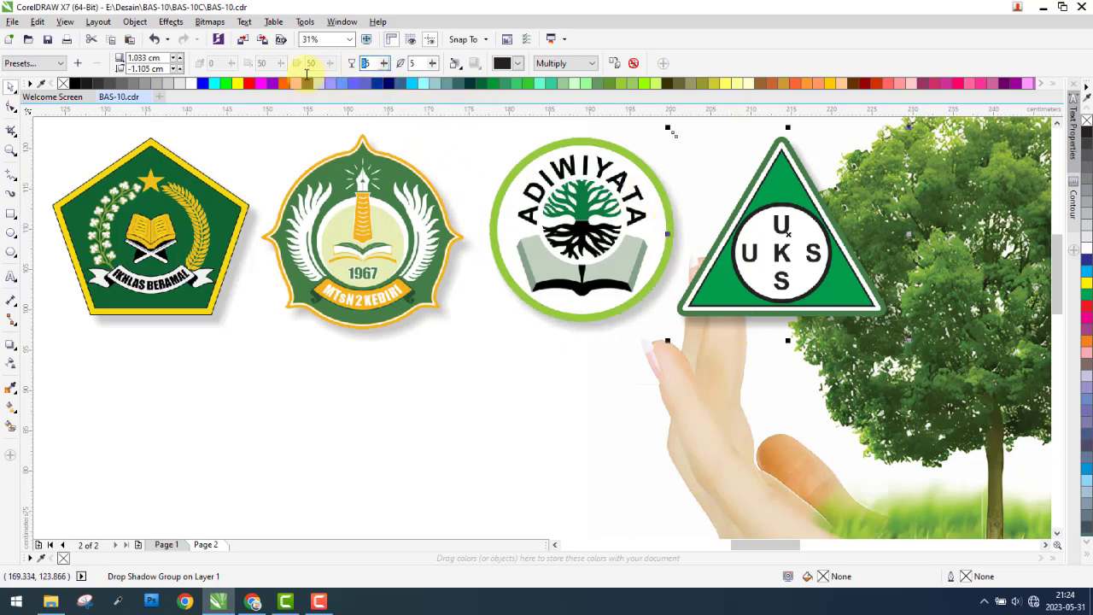
{"action": "key", "text": "Return"}
{"action": "scroll", "coordinate": [475, 163], "scroll_direction": "down", "scroll_amount": 1}
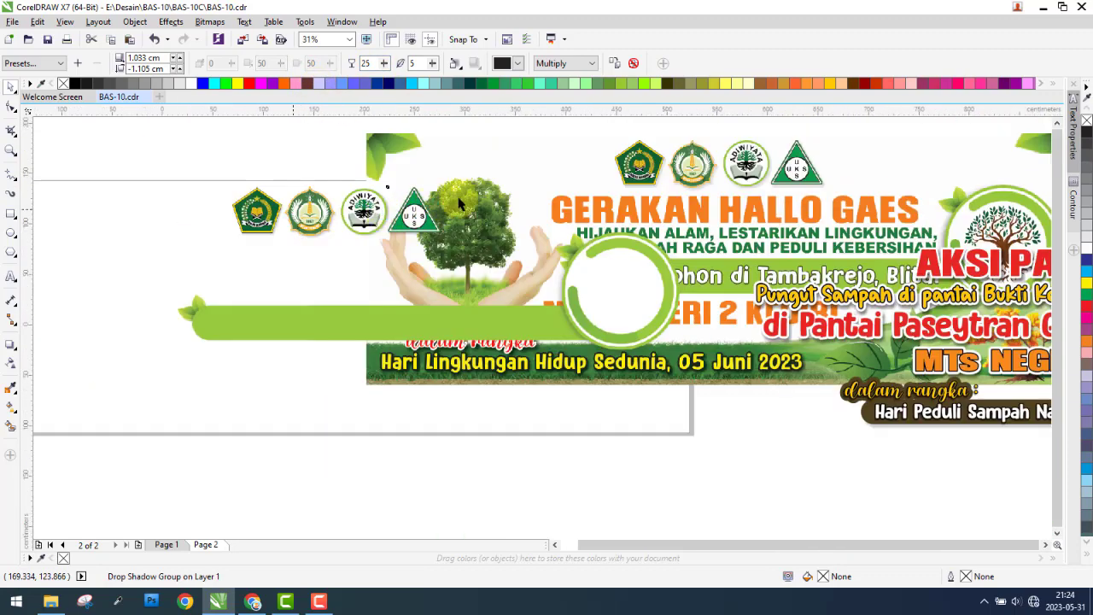
{"action": "scroll", "coordinate": [367, 199], "scroll_direction": "down", "scroll_amount": 2}
{"action": "left_click", "coordinate": [503, 182]}
- Move the AKSI PASTI KEREN title from the copied artwork to just above the green banner
{"action": "key", "text": "Escape"}
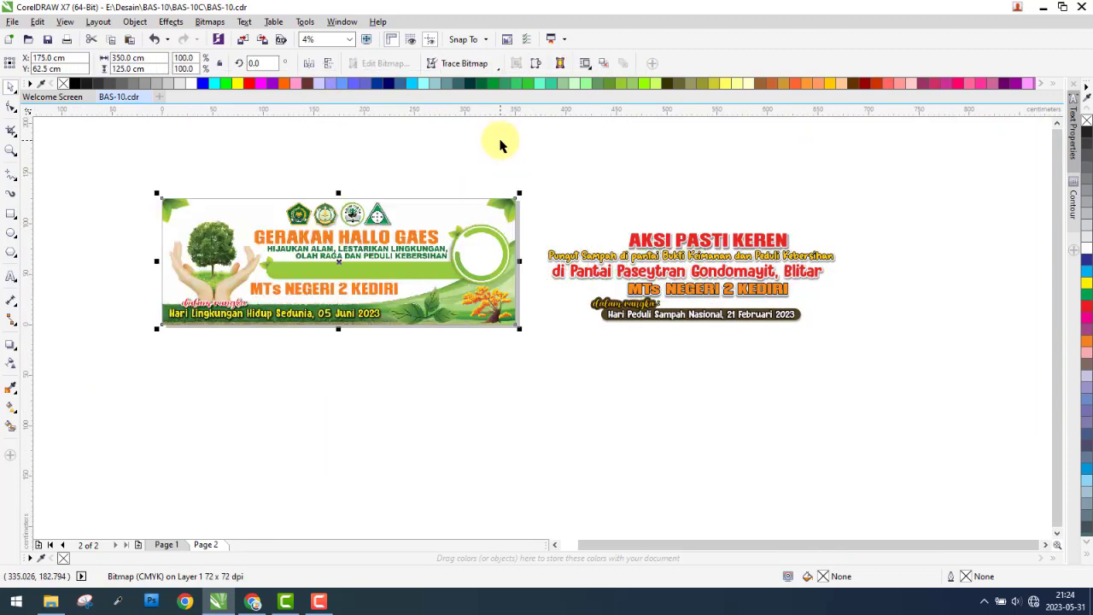
{"action": "left_click", "coordinate": [501, 141]}
{"action": "scroll", "coordinate": [312, 245], "scroll_direction": "up", "scroll_amount": 1}
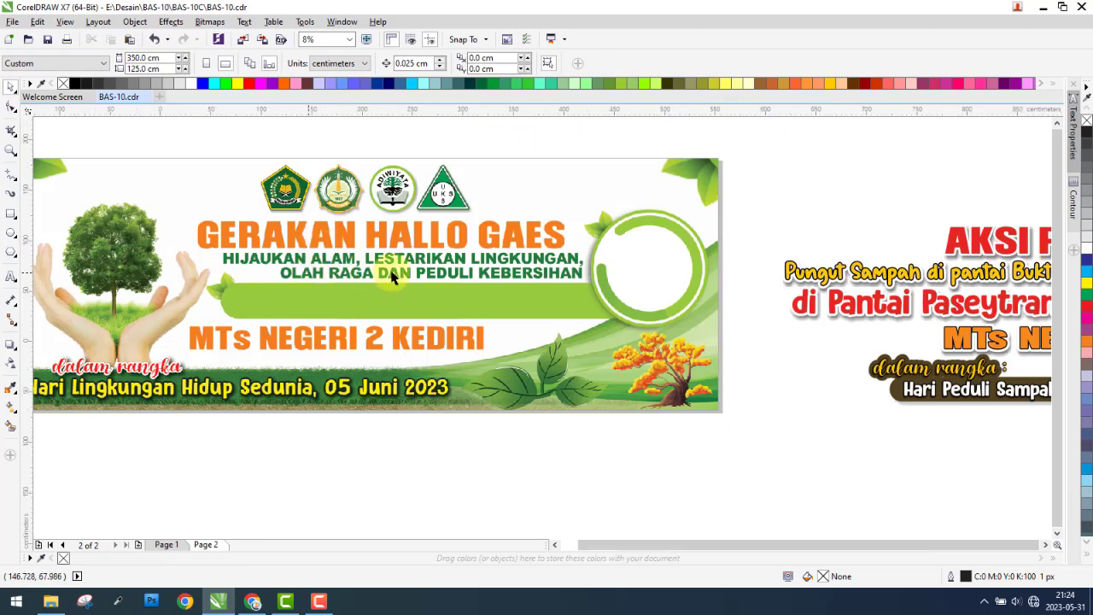
{"action": "scroll", "coordinate": [391, 271], "scroll_direction": "down", "scroll_amount": 1}
{"action": "left_click_drag", "start_coordinate": [647, 267], "coordinate": [281, 191]}
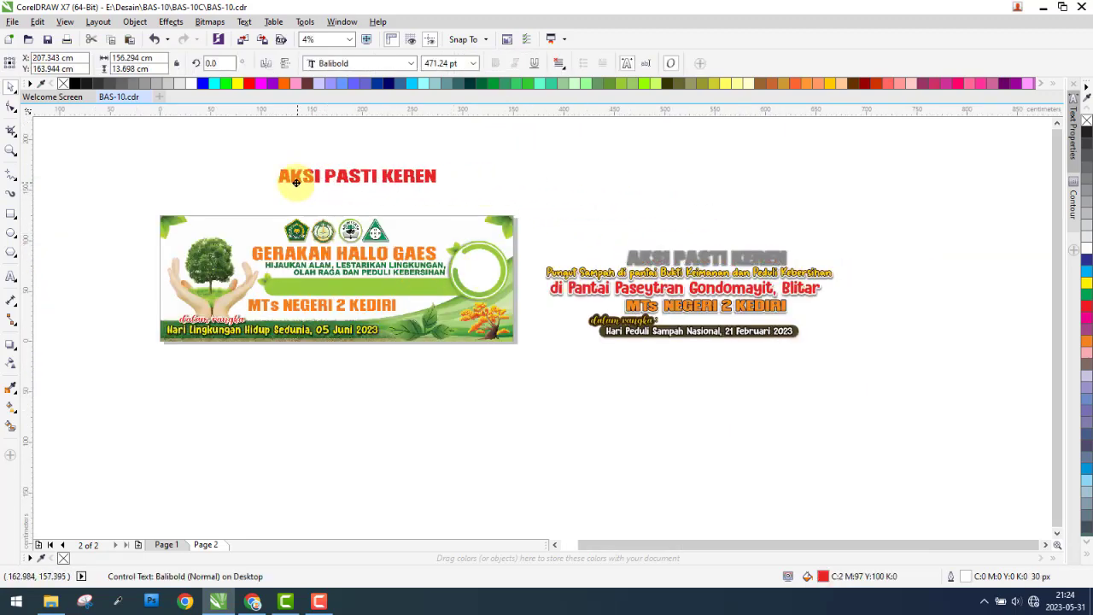
{"action": "scroll", "coordinate": [281, 191], "scroll_direction": "up", "scroll_amount": 1}
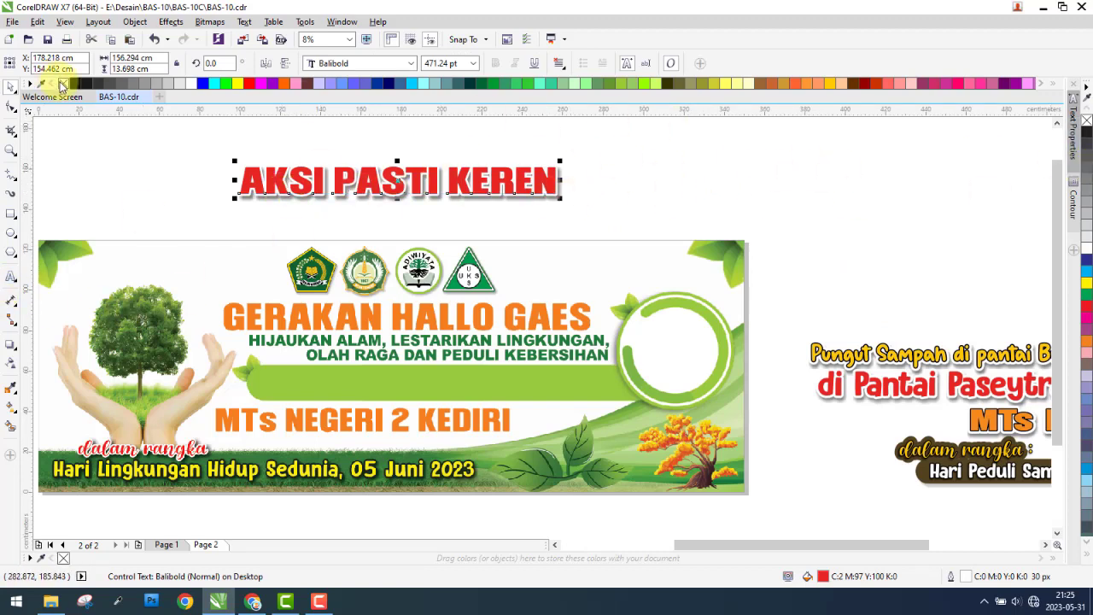
{"action": "scroll", "coordinate": [55, 86], "scroll_direction": "up", "scroll_amount": 1}
{"action": "scroll", "coordinate": [646, 232], "scroll_direction": "down", "scroll_amount": 1}
{"action": "scroll", "coordinate": [597, 213], "scroll_direction": "down", "scroll_amount": 1}
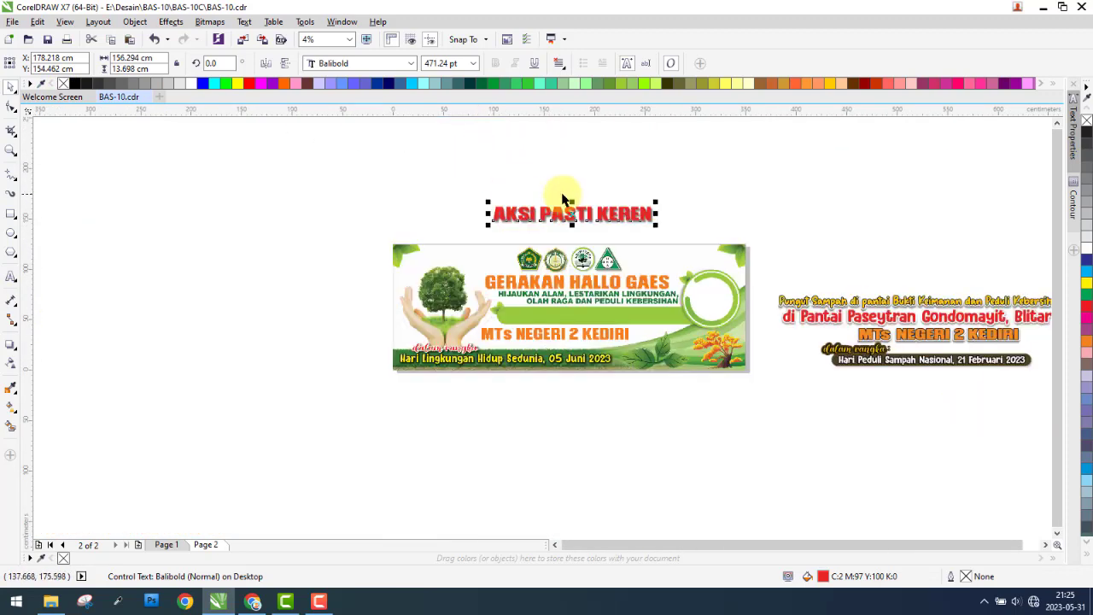
{"action": "scroll", "coordinate": [564, 222], "scroll_direction": "up", "scroll_amount": 1}
{"action": "scroll", "coordinate": [560, 249], "scroll_direction": "up", "scroll_amount": 1}
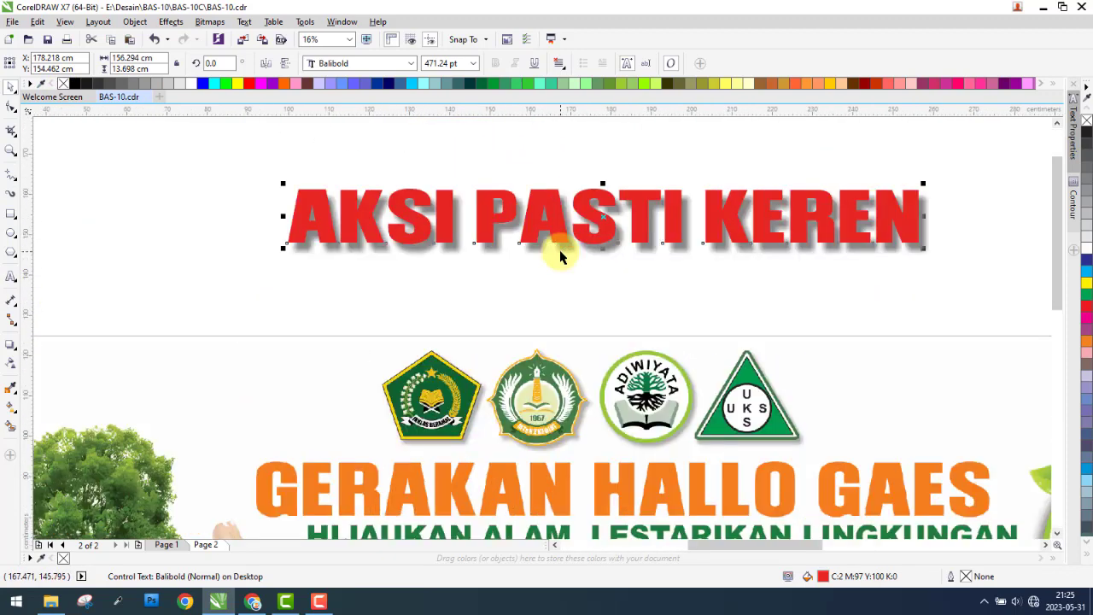
{"action": "left_click", "coordinate": [10, 347]}
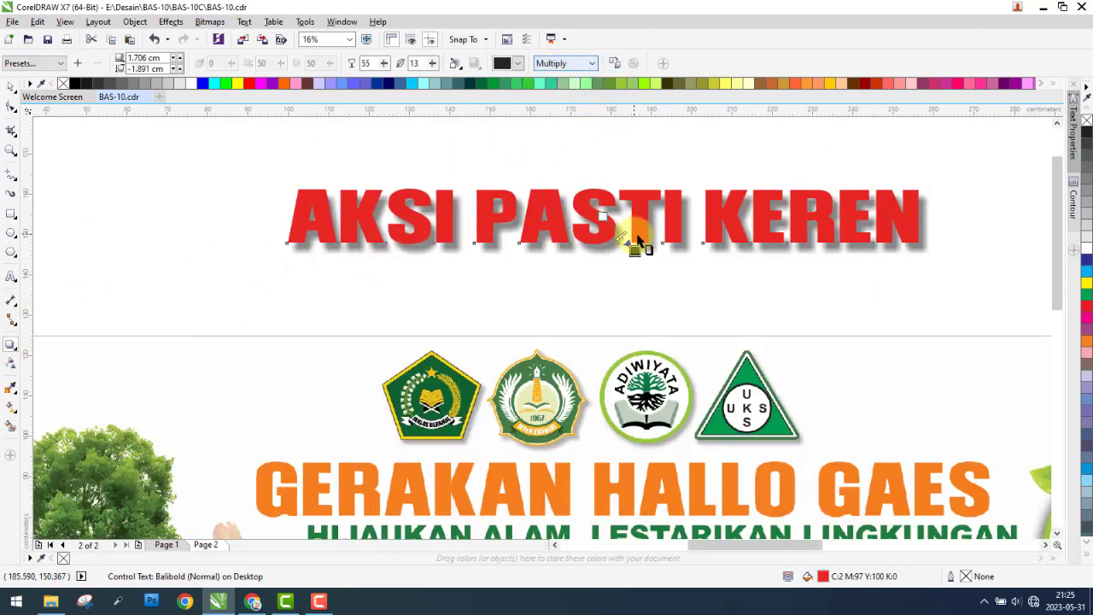
- Clear the title's drop shadow and retype its text as GERAKAN HALLO GAES
{"action": "left_click_drag", "start_coordinate": [634, 258], "coordinate": [637, 271]}
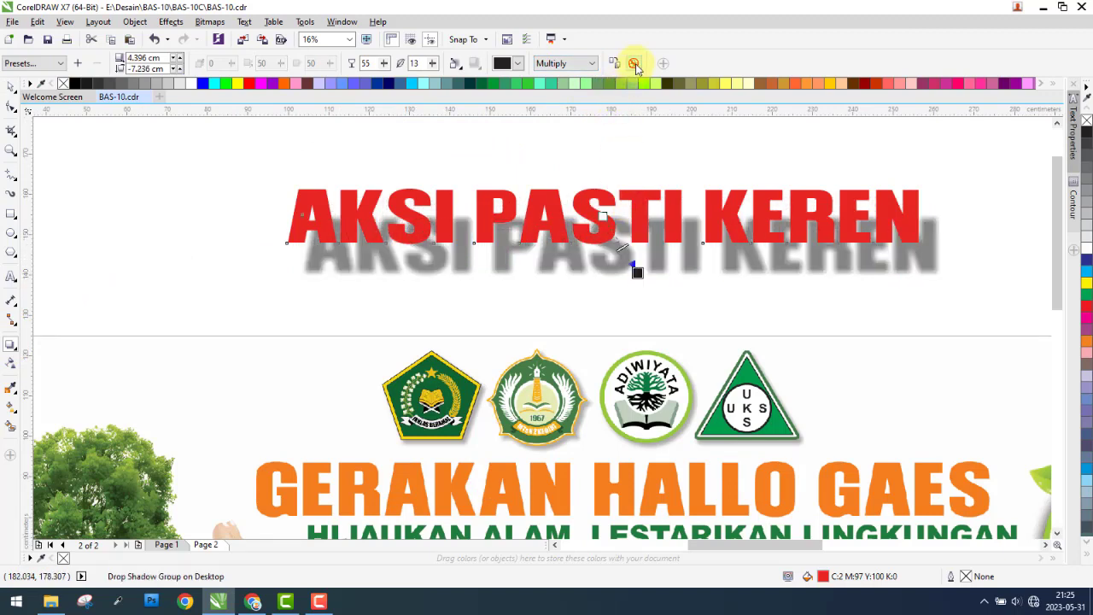
{"action": "left_click", "coordinate": [634, 65]}
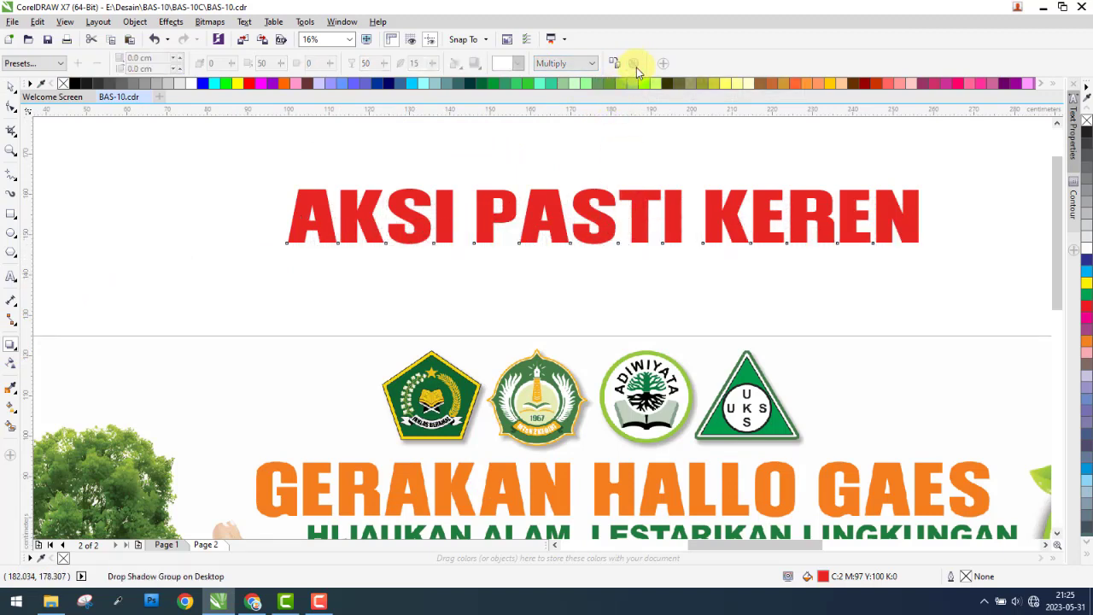
{"action": "left_click", "coordinate": [11, 92]}
{"action": "key", "text": "ctrl+a"}
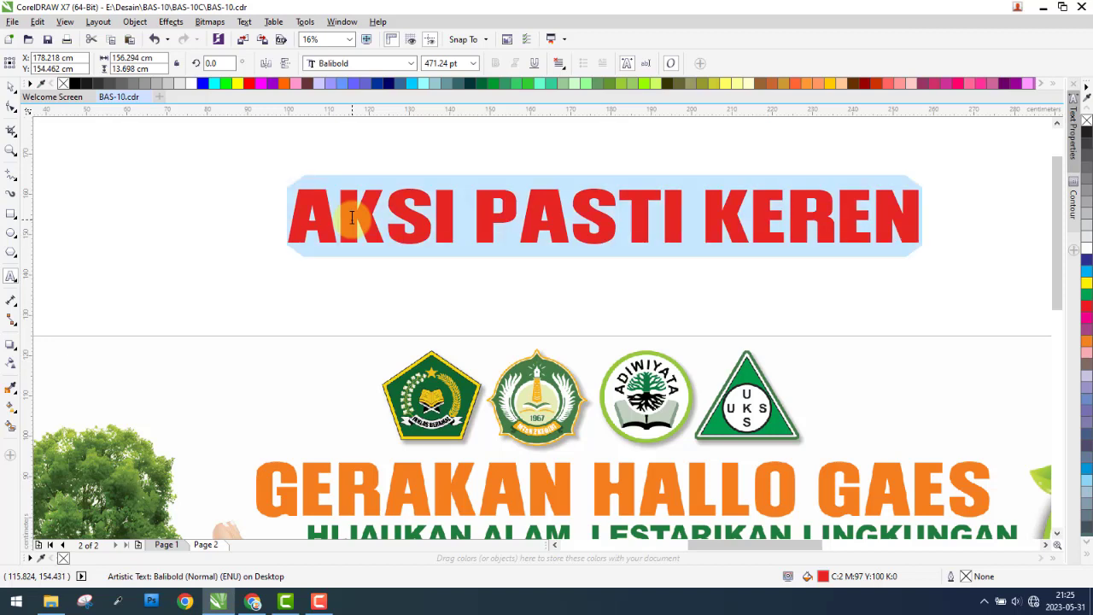
{"action": "type", "text": "GERAKAN "}
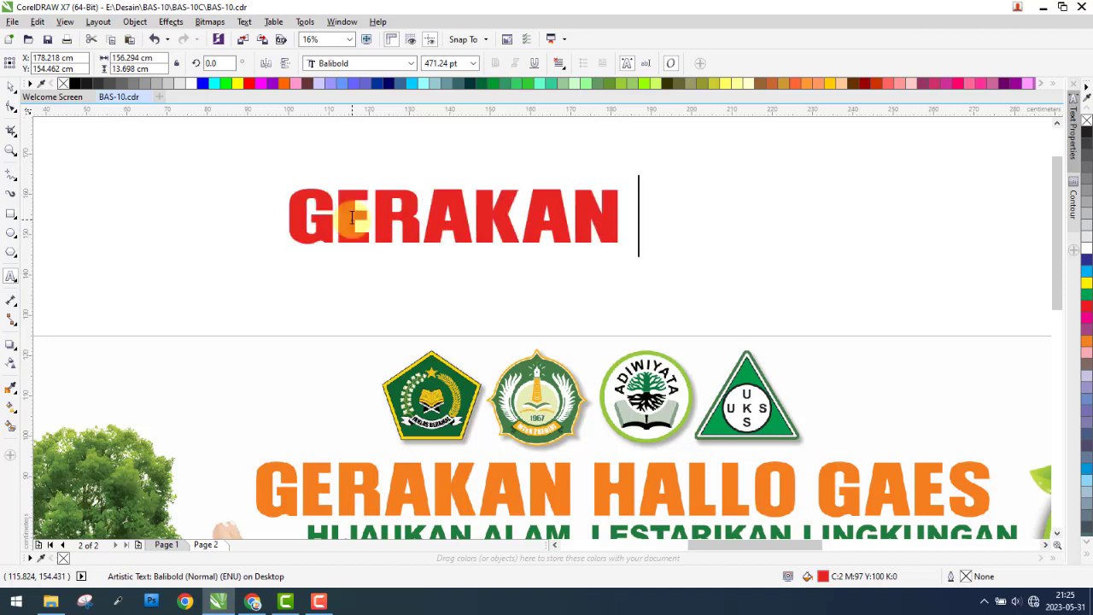
{"action": "type", "text": "HALLO "}
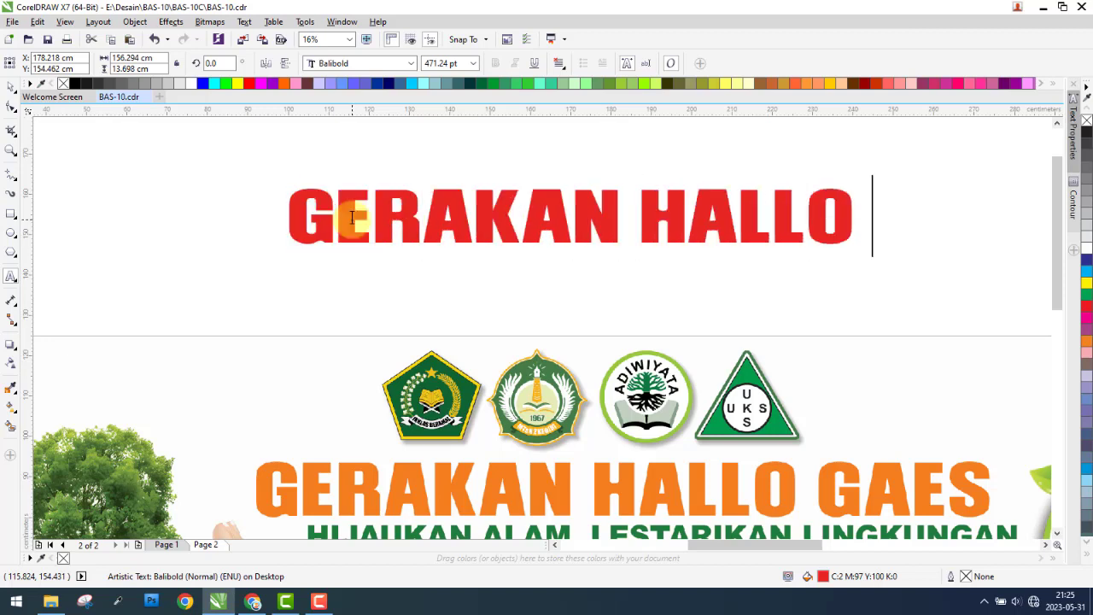
{"action": "type", "text": "GAES"}
{"action": "key", "text": "Escape"}
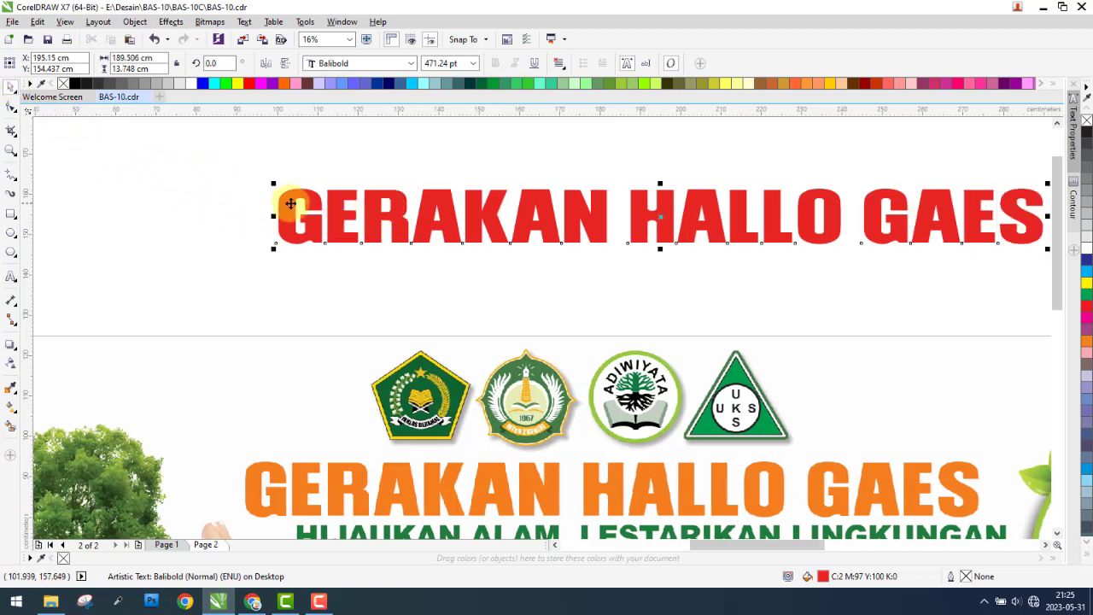
- Lay the red title over the reference lettering and narrow it so GAES lines up
{"action": "left_click_drag", "start_coordinate": [288, 208], "coordinate": [255, 467]}
{"action": "scroll", "coordinate": [254, 467], "scroll_direction": "up", "scroll_amount": 3}
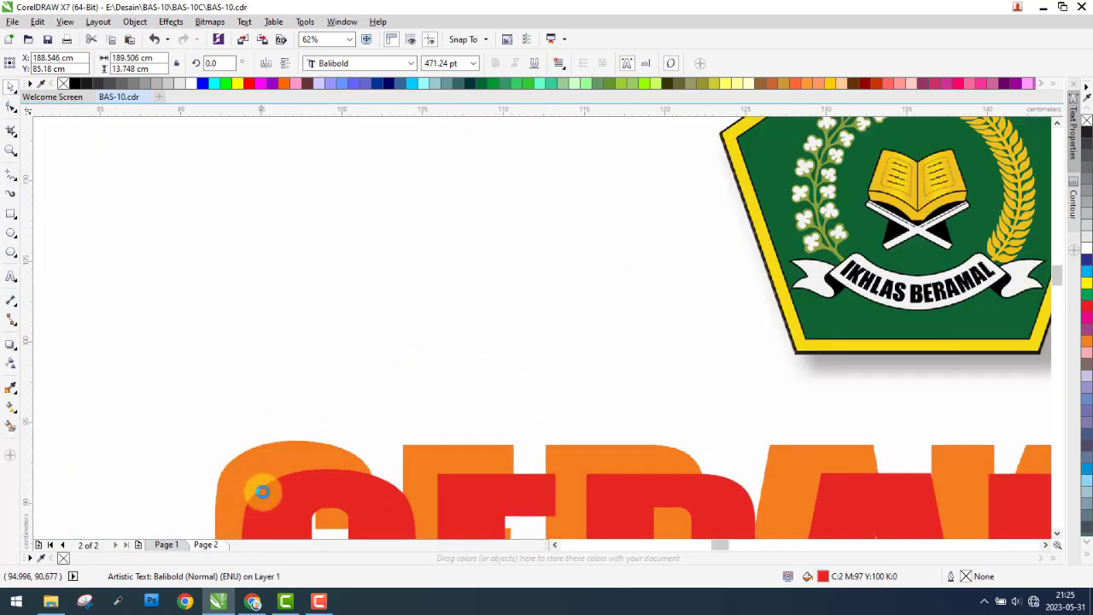
{"action": "scroll", "coordinate": [263, 490], "scroll_direction": "up", "scroll_amount": 2}
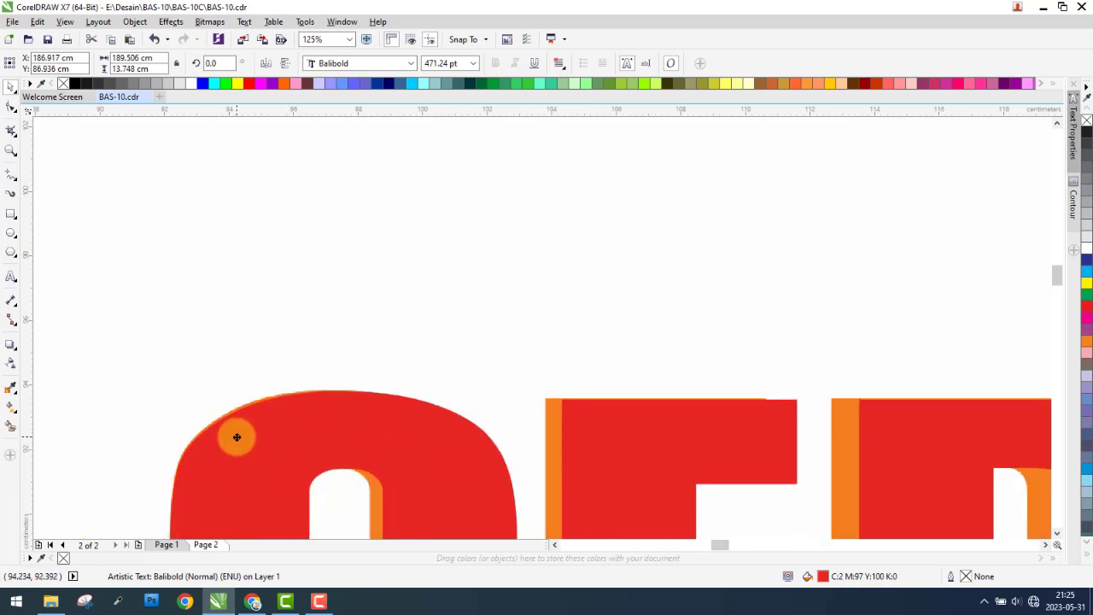
{"action": "scroll", "coordinate": [208, 359], "scroll_direction": "down", "scroll_amount": 2}
{"action": "scroll", "coordinate": [251, 349], "scroll_direction": "down", "scroll_amount": 3}
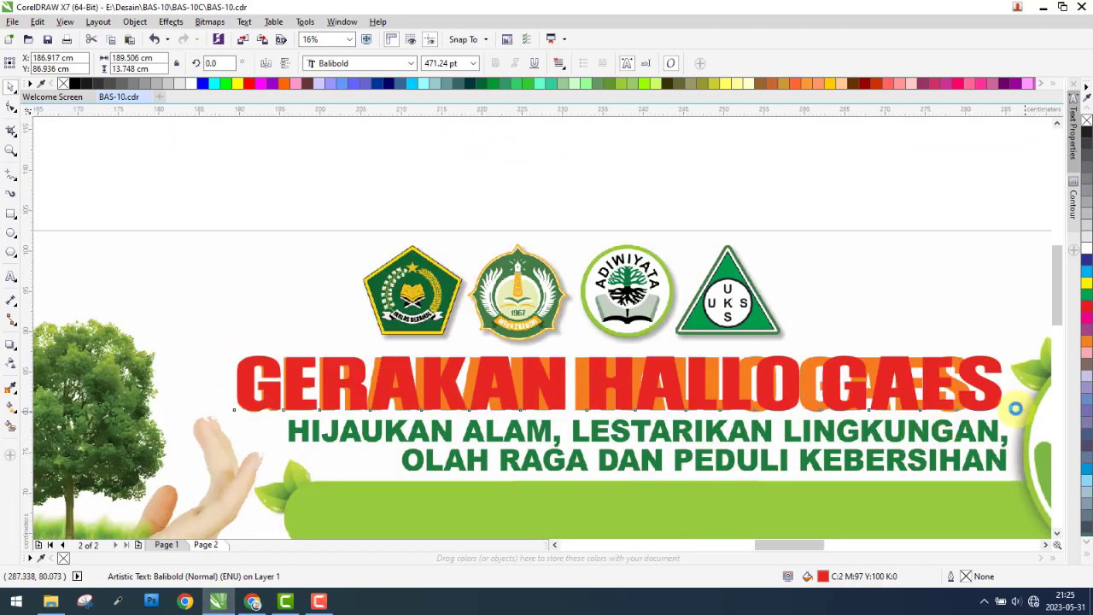
{"action": "scroll", "coordinate": [958, 392], "scroll_direction": "up", "scroll_amount": 3}
{"action": "left_click_drag", "start_coordinate": [944, 304], "coordinate": [822, 317]}
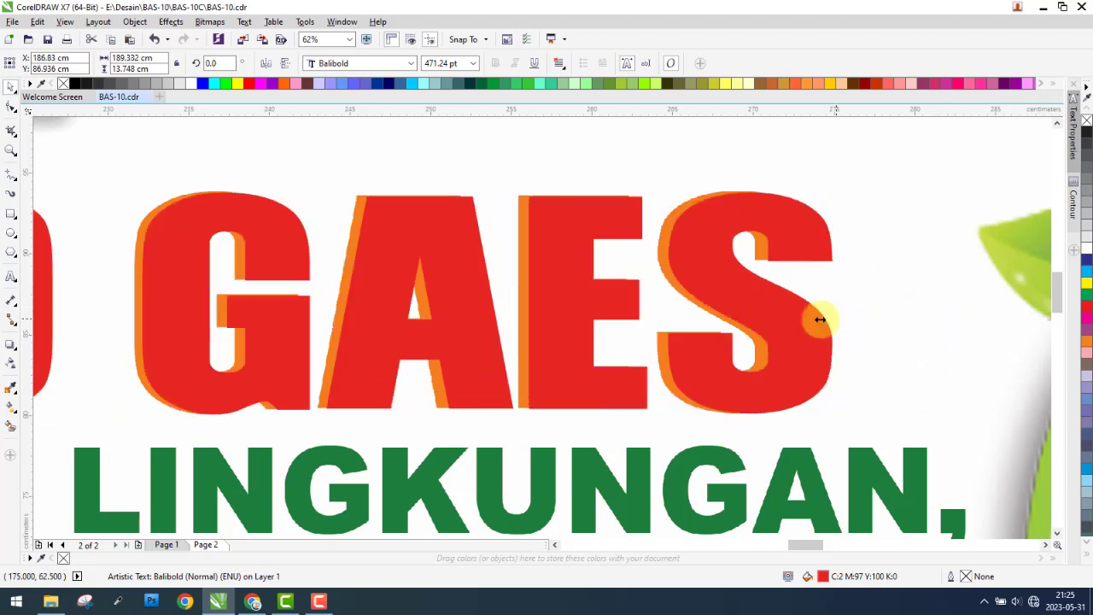
{"action": "scroll", "coordinate": [879, 317], "scroll_direction": "down", "scroll_amount": 3}
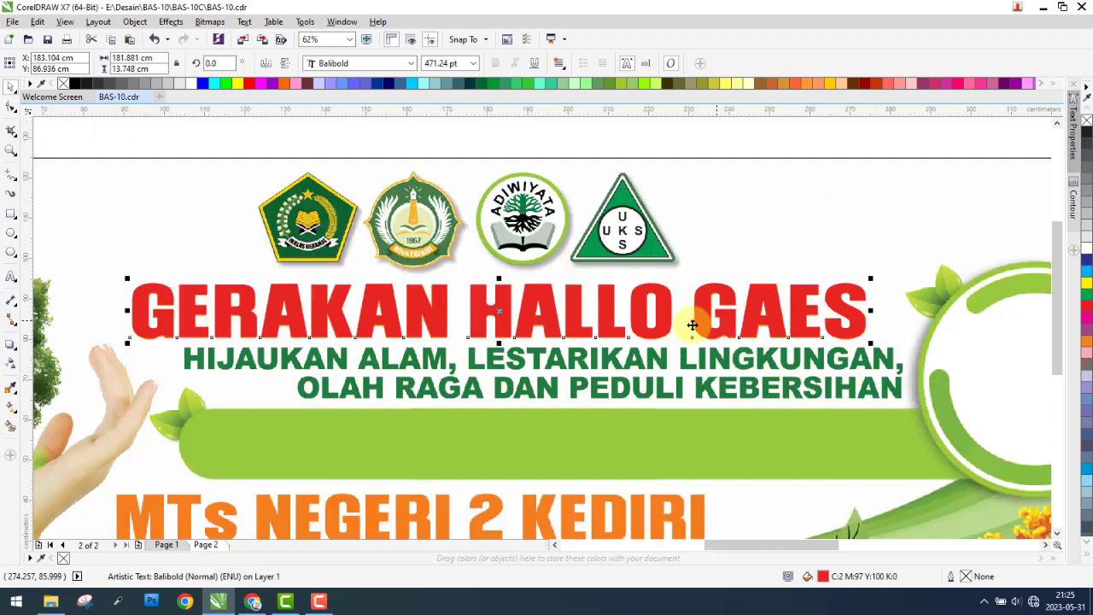
{"action": "scroll", "coordinate": [495, 335], "scroll_direction": "up", "scroll_amount": 1}
{"action": "scroll", "coordinate": [484, 335], "scroll_direction": "up", "scroll_amount": 3}
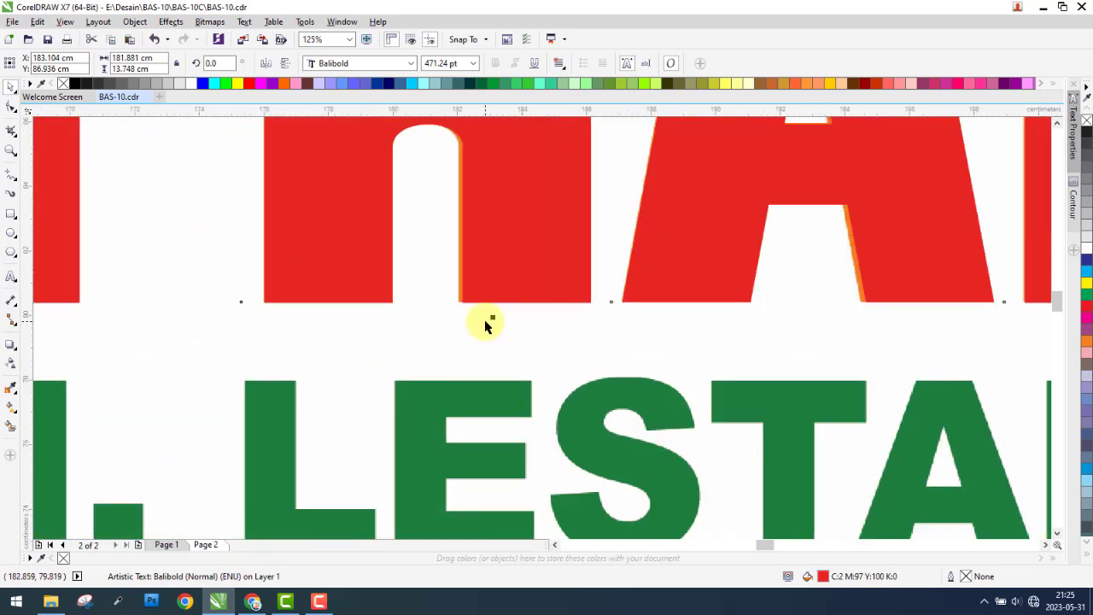
{"action": "scroll", "coordinate": [484, 325], "scroll_direction": "up", "scroll_amount": 3}
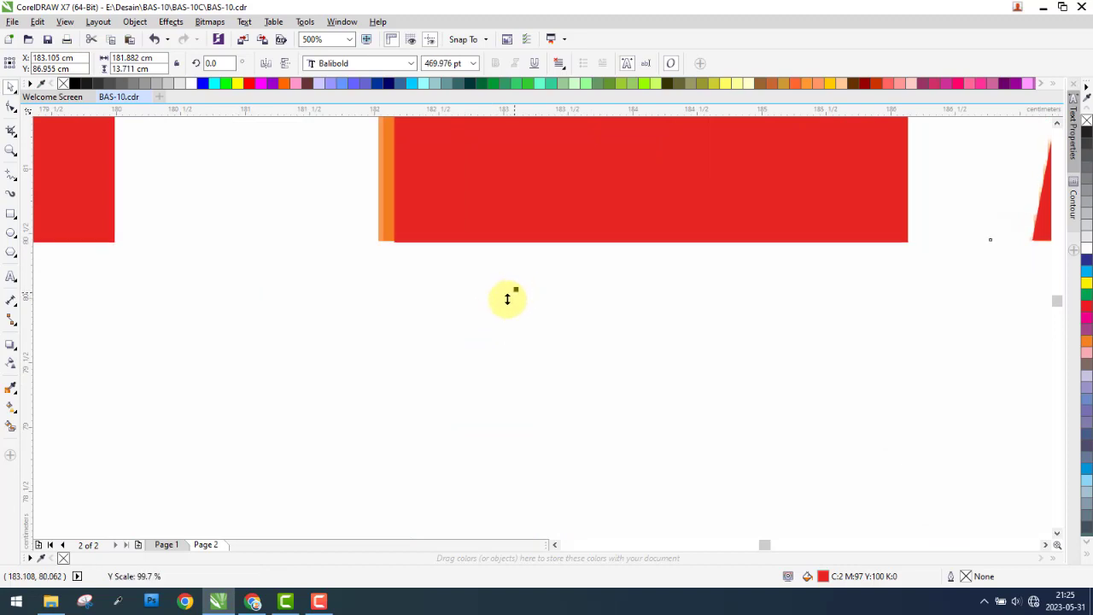
{"action": "scroll", "coordinate": [369, 224], "scroll_direction": "up", "scroll_amount": 4}
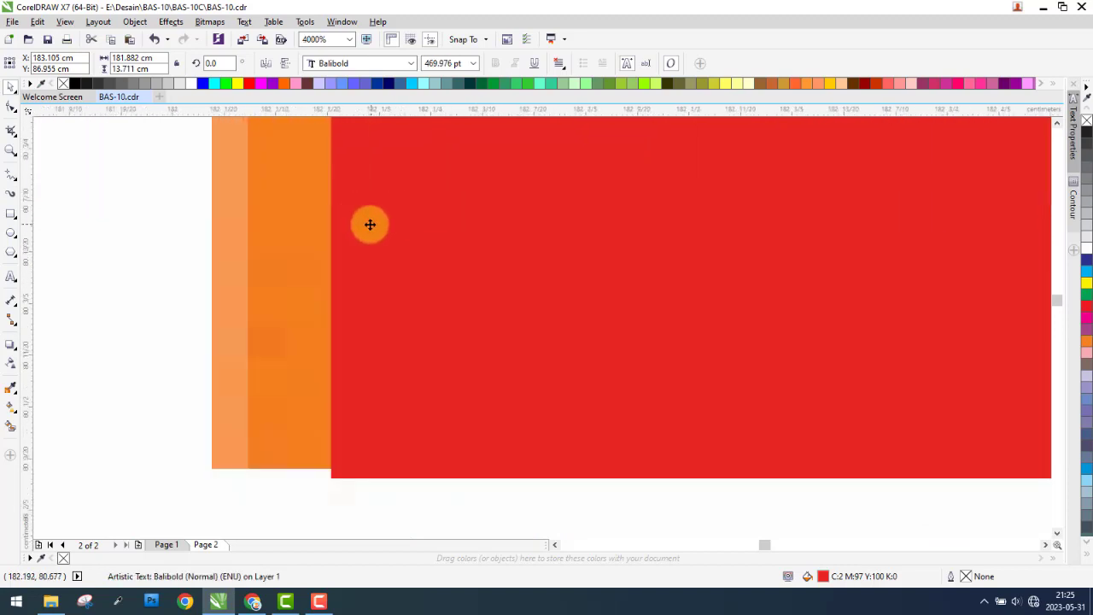
- Fill the title with the reference's orange (#F58334) sampled by the Color Eyedropper
{"action": "left_click", "coordinate": [12, 389]}
{"action": "left_click", "coordinate": [298, 326]}
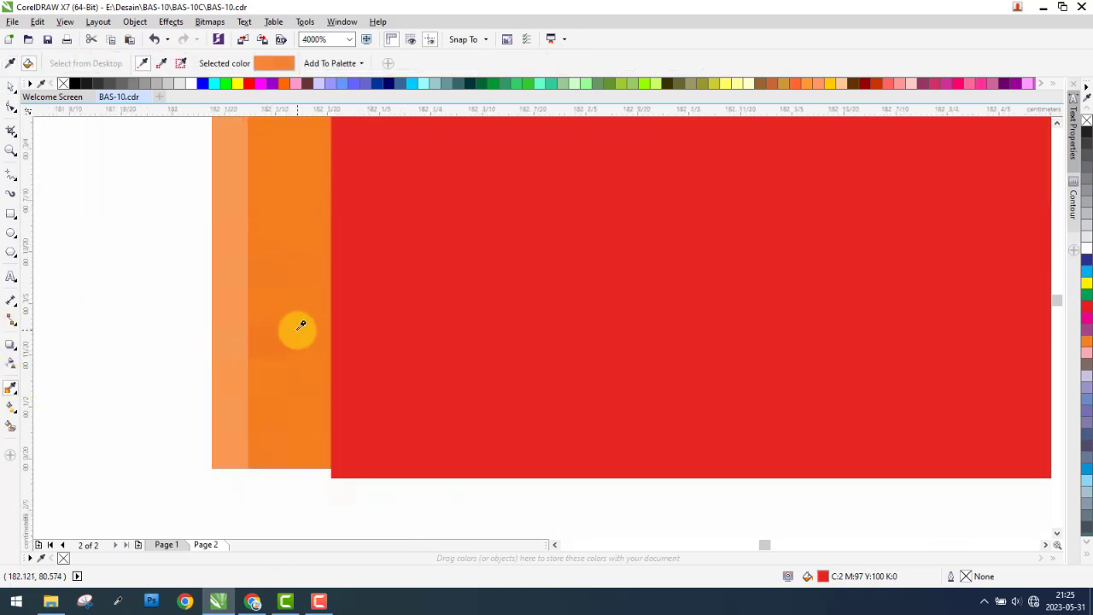
{"action": "left_click", "coordinate": [398, 326]}
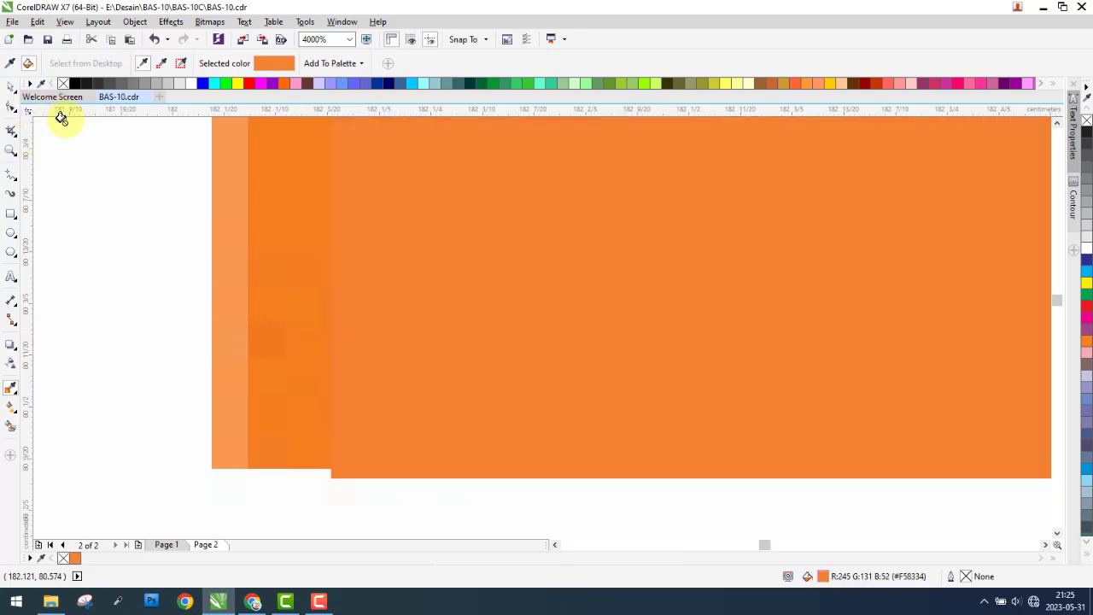
{"action": "left_click", "coordinate": [11, 86]}
{"action": "scroll", "coordinate": [554, 293], "scroll_direction": "down", "scroll_amount": 1}
{"action": "scroll", "coordinate": [564, 293], "scroll_direction": "down", "scroll_amount": 5}
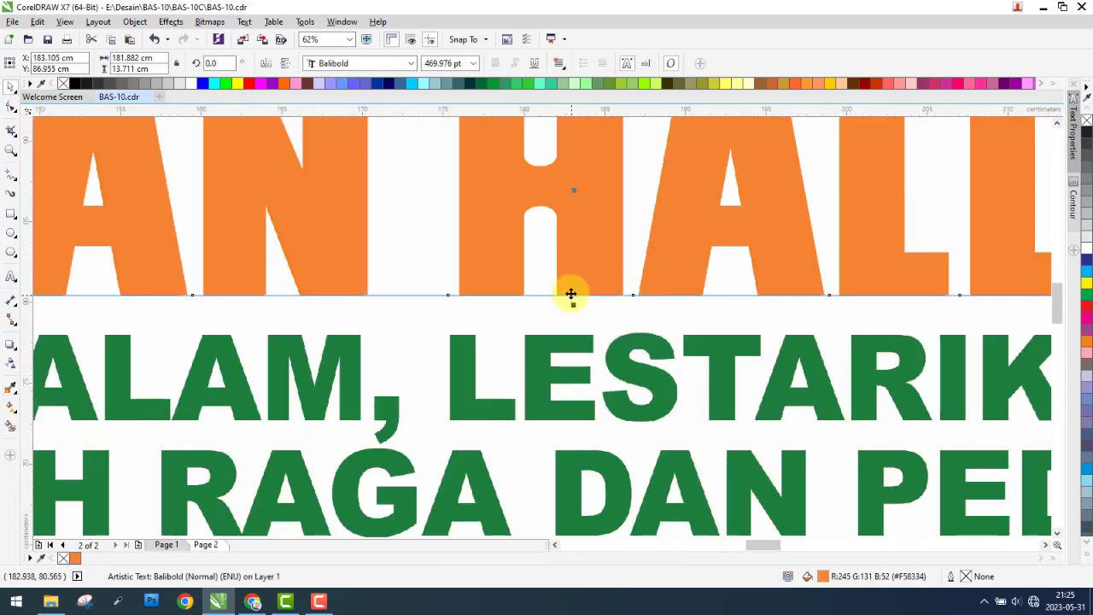
{"action": "scroll", "coordinate": [563, 294], "scroll_direction": "down", "scroll_amount": 1}
{"action": "scroll", "coordinate": [546, 303], "scroll_direction": "down", "scroll_amount": 2}
{"action": "scroll", "coordinate": [520, 311], "scroll_direction": "down", "scroll_amount": 2}
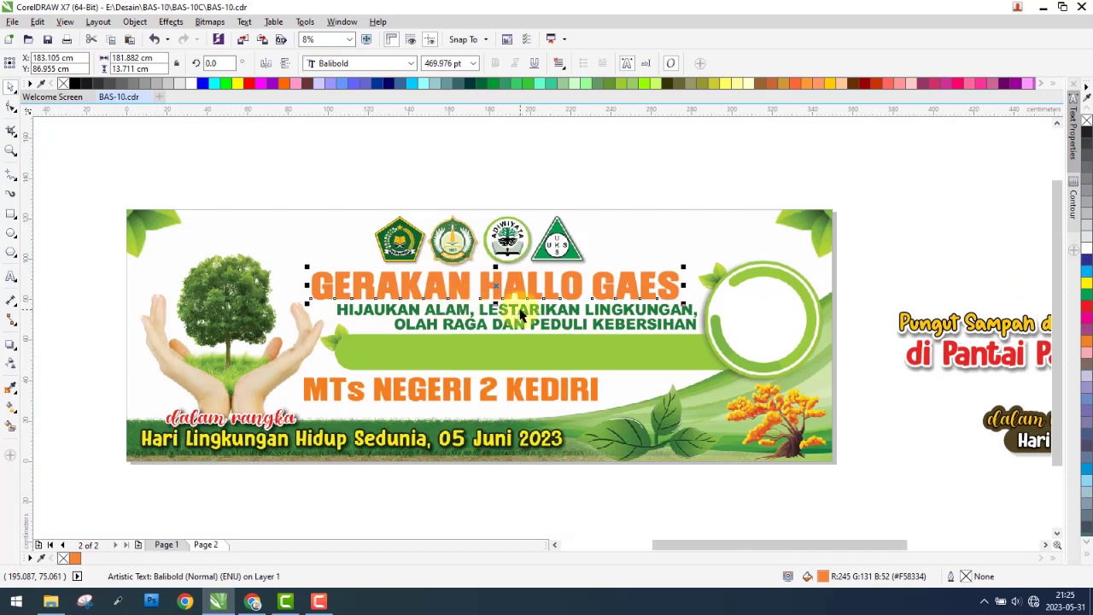
{"action": "scroll", "coordinate": [422, 350], "scroll_direction": "up", "scroll_amount": 2}
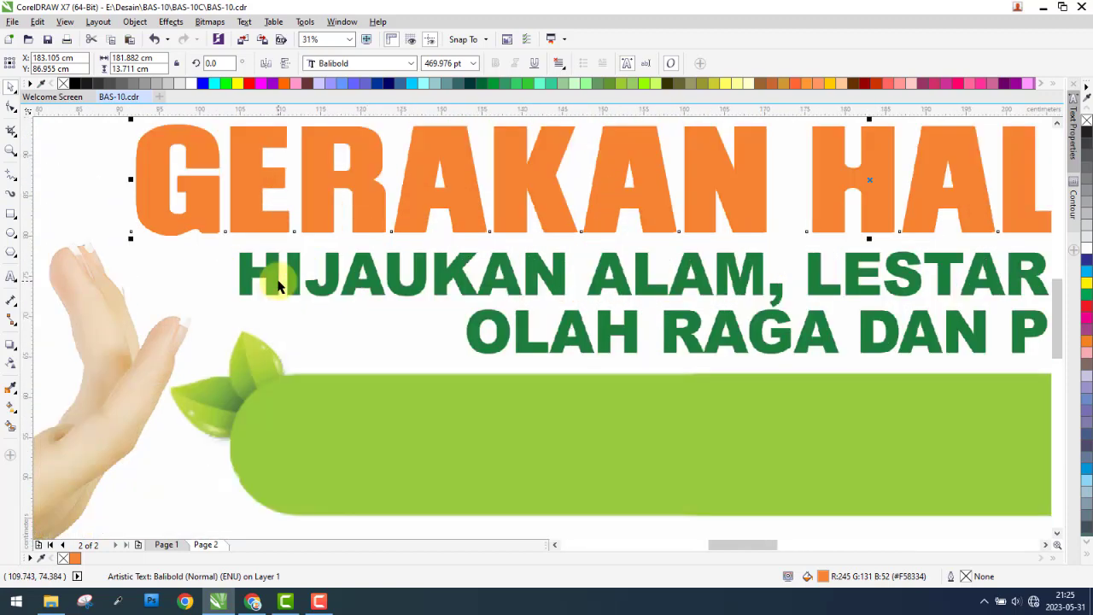
{"action": "scroll", "coordinate": [277, 282], "scroll_direction": "up", "scroll_amount": 2}
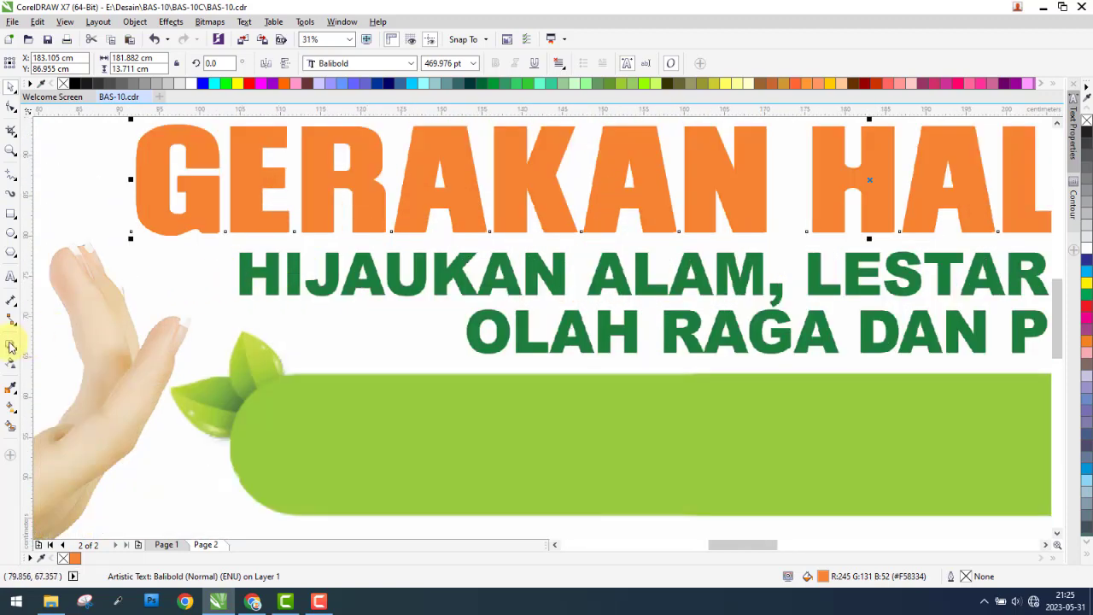
- Add HIJAUKAN text in Arial Black, enlarged and aligned over the green subtitle's first word
{"action": "left_click", "coordinate": [201, 405]}
{"action": "type", "text": "HIJAUKAN"}
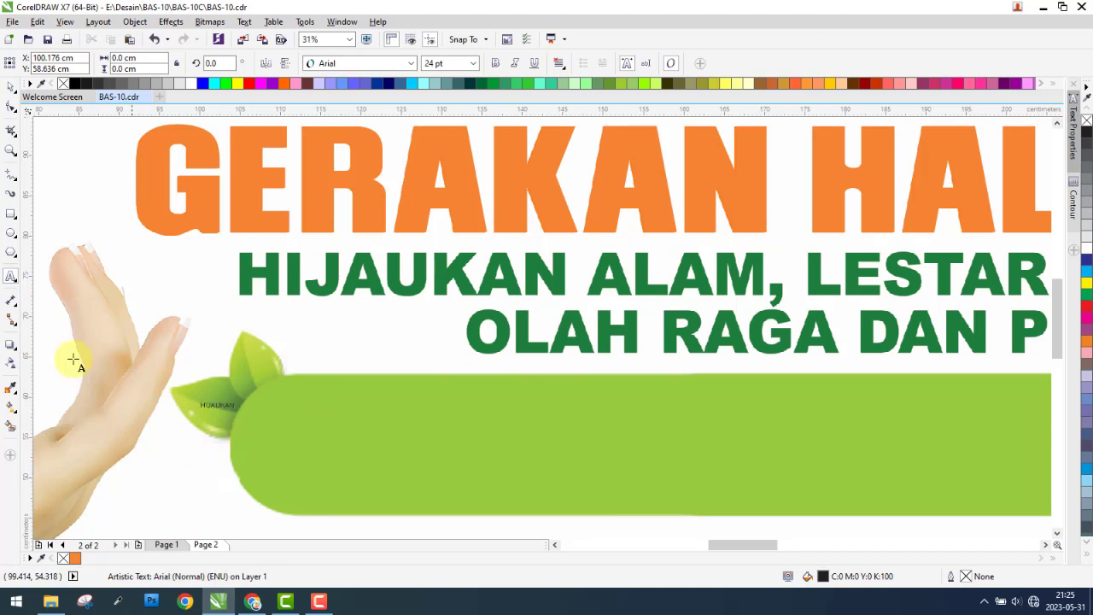
{"action": "left_click", "coordinate": [11, 89]}
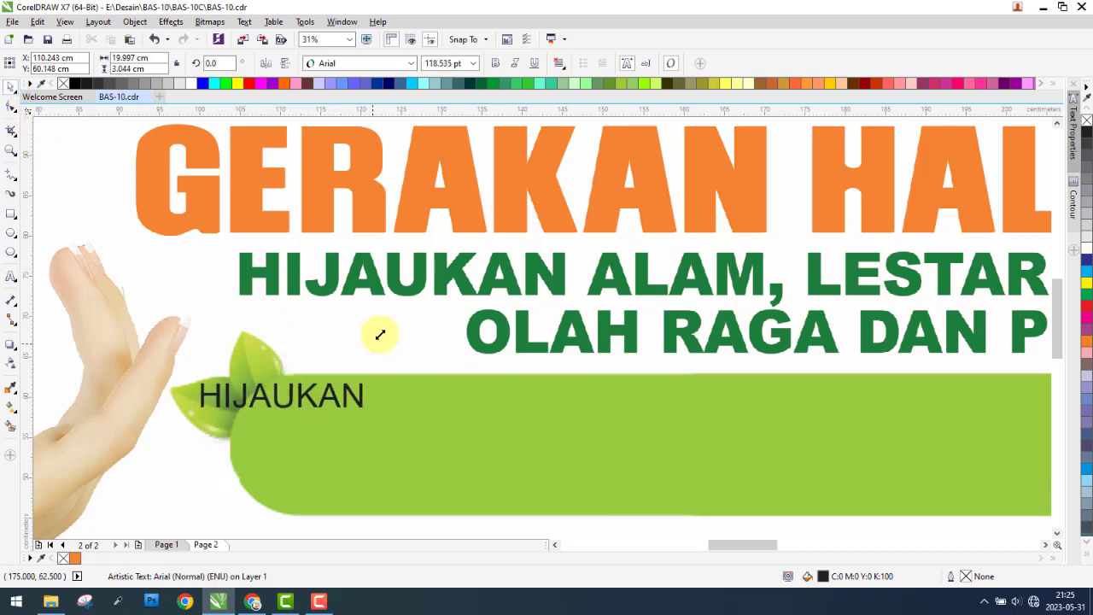
{"action": "left_click_drag", "start_coordinate": [242, 401], "coordinate": [391, 317]}
{"action": "left_click", "coordinate": [381, 63]}
{"action": "mouse_move", "coordinate": [435, 79]}
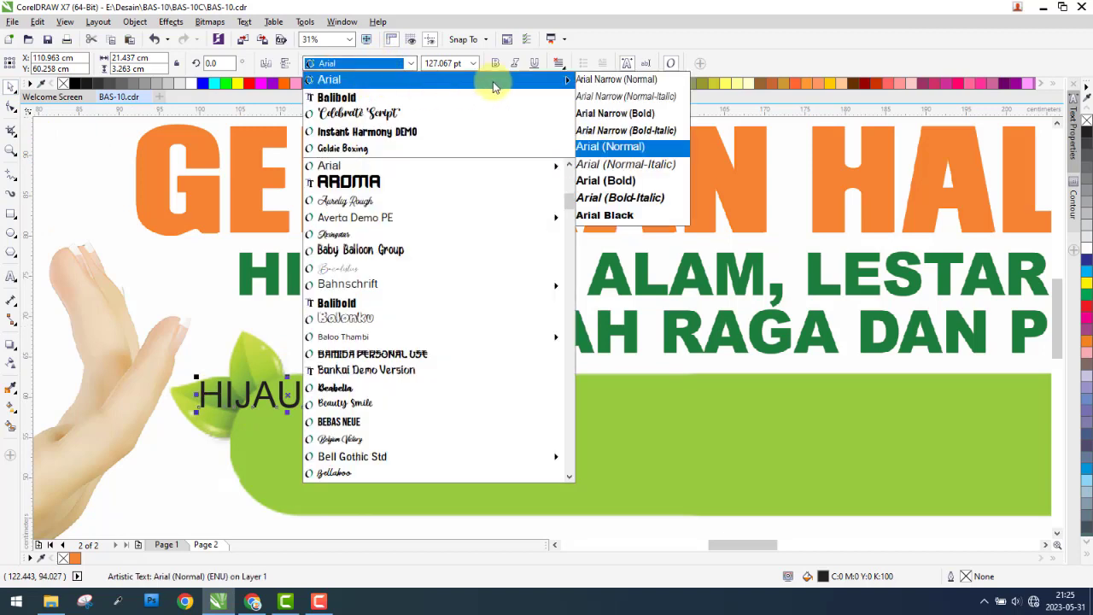
{"action": "left_click", "coordinate": [605, 214]}
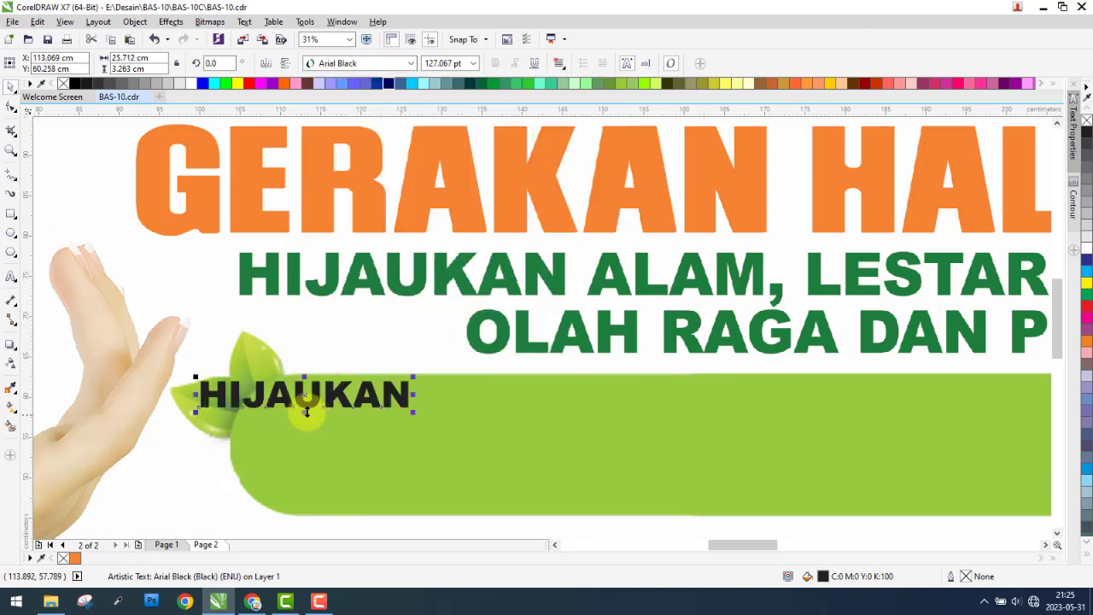
{"action": "left_click_drag", "start_coordinate": [305, 406], "coordinate": [350, 286]}
{"action": "scroll", "coordinate": [253, 273], "scroll_direction": "up", "scroll_amount": 5}
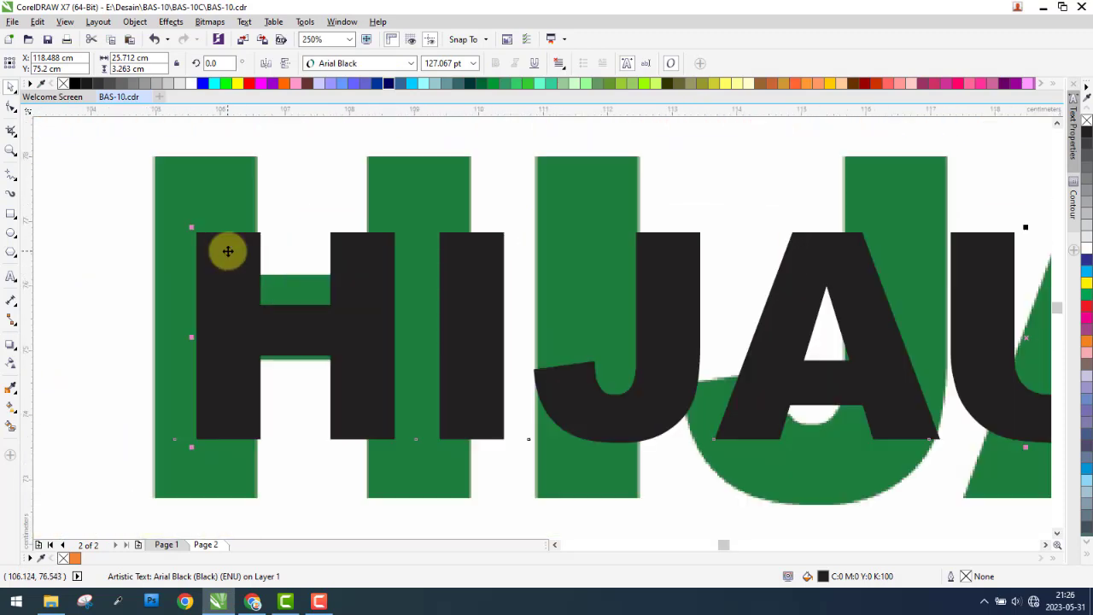
{"action": "left_click_drag", "start_coordinate": [225, 249], "coordinate": [184, 176]}
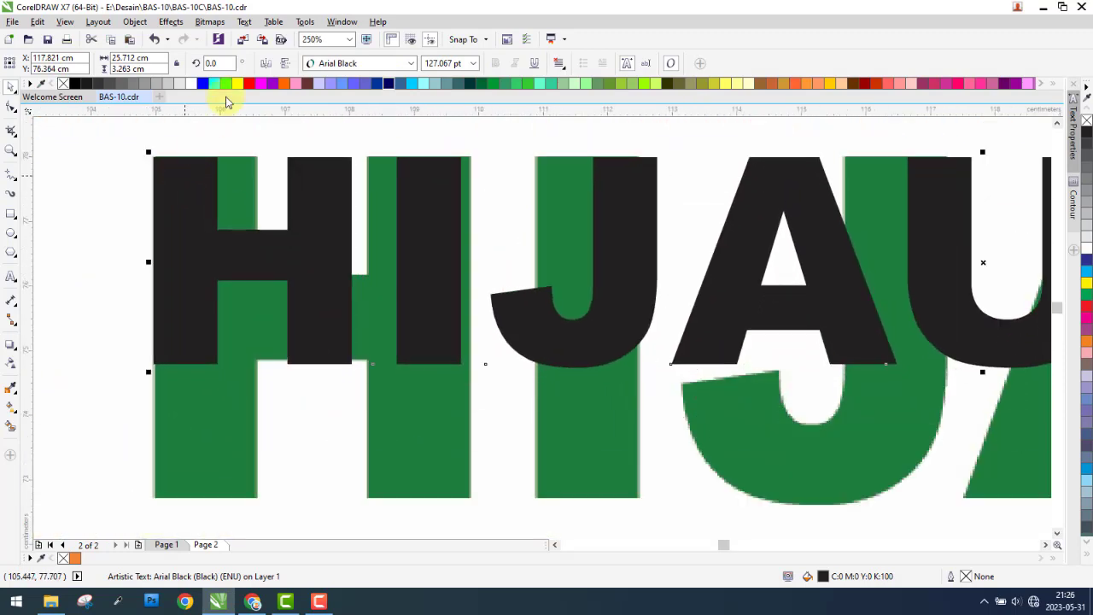
- Colour HIJAUKAN blue and scale it up to cover the green word
{"action": "left_click", "coordinate": [205, 84]}
{"action": "scroll", "coordinate": [217, 179], "scroll_direction": "down", "scroll_amount": 3}
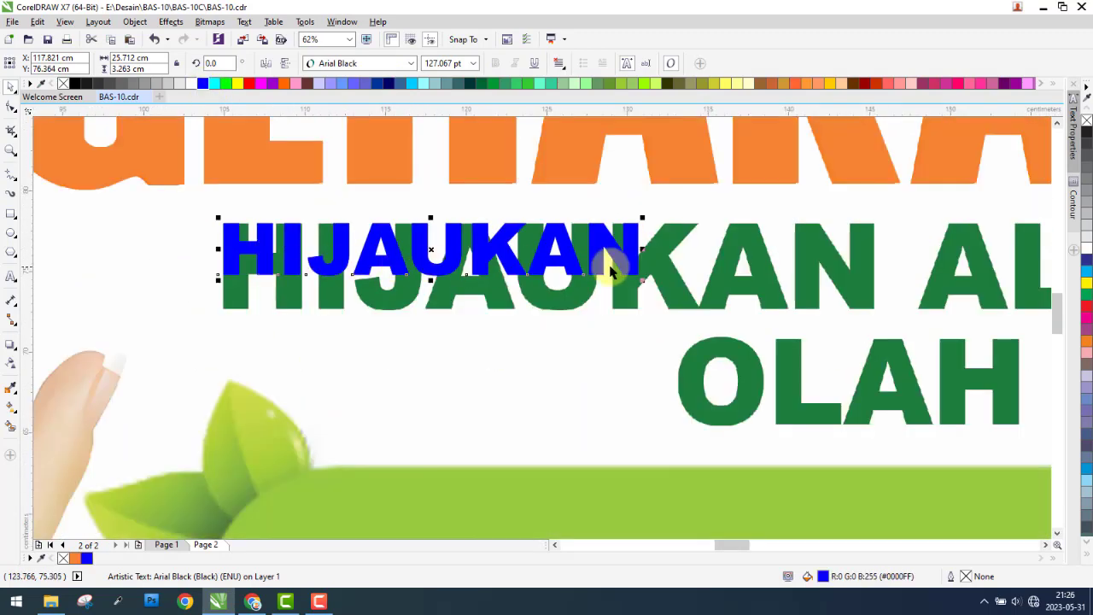
{"action": "left_click_drag", "start_coordinate": [643, 280], "coordinate": [886, 344]}
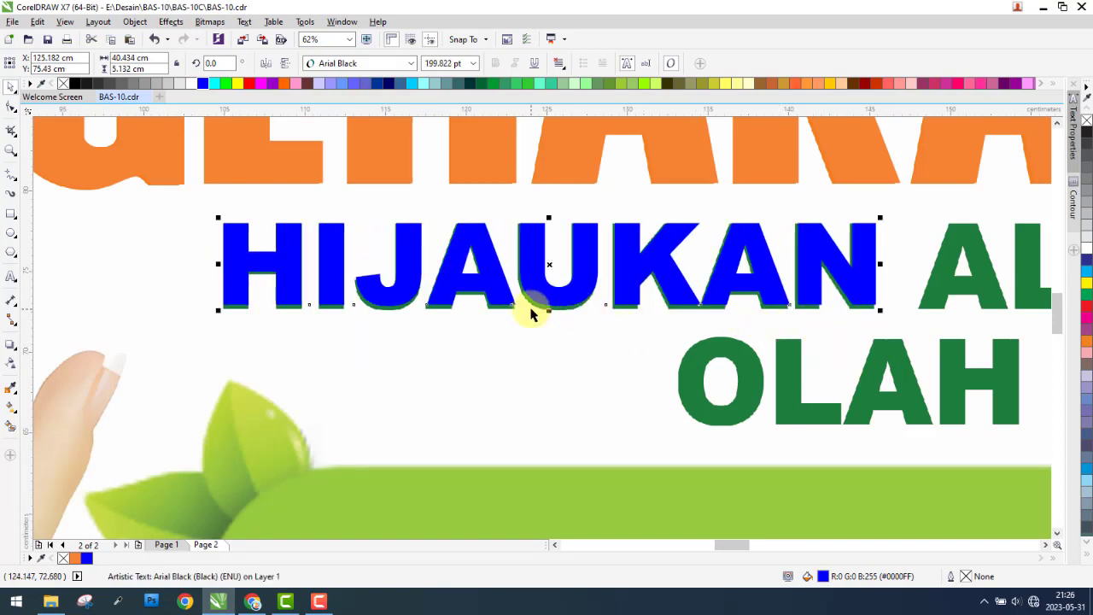
{"action": "scroll", "coordinate": [530, 313], "scroll_direction": "up", "scroll_amount": 3}
{"action": "left_click_drag", "start_coordinate": [603, 301], "coordinate": [602, 312]}
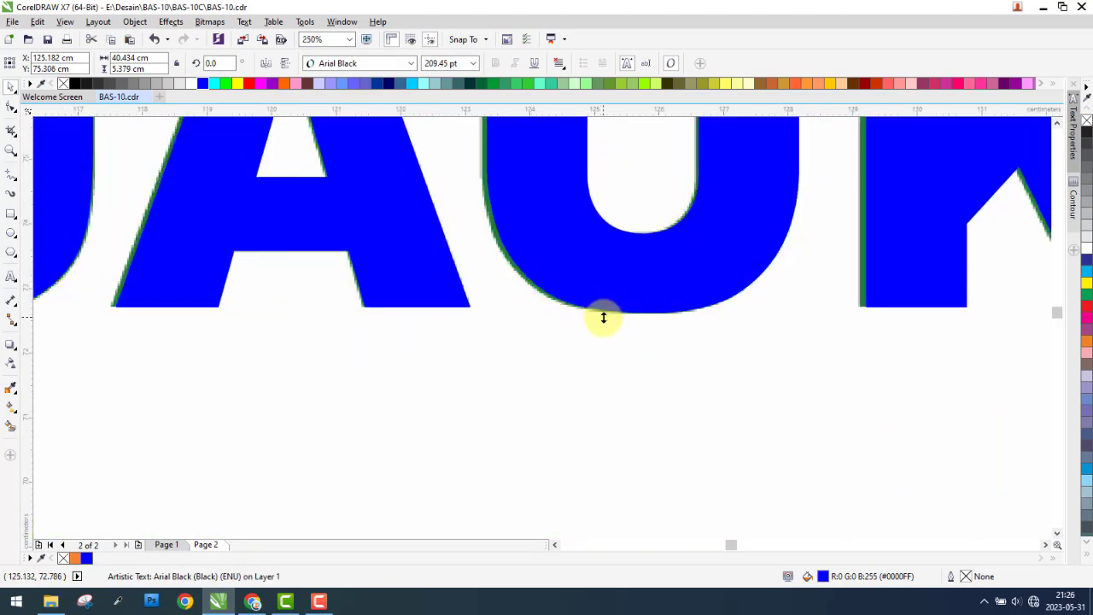
{"action": "scroll", "coordinate": [294, 323], "scroll_direction": "down", "scroll_amount": 3}
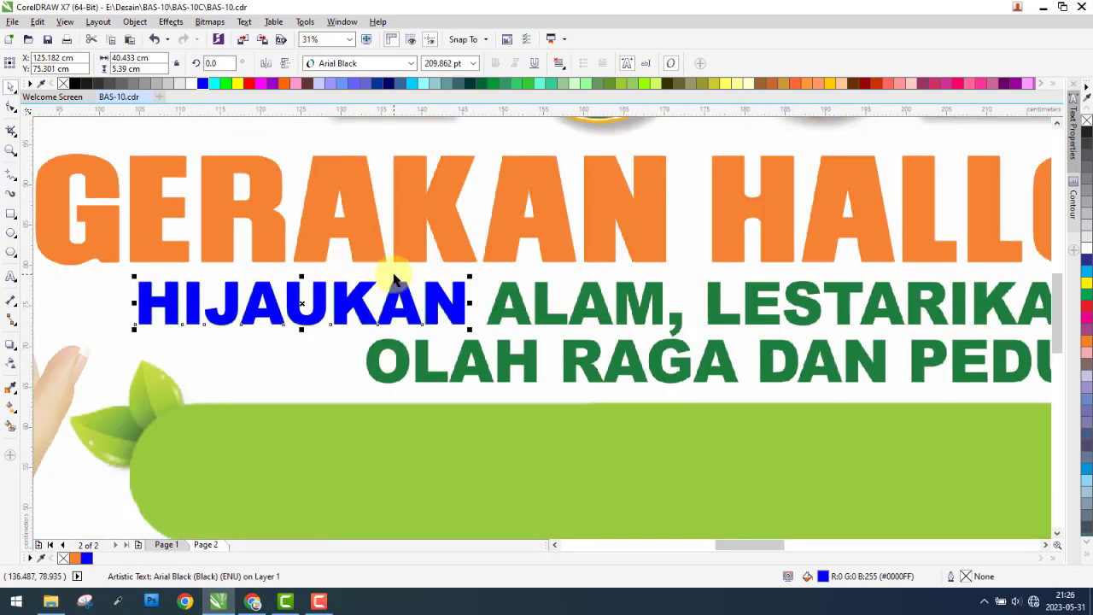
{"action": "scroll", "coordinate": [401, 271], "scroll_direction": "down", "scroll_amount": 1}
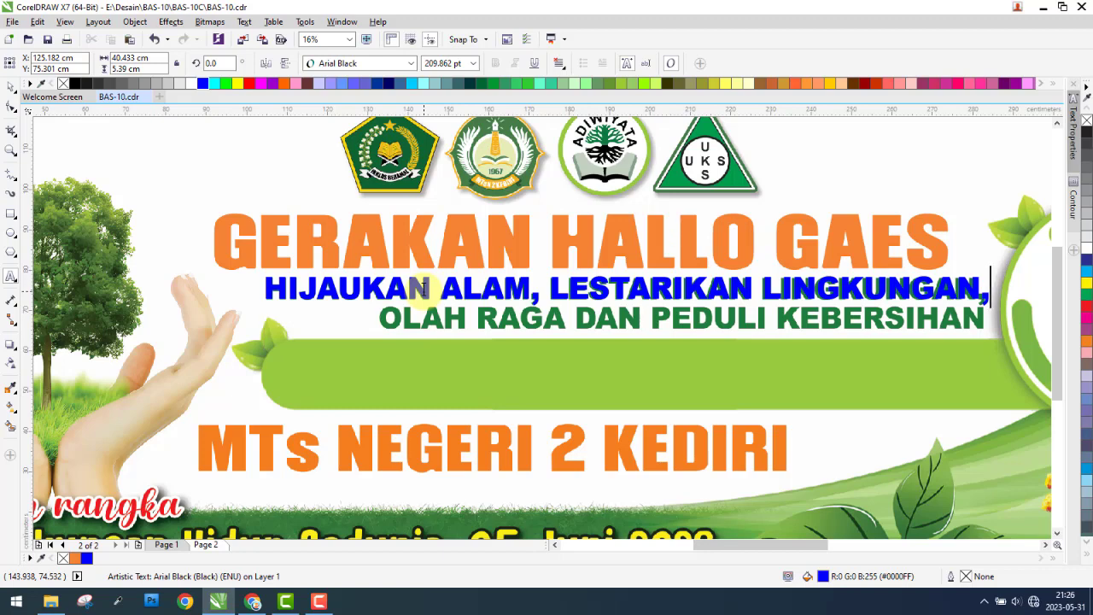
- Complete the line as HIJAUKAN ALAM, LESTARIKAN LINGKUNGAN, and narrow it to match the green one
{"action": "left_click", "coordinate": [11, 86]}
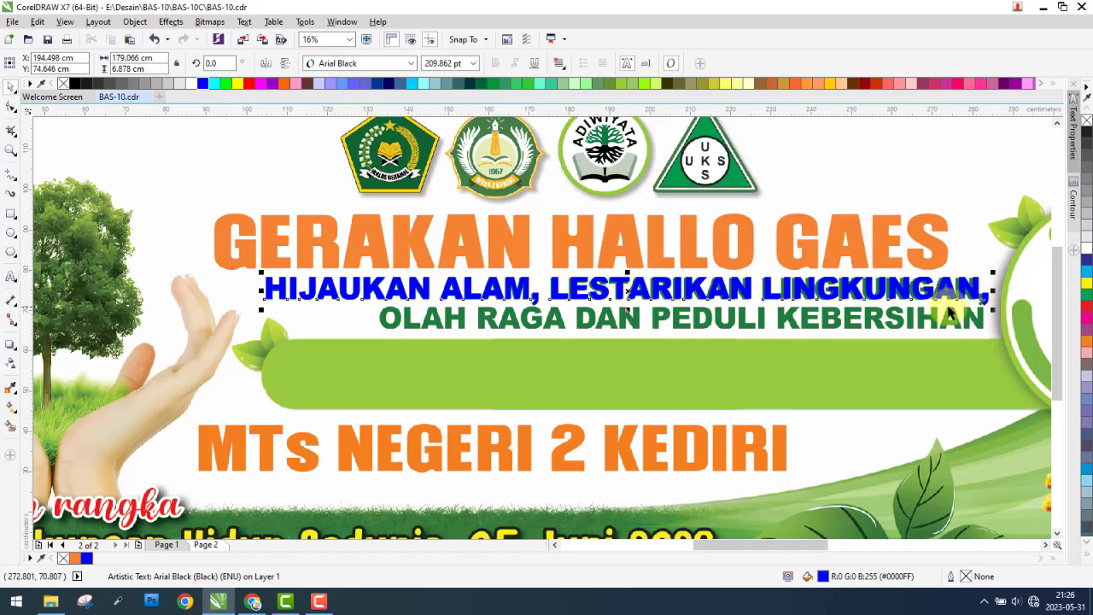
{"action": "scroll", "coordinate": [931, 286], "scroll_direction": "up", "scroll_amount": 2}
{"action": "scroll", "coordinate": [928, 278], "scroll_direction": "up", "scroll_amount": 2}
{"action": "scroll", "coordinate": [853, 272], "scroll_direction": "down", "scroll_amount": 1}
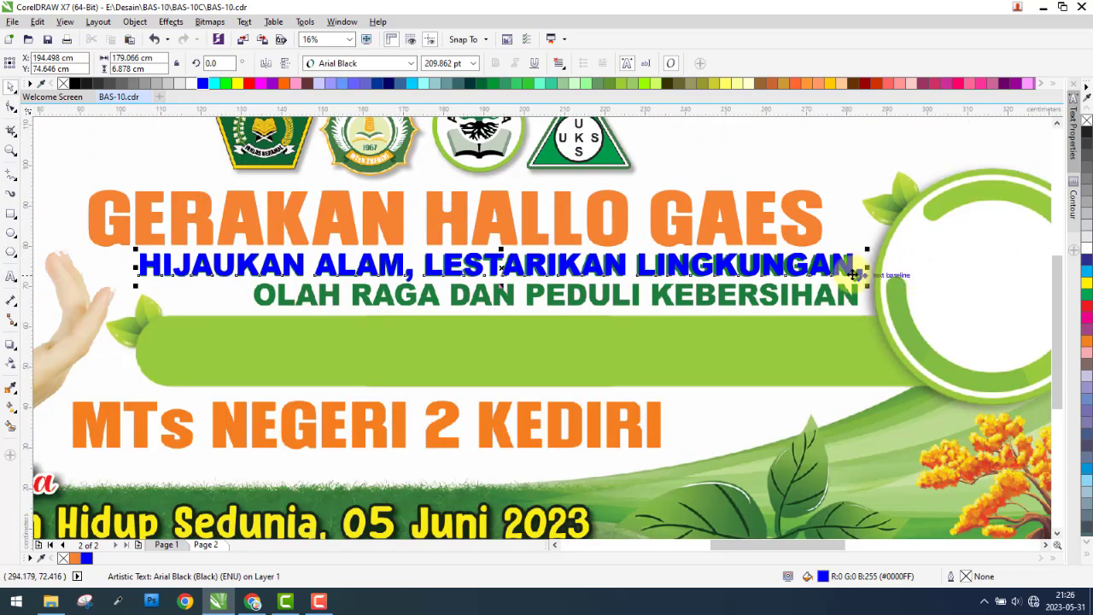
{"action": "scroll", "coordinate": [849, 268], "scroll_direction": "up", "scroll_amount": 3}
{"action": "scroll", "coordinate": [935, 243], "scroll_direction": "up", "scroll_amount": 1}
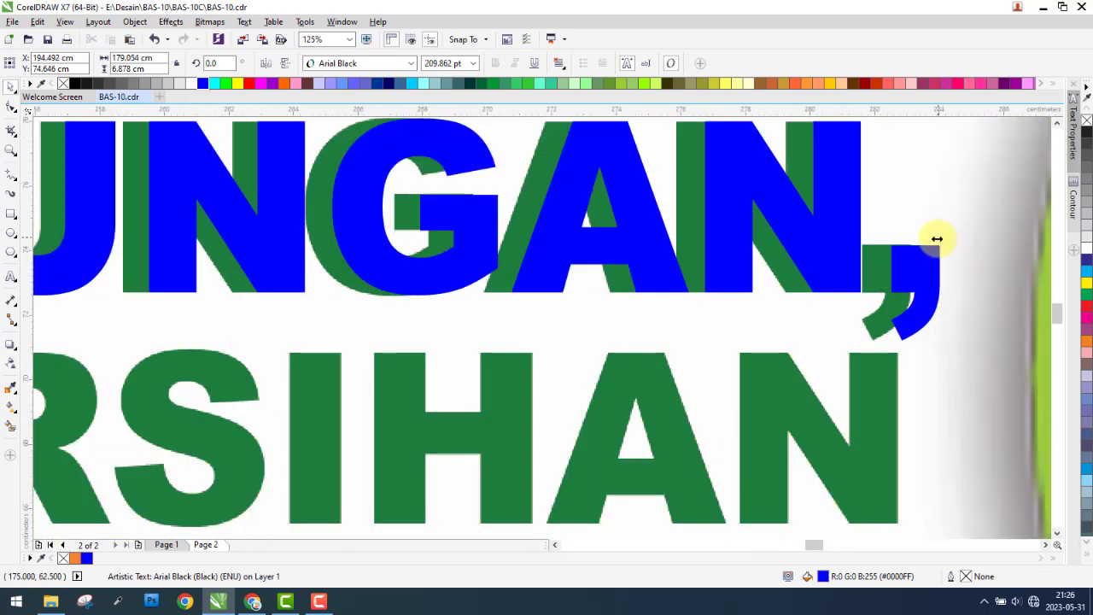
{"action": "left_click_drag", "start_coordinate": [937, 238], "coordinate": [922, 260]}
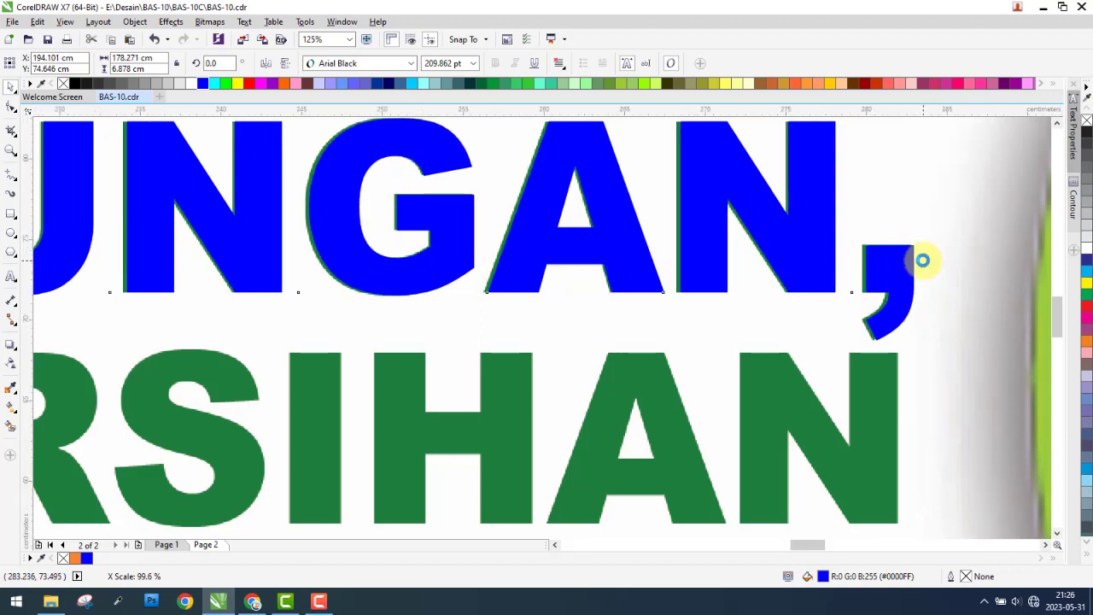
{"action": "scroll", "coordinate": [922, 259], "scroll_direction": "down", "scroll_amount": 5}
- Place a copy of the blue line on the green bar and begin retyping its text
{"action": "left_click_drag", "start_coordinate": [517, 253], "coordinate": [513, 326]}
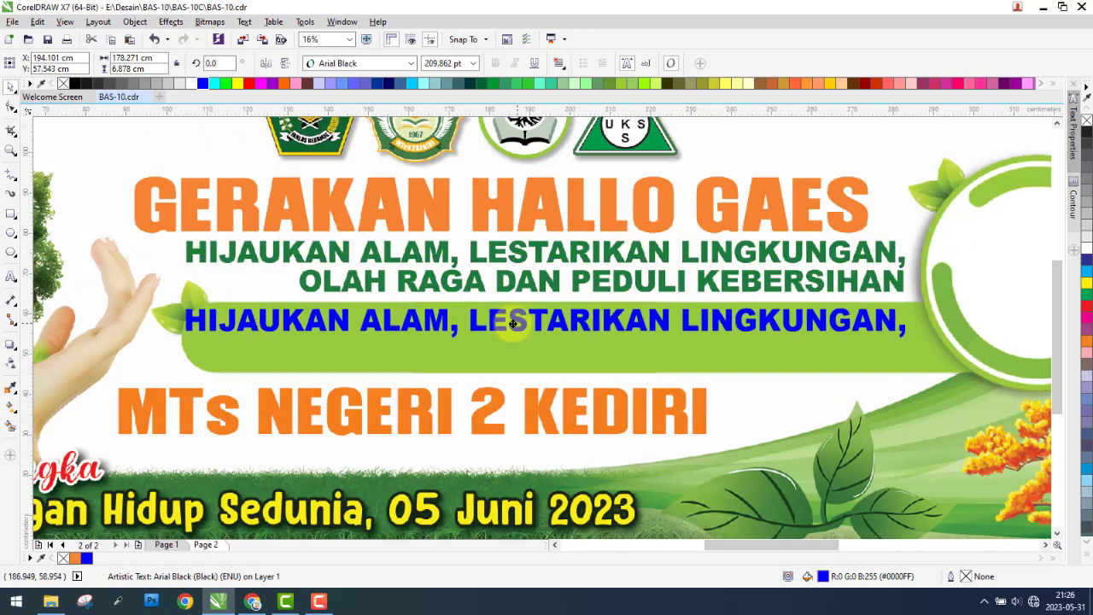
{"action": "double_click", "coordinate": [512, 324]}
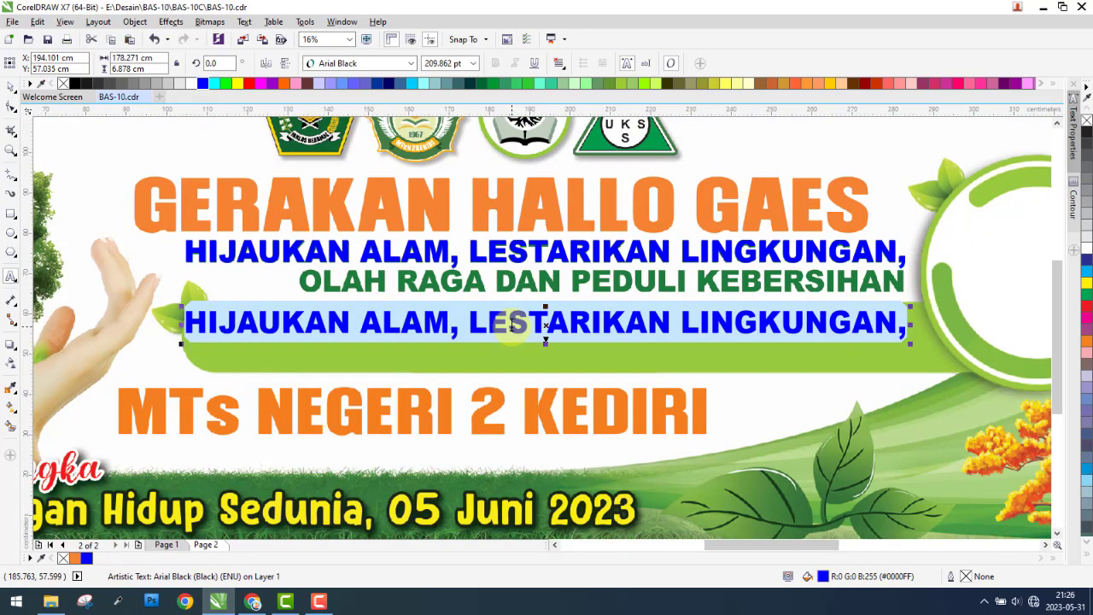
{"action": "type", "text": "OLAH RAGA DAN PEDULI KEBERSIHAN"}
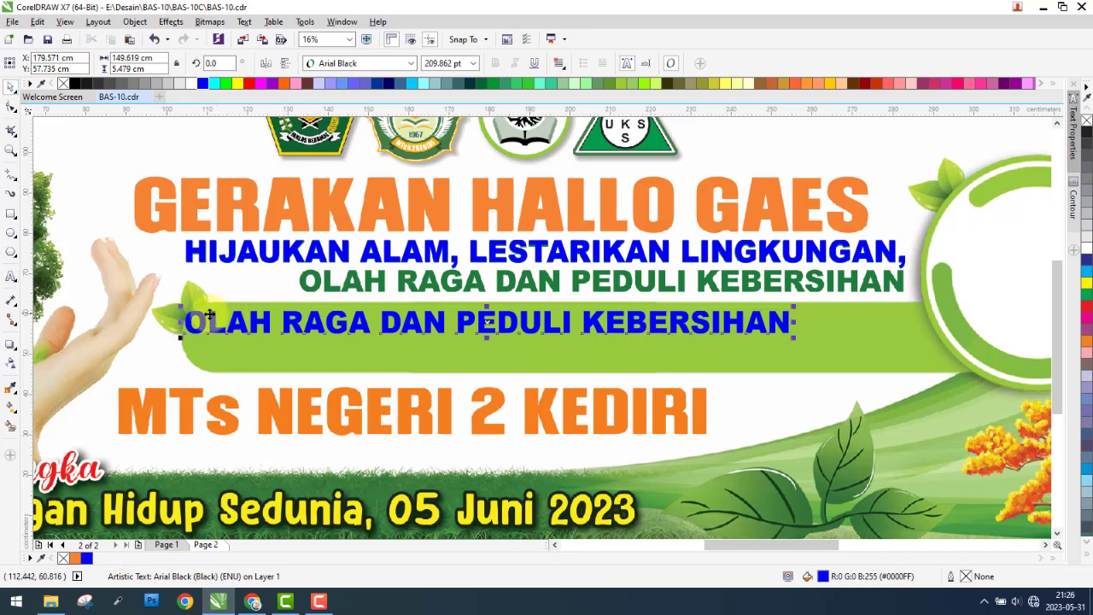
- Move the OLAH RAGA line onto the green second line and stretch its right end to match
{"action": "mouse_move", "coordinate": [187, 319]}
{"action": "left_mouse_down"}
{"action": "mouse_move", "coordinate": [308, 278]}
{"action": "mouse_move", "coordinate": [317, 151]}
{"action": "mouse_move", "coordinate": [305, 173]}
{"action": "left_mouse_up"}
{"action": "scroll", "coordinate": [309, 278], "scroll_direction": "up", "scroll_amount": 3}
{"action": "scroll", "coordinate": [309, 278], "scroll_direction": "up", "scroll_amount": 6}
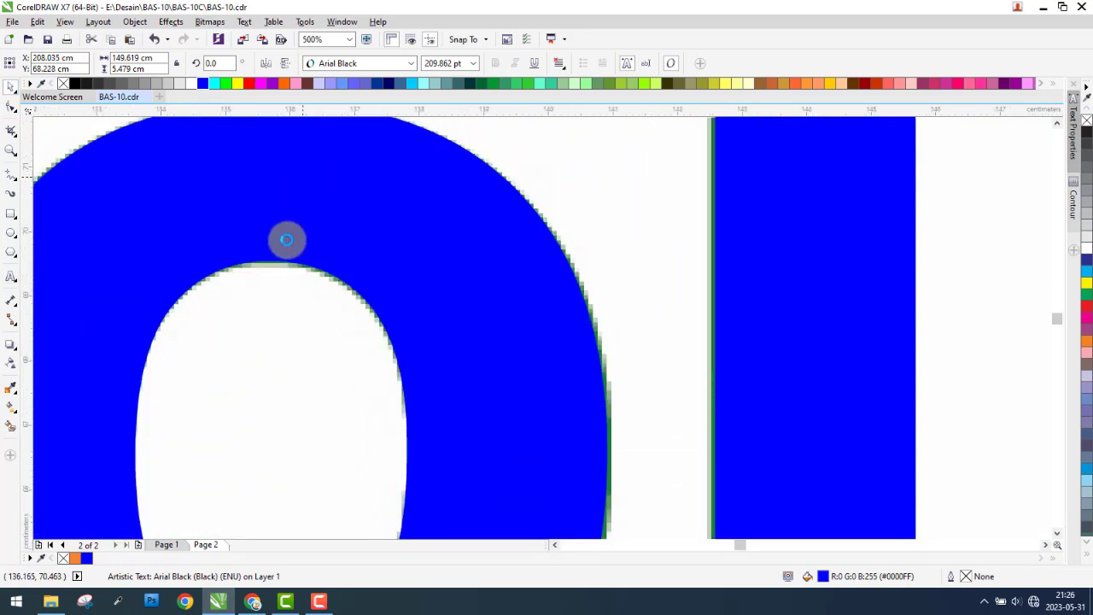
{"action": "scroll", "coordinate": [285, 239], "scroll_direction": "down", "scroll_amount": 6}
{"action": "scroll", "coordinate": [285, 254], "scroll_direction": "down", "scroll_amount": 3}
{"action": "scroll", "coordinate": [888, 252], "scroll_direction": "up", "scroll_amount": 4}
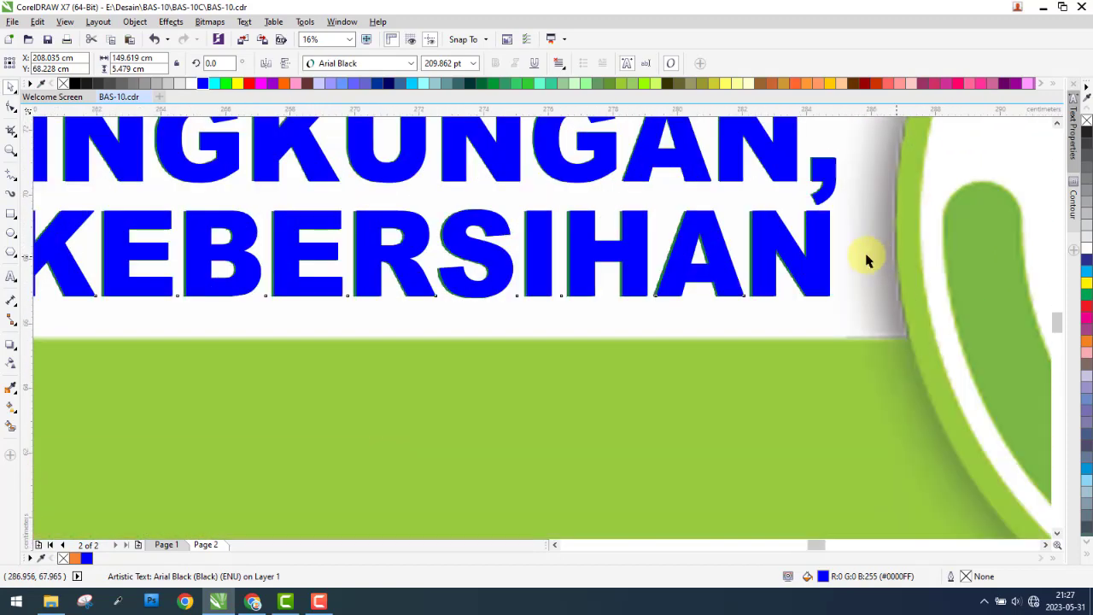
{"action": "scroll", "coordinate": [865, 256], "scroll_direction": "up", "scroll_amount": 2}
{"action": "scroll", "coordinate": [771, 251], "scroll_direction": "up", "scroll_amount": 2}
{"action": "left_click_drag", "start_coordinate": [768, 251], "coordinate": [717, 275]}
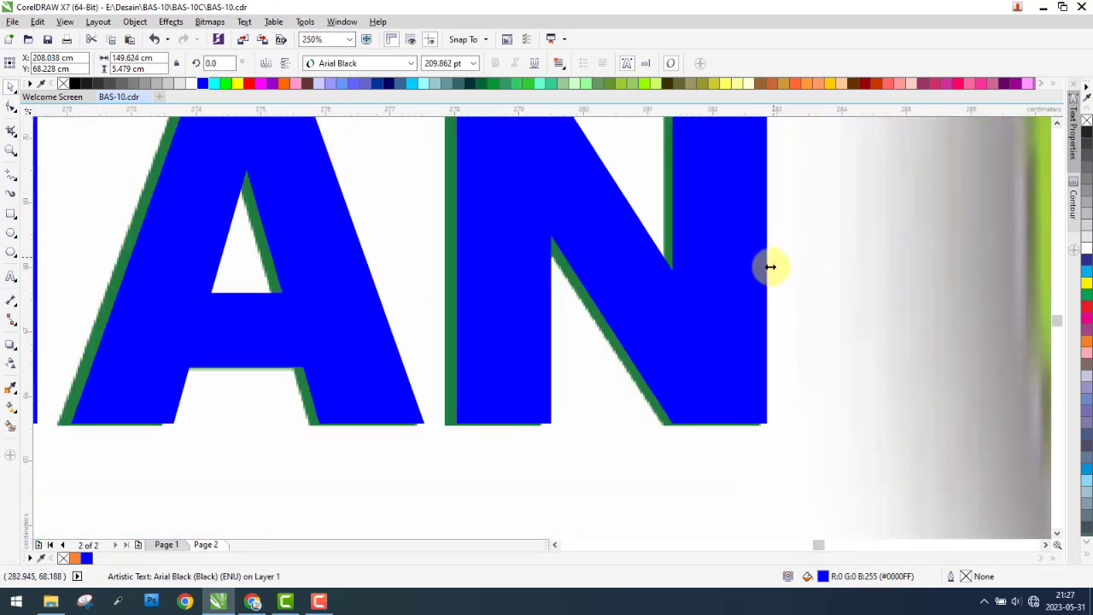
{"action": "scroll", "coordinate": [734, 273], "scroll_direction": "down", "scroll_amount": 4}
{"action": "scroll", "coordinate": [725, 270], "scroll_direction": "down", "scroll_amount": 2}
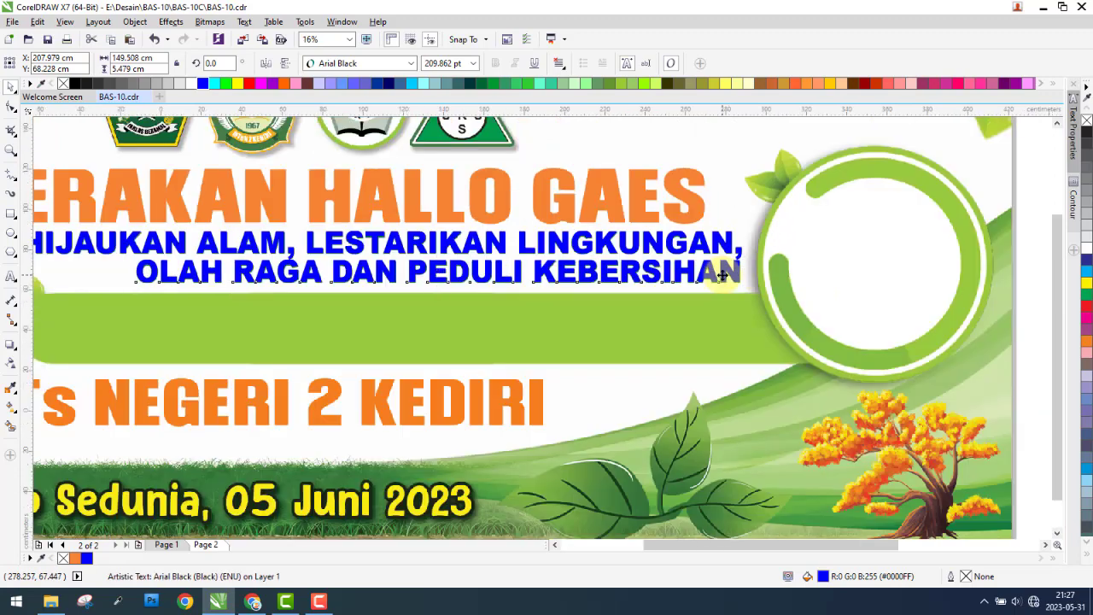
{"action": "scroll", "coordinate": [725, 269], "scroll_direction": "down", "scroll_amount": 2}
{"action": "scroll", "coordinate": [410, 286], "scroll_direction": "up", "scroll_amount": 4}
{"action": "left_click", "coordinate": [401, 308]}
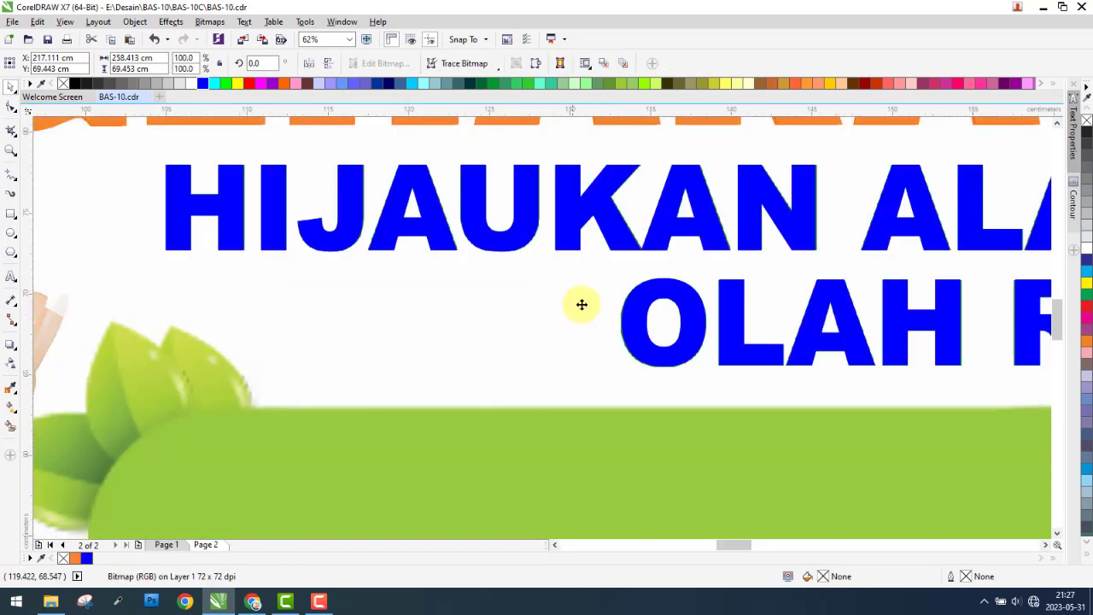
{"action": "scroll", "coordinate": [444, 401], "scroll_direction": "down", "scroll_amount": 1}
{"action": "scroll", "coordinate": [427, 355], "scroll_direction": "down", "scroll_amount": 1}
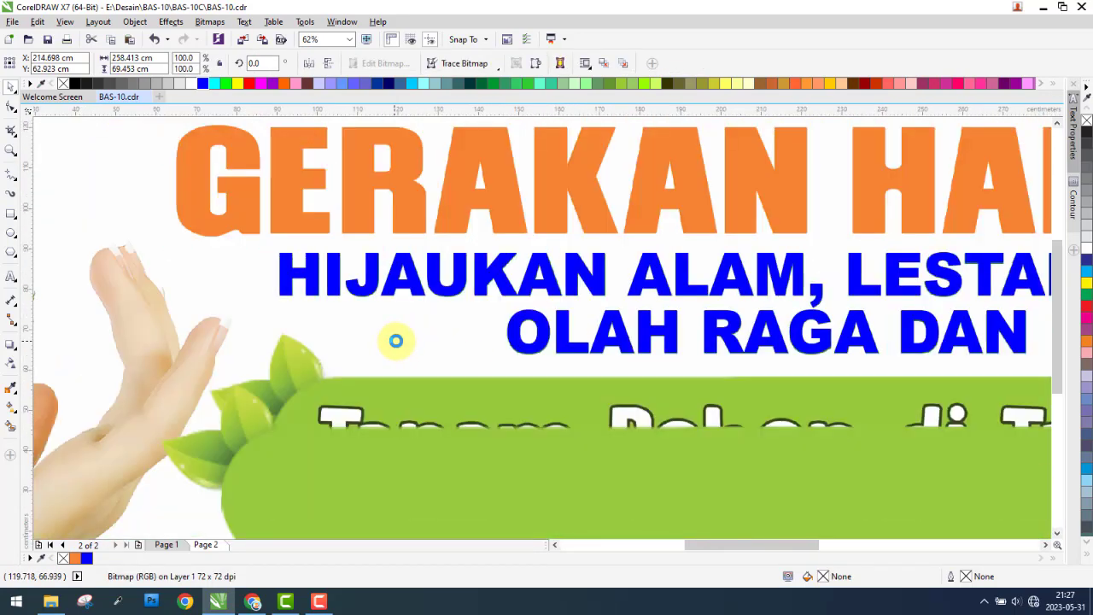
{"action": "scroll", "coordinate": [397, 339], "scroll_direction": "down", "scroll_amount": 1}
{"action": "key", "text": "ctrl+shift+a"}
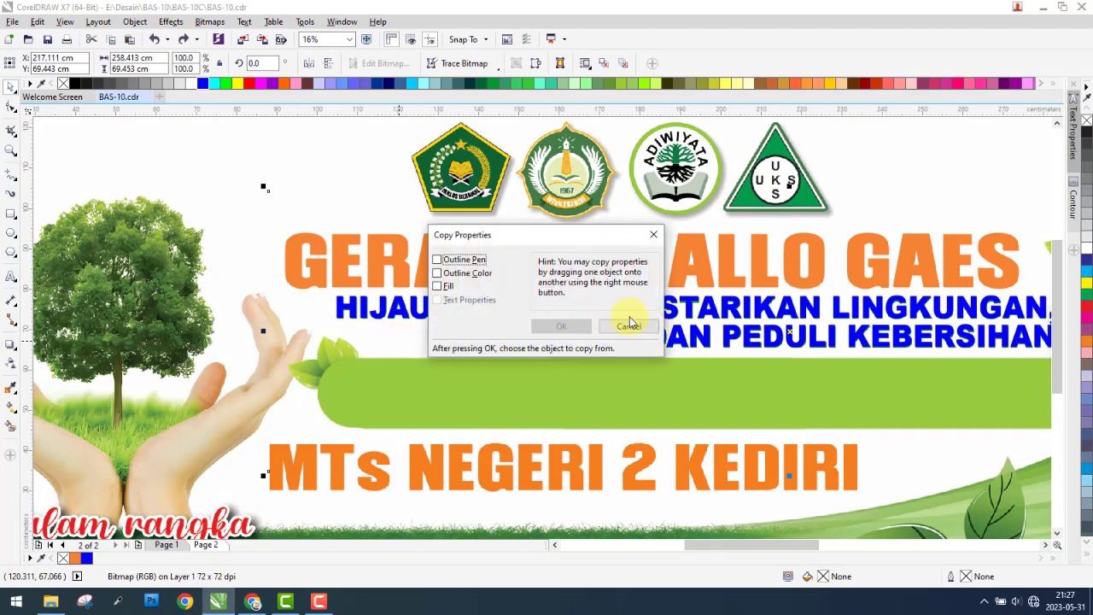
{"action": "left_click", "coordinate": [628, 325]}
{"action": "scroll", "coordinate": [392, 330], "scroll_direction": "down", "scroll_amount": 2}
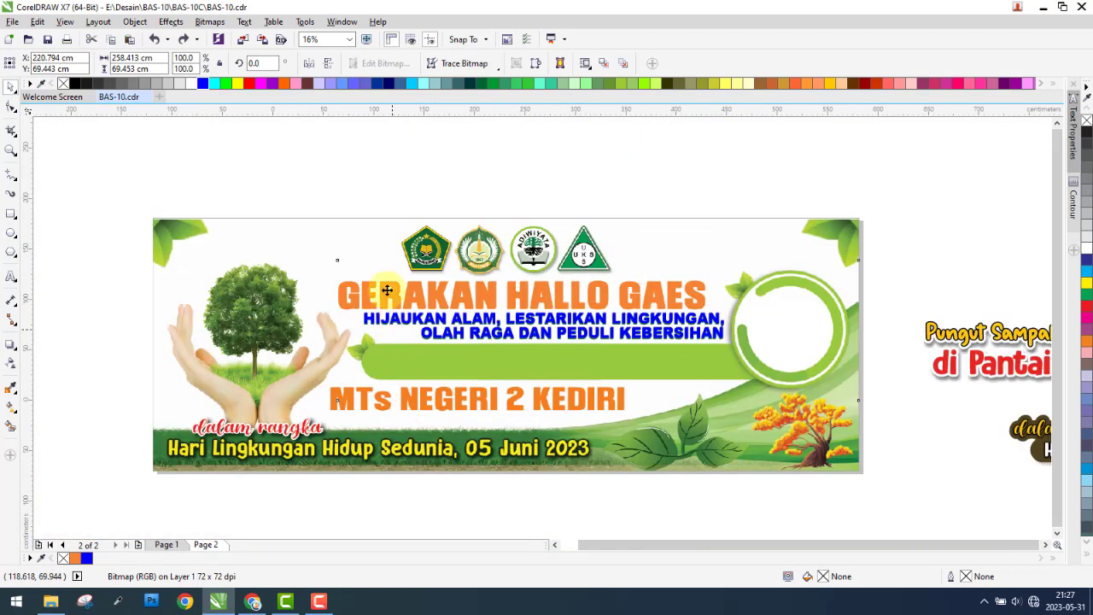
{"action": "scroll", "coordinate": [386, 292], "scroll_direction": "down", "scroll_amount": 2}
{"action": "left_click", "coordinate": [385, 268]}
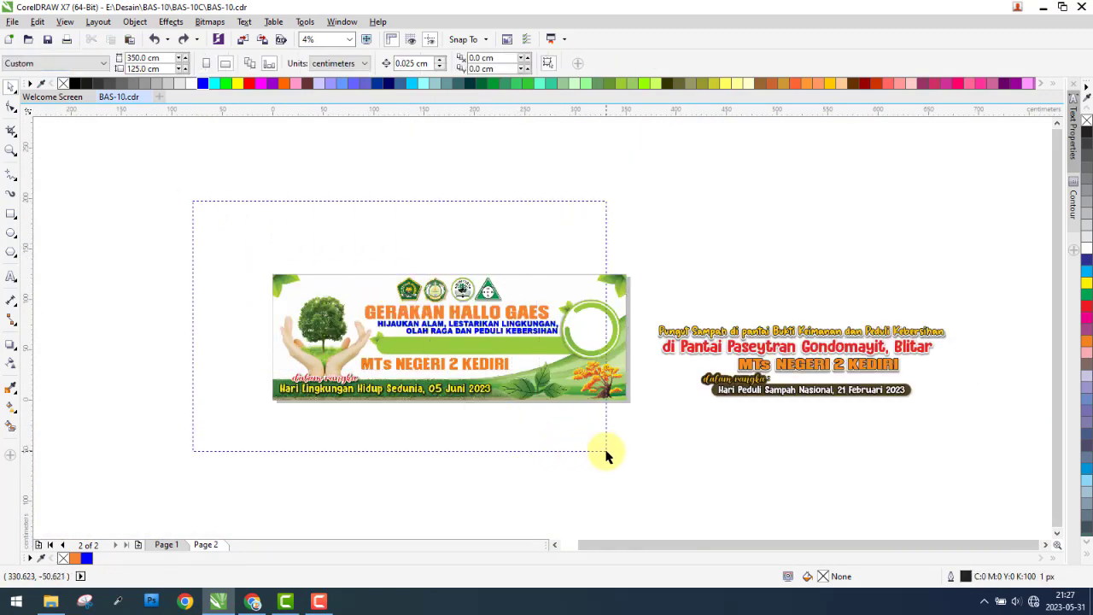
- Select the left banner's objects and paste them onto Page 1
{"action": "left_click_drag", "start_coordinate": [518, 431], "coordinate": [612, 461]}
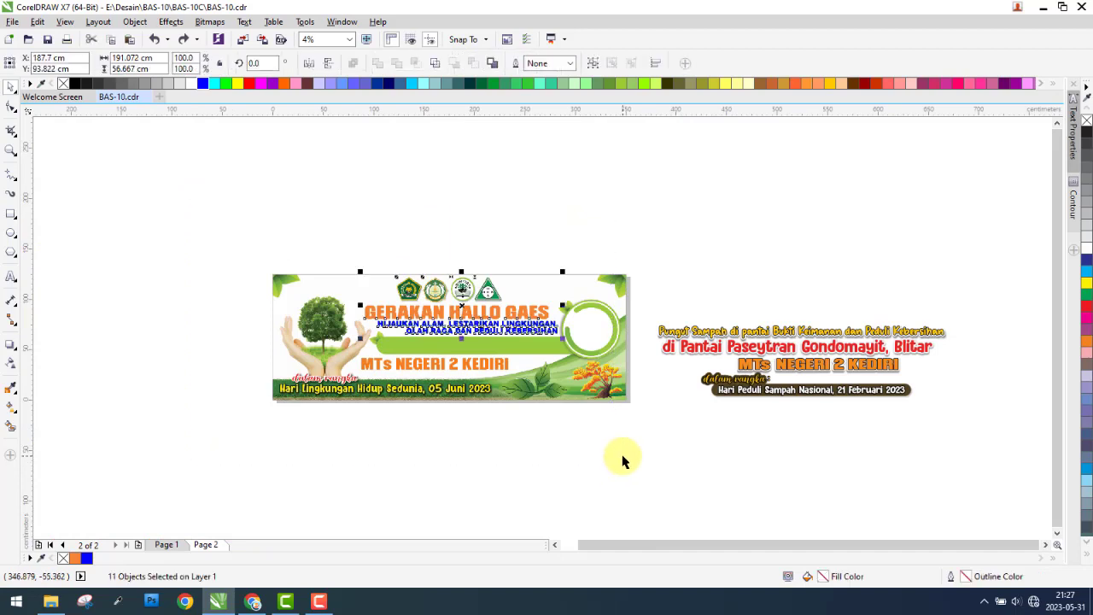
{"action": "left_click", "coordinate": [537, 414]}
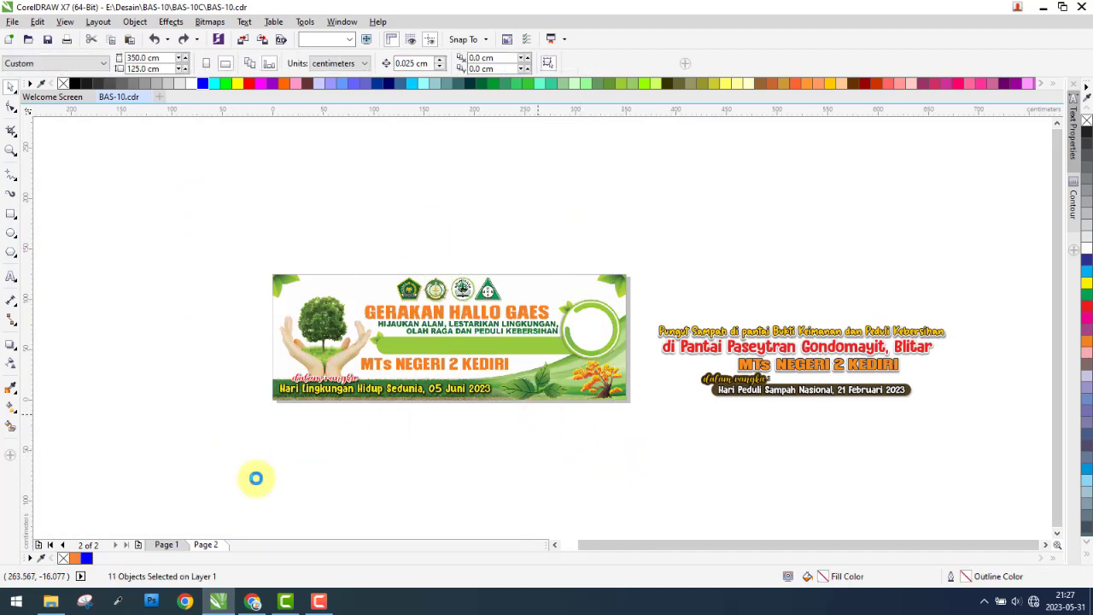
{"action": "left_click", "coordinate": [164, 544]}
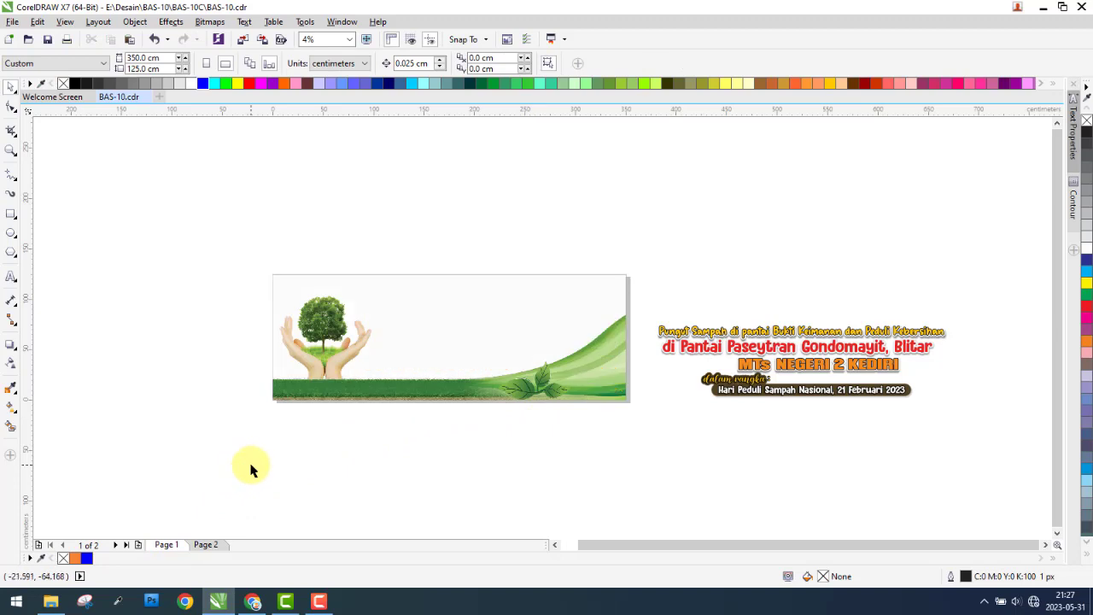
{"action": "key", "text": "ctrl+v"}
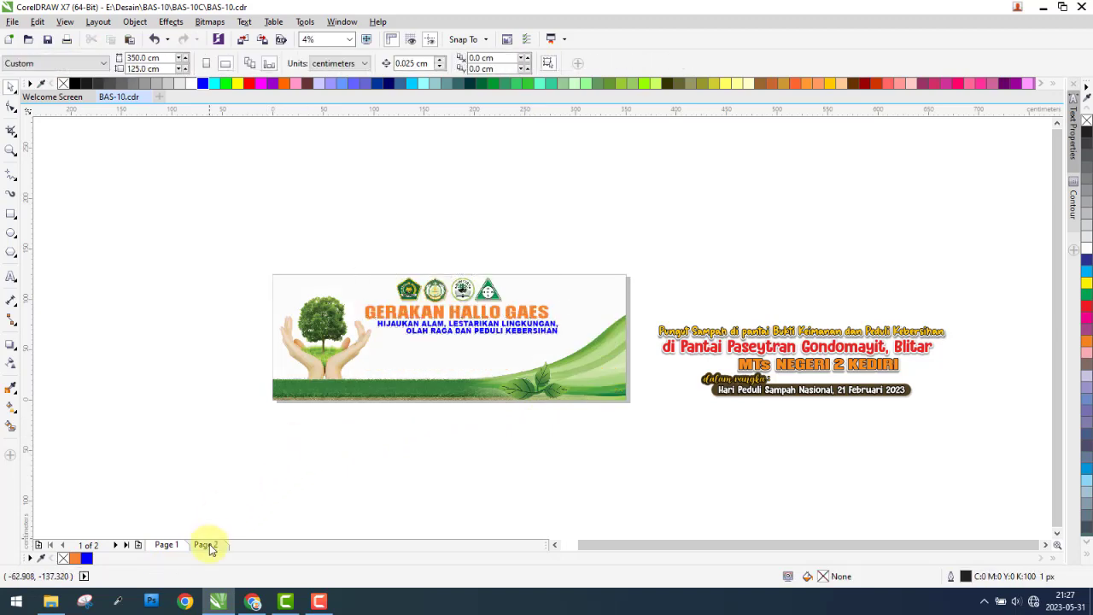
- Drag the reference banner image on Page 2 up above the page
{"action": "left_click", "coordinate": [206, 544]}
{"action": "left_click", "coordinate": [602, 346]}
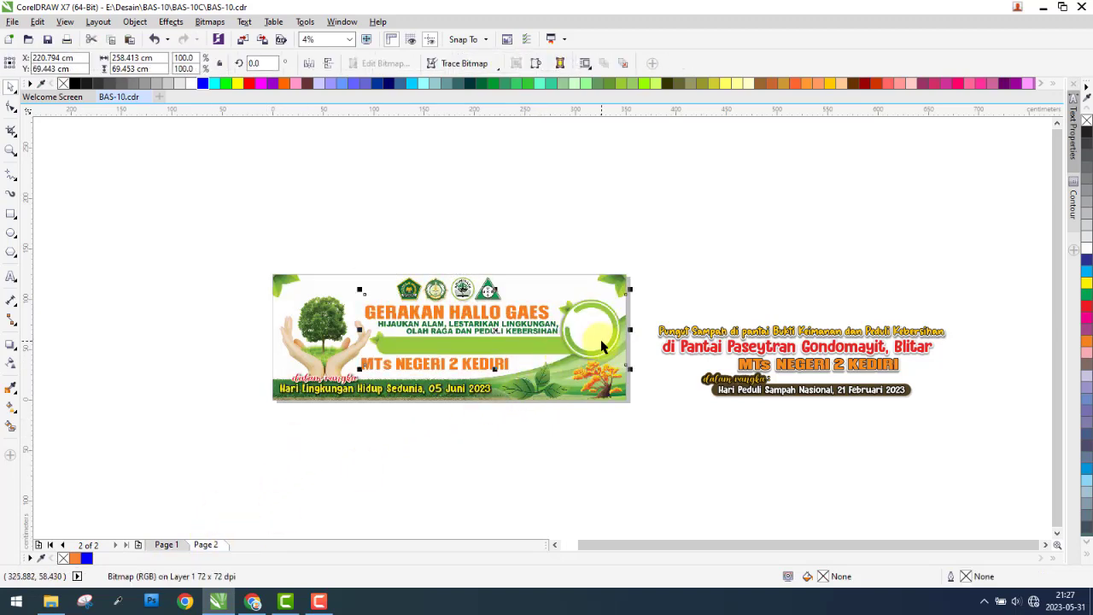
{"action": "left_click", "coordinate": [234, 480]}
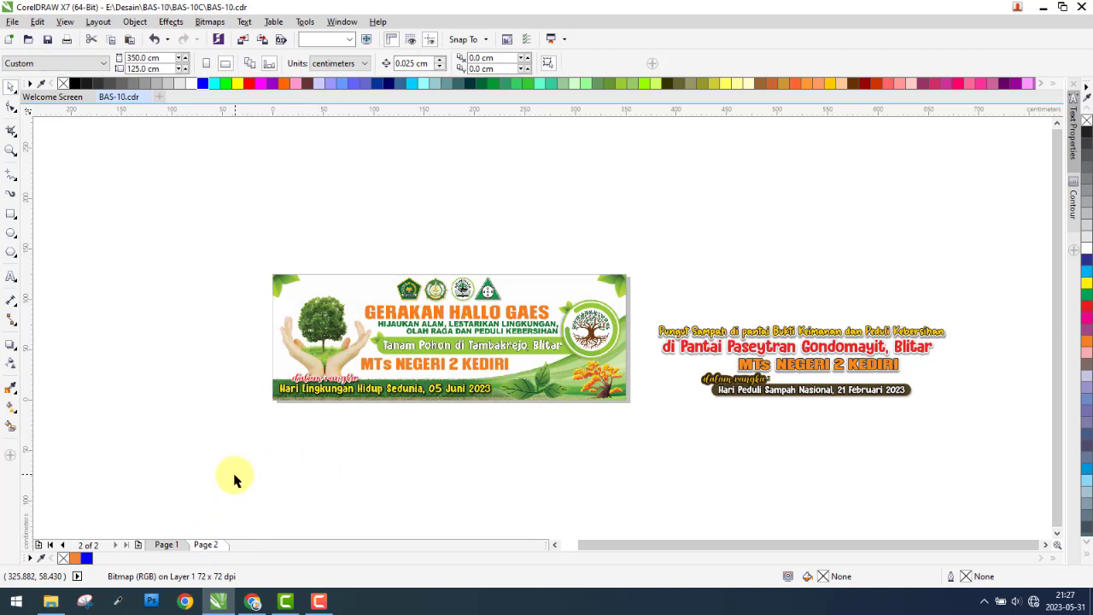
{"action": "left_click", "coordinate": [153, 542]}
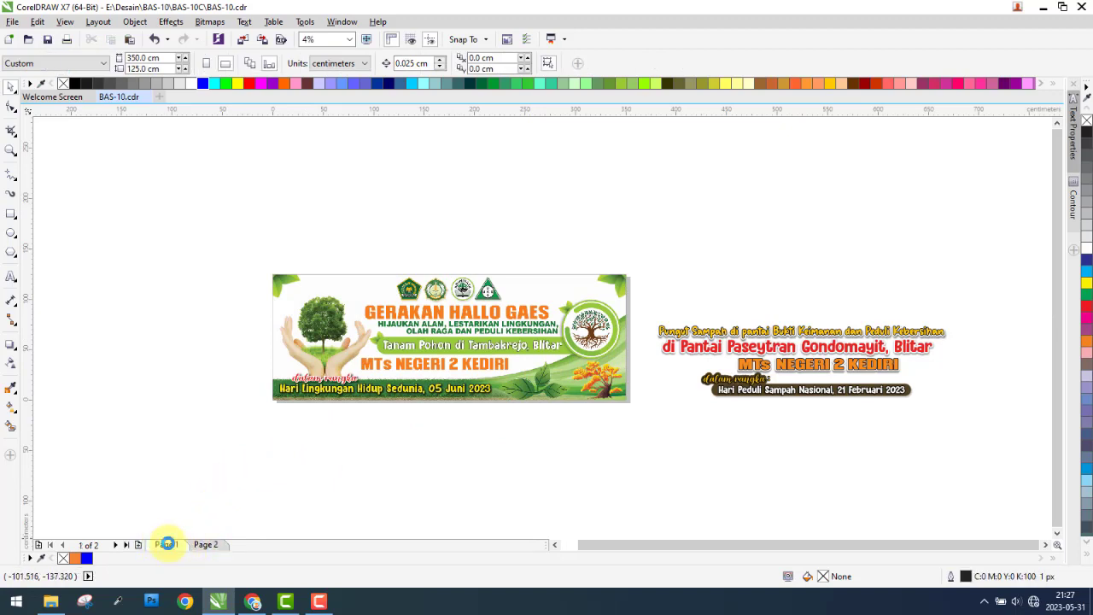
{"action": "left_click", "coordinate": [166, 544]}
{"action": "left_click", "coordinate": [196, 544]}
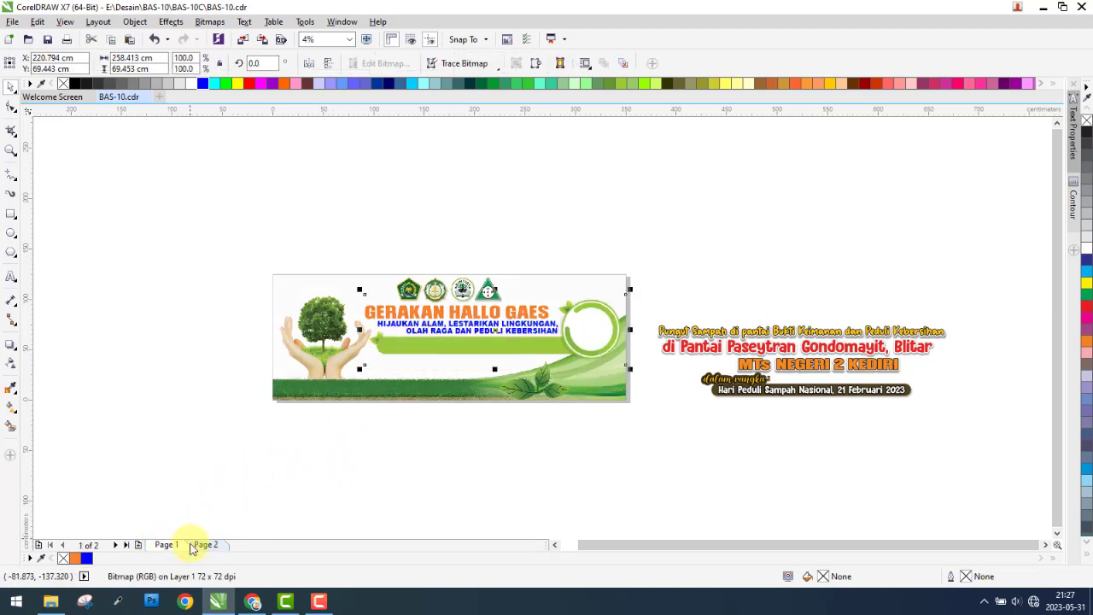
{"action": "scroll", "coordinate": [433, 335], "scroll_direction": "up", "scroll_amount": 5}
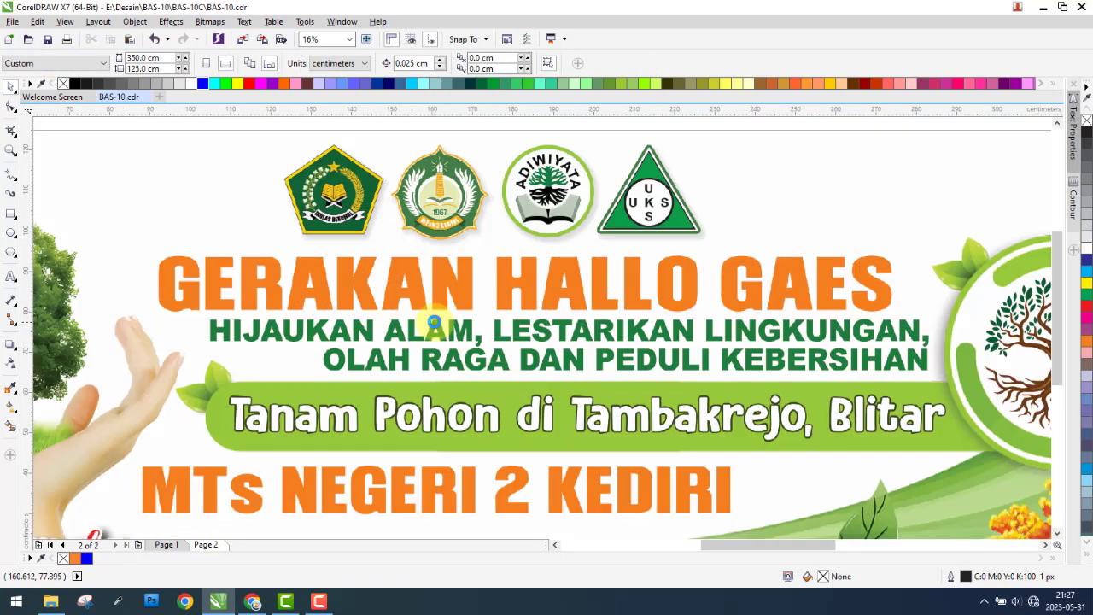
{"action": "scroll", "coordinate": [431, 333], "scroll_direction": "down", "scroll_amount": 3}
{"action": "scroll", "coordinate": [435, 358], "scroll_direction": "down", "scroll_amount": 2}
{"action": "left_click", "coordinate": [442, 385]}
{"action": "left_click_drag", "start_coordinate": [442, 384], "coordinate": [495, 247]}
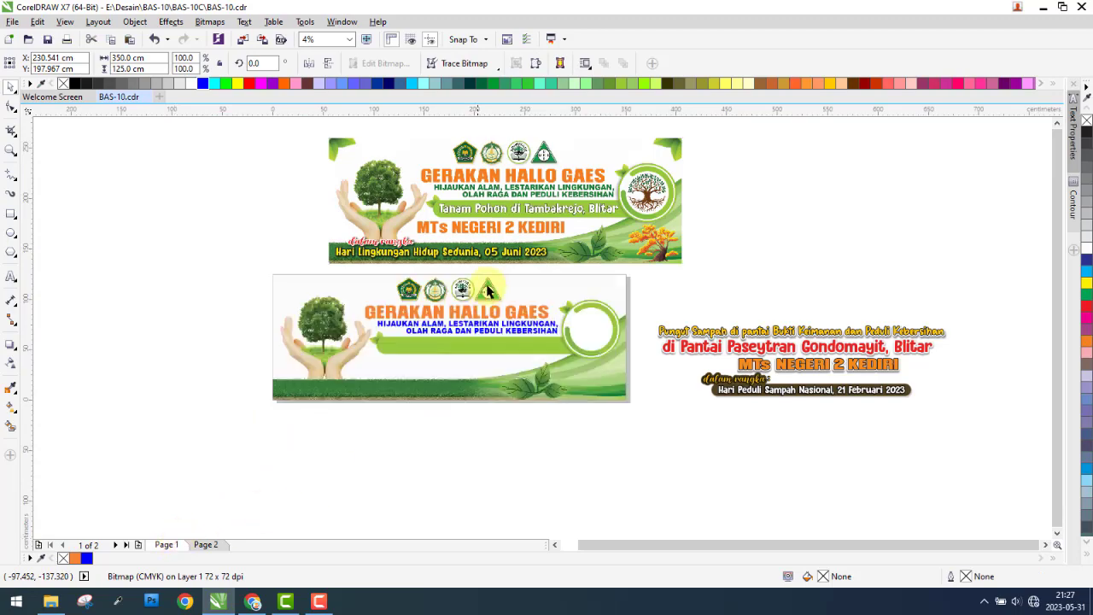
- Sample the dark green from the reference subtitle with the colour eyedropper
{"action": "scroll", "coordinate": [483, 190], "scroll_direction": "up", "scroll_amount": 1}
{"action": "left_click", "coordinate": [6, 389]}
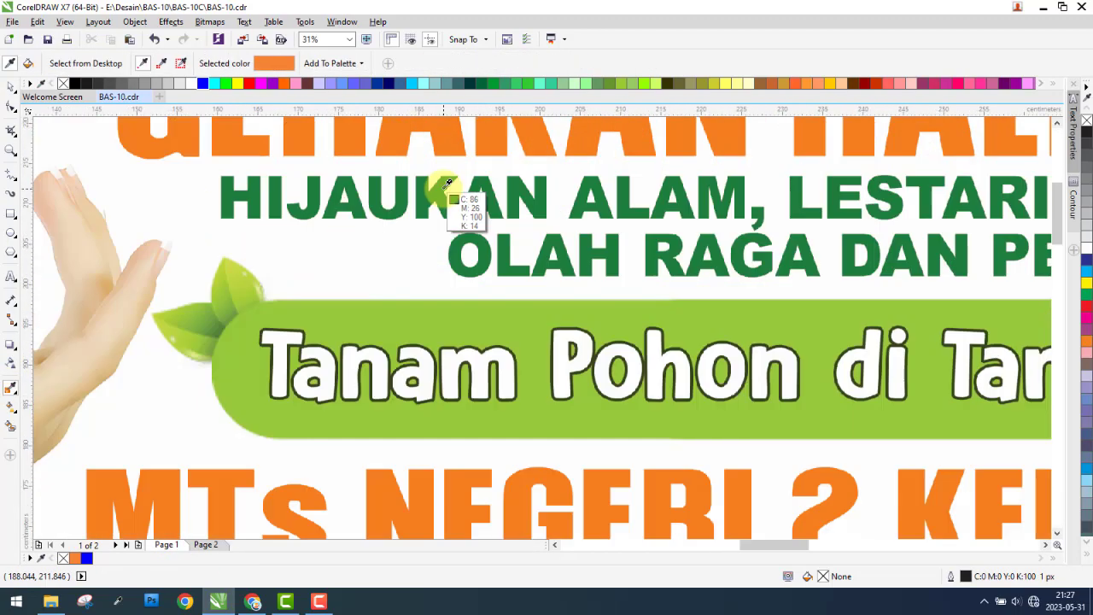
{"action": "scroll", "coordinate": [453, 209], "scroll_direction": "up", "scroll_amount": 2}
{"action": "left_click", "coordinate": [435, 187]}
{"action": "scroll", "coordinate": [431, 185], "scroll_direction": "down", "scroll_amount": 2}
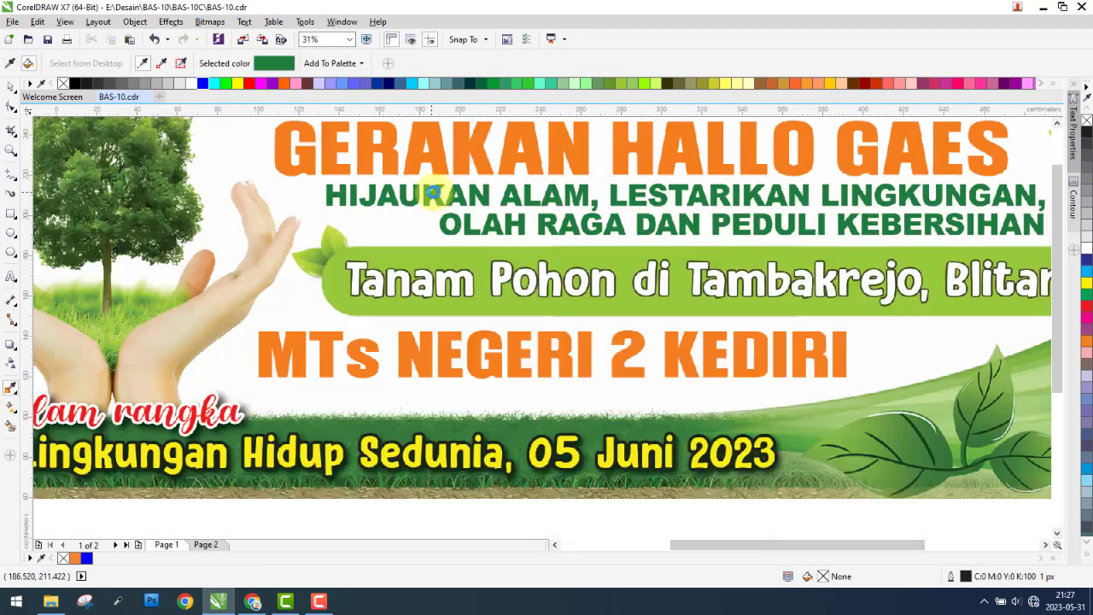
{"action": "scroll", "coordinate": [418, 375], "scroll_direction": "down", "scroll_amount": 1}
{"action": "scroll", "coordinate": [427, 359], "scroll_direction": "down", "scroll_amount": 1}
{"action": "scroll", "coordinate": [444, 333], "scroll_direction": "up", "scroll_amount": 2}
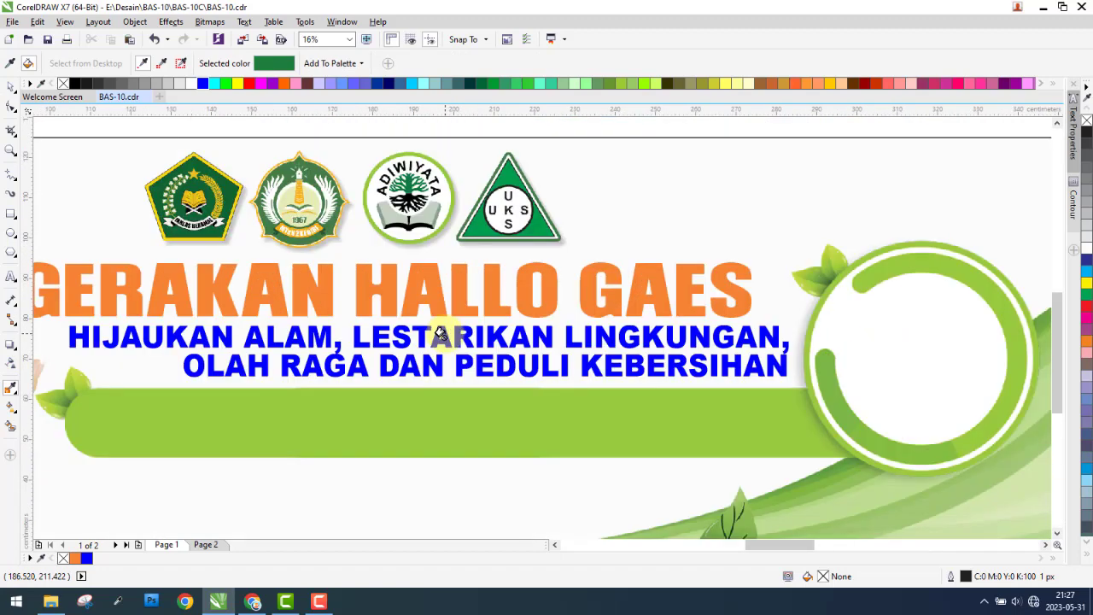
{"action": "scroll", "coordinate": [444, 333], "scroll_direction": "up", "scroll_amount": 2}
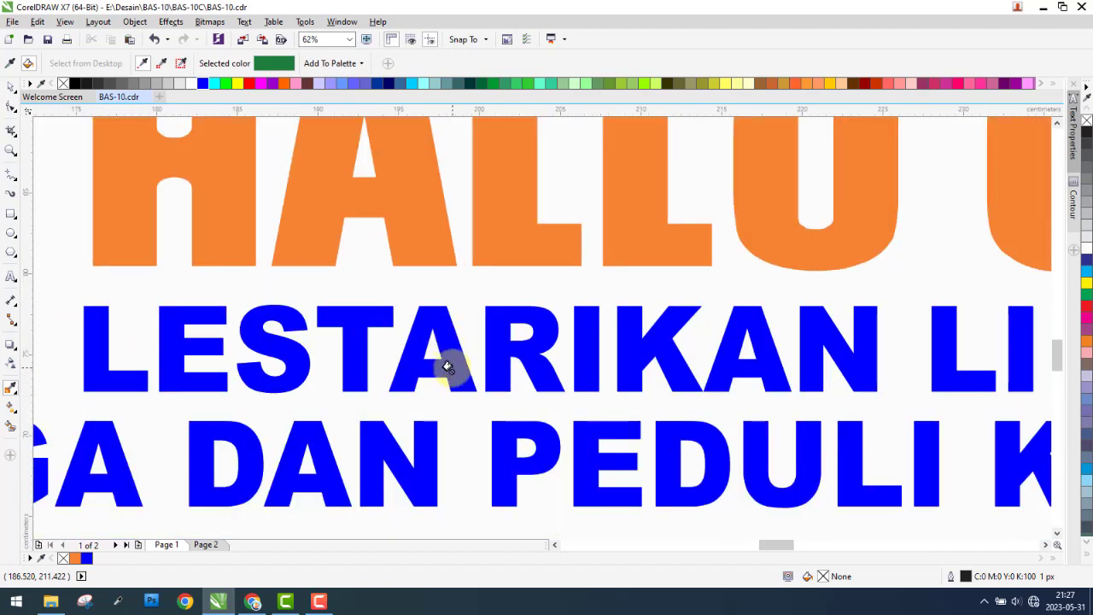
{"action": "scroll", "coordinate": [447, 367], "scroll_direction": "down", "scroll_amount": 1}
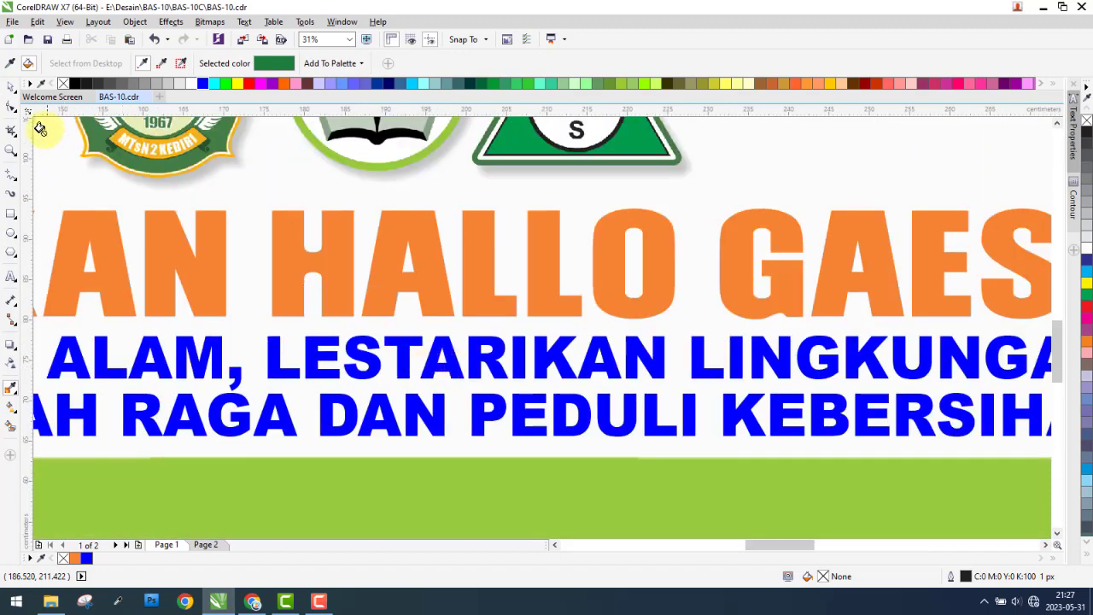
- Delete the green bar and circle image
{"action": "left_click", "coordinate": [11, 87]}
{"action": "left_click", "coordinate": [361, 366]}
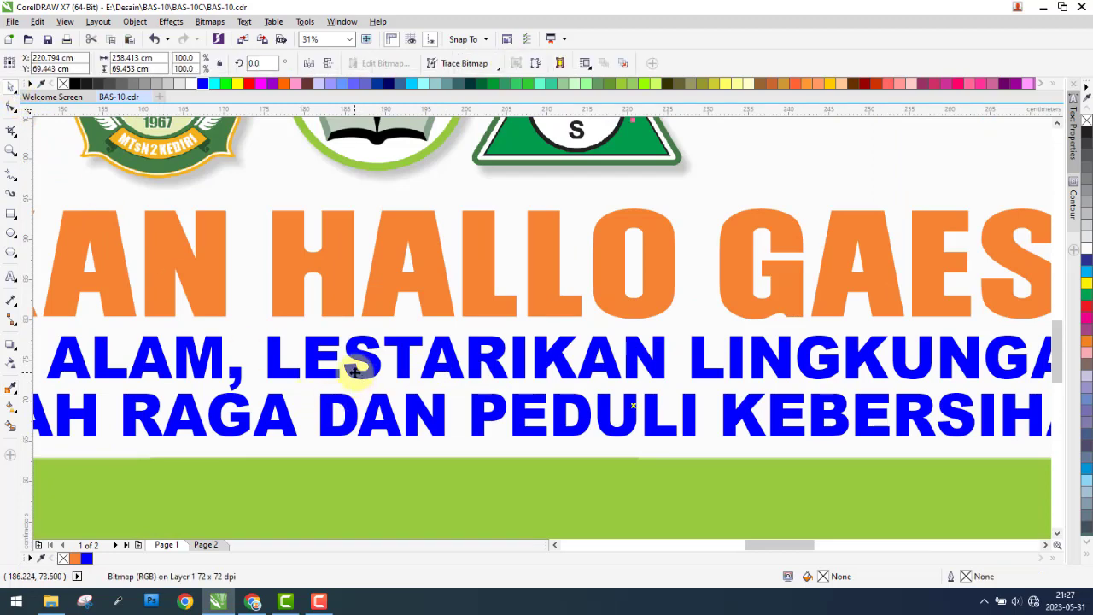
{"action": "scroll", "coordinate": [380, 371], "scroll_direction": "down", "scroll_amount": 1}
{"action": "scroll", "coordinate": [380, 371], "scroll_direction": "down", "scroll_amount": 1}
{"action": "scroll", "coordinate": [384, 372], "scroll_direction": "down", "scroll_amount": 2}
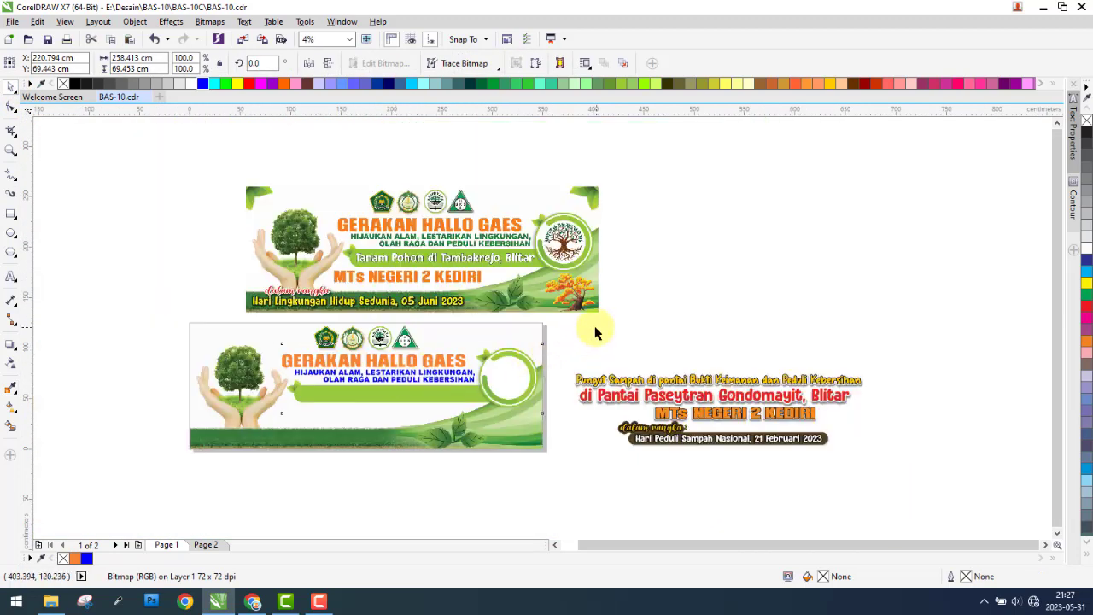
{"action": "left_click", "coordinate": [512, 375]}
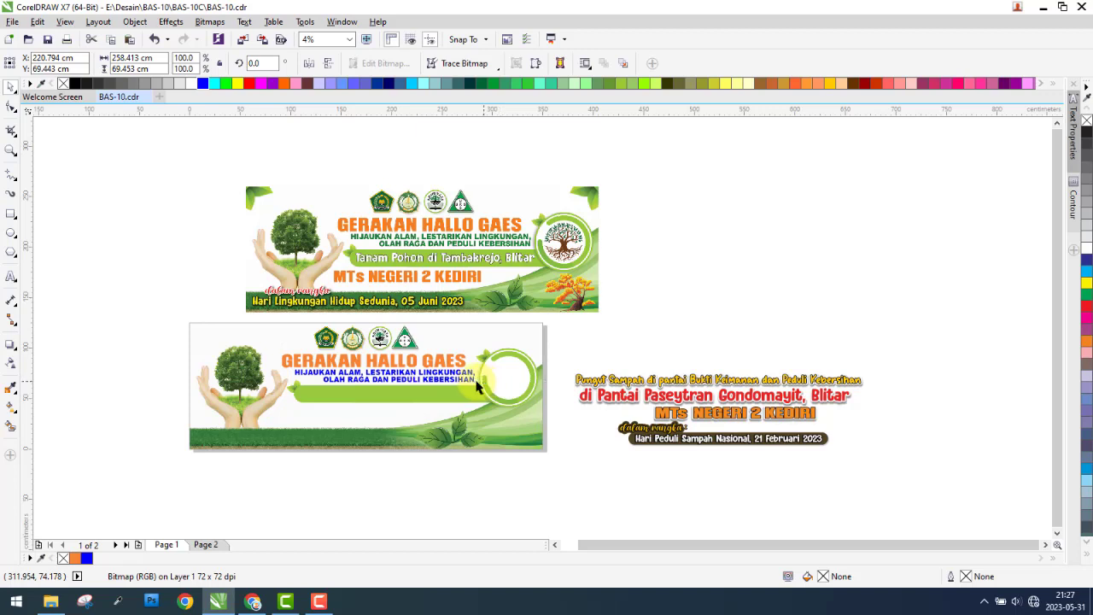
{"action": "key", "text": "Delete"}
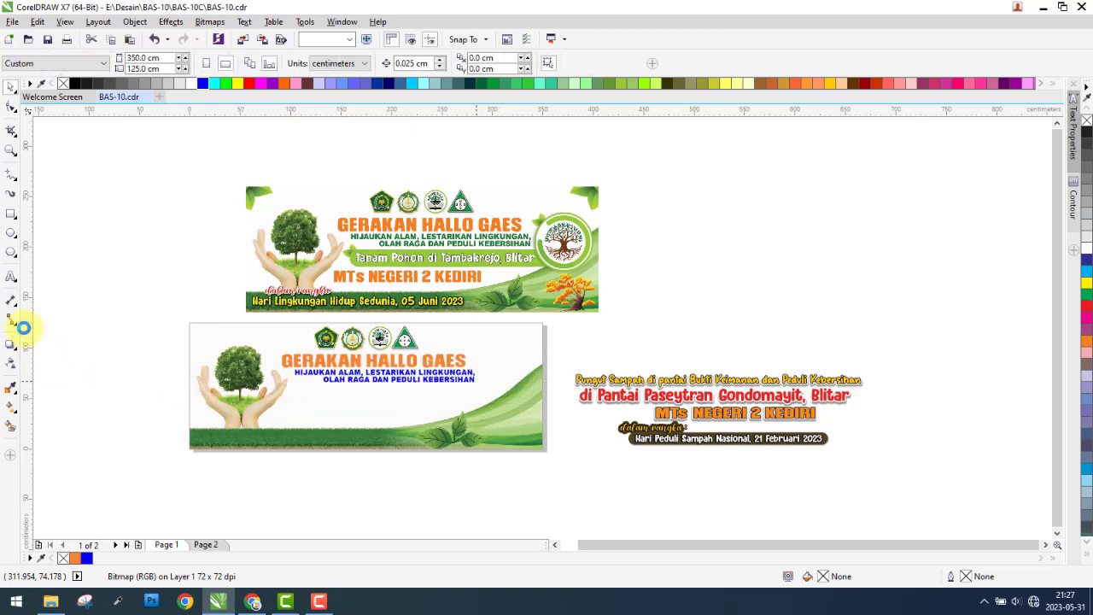
- Apply the sampled dark green to both subtitle lines
{"action": "left_click", "coordinate": [11, 389]}
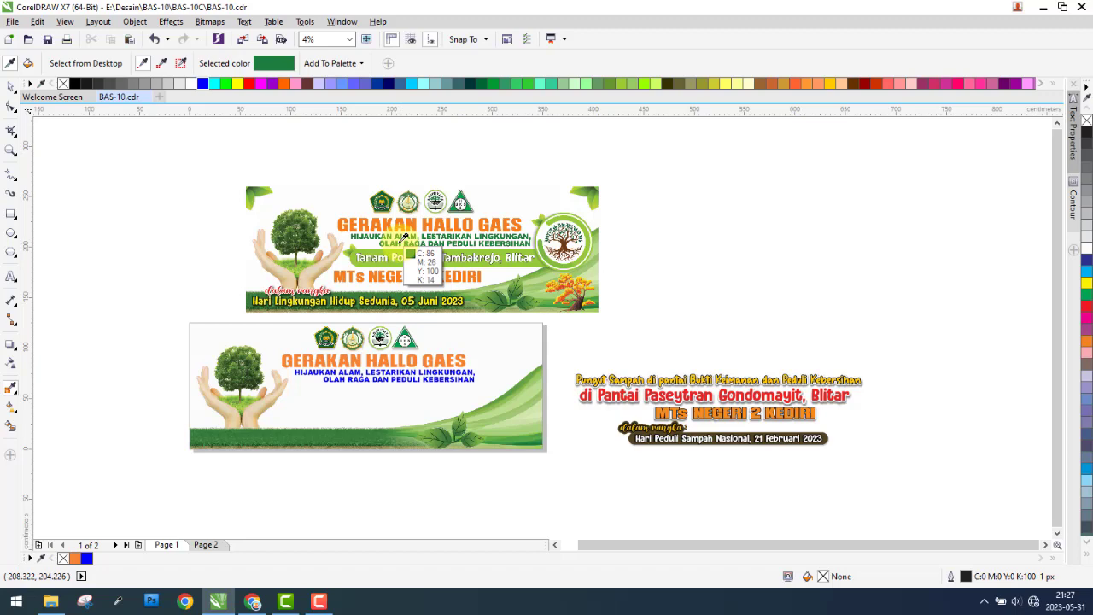
{"action": "scroll", "coordinate": [385, 373], "scroll_direction": "up", "scroll_amount": 3}
{"action": "scroll", "coordinate": [386, 372], "scroll_direction": "up", "scroll_amount": 2}
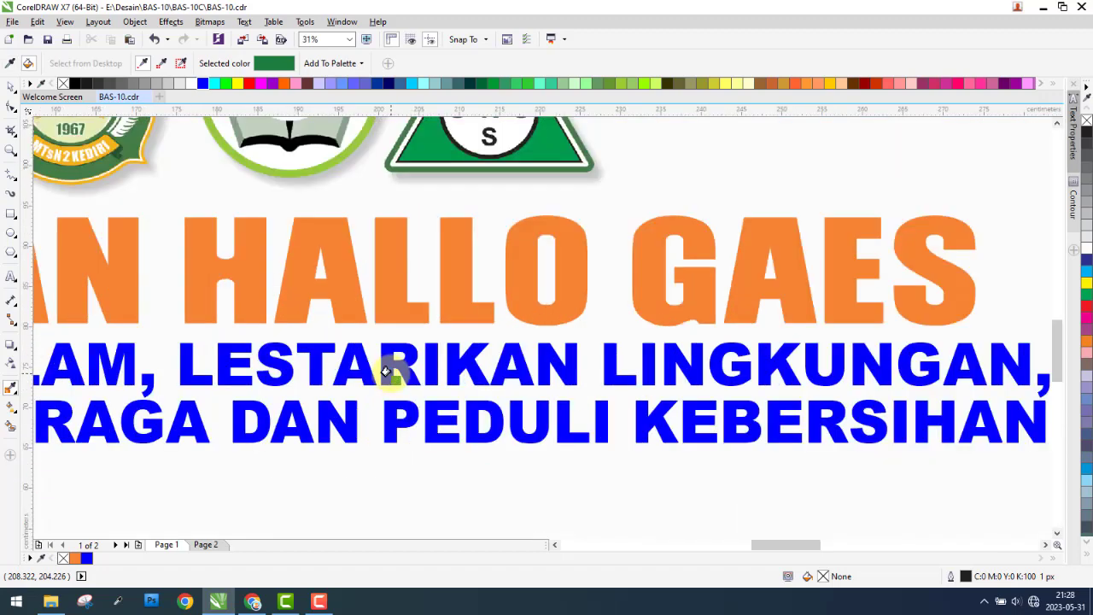
{"action": "left_click", "coordinate": [385, 372]}
{"action": "left_click", "coordinate": [390, 417]}
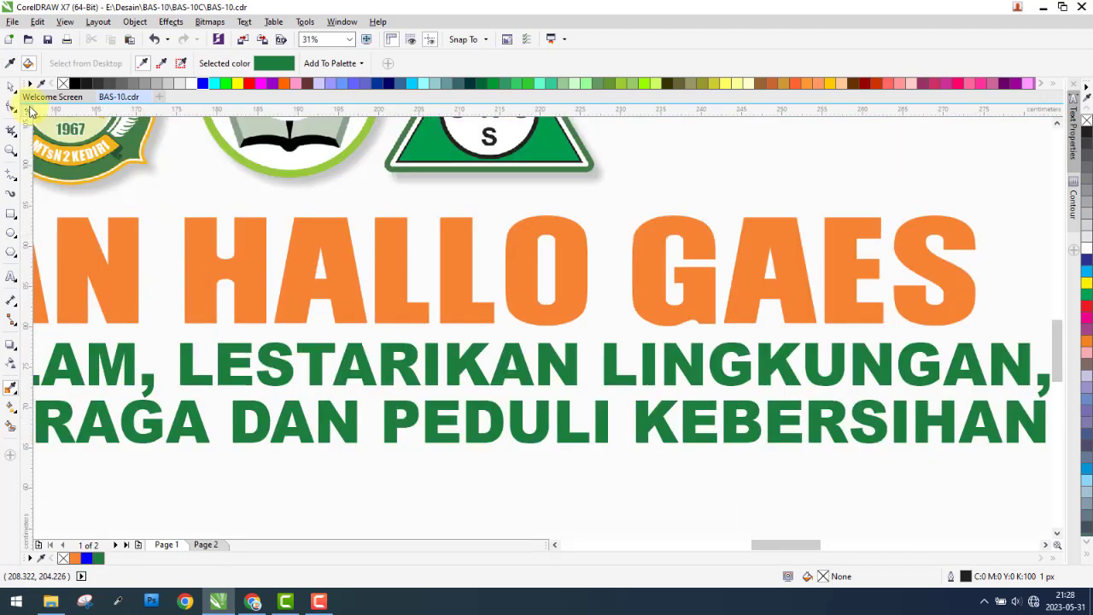
{"action": "left_click", "coordinate": [11, 89]}
{"action": "scroll", "coordinate": [156, 244], "scroll_direction": "down", "scroll_amount": 3}
- Bring the banner image forward and push the white background behind the green band
{"action": "scroll", "coordinate": [225, 251], "scroll_direction": "down", "scroll_amount": 3}
{"action": "left_click", "coordinate": [275, 273]}
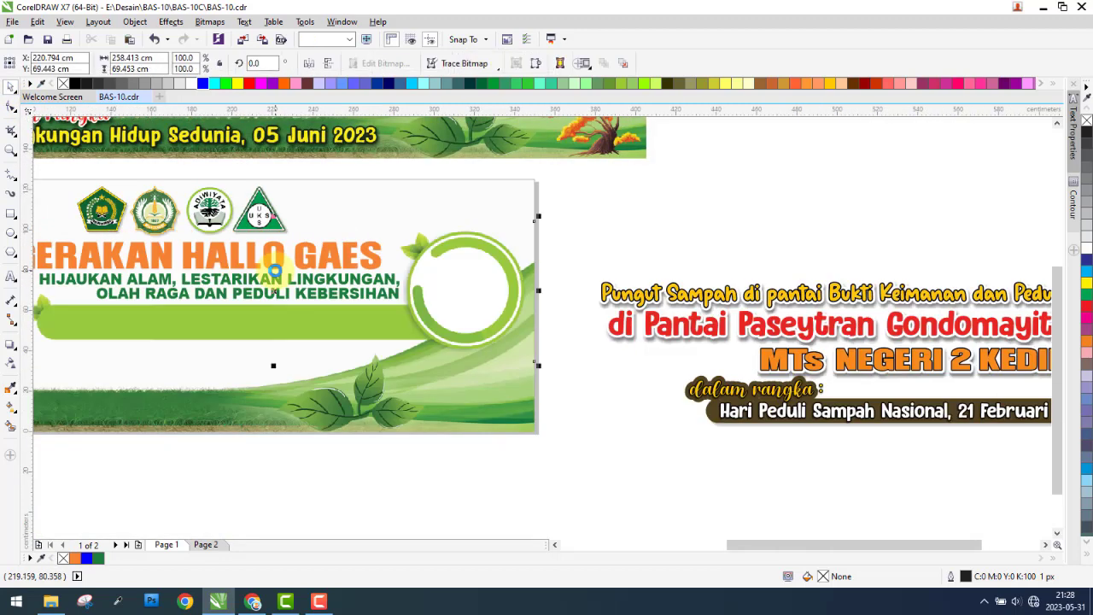
{"action": "right_click", "coordinate": [463, 259]}
{"action": "mouse_move", "coordinate": [512, 449]}
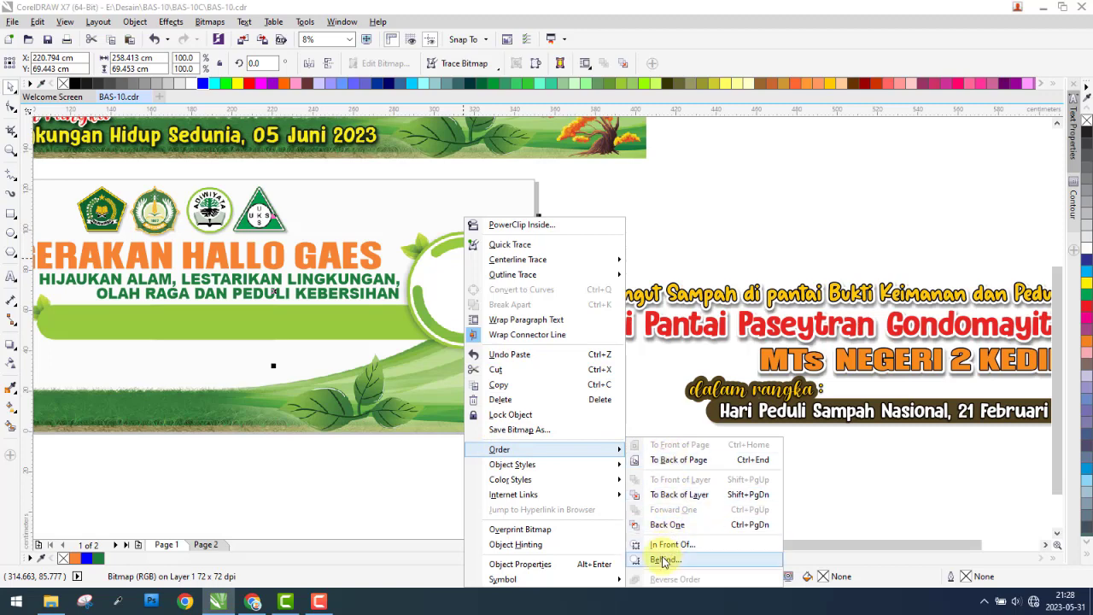
{"action": "left_click", "coordinate": [671, 547]}
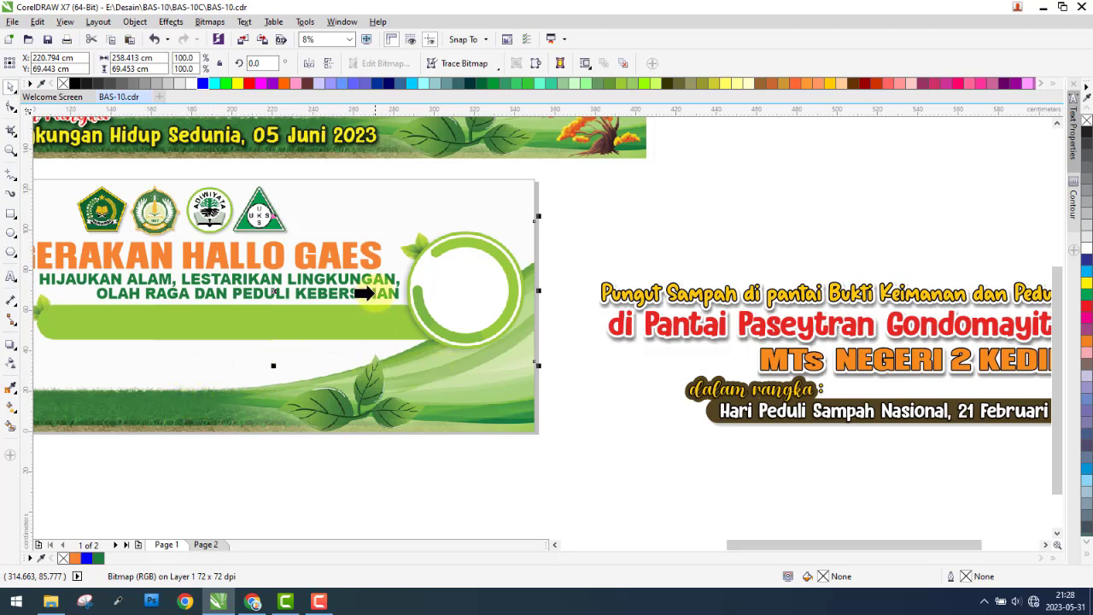
{"action": "left_click", "coordinate": [429, 185]}
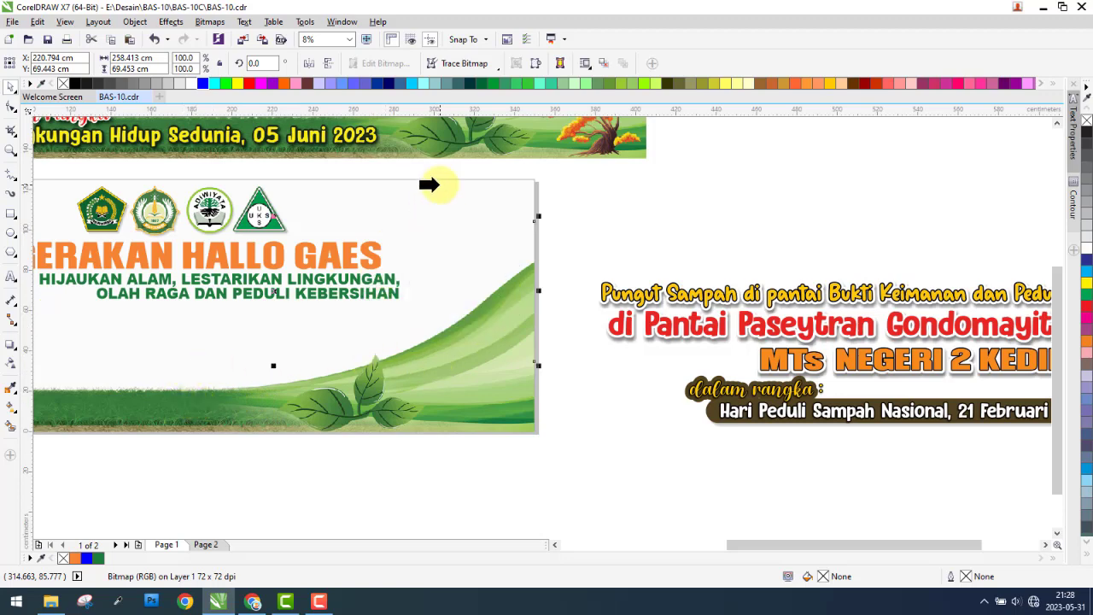
{"action": "right_click", "coordinate": [510, 185]}
{"action": "mouse_move", "coordinate": [546, 418]}
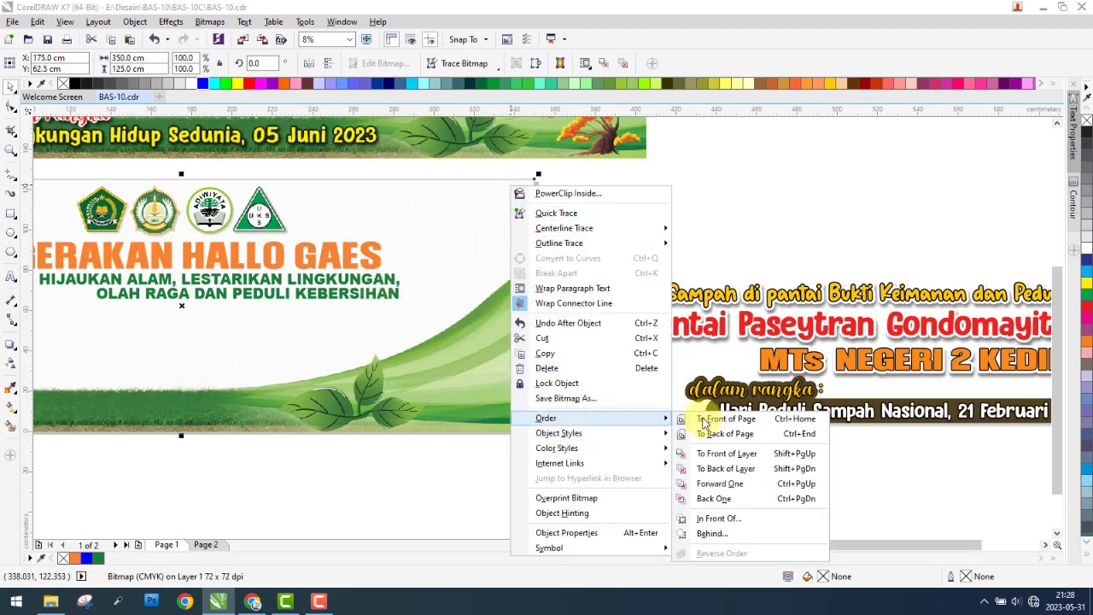
{"action": "left_click", "coordinate": [724, 468]}
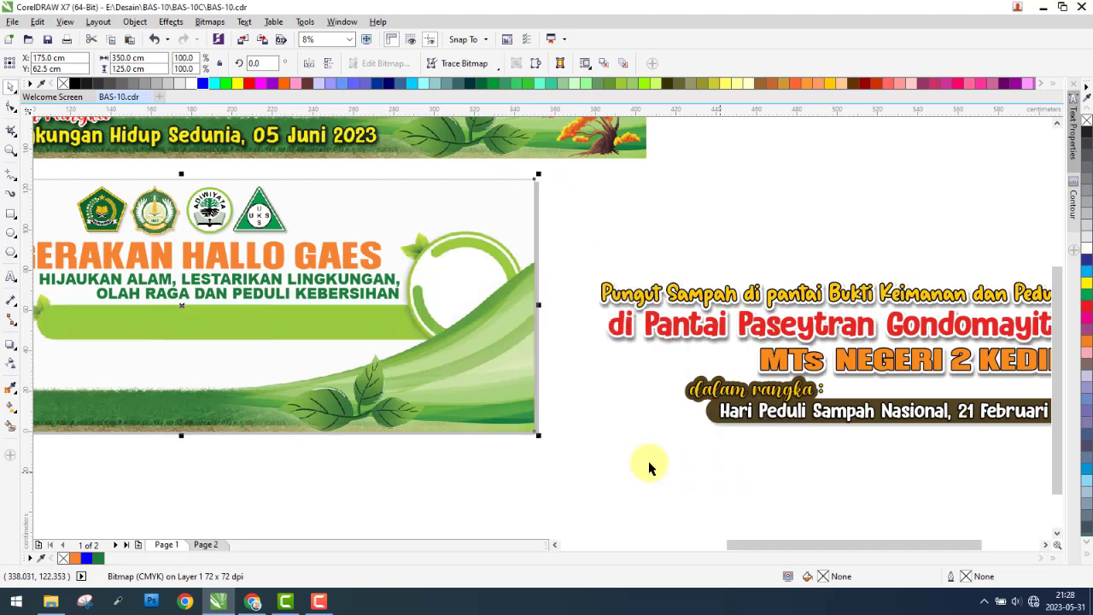
- Place the green band image behind the circle ring
{"action": "left_click", "coordinate": [474, 367]}
{"action": "right_click", "coordinate": [476, 370]}
{"action": "mouse_move", "coordinate": [511, 449]}
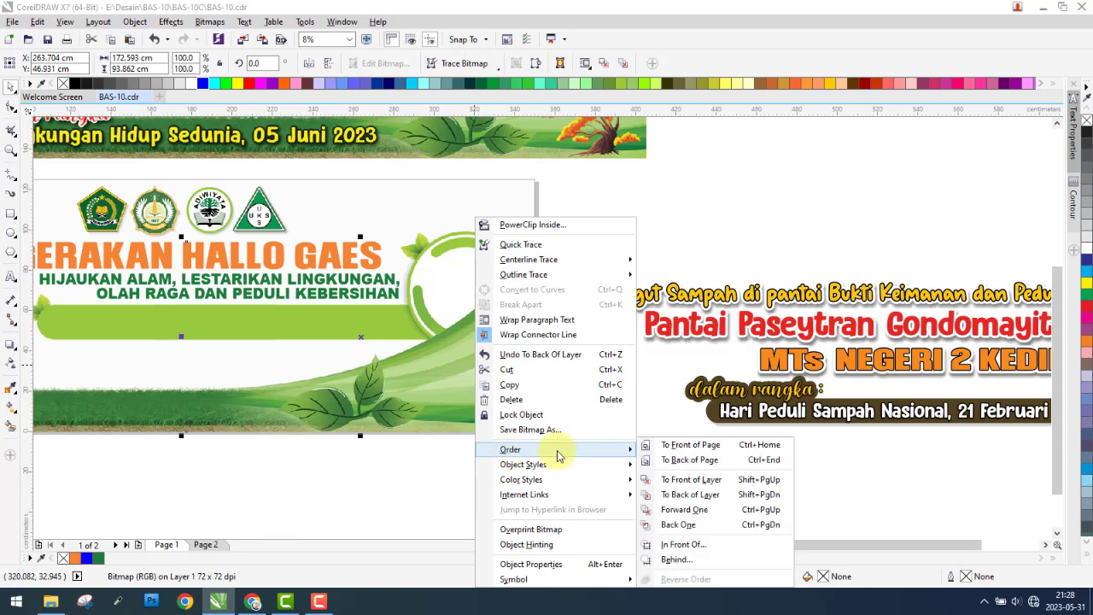
{"action": "left_click", "coordinate": [679, 561]}
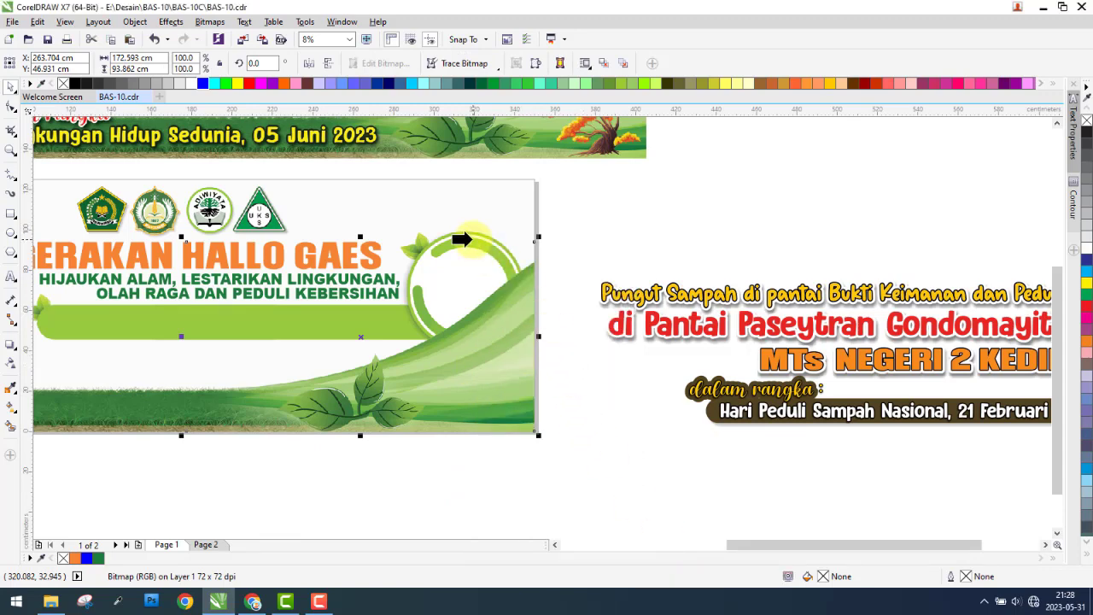
{"action": "left_click", "coordinate": [461, 239]}
{"action": "left_click", "coordinate": [563, 323]}
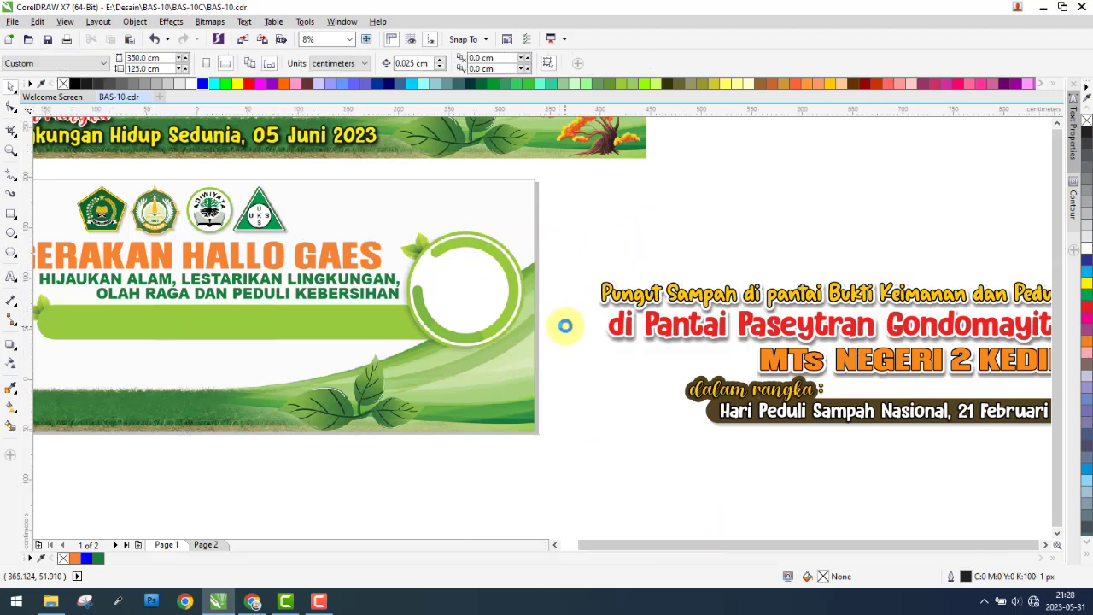
{"action": "scroll", "coordinate": [565, 325], "scroll_direction": "down", "scroll_amount": 2}
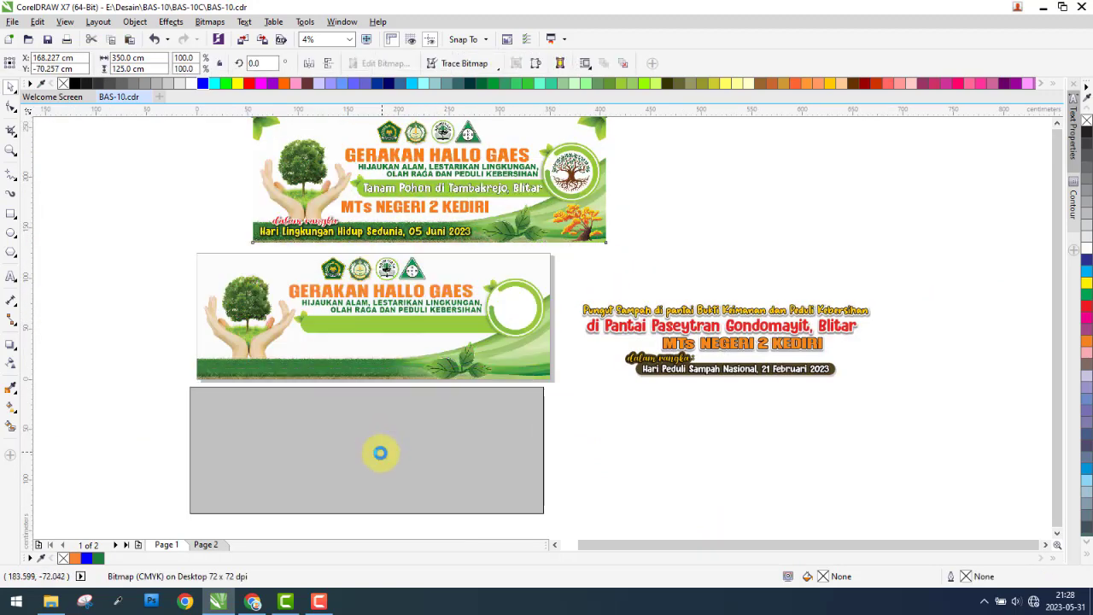
- Move the tree banner to Page 2 and centre it on the page
{"action": "left_click_drag", "start_coordinate": [444, 187], "coordinate": [375, 451]}
{"action": "left_click", "coordinate": [207, 545]}
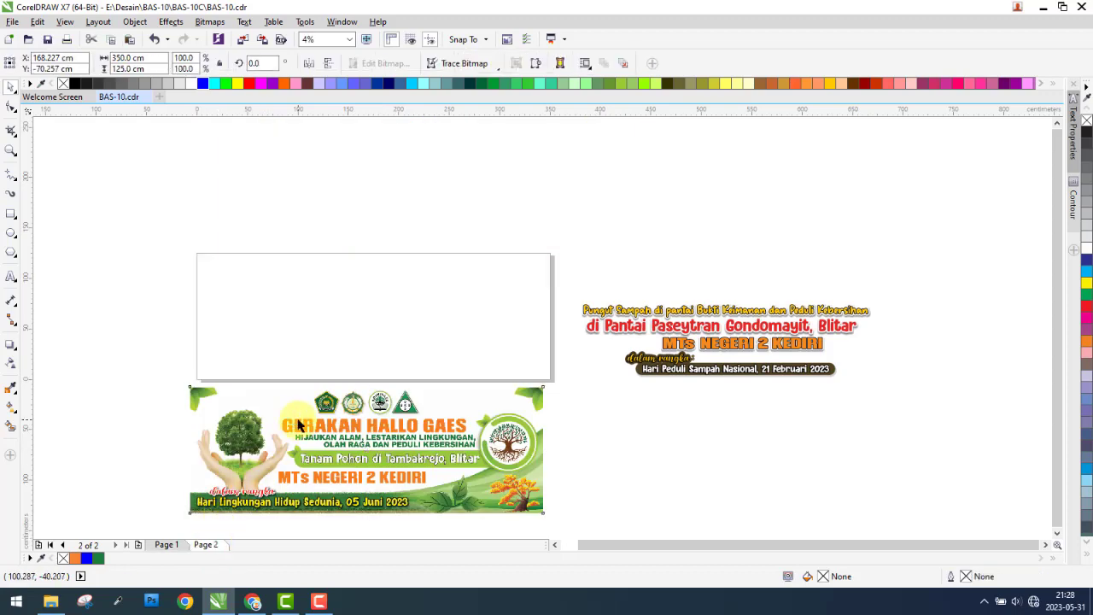
{"action": "key", "text": "p"}
{"action": "left_click", "coordinate": [390, 414]}
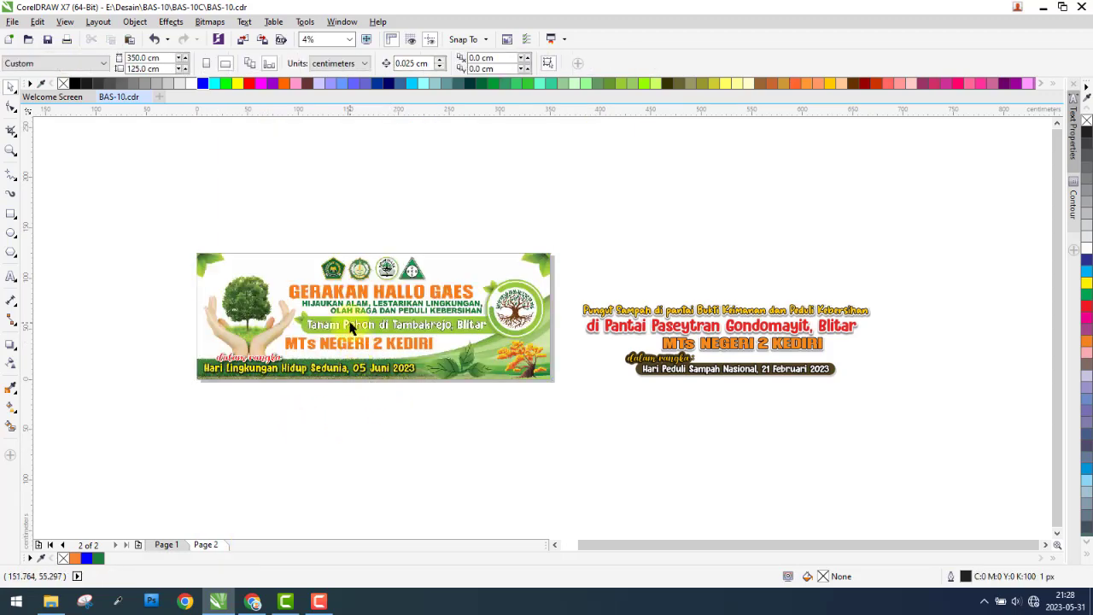
- Drag the Hari Peduli Sampah Nasional date line onto the banner
{"action": "scroll", "coordinate": [354, 329], "scroll_direction": "up", "scroll_amount": 2}
{"action": "scroll", "coordinate": [316, 325], "scroll_direction": "up", "scroll_amount": 1}
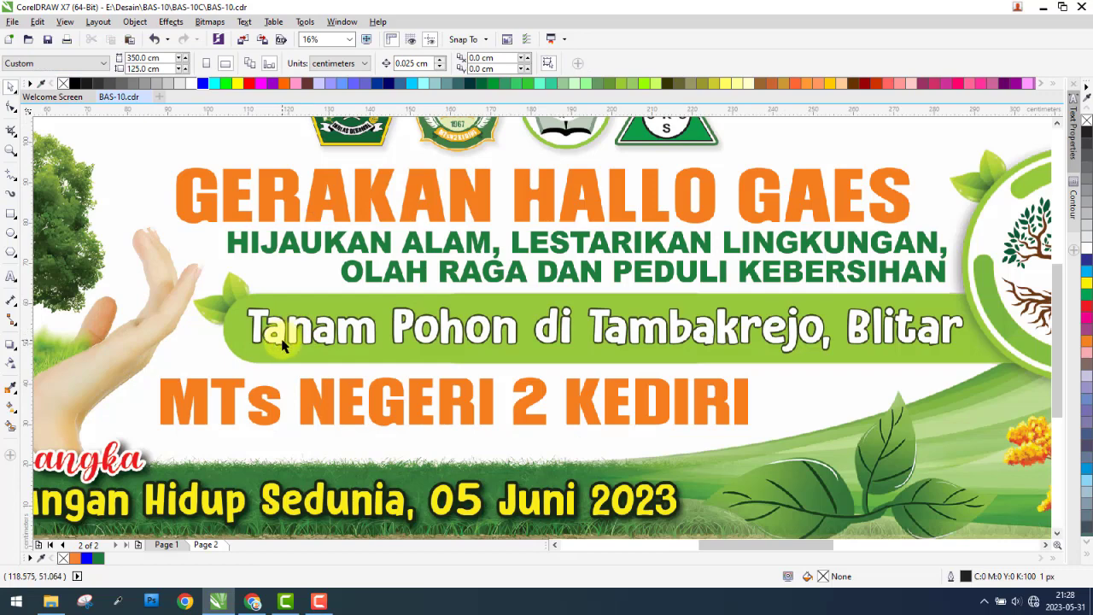
{"action": "scroll", "coordinate": [281, 343], "scroll_direction": "down", "scroll_amount": 1}
{"action": "left_click_drag", "start_coordinate": [945, 426], "coordinate": [359, 361]}
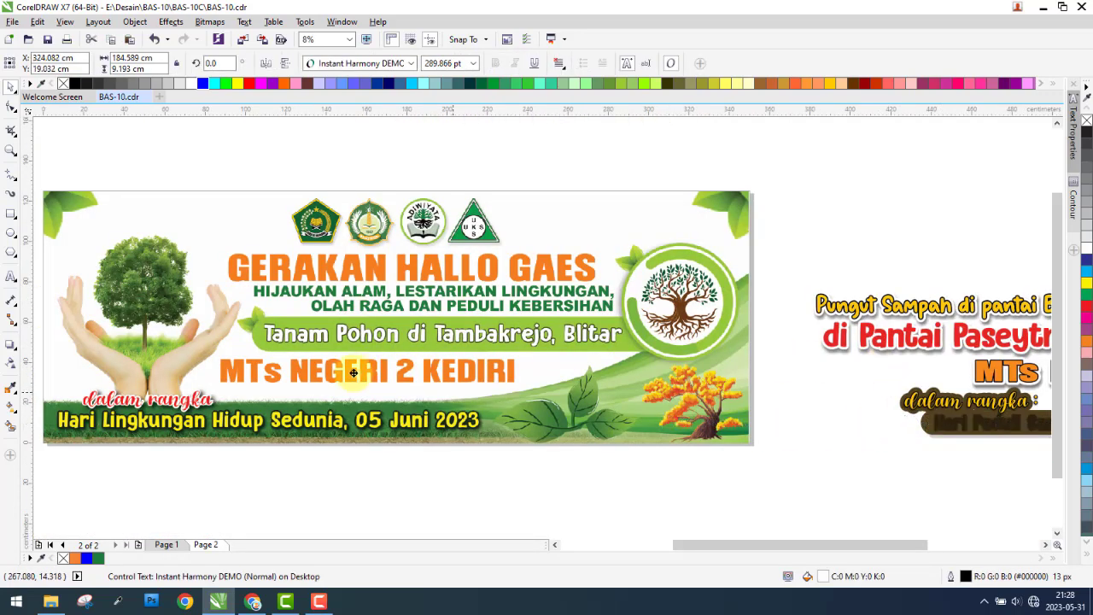
{"action": "scroll", "coordinate": [358, 361], "scroll_direction": "up", "scroll_amount": 1}
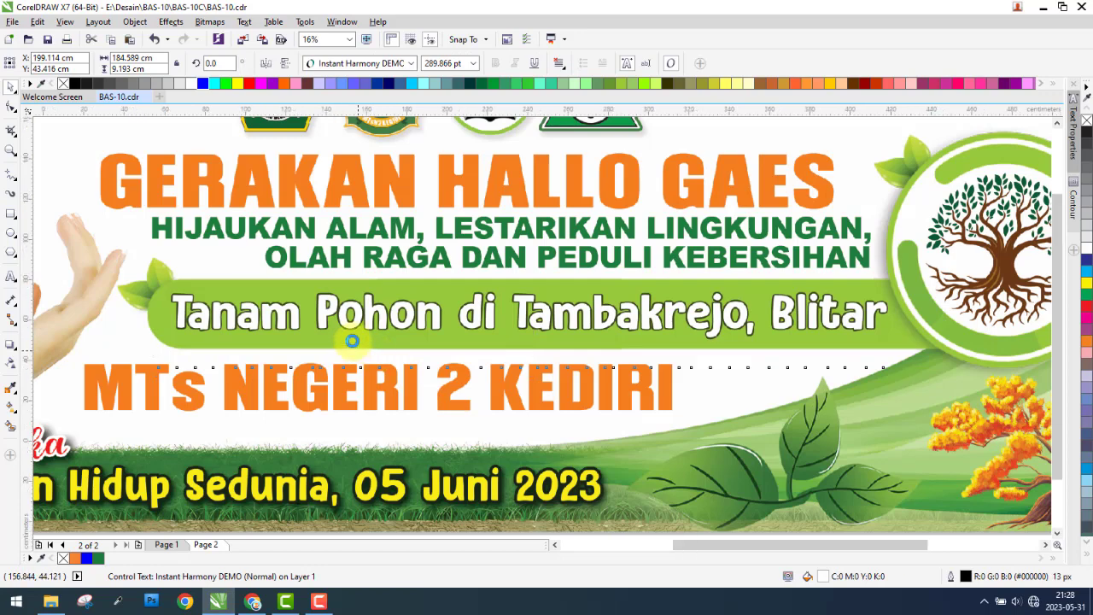
{"action": "scroll", "coordinate": [354, 348], "scroll_direction": "down", "scroll_amount": 1}
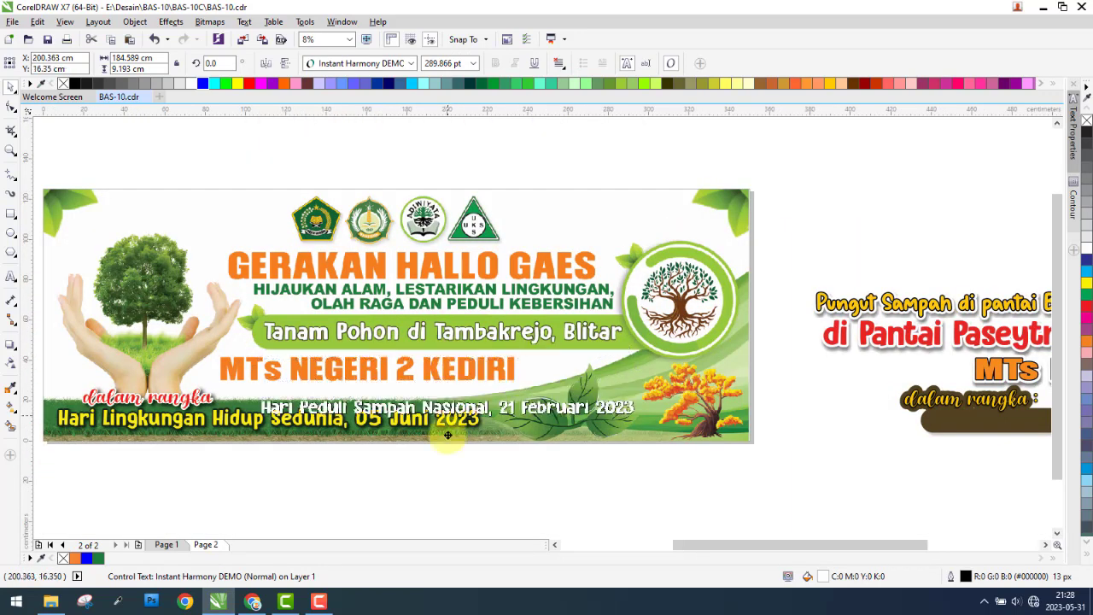
- Stack the banner image behind the date line so the text shows in front
{"action": "left_click_drag", "start_coordinate": [450, 361], "coordinate": [475, 463]}
{"action": "left_click", "coordinate": [602, 398]}
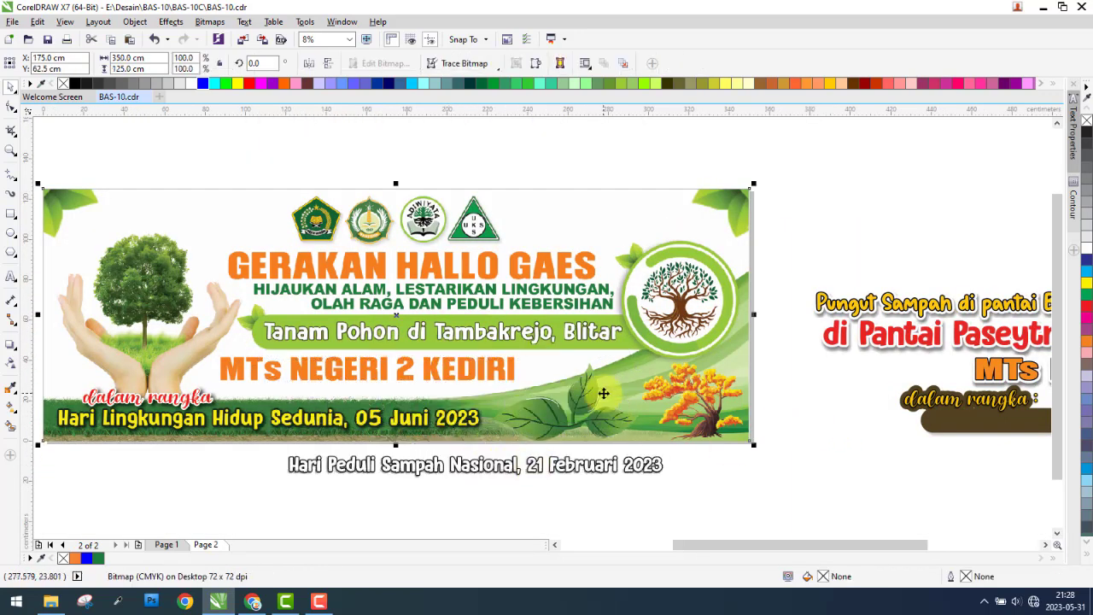
{"action": "right_click", "coordinate": [603, 396]}
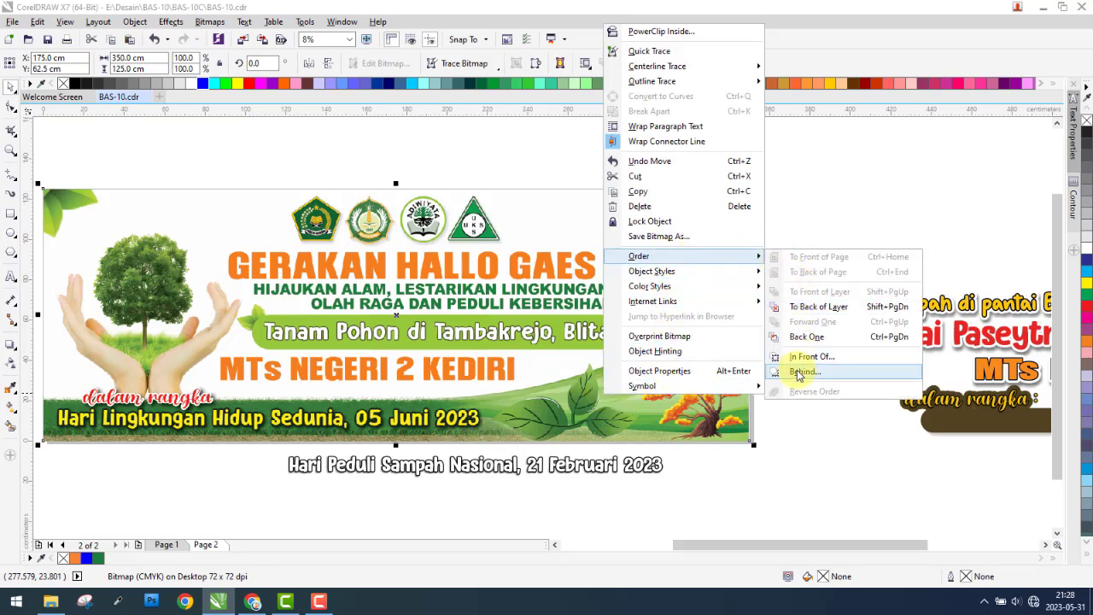
{"action": "left_click", "coordinate": [811, 356]}
{"action": "left_click", "coordinate": [578, 476]}
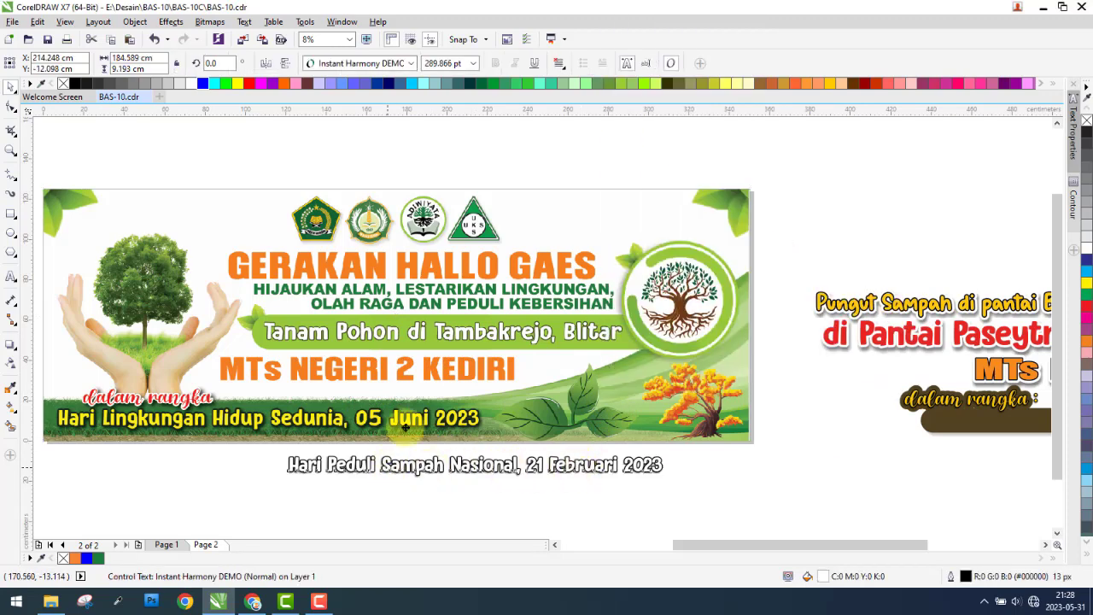
- Move the date line just under Tanam Pohon and delete its old wording
{"action": "left_click_drag", "start_coordinate": [427, 468], "coordinate": [295, 353]}
{"action": "scroll", "coordinate": [295, 351], "scroll_direction": "up", "scroll_amount": 1}
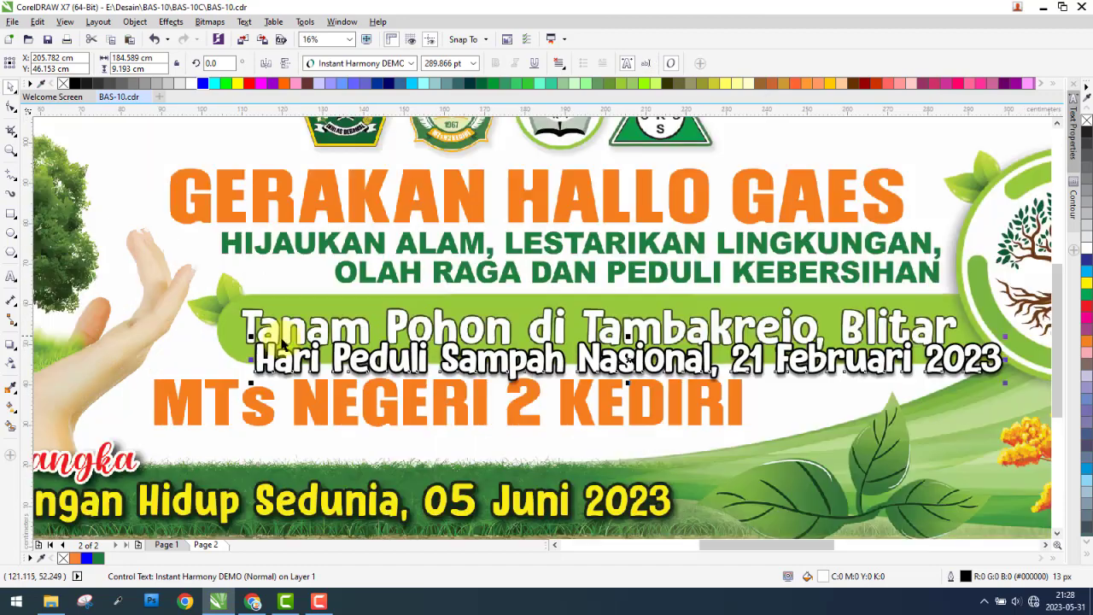
{"action": "scroll", "coordinate": [273, 342], "scroll_direction": "up", "scroll_amount": 1}
{"action": "scroll", "coordinate": [248, 343], "scroll_direction": "up", "scroll_amount": 1}
{"action": "scroll", "coordinate": [233, 348], "scroll_direction": "up", "scroll_amount": 1}
{"action": "scroll", "coordinate": [60, 354], "scroll_direction": "up", "scroll_amount": 1}
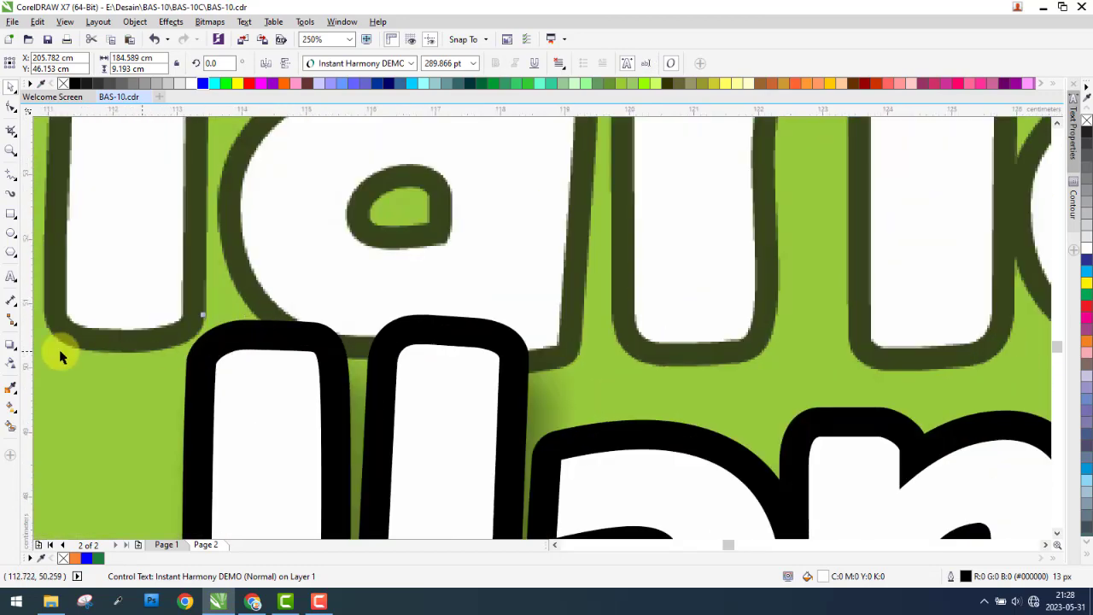
{"action": "scroll", "coordinate": [262, 363], "scroll_direction": "down", "scroll_amount": 2}
{"action": "scroll", "coordinate": [264, 375], "scroll_direction": "down", "scroll_amount": 2}
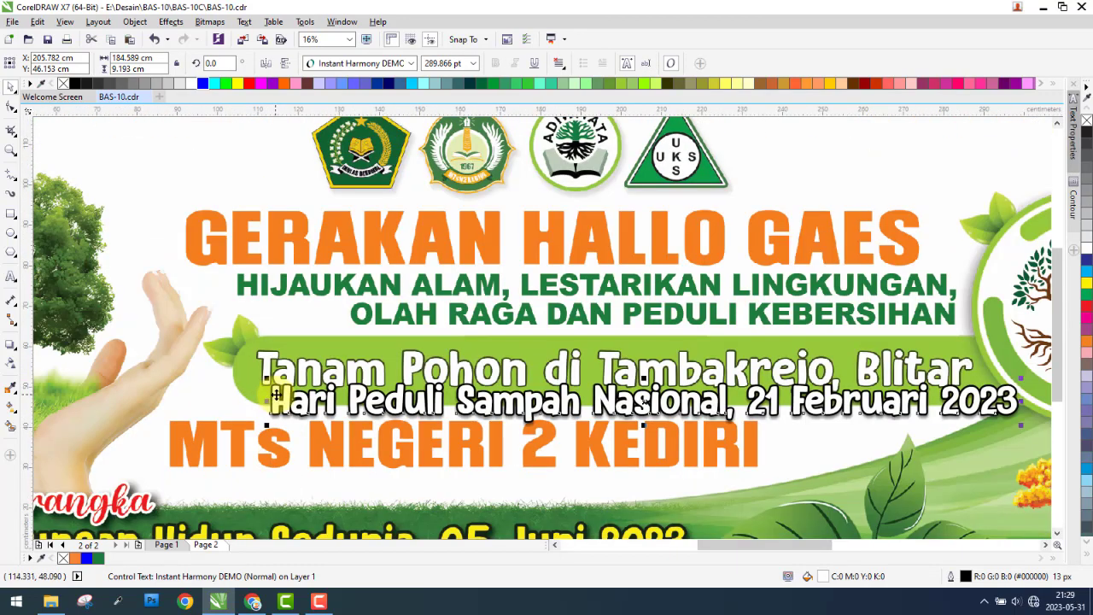
{"action": "double_click", "coordinate": [272, 403]}
{"action": "key", "text": "ctrl+a"}
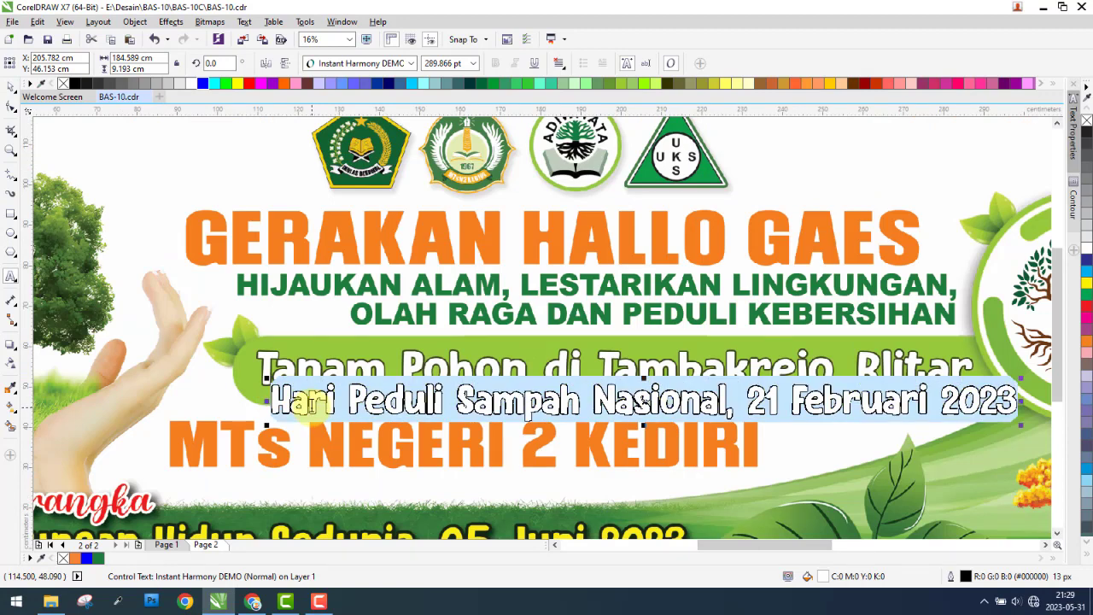
{"action": "key", "text": "Delete"}
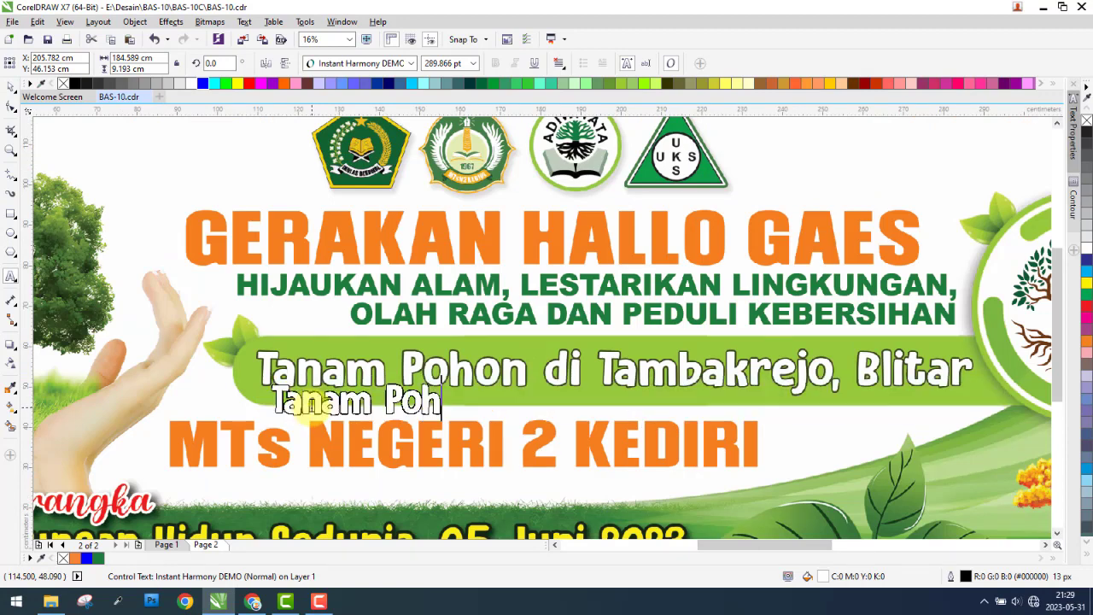
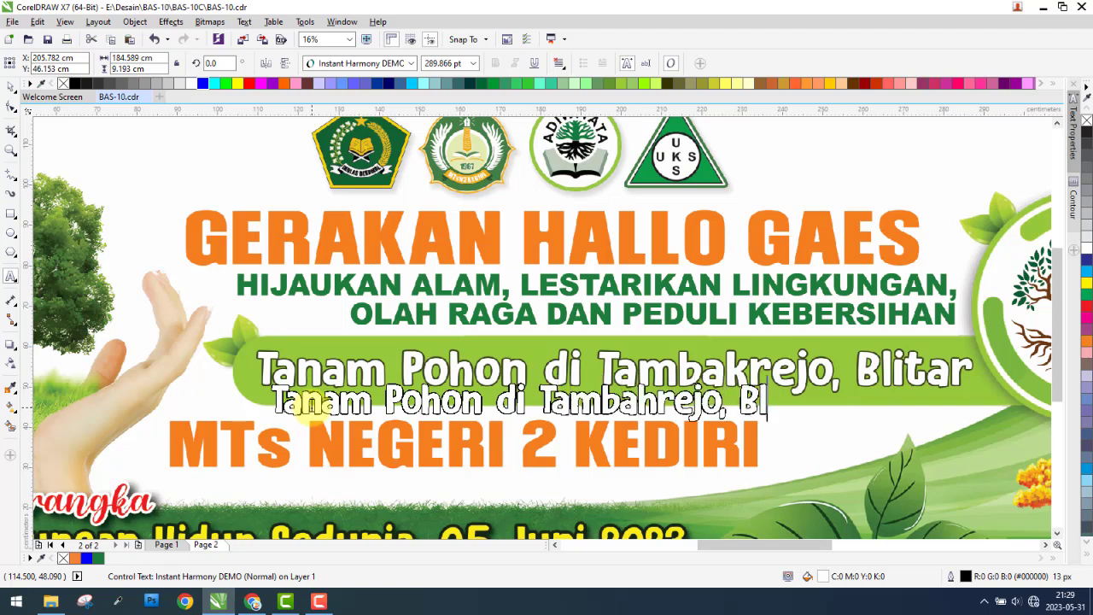
- Enlarge the Tambahrejo title line, trying and then removing a drop shadow
{"action": "left_click", "coordinate": [7, 89]}
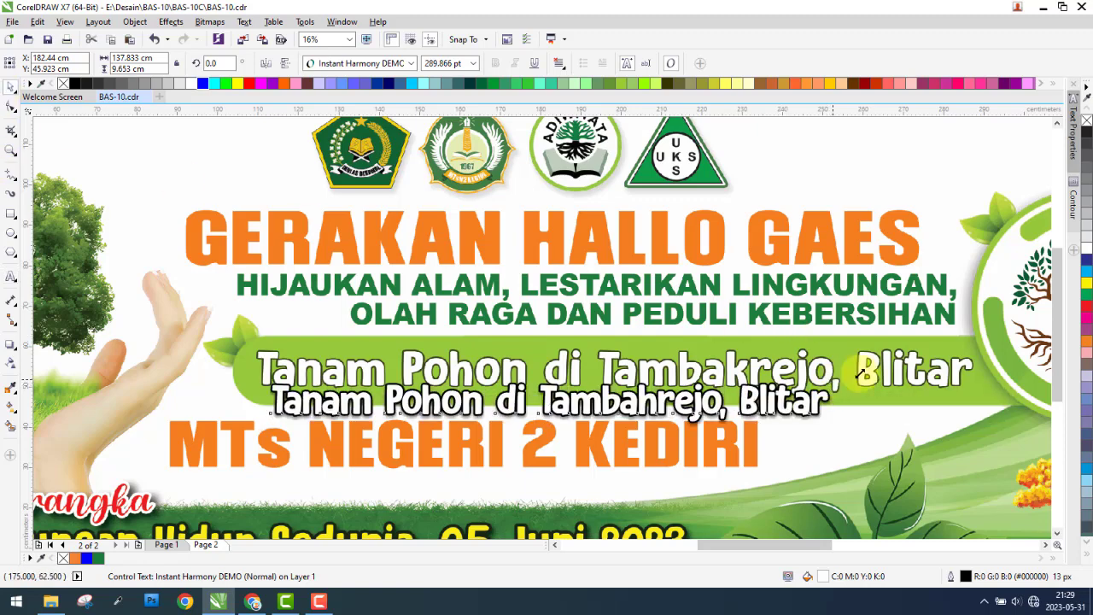
{"action": "left_click_drag", "start_coordinate": [830, 386], "coordinate": [939, 375]}
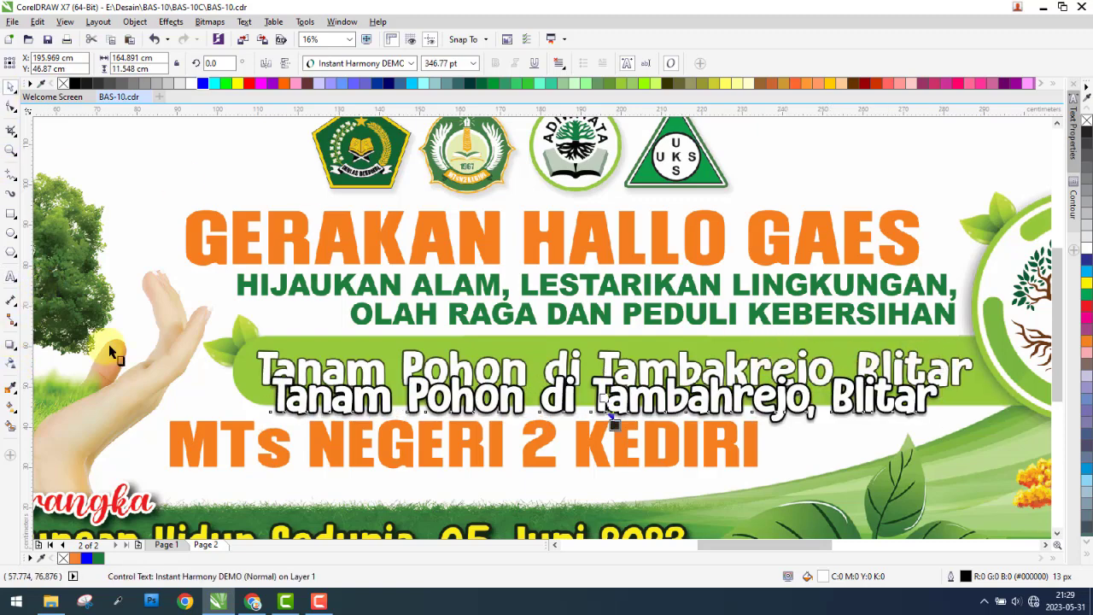
{"action": "left_click", "coordinate": [10, 345]}
{"action": "mouse_move", "coordinate": [612, 419]}
{"action": "left_mouse_down"}
{"action": "mouse_move", "coordinate": [595, 278]}
{"action": "mouse_move", "coordinate": [624, 443]}
{"action": "left_mouse_up"}
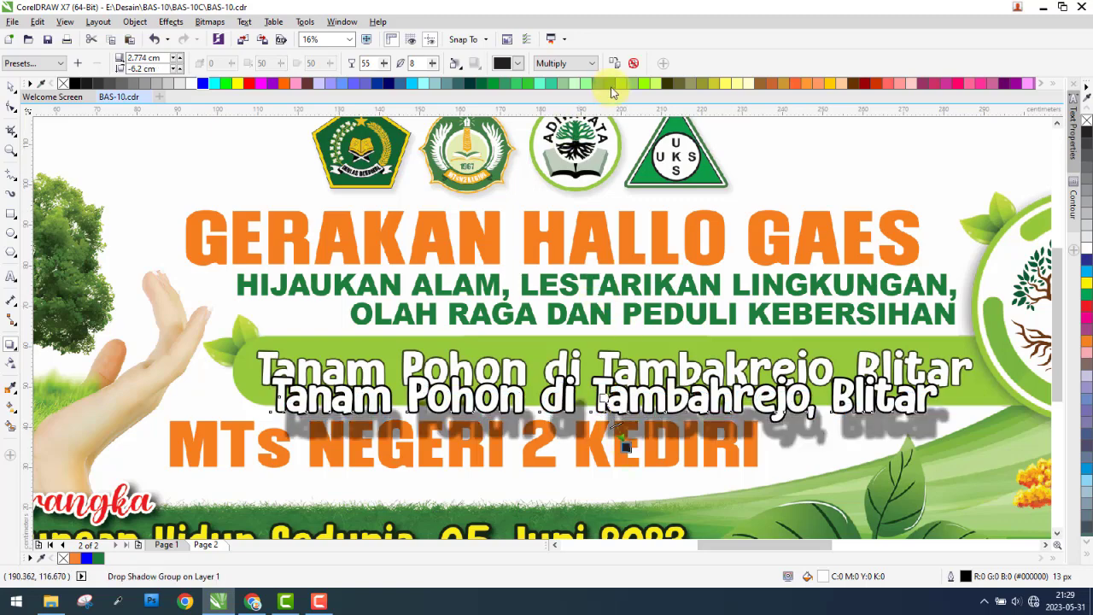
{"action": "left_click", "coordinate": [634, 65]}
- Move the title copy over the original line, remove its outline, fill it dark blue
{"action": "left_click", "coordinate": [10, 86]}
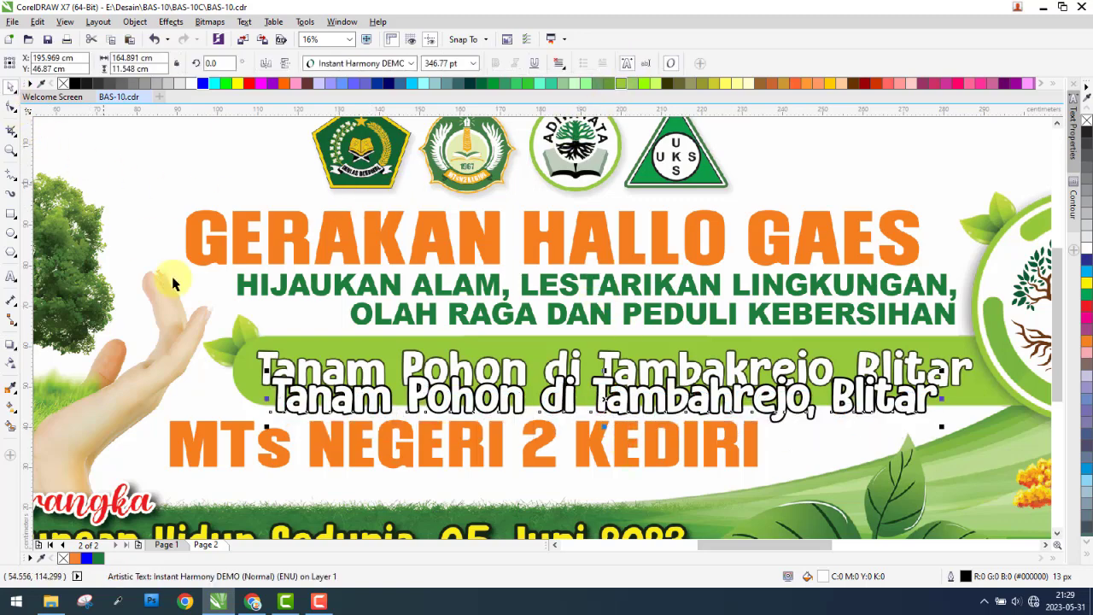
{"action": "scroll", "coordinate": [267, 375], "scroll_direction": "up", "scroll_amount": 3}
{"action": "scroll", "coordinate": [288, 379], "scroll_direction": "up", "scroll_amount": 2}
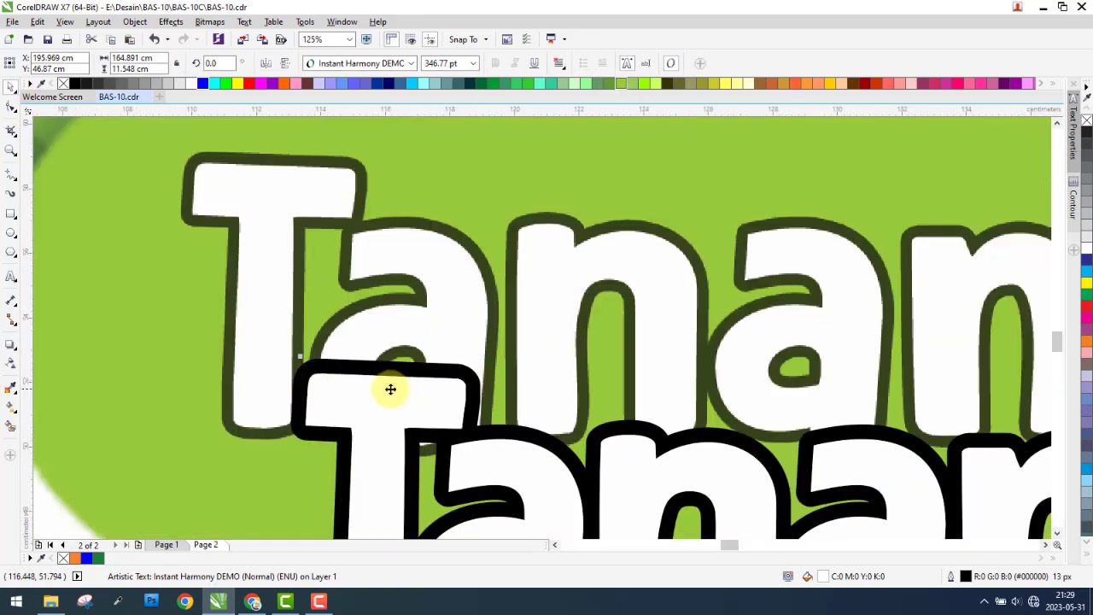
{"action": "left_click_drag", "start_coordinate": [390, 385], "coordinate": [291, 169]}
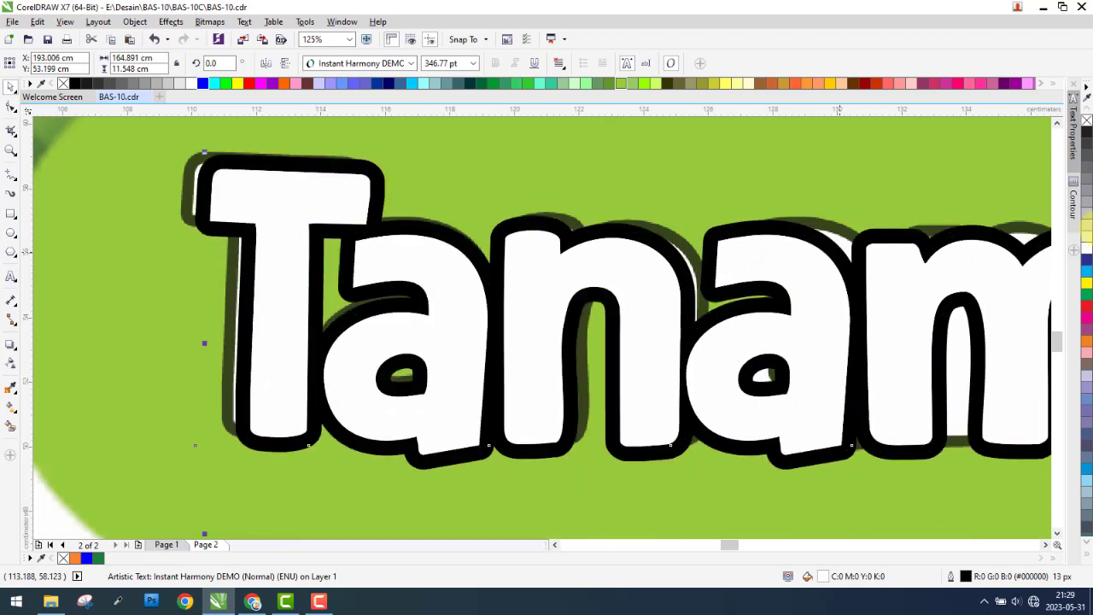
{"action": "right_click", "coordinate": [1086, 124]}
{"action": "left_click", "coordinate": [1078, 256]}
- Stretch the blue Tambahrejo title slightly wider
{"action": "scroll", "coordinate": [209, 171], "scroll_direction": "up", "scroll_amount": 2}
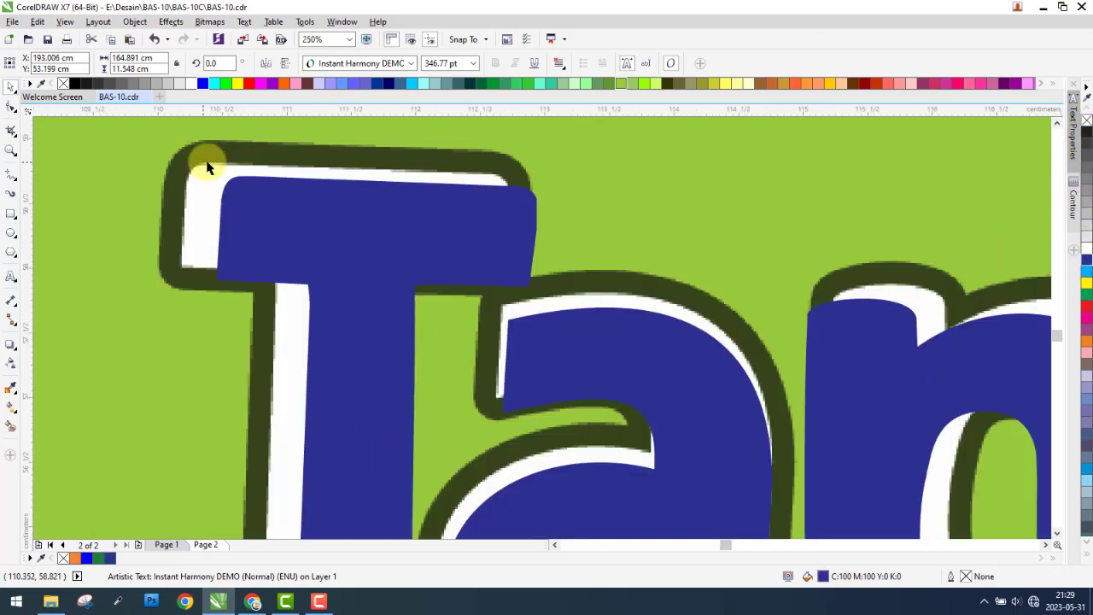
{"action": "scroll", "coordinate": [256, 231], "scroll_direction": "up", "scroll_amount": 2}
{"action": "scroll", "coordinate": [234, 248], "scroll_direction": "down", "scroll_amount": 5}
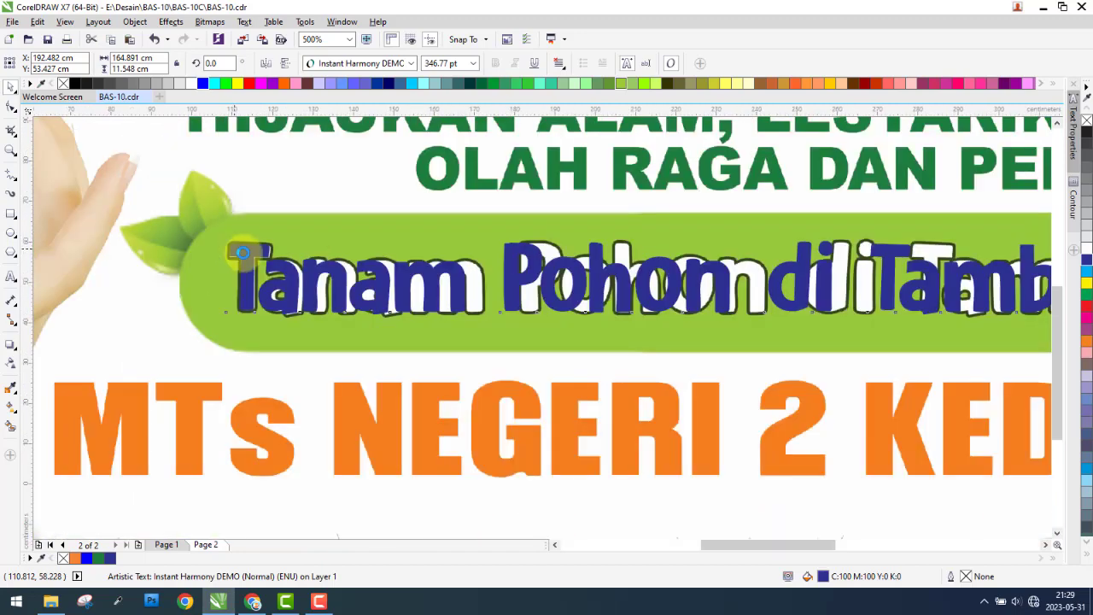
{"action": "scroll", "coordinate": [281, 273], "scroll_direction": "down", "scroll_amount": 1}
{"action": "scroll", "coordinate": [930, 270], "scroll_direction": "up", "scroll_amount": 4}
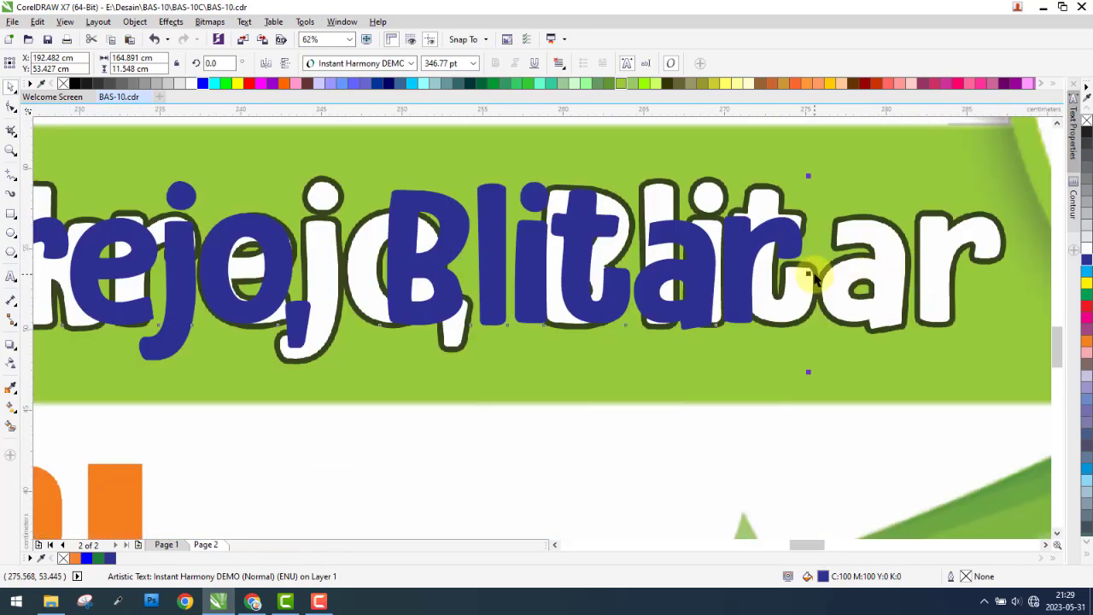
{"action": "left_click_drag", "start_coordinate": [809, 273], "coordinate": [1010, 270]}
{"action": "scroll", "coordinate": [976, 273], "scroll_direction": "down", "scroll_amount": 2}
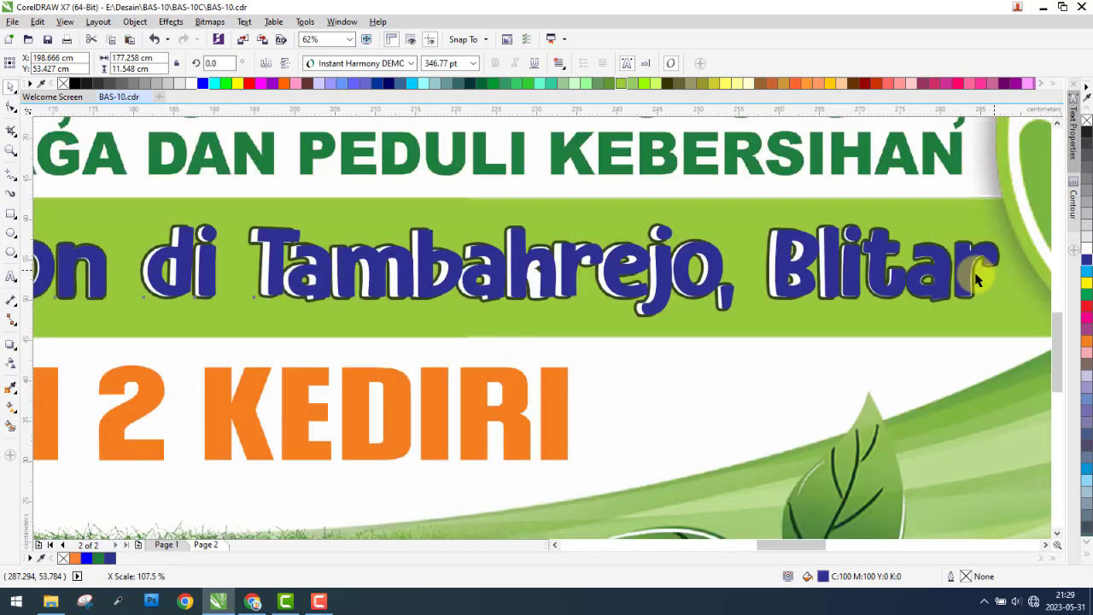
{"action": "scroll", "coordinate": [715, 268], "scroll_direction": "down", "scroll_amount": 2}
{"action": "scroll", "coordinate": [385, 247], "scroll_direction": "up", "scroll_amount": 4}
{"action": "scroll", "coordinate": [385, 246], "scroll_direction": "up", "scroll_amount": 4}
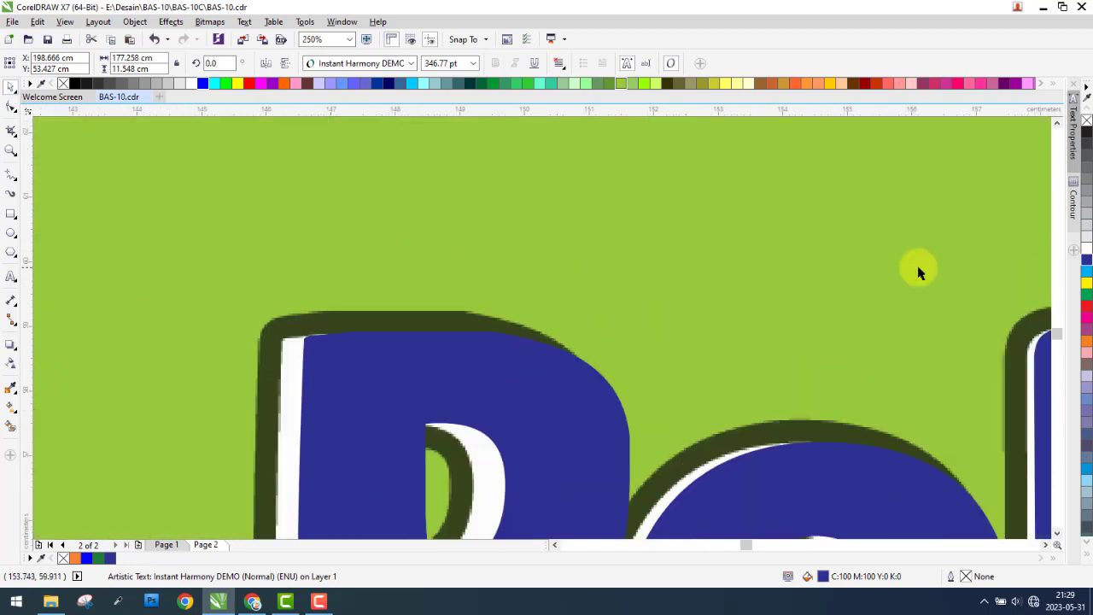
- Give the Tambahrejo title an outline and set its width to 10 px
{"action": "right_click", "coordinate": [1088, 284]}
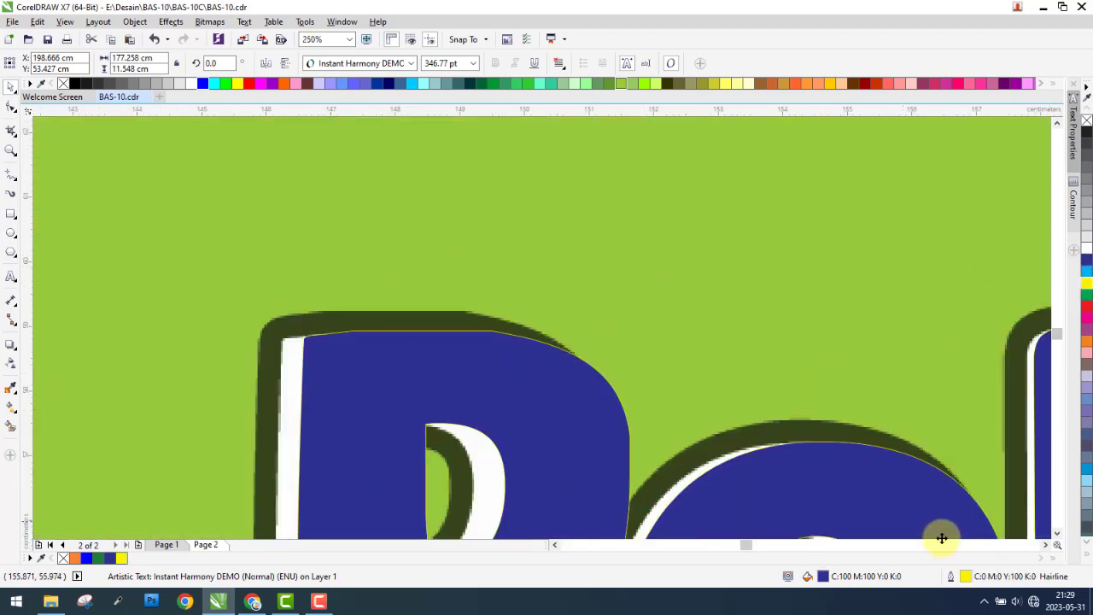
{"action": "double_click", "coordinate": [965, 578]}
{"action": "type", "text": "13"}
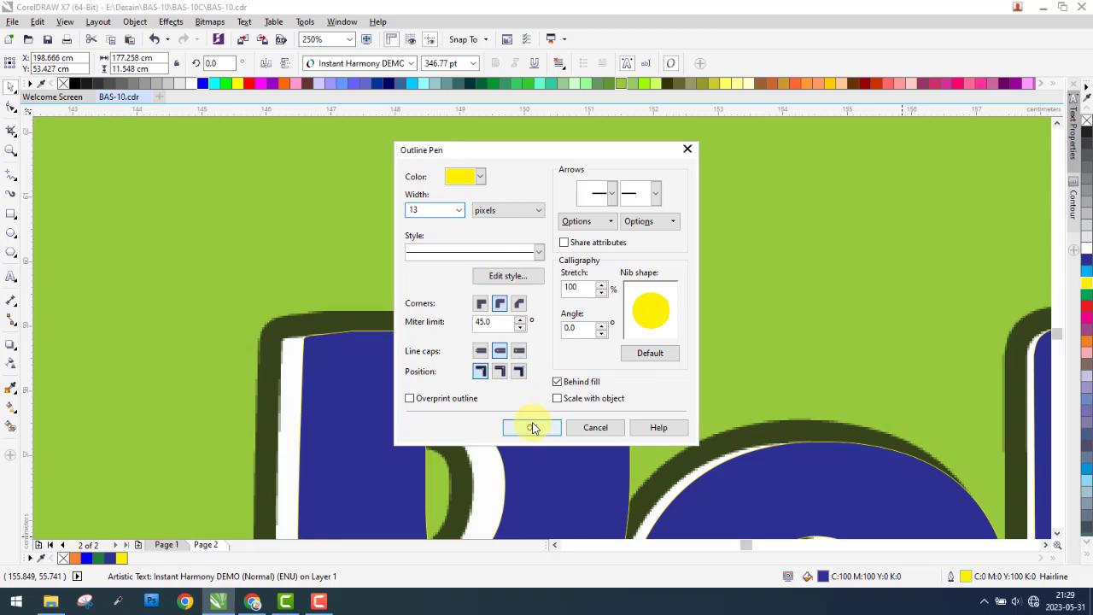
{"action": "left_click", "coordinate": [532, 427]}
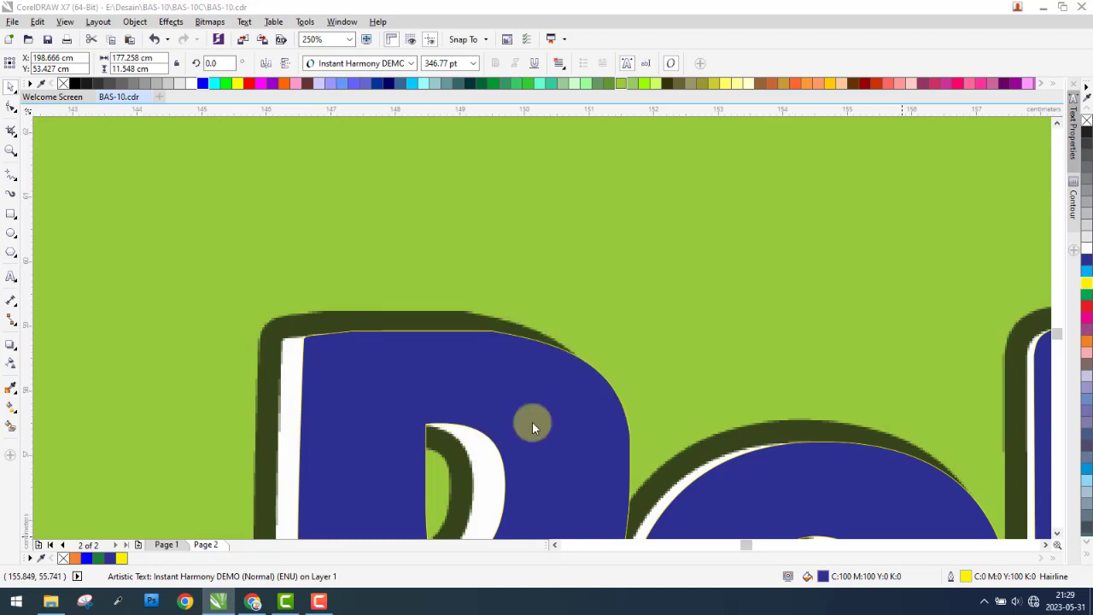
{"action": "double_click", "coordinate": [966, 578]}
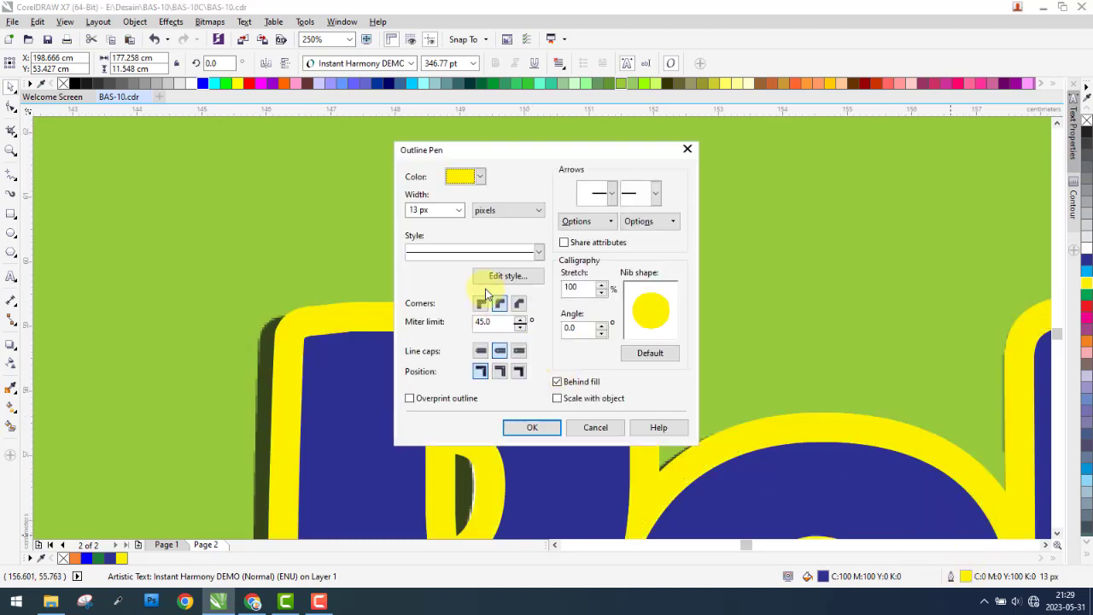
{"action": "type", "text": "10"}
{"action": "key", "text": "Return"}
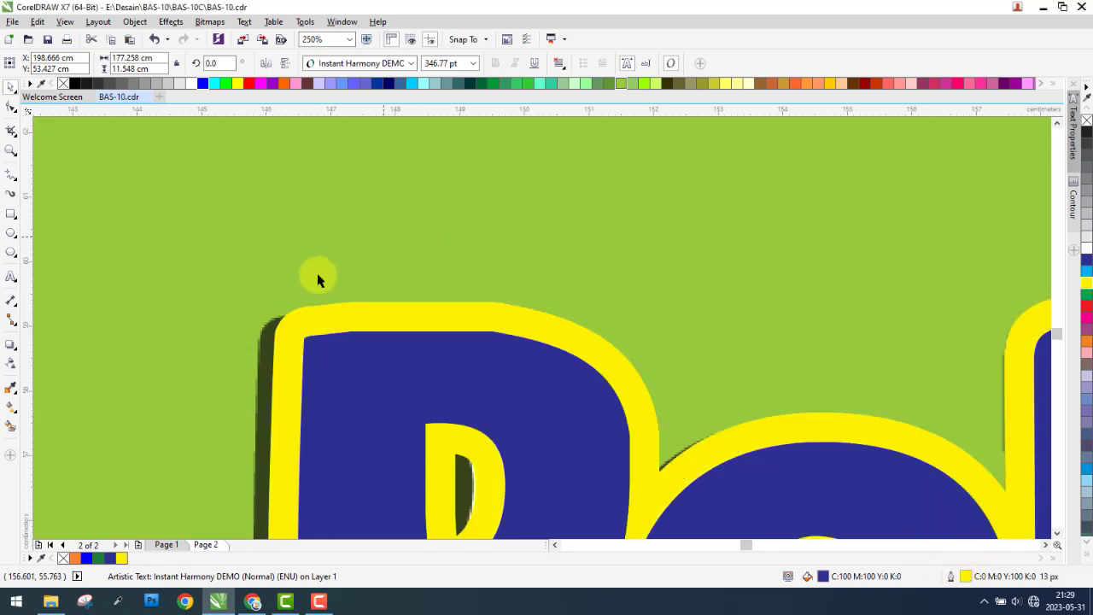
{"action": "scroll", "coordinate": [273, 369], "scroll_direction": "up", "scroll_amount": 2}
- Recolour the title outline with the dark green sampled from the shadow
{"action": "left_click", "coordinate": [11, 389]}
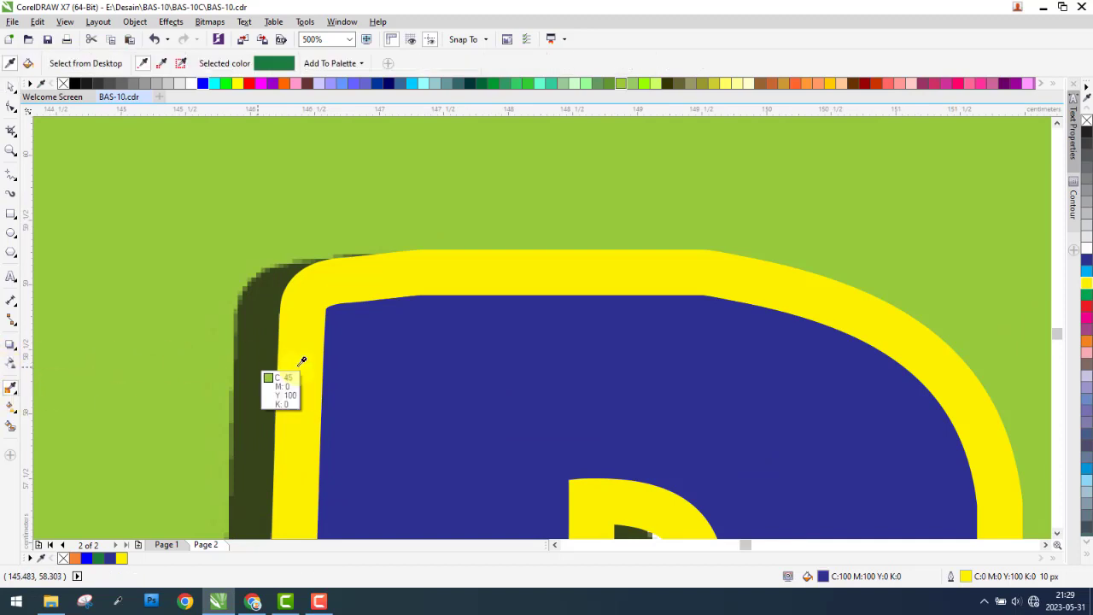
{"action": "left_click", "coordinate": [254, 350]}
{"action": "left_click", "coordinate": [301, 340]}
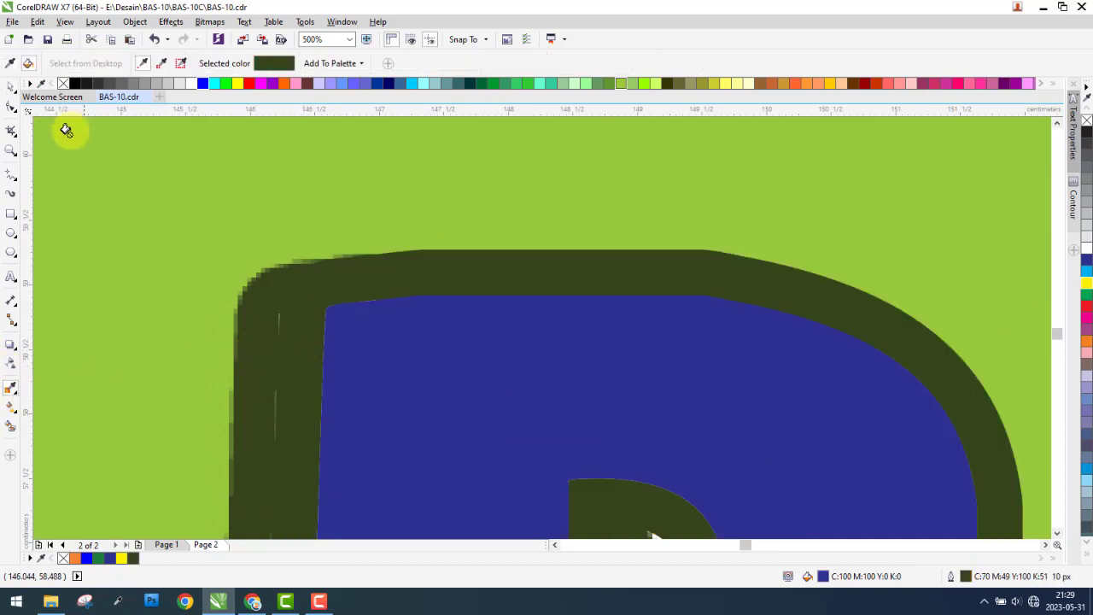
{"action": "left_click", "coordinate": [11, 87]}
{"action": "scroll", "coordinate": [422, 251], "scroll_direction": "down", "scroll_amount": 2}
{"action": "scroll", "coordinate": [439, 281], "scroll_direction": "down", "scroll_amount": 2}
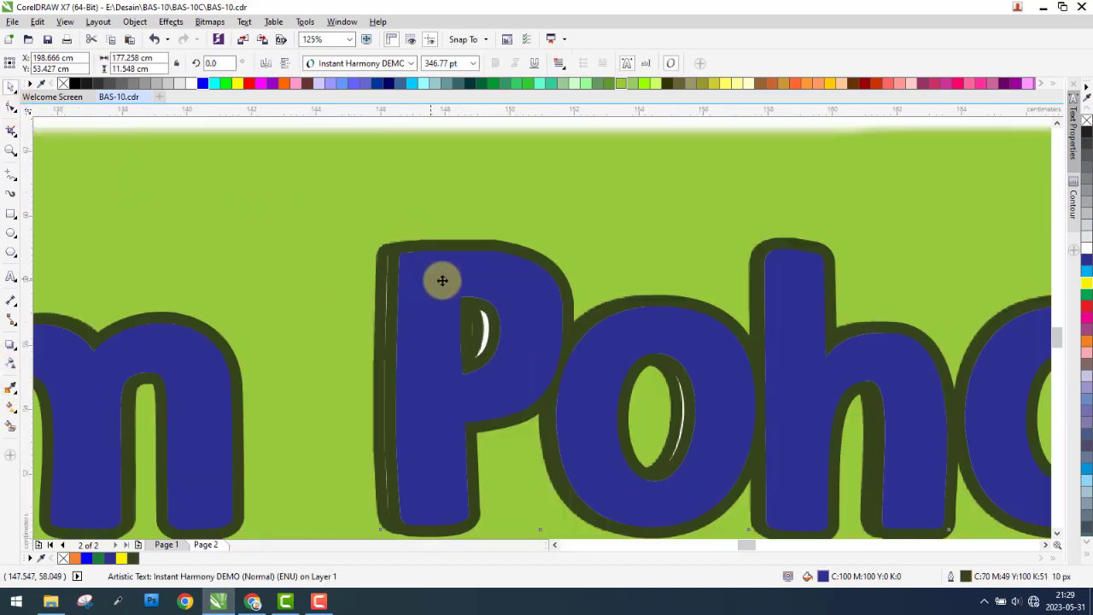
- Fill the Tambahrejo title letters white
{"action": "left_click", "coordinate": [1086, 251]}
{"action": "scroll", "coordinate": [439, 293], "scroll_direction": "down", "scroll_amount": 3}
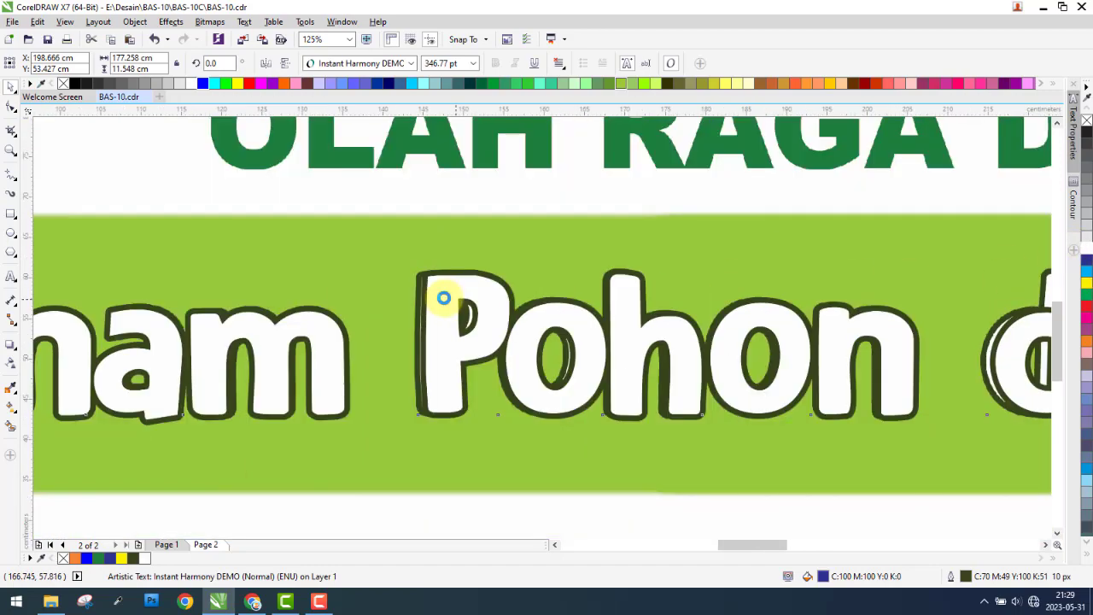
{"action": "scroll", "coordinate": [439, 292], "scroll_direction": "down", "scroll_amount": 5}
{"action": "left_click", "coordinate": [434, 341]}
{"action": "scroll", "coordinate": [434, 342], "scroll_direction": "up", "scroll_amount": 2}
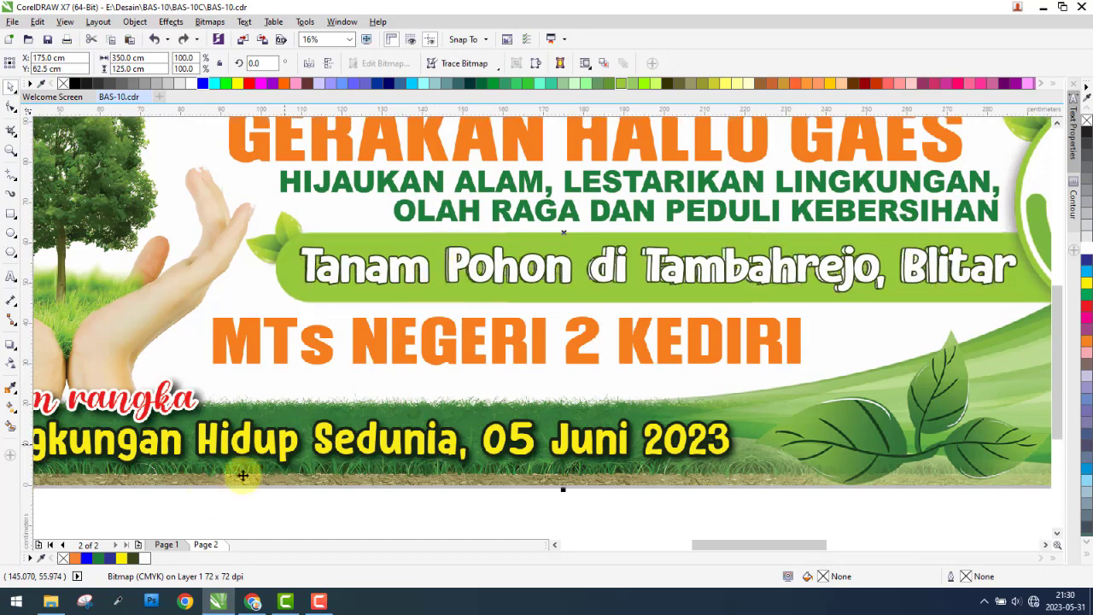
- Move the orange GERAKAN HALLO GAES text from the Page 1 banner onto the Page 2 banner
{"action": "scroll", "coordinate": [251, 464], "scroll_direction": "down", "scroll_amount": 2}
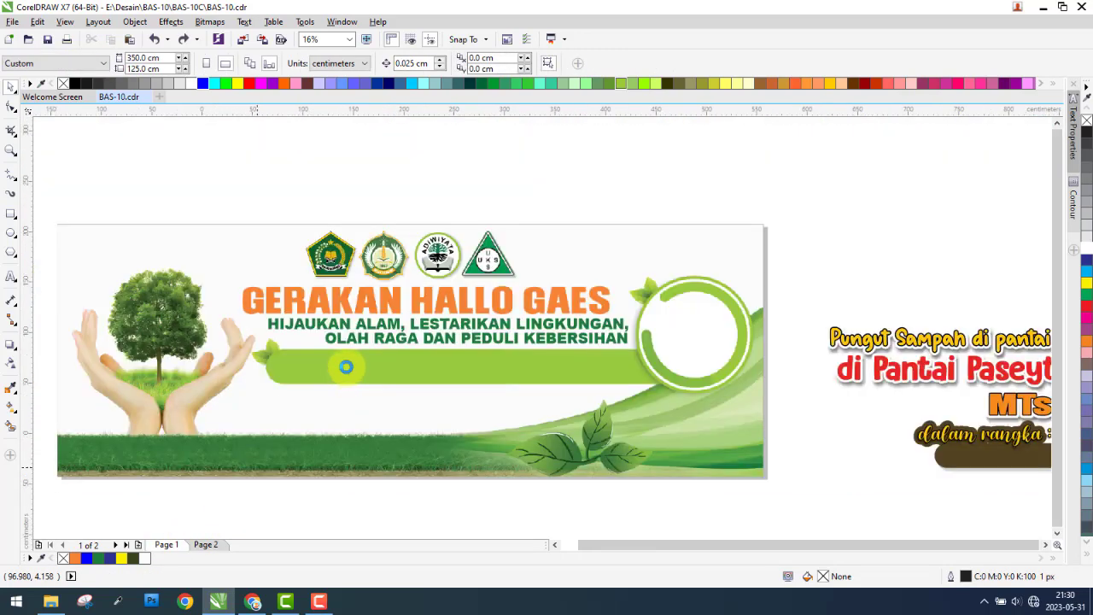
{"action": "scroll", "coordinate": [299, 359], "scroll_direction": "down", "scroll_amount": 2}
{"action": "left_click", "coordinate": [360, 323]}
{"action": "left_click_drag", "start_coordinate": [340, 354], "coordinate": [342, 283]}
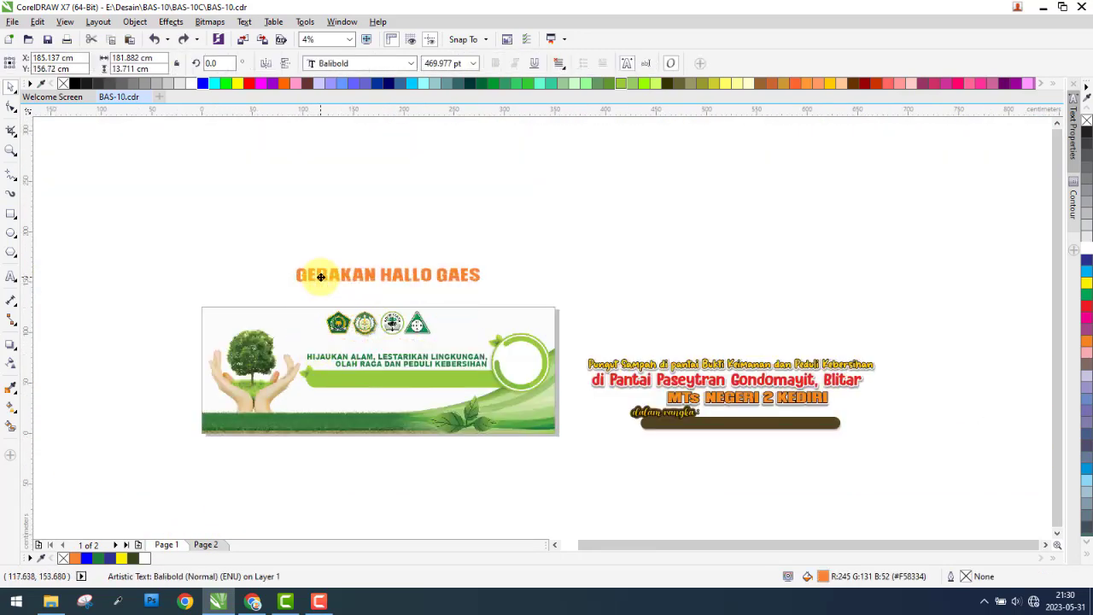
{"action": "left_click", "coordinate": [204, 544]}
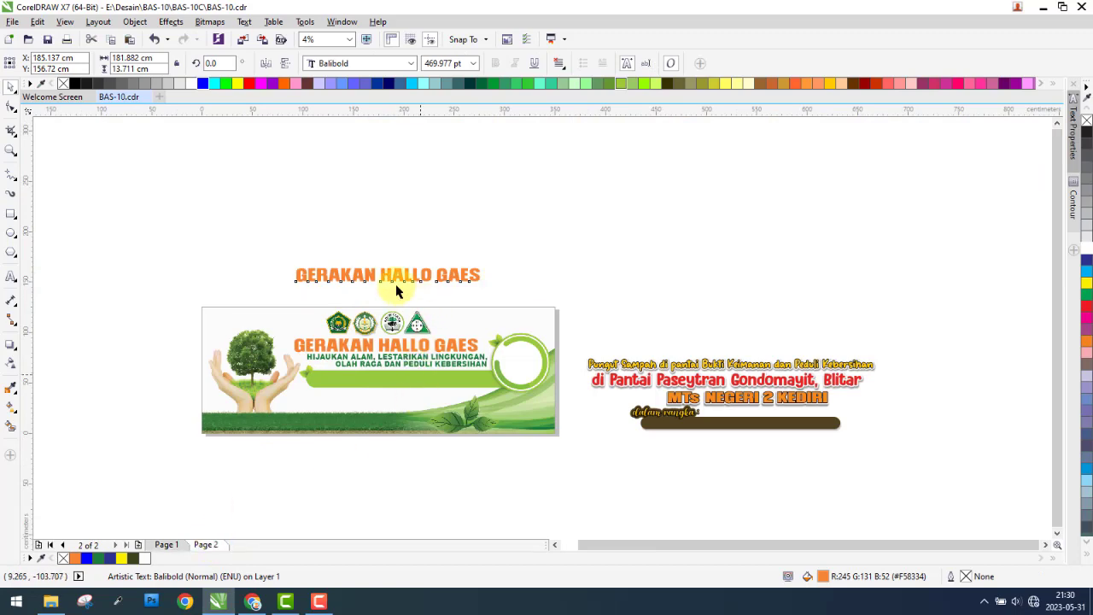
{"action": "left_click_drag", "start_coordinate": [407, 266], "coordinate": [415, 371]}
{"action": "scroll", "coordinate": [360, 406], "scroll_direction": "up", "scroll_amount": 2}
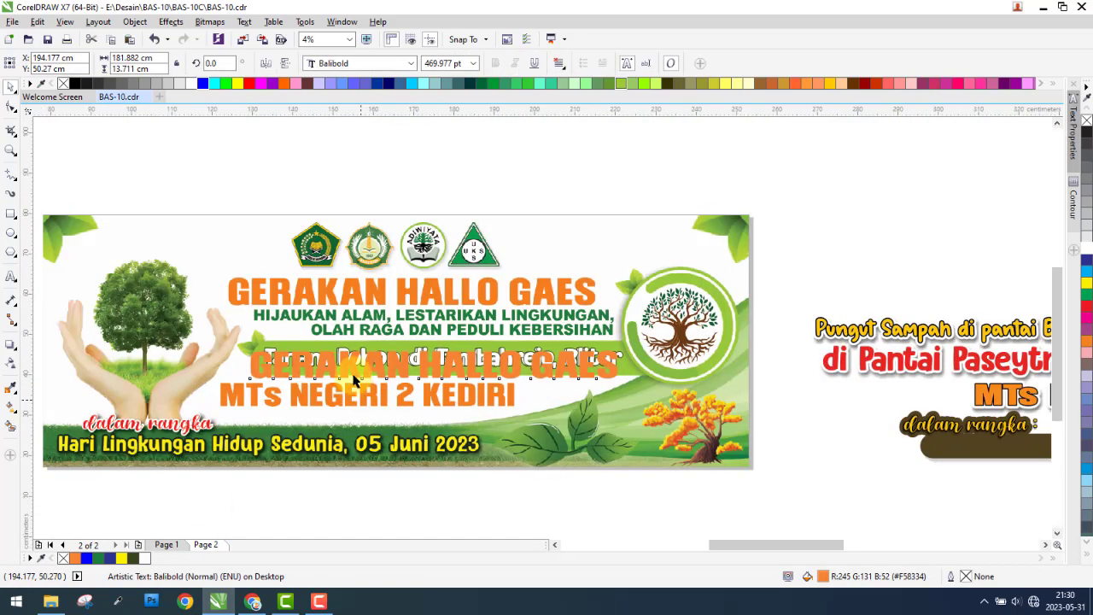
{"action": "scroll", "coordinate": [354, 378], "scroll_direction": "up", "scroll_amount": 2}
- Retype the copied line as 'MTs NEGERI 2 KEDIRI', removing the stray period
{"action": "triple_click", "coordinate": [342, 339]}
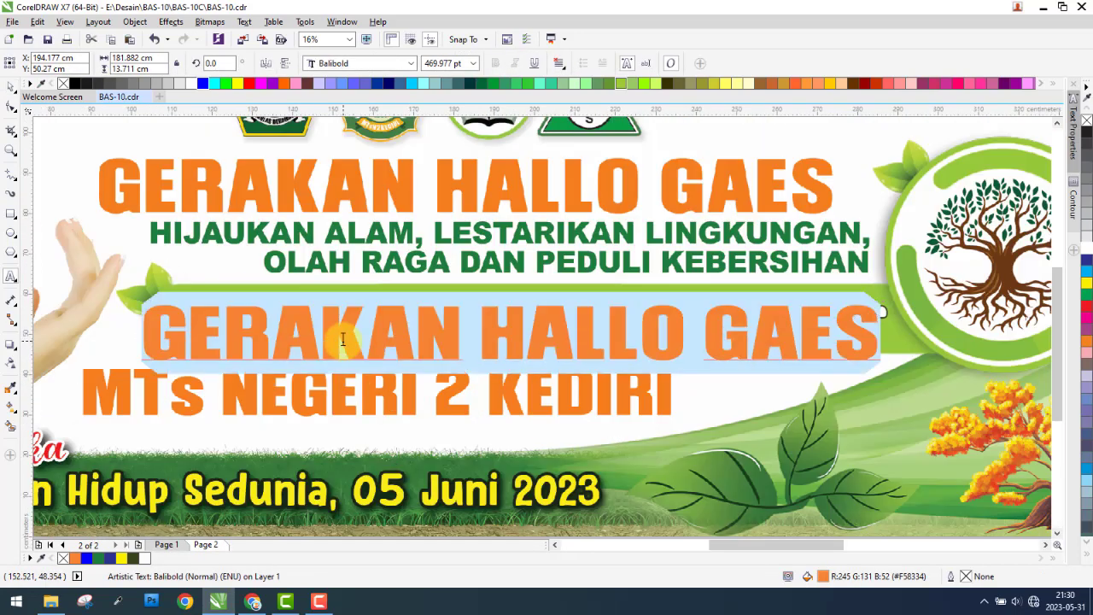
{"action": "type", "text": "MTs"}
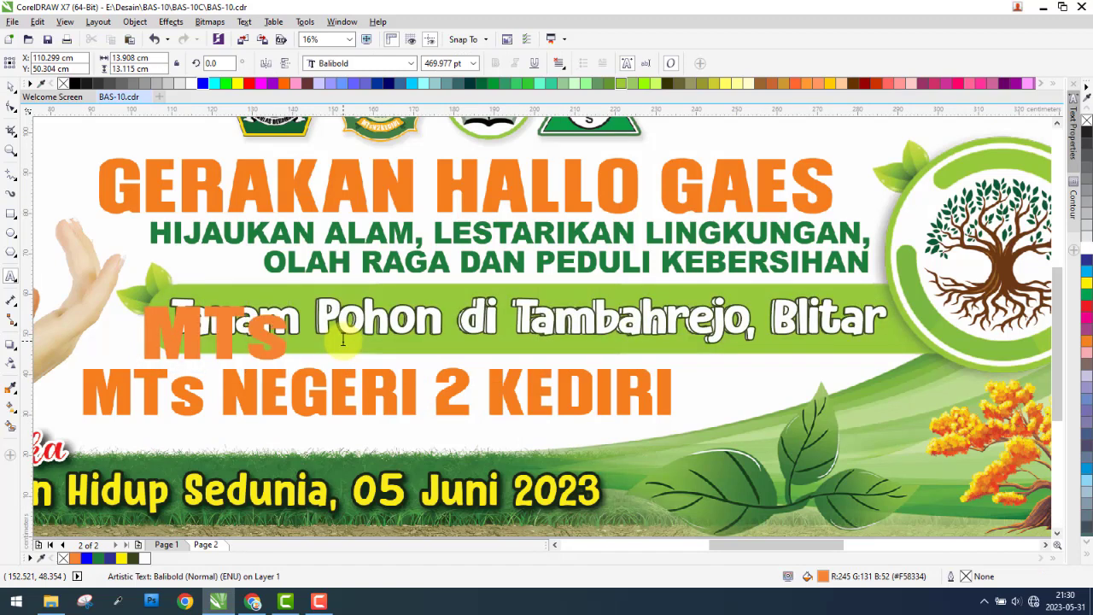
{"action": "type", "text": ".s "}
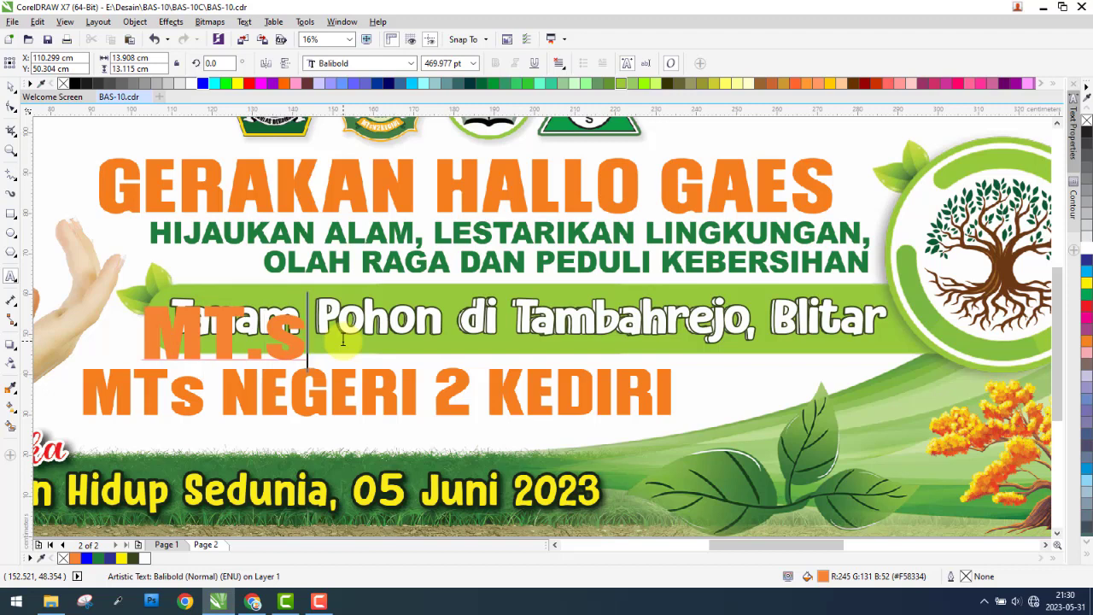
{"action": "type", "text": "NEGERI"}
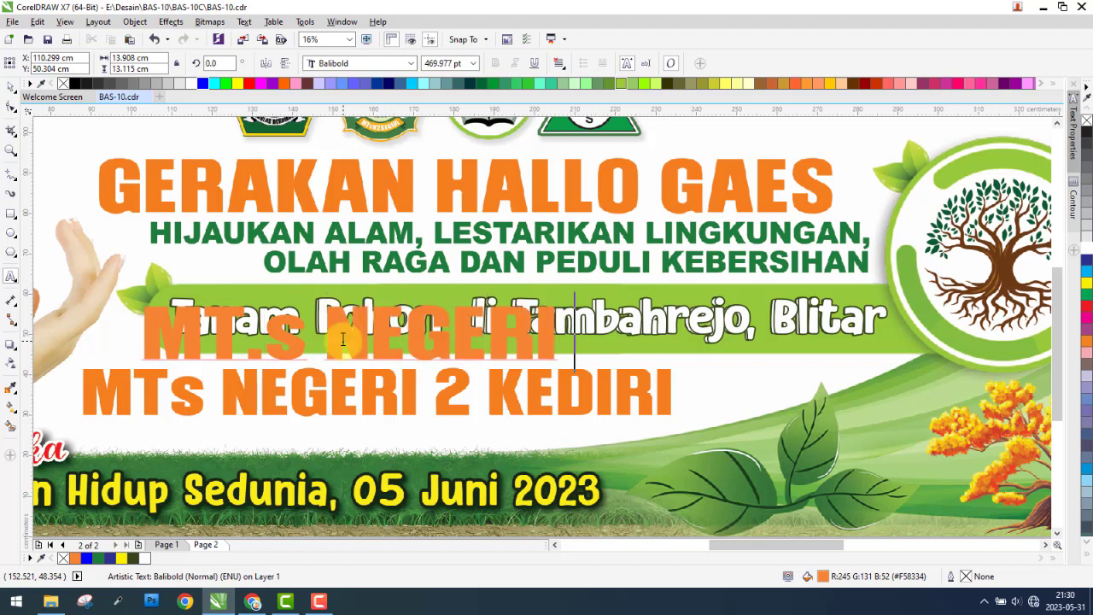
{"action": "type", "text": " 2 KEDIRI"}
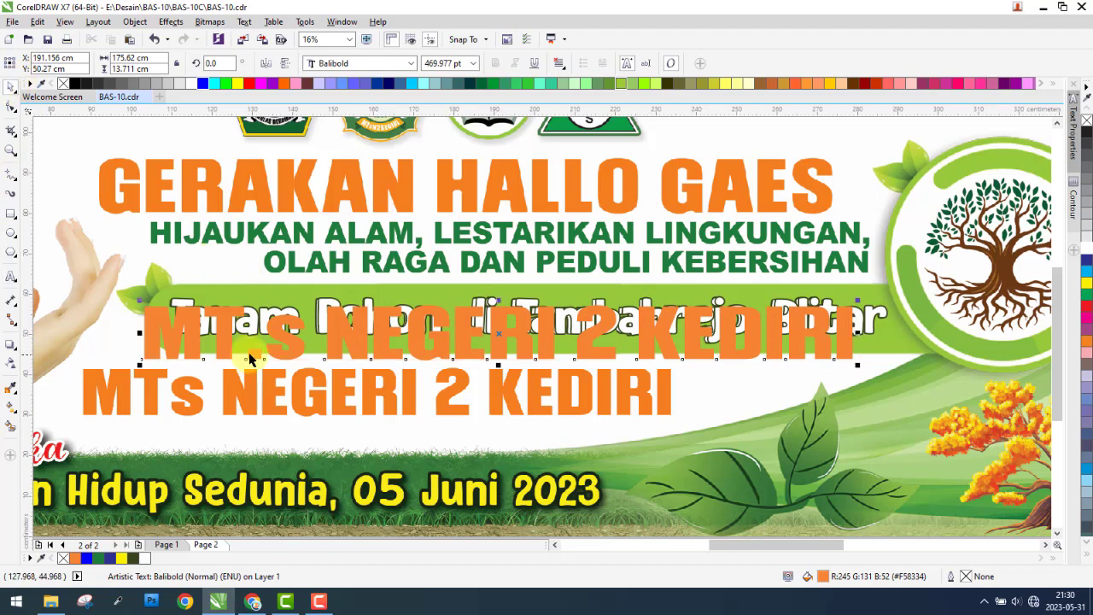
{"action": "left_click_drag", "start_coordinate": [264, 359], "coordinate": [245, 354]}
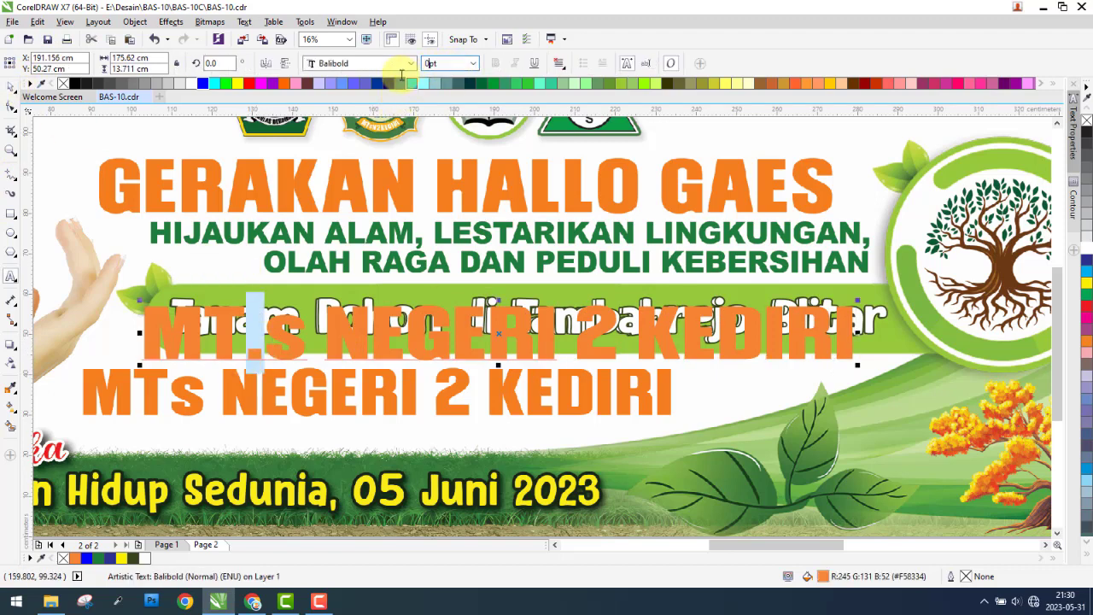
{"action": "key", "text": "Delete"}
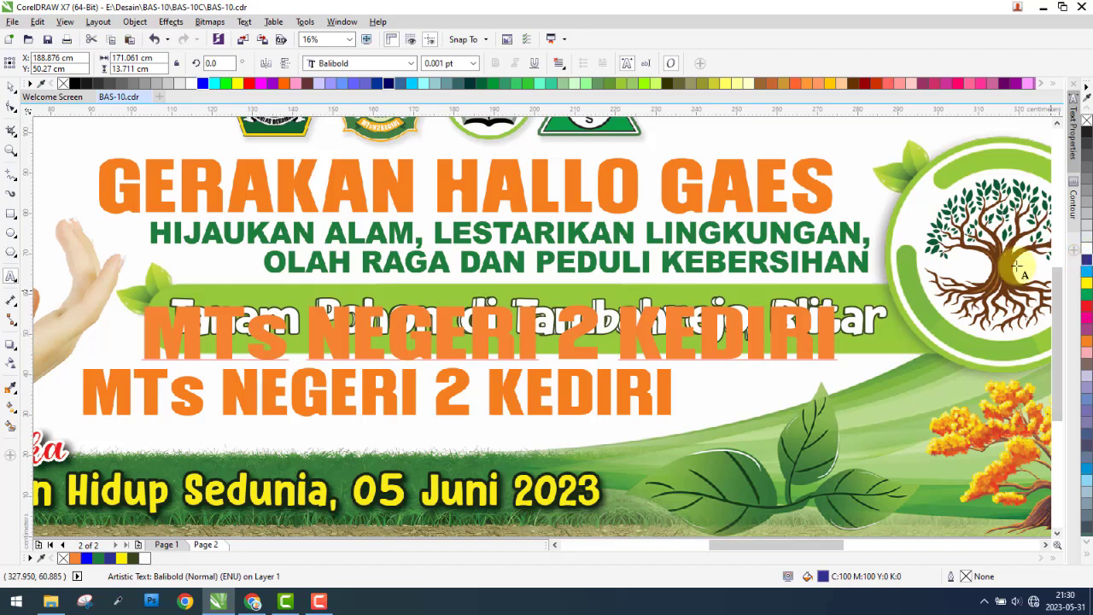
- Colour the school-name copy blue and move it onto the orange original
{"action": "left_click", "coordinate": [7, 85]}
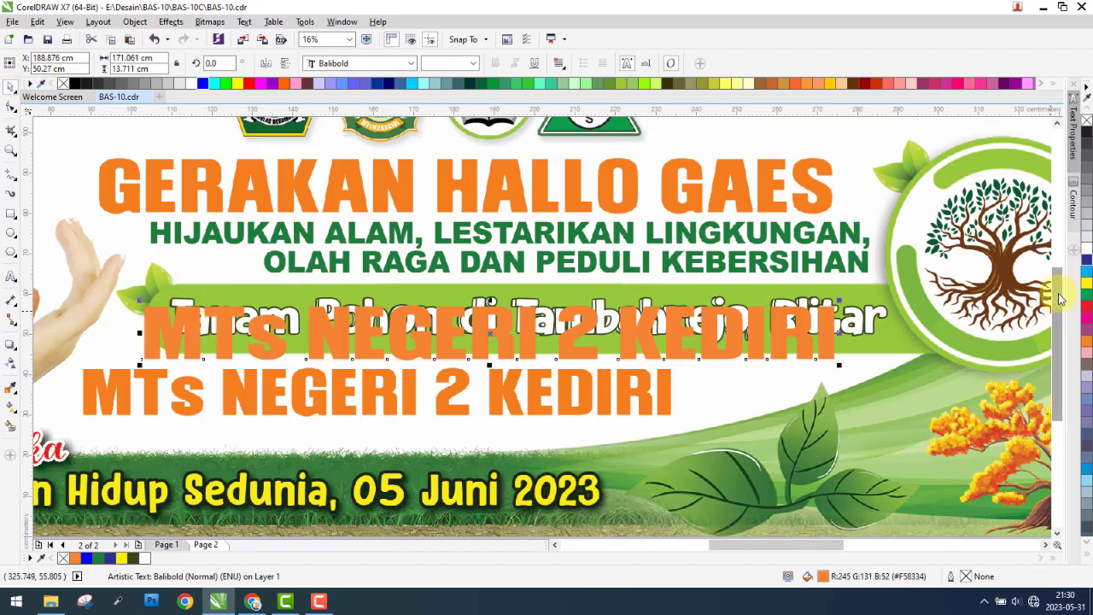
{"action": "left_click", "coordinate": [1086, 259]}
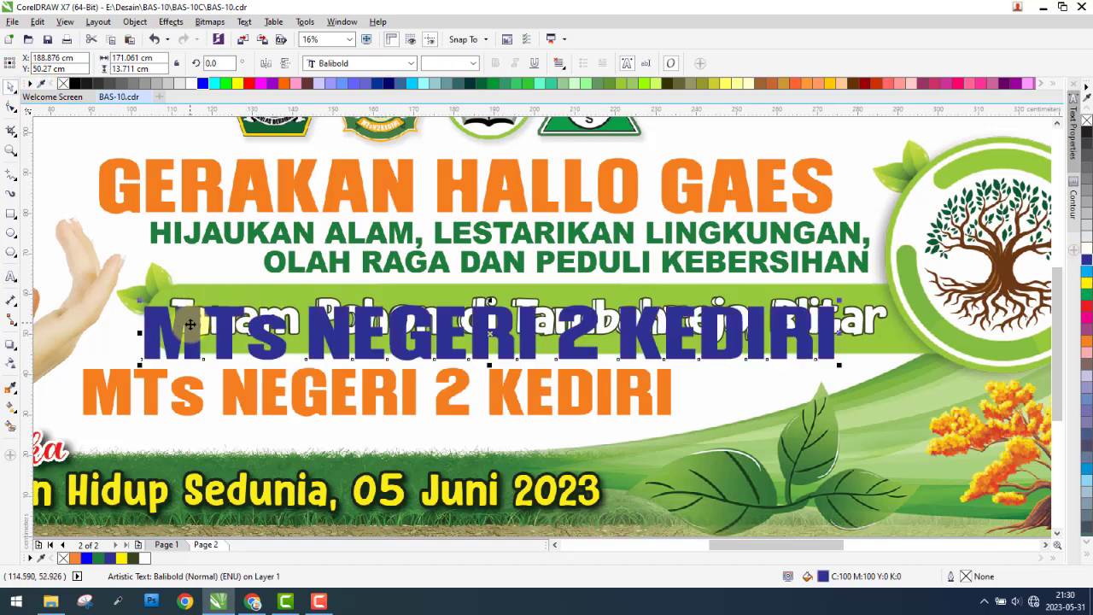
{"action": "left_click_drag", "start_coordinate": [194, 321], "coordinate": [151, 388]}
- Shrink the blue copy and line it up over the orange original
{"action": "left_click_drag", "start_coordinate": [797, 431], "coordinate": [676, 423]}
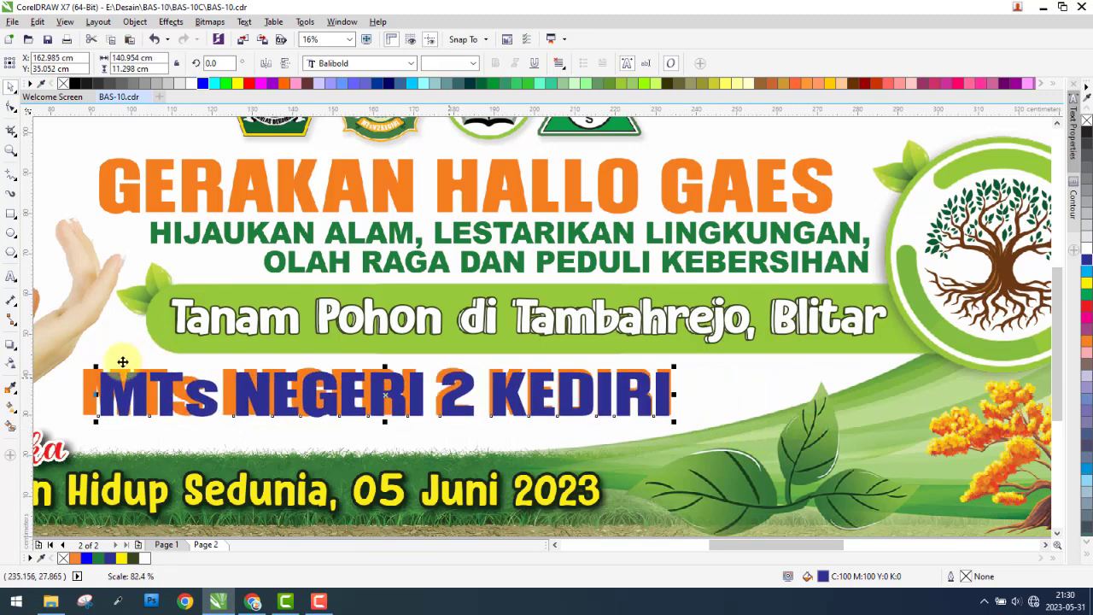
{"action": "scroll", "coordinate": [122, 361], "scroll_direction": "up", "scroll_amount": 1}
{"action": "scroll", "coordinate": [128, 364], "scroll_direction": "up", "scroll_amount": 1}
{"action": "scroll", "coordinate": [134, 366], "scroll_direction": "up", "scroll_amount": 1}
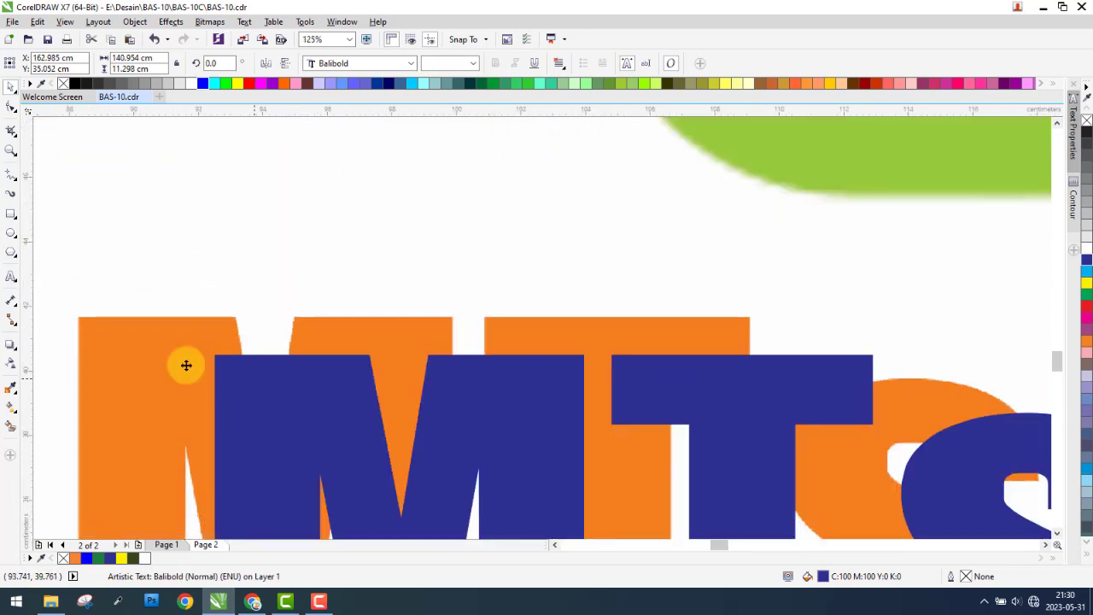
{"action": "left_click_drag", "start_coordinate": [183, 362], "coordinate": [112, 339]}
{"action": "scroll", "coordinate": [112, 340], "scroll_direction": "down", "scroll_amount": 2}
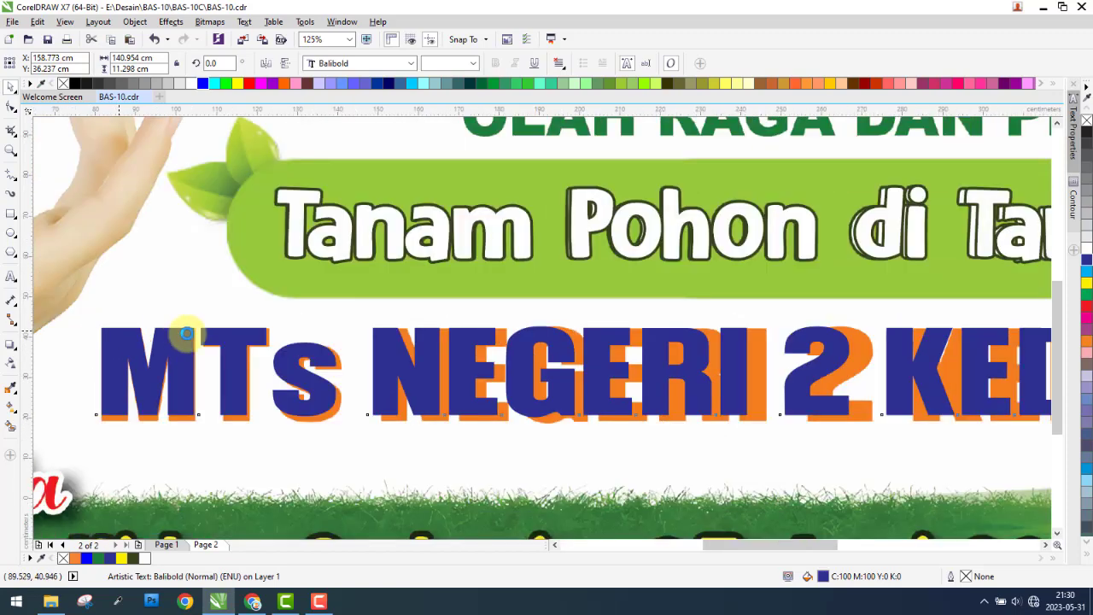
{"action": "scroll", "coordinate": [112, 340], "scroll_direction": "down", "scroll_amount": 1}
{"action": "scroll", "coordinate": [671, 335], "scroll_direction": "up", "scroll_amount": 2}
{"action": "scroll", "coordinate": [671, 334], "scroll_direction": "up", "scroll_amount": 1}
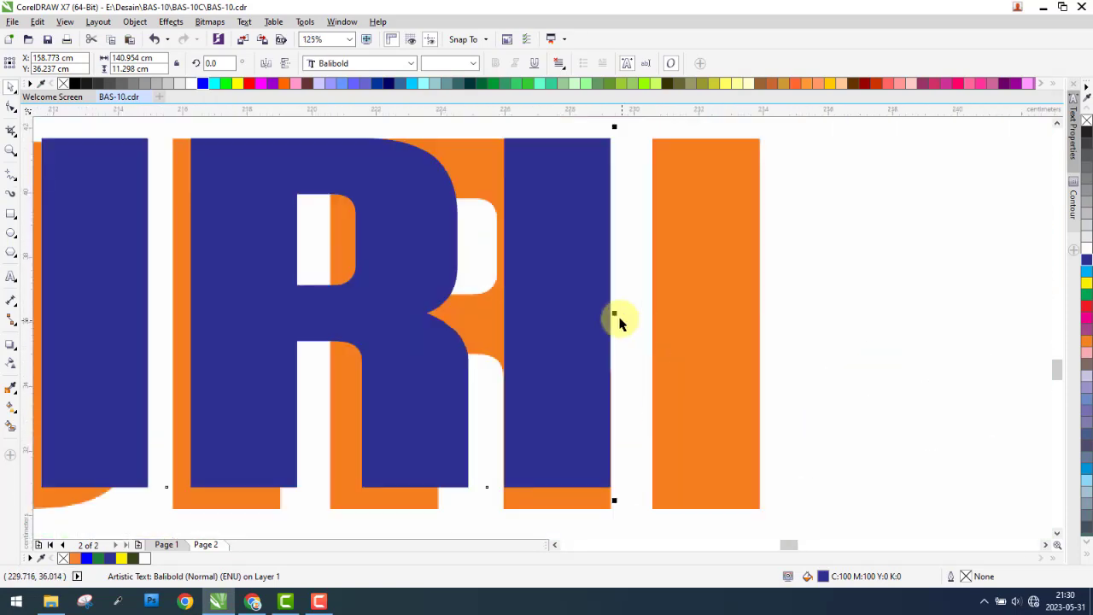
- Widen and stretch the copy down to match the original's size
{"action": "left_click_drag", "start_coordinate": [615, 314], "coordinate": [764, 305]}
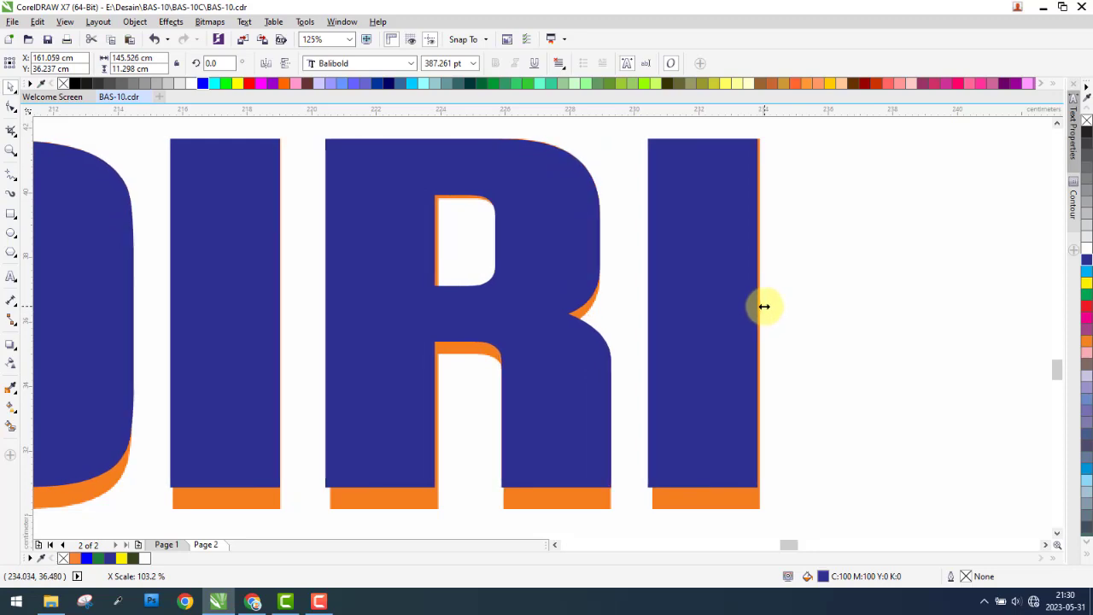
{"action": "scroll", "coordinate": [766, 307], "scroll_direction": "down", "scroll_amount": 1}
{"action": "scroll", "coordinate": [865, 293], "scroll_direction": "down", "scroll_amount": 2}
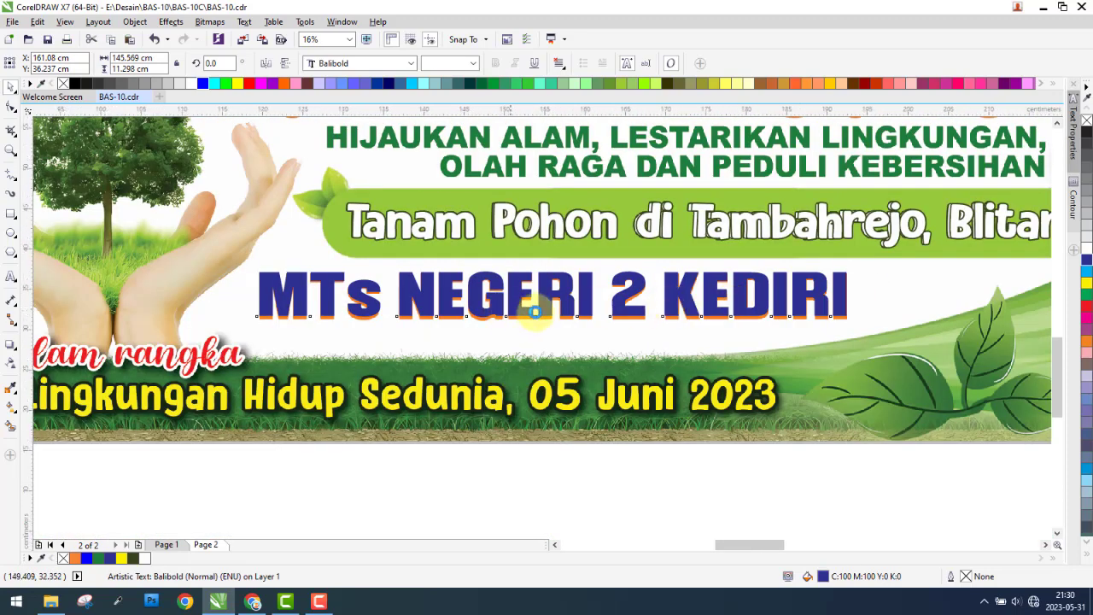
{"action": "scroll", "coordinate": [602, 334], "scroll_direction": "up", "scroll_amount": 2}
{"action": "scroll", "coordinate": [602, 335], "scroll_direction": "up", "scroll_amount": 2}
{"action": "left_click_drag", "start_coordinate": [566, 307], "coordinate": [569, 346]}
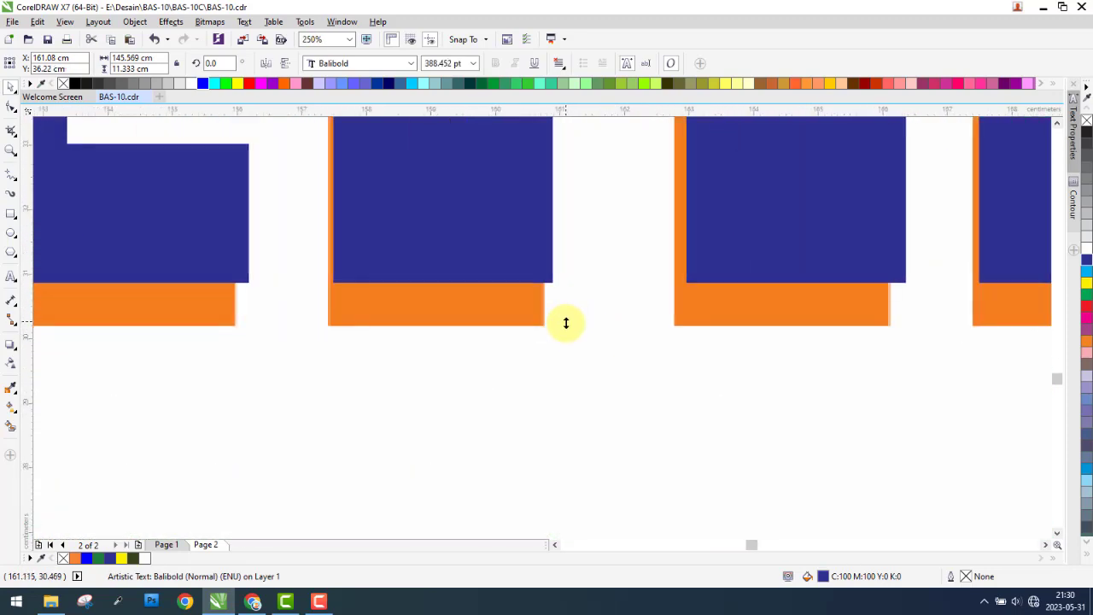
{"action": "scroll", "coordinate": [508, 337], "scroll_direction": "down", "scroll_amount": 1}
{"action": "scroll", "coordinate": [508, 337], "scroll_direction": "up", "scroll_amount": 1}
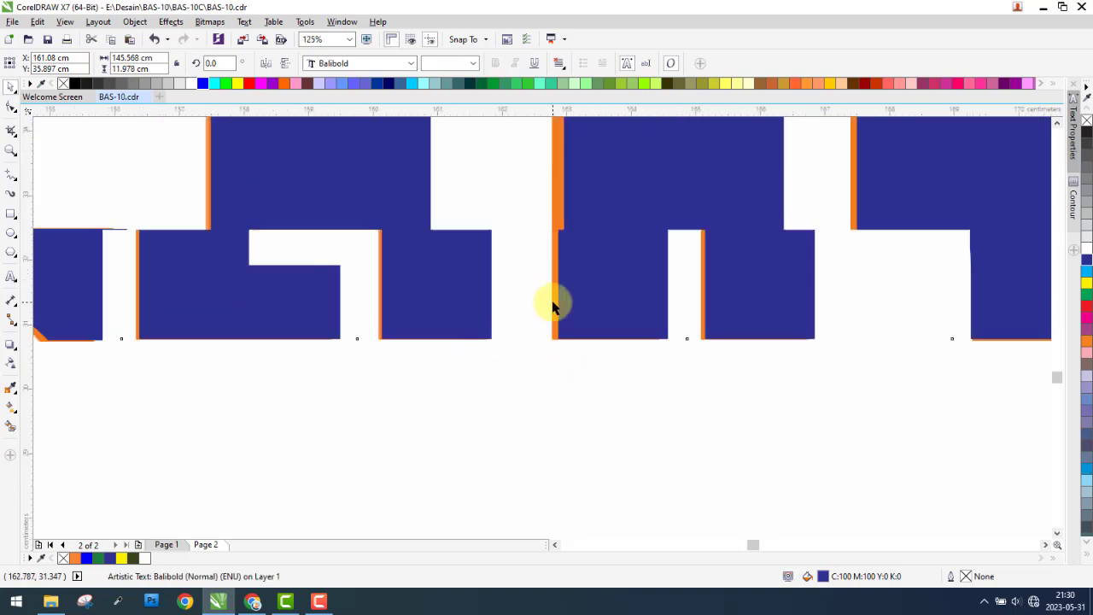
{"action": "scroll", "coordinate": [554, 300], "scroll_direction": "up", "scroll_amount": 1}
- Fill the school-name copy with the orange sampled from the original
{"action": "left_click", "coordinate": [10, 387]}
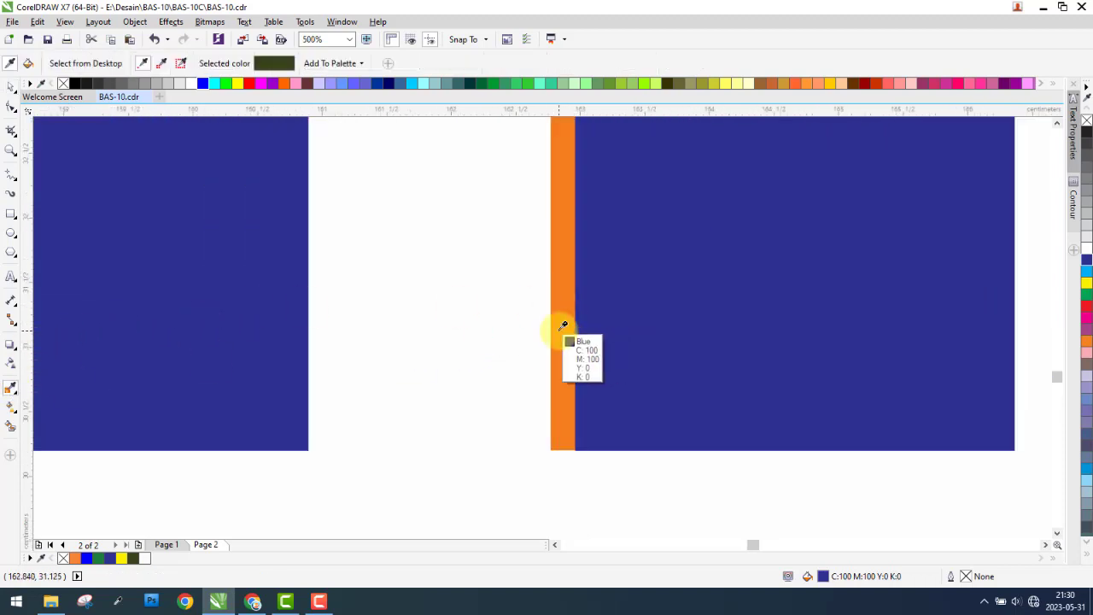
{"action": "left_click", "coordinate": [562, 325]}
{"action": "left_click", "coordinate": [673, 319]}
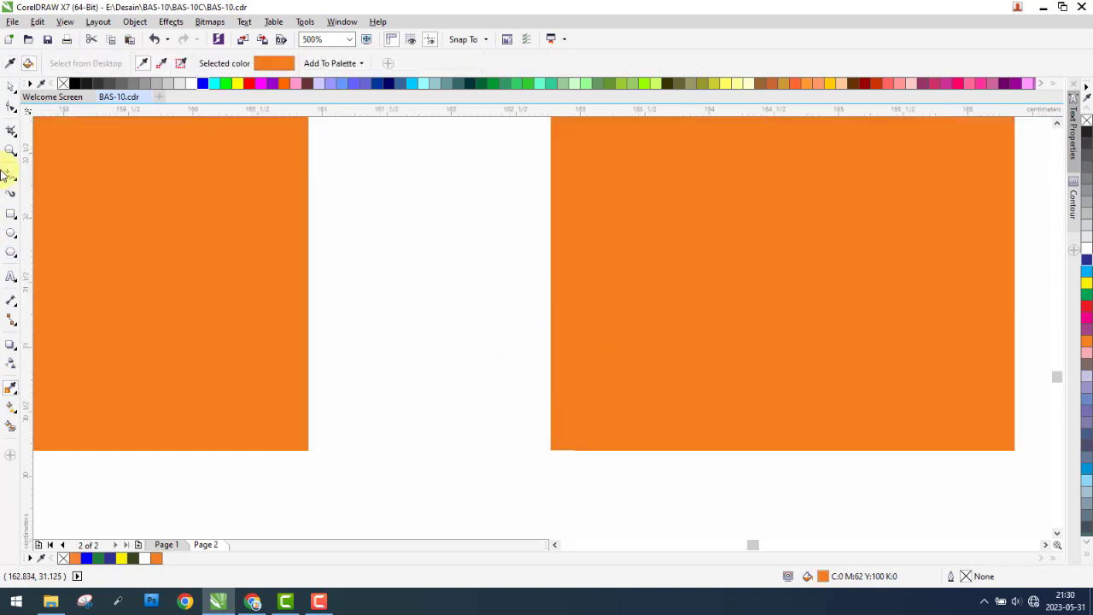
{"action": "left_click", "coordinate": [10, 86]}
{"action": "scroll", "coordinate": [487, 298], "scroll_direction": "down", "scroll_amount": 5}
{"action": "scroll", "coordinate": [491, 299], "scroll_direction": "down", "scroll_amount": 3}
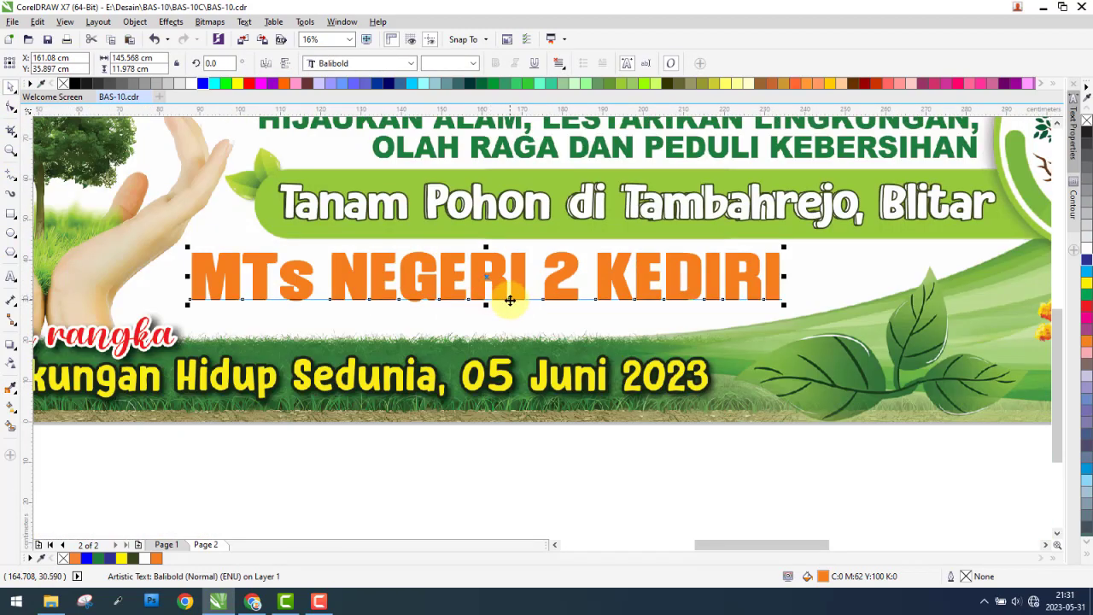
{"action": "scroll", "coordinate": [310, 307], "scroll_direction": "down", "scroll_amount": 2}
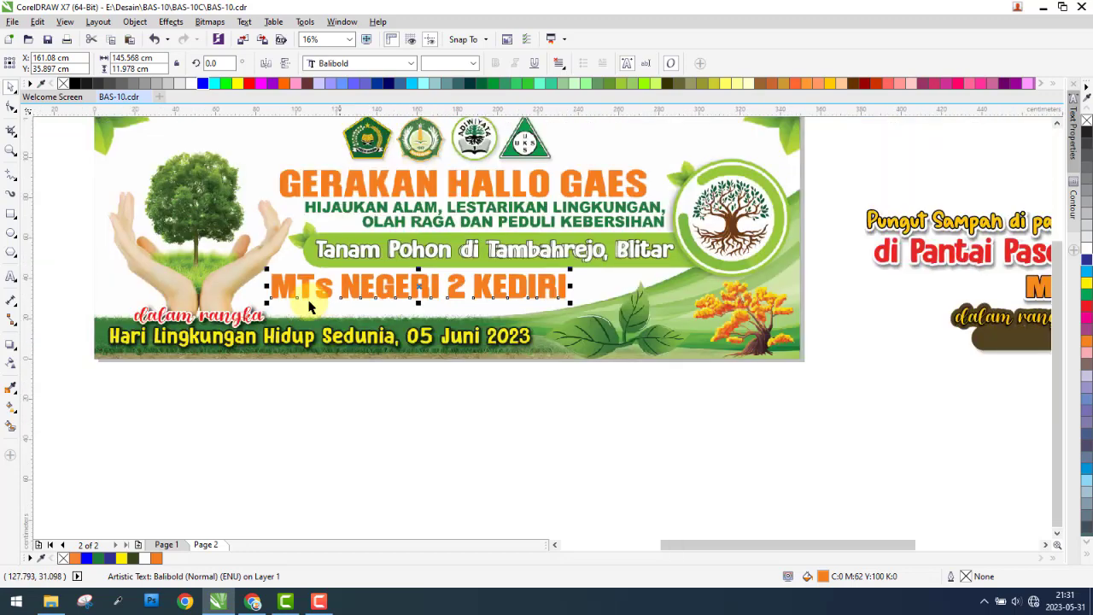
{"action": "scroll", "coordinate": [129, 327], "scroll_direction": "up", "scroll_amount": 1}
{"action": "scroll", "coordinate": [231, 325], "scroll_direction": "down", "scroll_amount": 1}
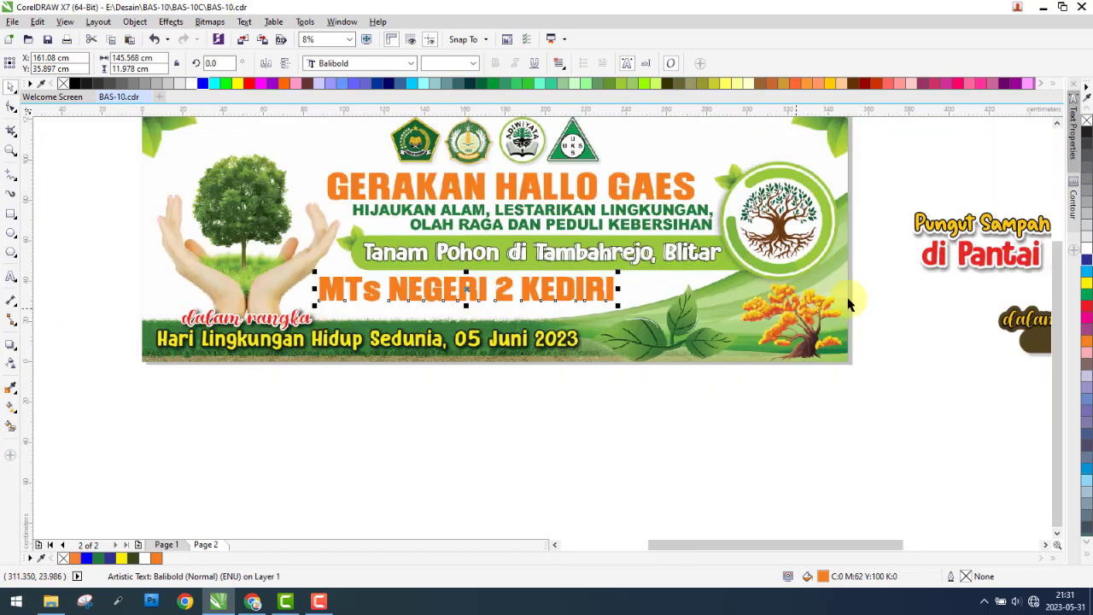
{"action": "scroll", "coordinate": [915, 223], "scroll_direction": "down", "scroll_amount": 1}
- Move the yellow 'dalam rangka :' text onto the red version
{"action": "mouse_move", "coordinate": [937, 275]}
{"action": "left_mouse_down"}
{"action": "mouse_move", "coordinate": [1037, 308]}
{"action": "mouse_move", "coordinate": [870, 361]}
{"action": "mouse_move", "coordinate": [520, 319]}
{"action": "left_mouse_up"}
{"action": "scroll", "coordinate": [520, 320], "scroll_direction": "up", "scroll_amount": 1}
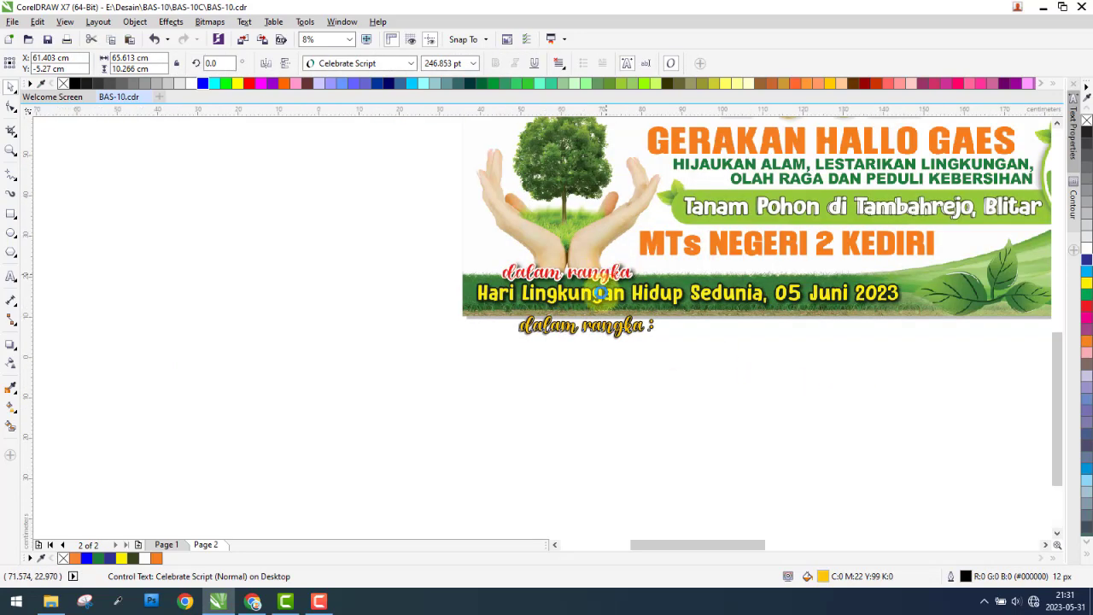
{"action": "scroll", "coordinate": [502, 347], "scroll_direction": "up", "scroll_amount": 1}
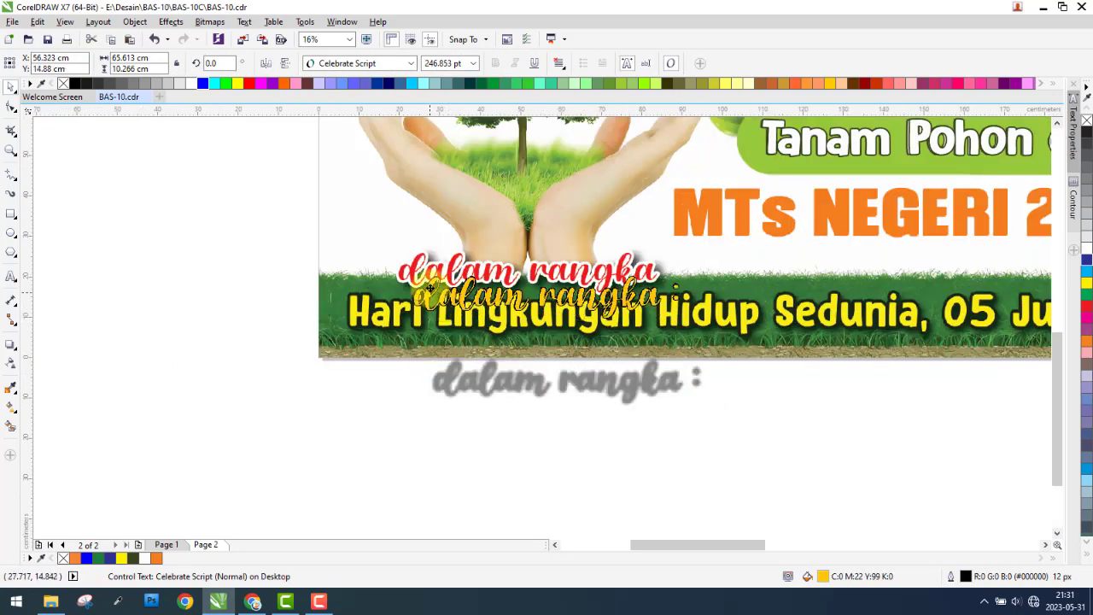
{"action": "mouse_move", "coordinate": [448, 376]}
{"action": "left_mouse_down"}
{"action": "mouse_move", "coordinate": [407, 250]}
{"action": "mouse_move", "coordinate": [429, 231]}
{"action": "mouse_move", "coordinate": [398, 256]}
{"action": "left_mouse_up"}
{"action": "scroll", "coordinate": [407, 248], "scroll_direction": "up", "scroll_amount": 3}
{"action": "scroll", "coordinate": [398, 257], "scroll_direction": "down", "scroll_amount": 3}
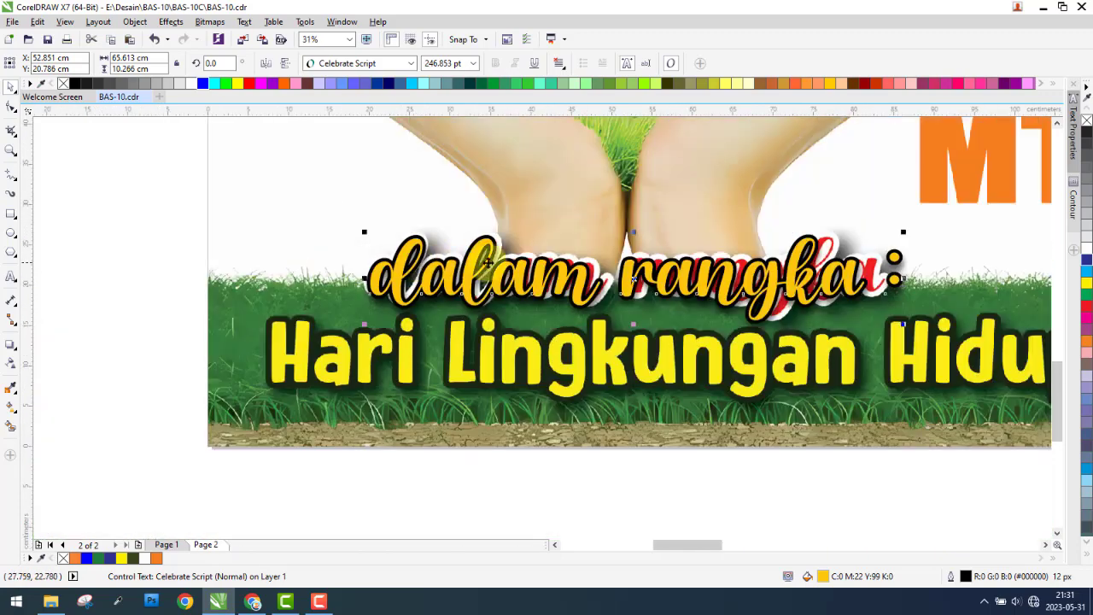
{"action": "scroll", "coordinate": [905, 272], "scroll_direction": "up", "scroll_amount": 3}
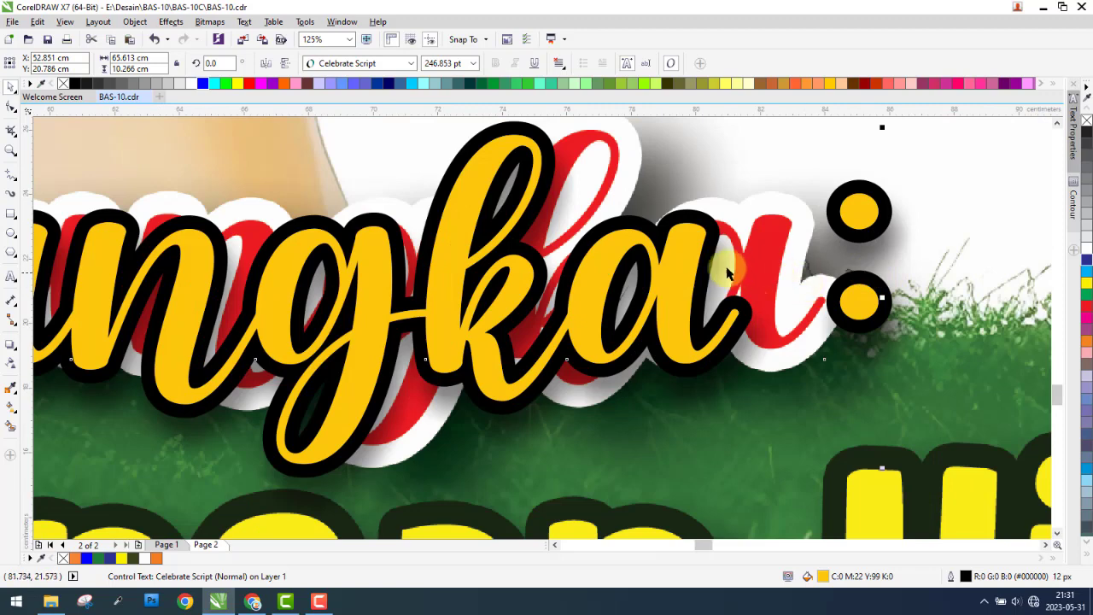
- Delete the colon after 'rangka' in the yellow script text
{"action": "double_click", "coordinate": [731, 247]}
{"action": "left_click_drag", "start_coordinate": [731, 247], "coordinate": [992, 243]}
{"action": "key", "text": "Delete"}
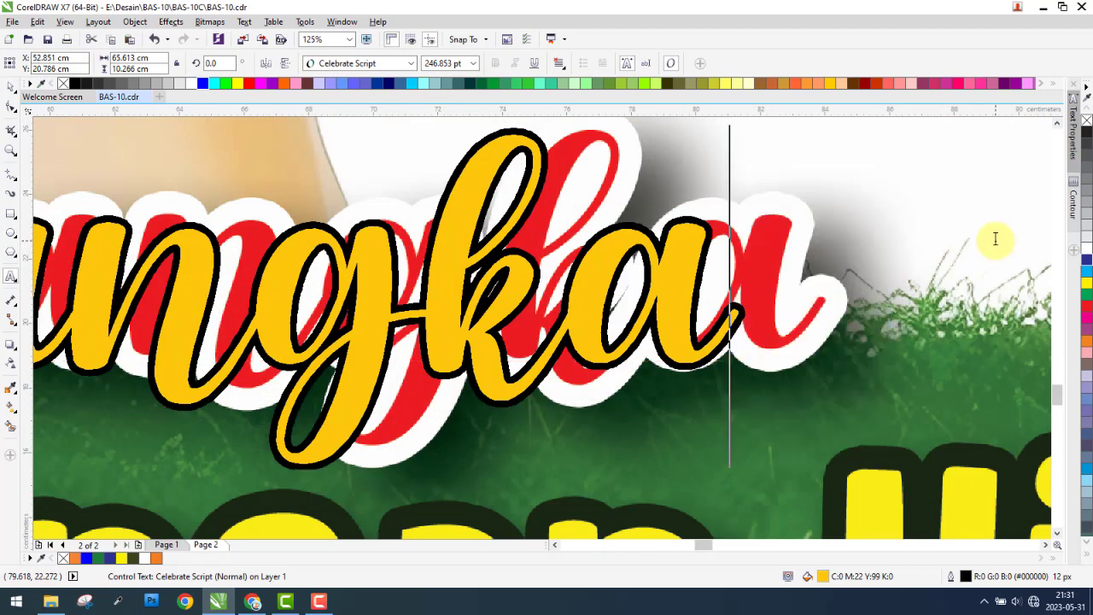
{"action": "left_click", "coordinate": [26, 86]}
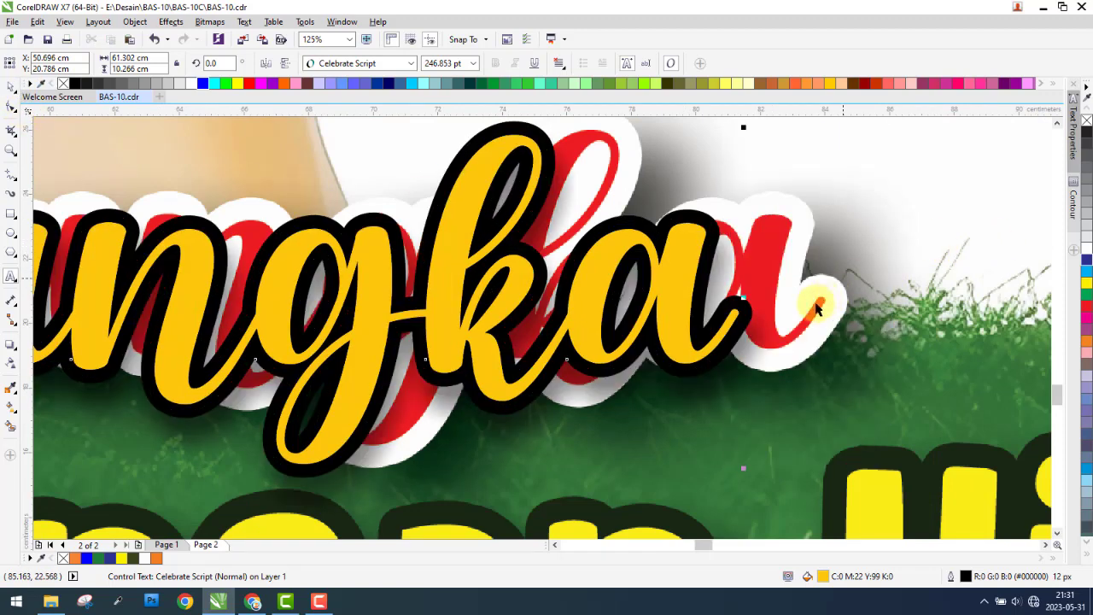
- Widen and position the yellow text to fully cover the red copy
{"action": "left_click", "coordinate": [750, 306]}
{"action": "left_click_drag", "start_coordinate": [743, 295], "coordinate": [828, 294]}
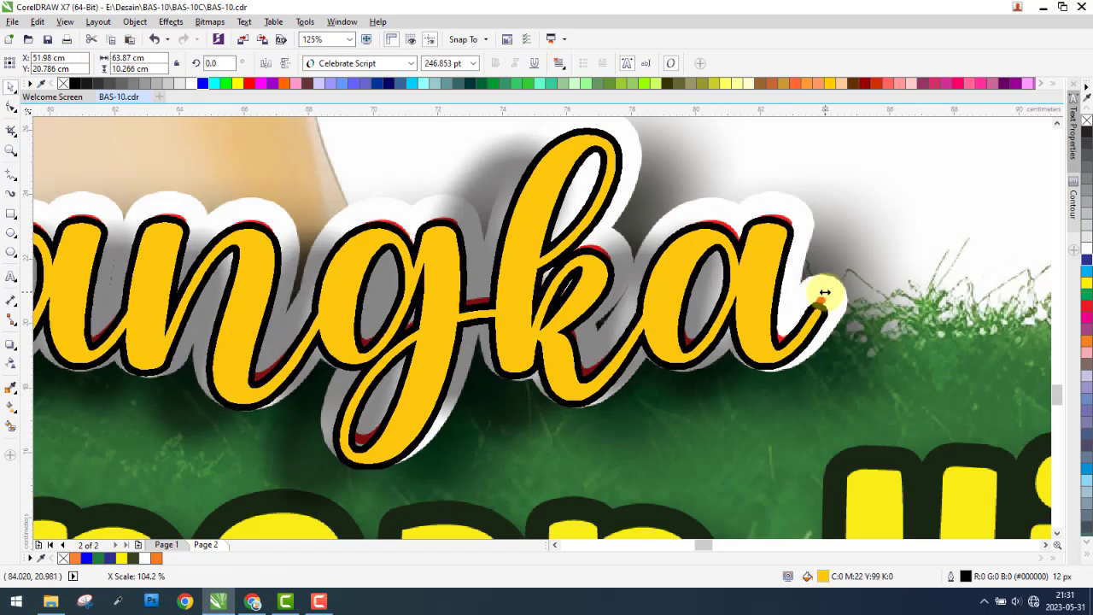
{"action": "left_click_drag", "start_coordinate": [775, 253], "coordinate": [631, 182]}
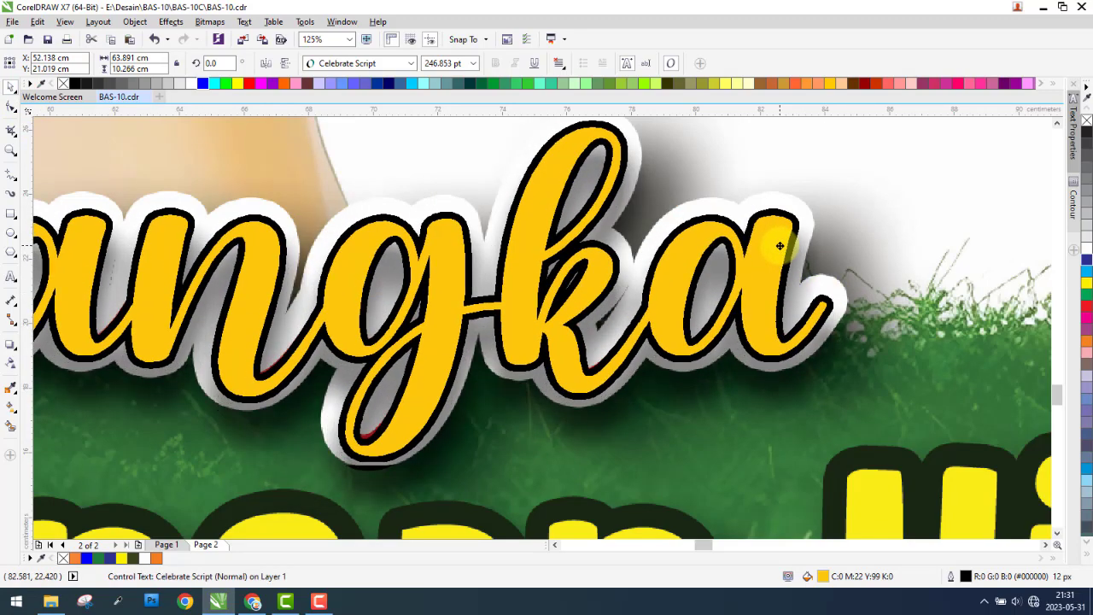
{"action": "key", "text": "ctrl+z"}
{"action": "key", "text": "ctrl+z"}
{"action": "key", "text": "ctrl+z"}
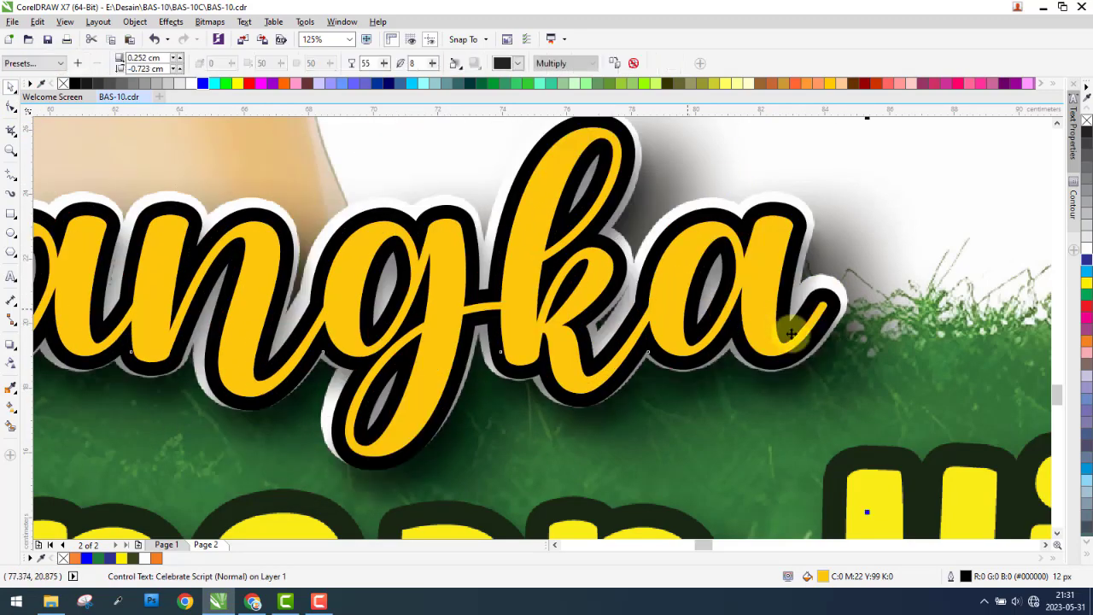
- Set the 'dalam rangka' script text's outline width to 18 px
{"action": "double_click", "coordinate": [965, 577]}
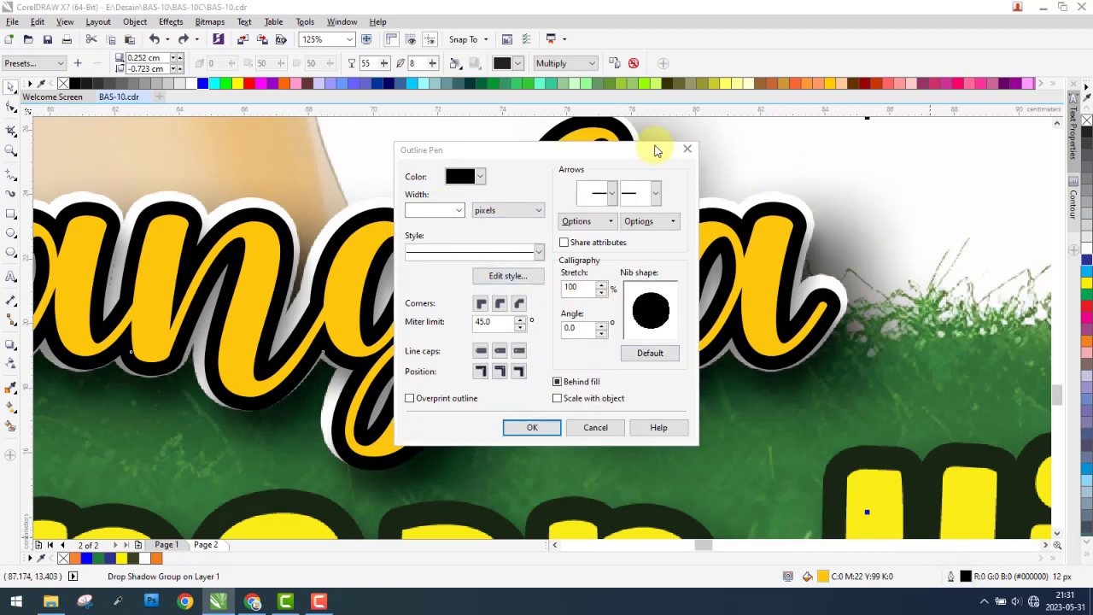
{"action": "left_click", "coordinate": [689, 150]}
{"action": "left_click", "coordinate": [892, 167]}
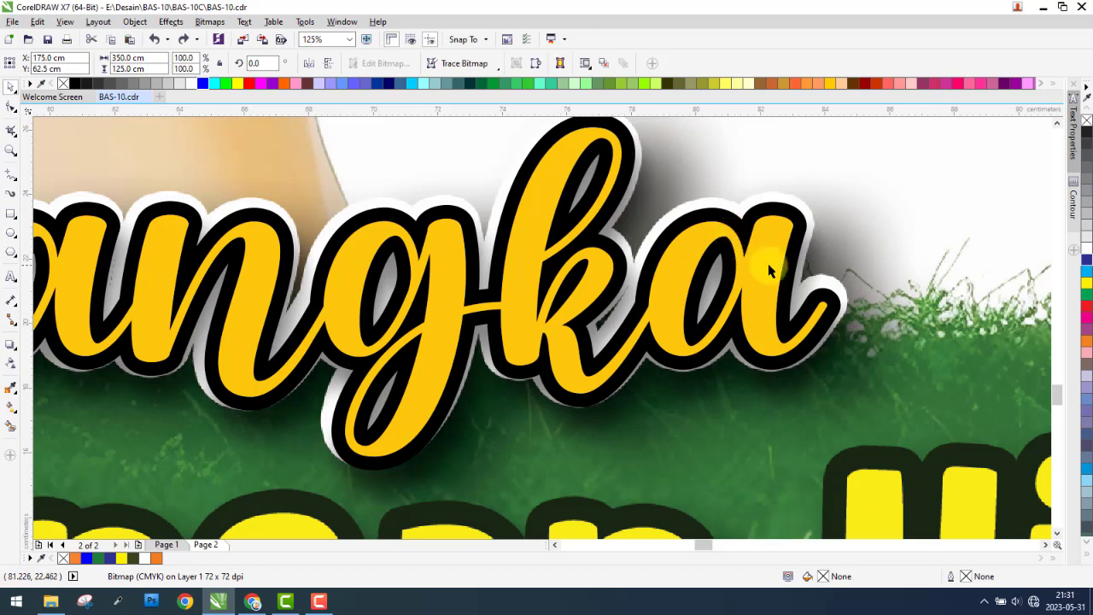
{"action": "left_click", "coordinate": [768, 267]}
{"action": "double_click", "coordinate": [966, 578]}
{"action": "left_click", "coordinate": [575, 378]}
{"action": "type", "text": "16"}
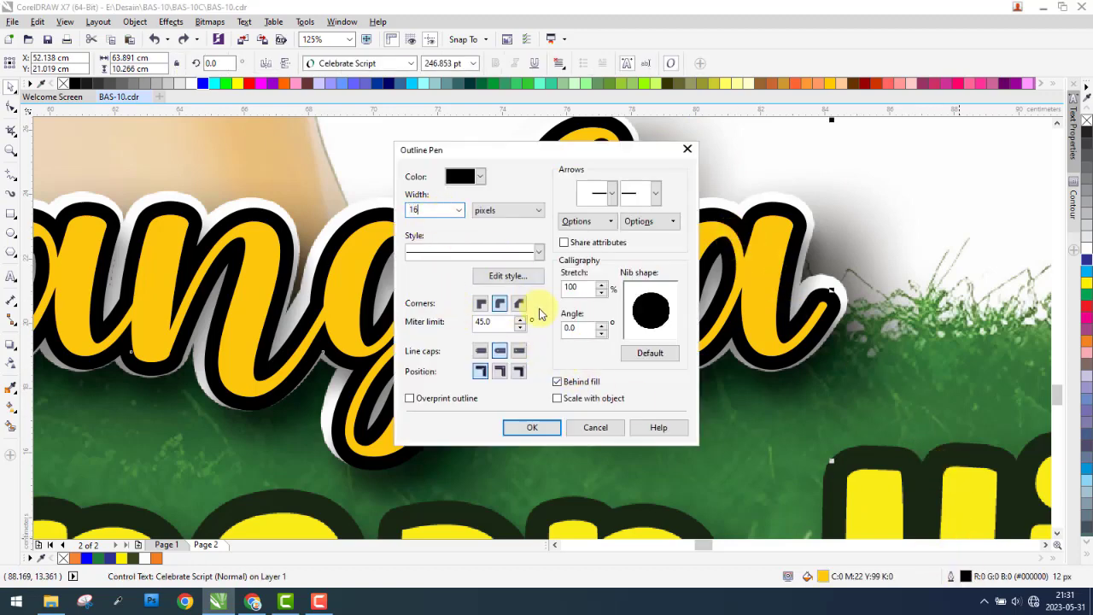
{"action": "left_click", "coordinate": [531, 427]}
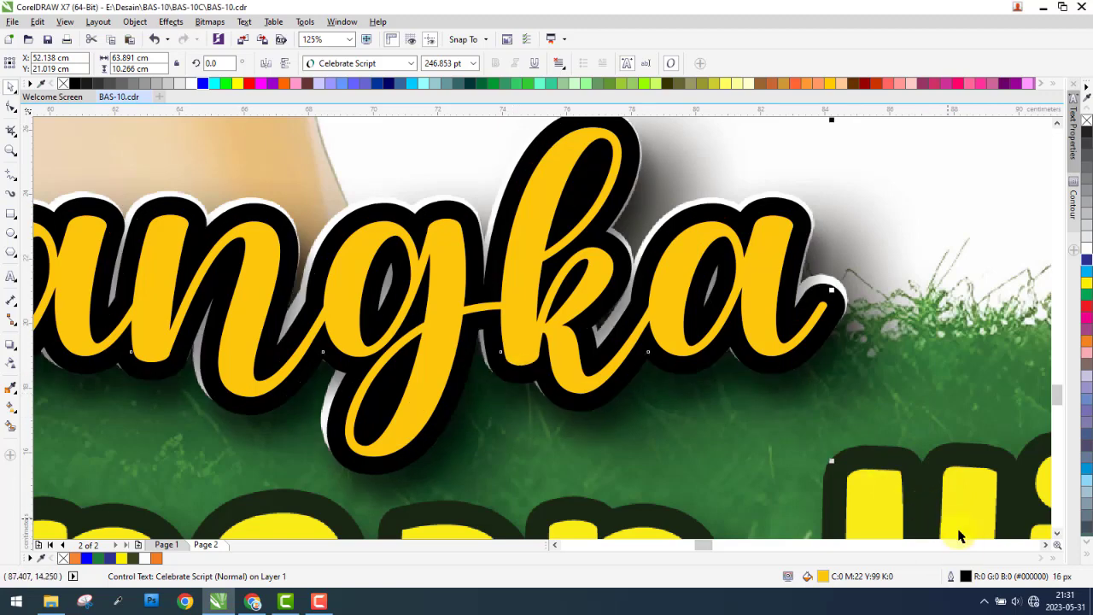
{"action": "double_click", "coordinate": [966, 577]}
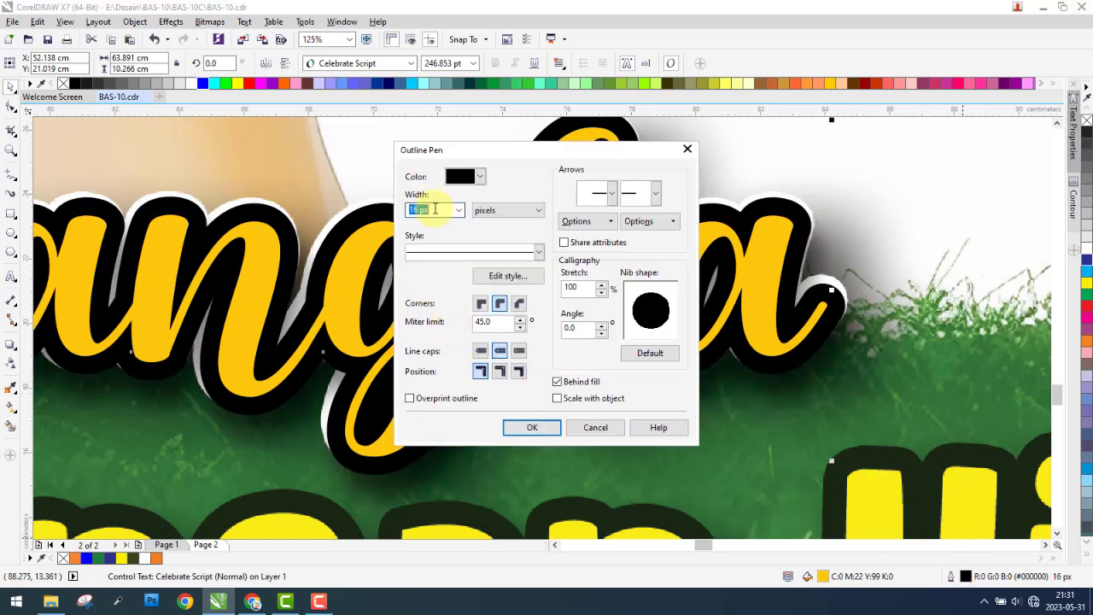
{"action": "key", "text": "Return"}
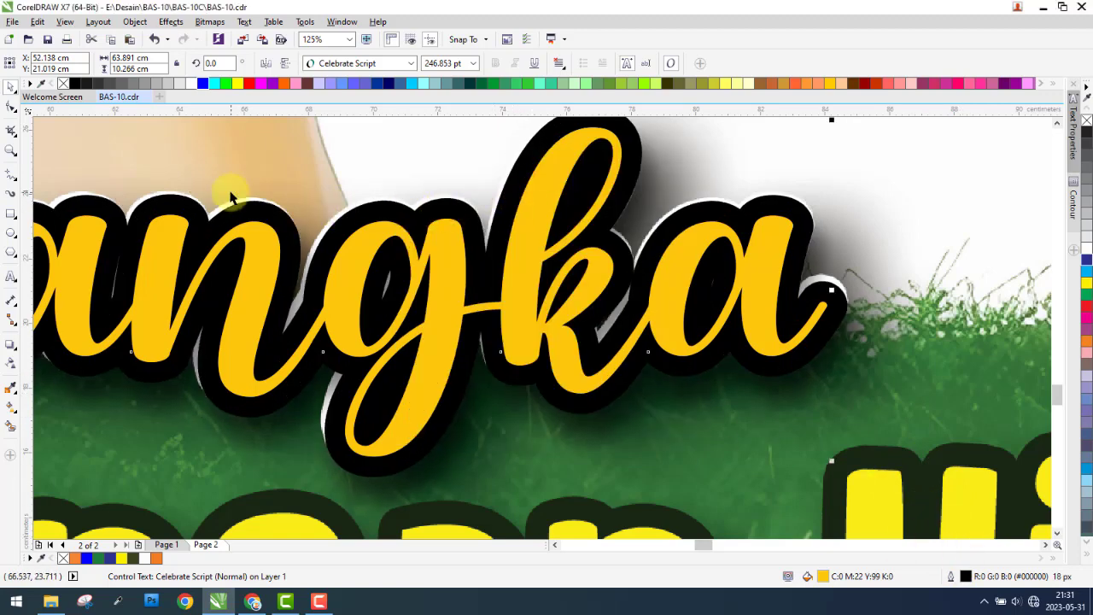
{"action": "scroll", "coordinate": [227, 195], "scroll_direction": "down", "scroll_amount": 2}
- Make the 'dalam rangka' outline white and reselect the script text
{"action": "right_click", "coordinate": [1080, 247]}
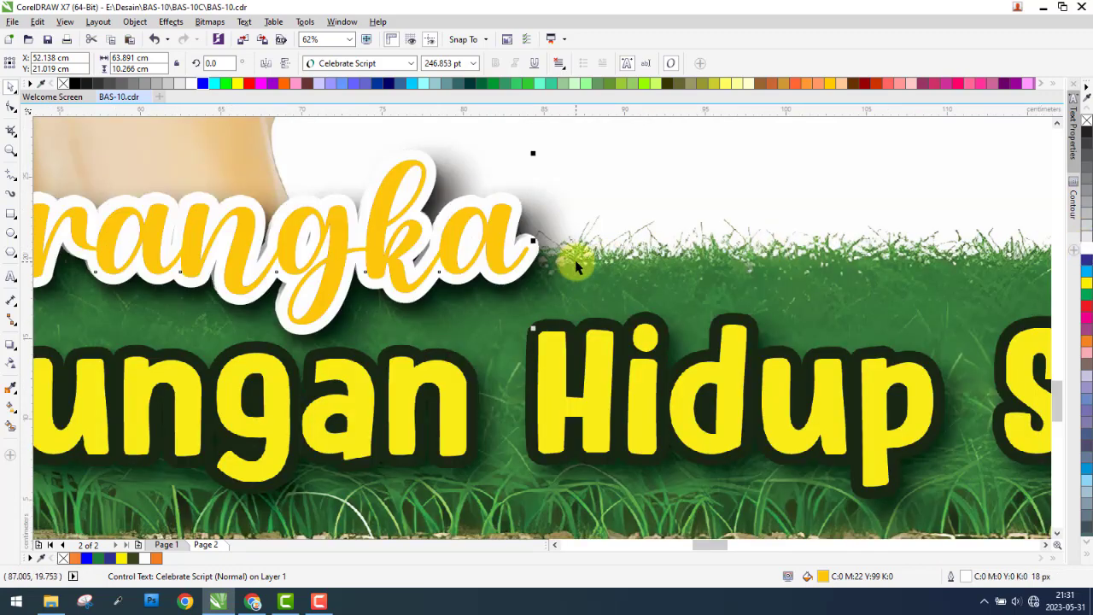
{"action": "scroll", "coordinate": [555, 269], "scroll_direction": "down", "scroll_amount": 3}
{"action": "scroll", "coordinate": [231, 273], "scroll_direction": "up", "scroll_amount": 3}
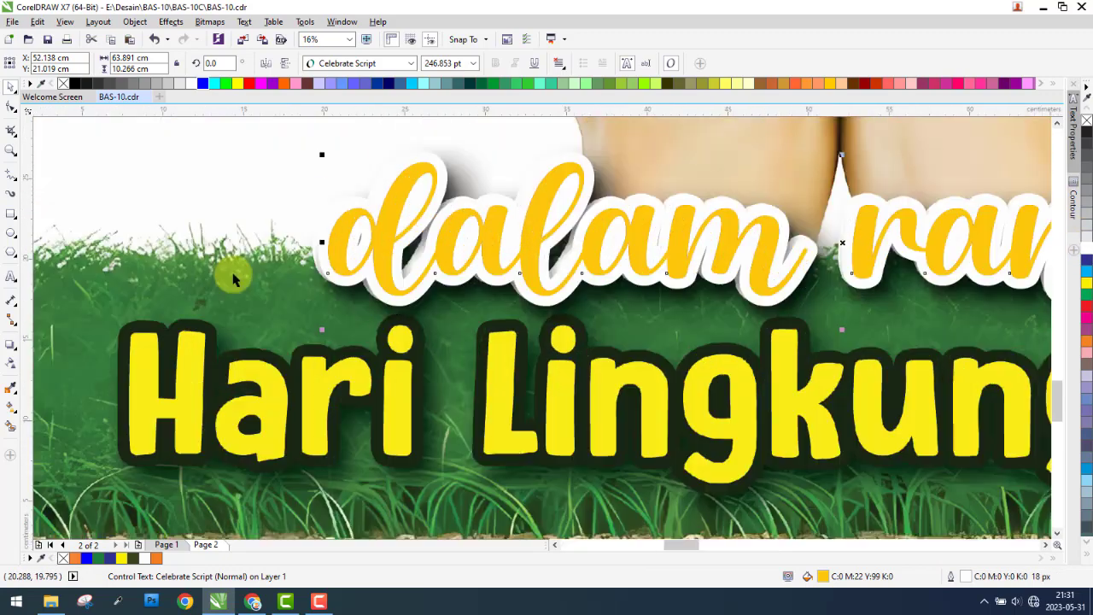
{"action": "left_click", "coordinate": [159, 351]}
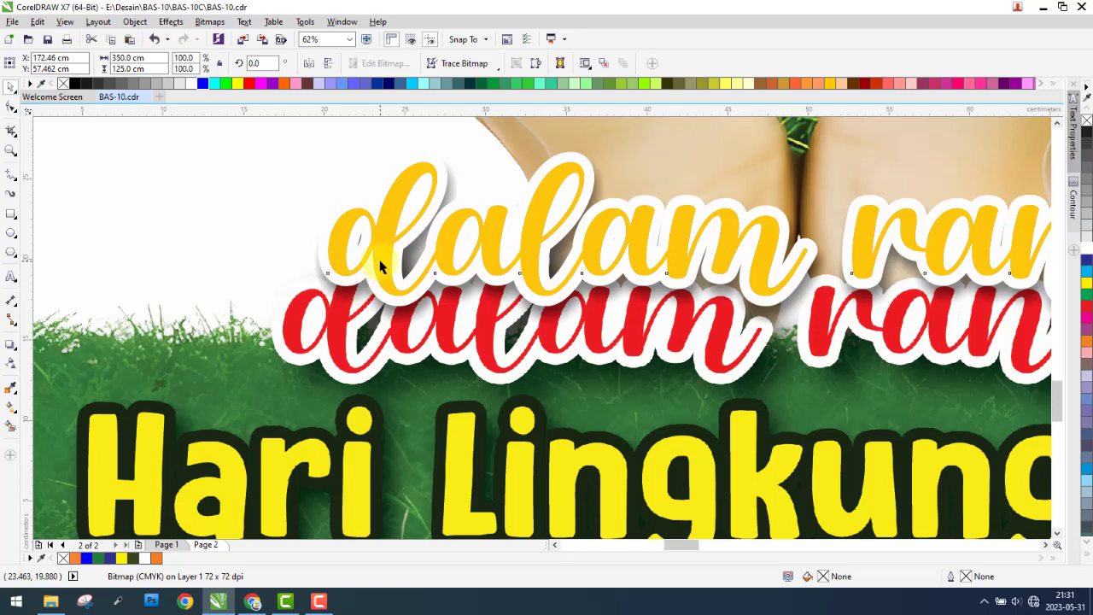
{"action": "left_click", "coordinate": [380, 266]}
- Fill the script text with the red sampled from the red copy
{"action": "left_click", "coordinate": [12, 389]}
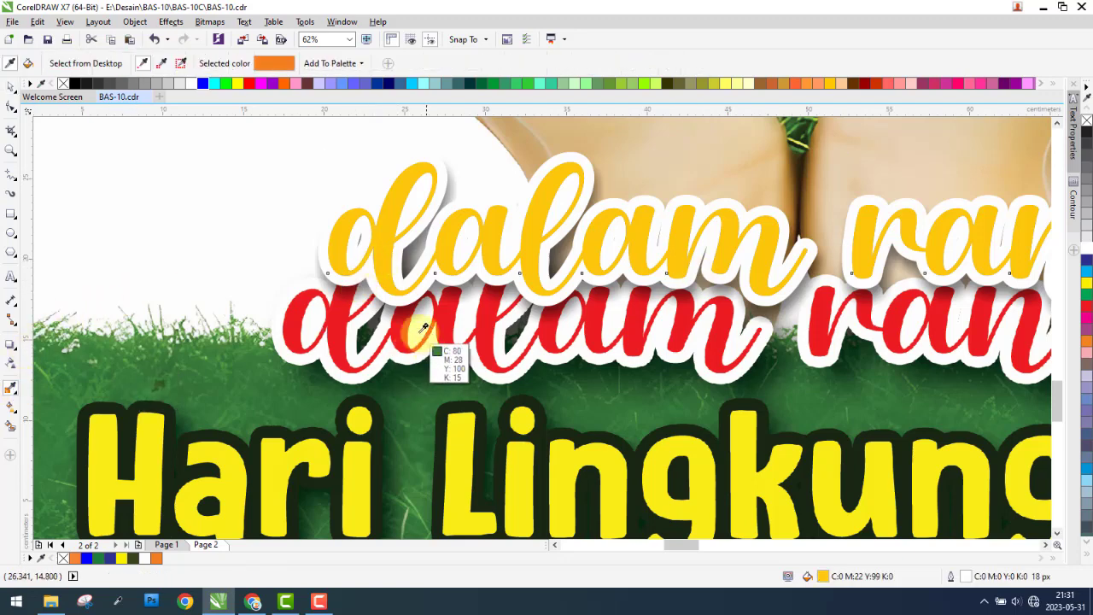
{"action": "left_click", "coordinate": [354, 347]}
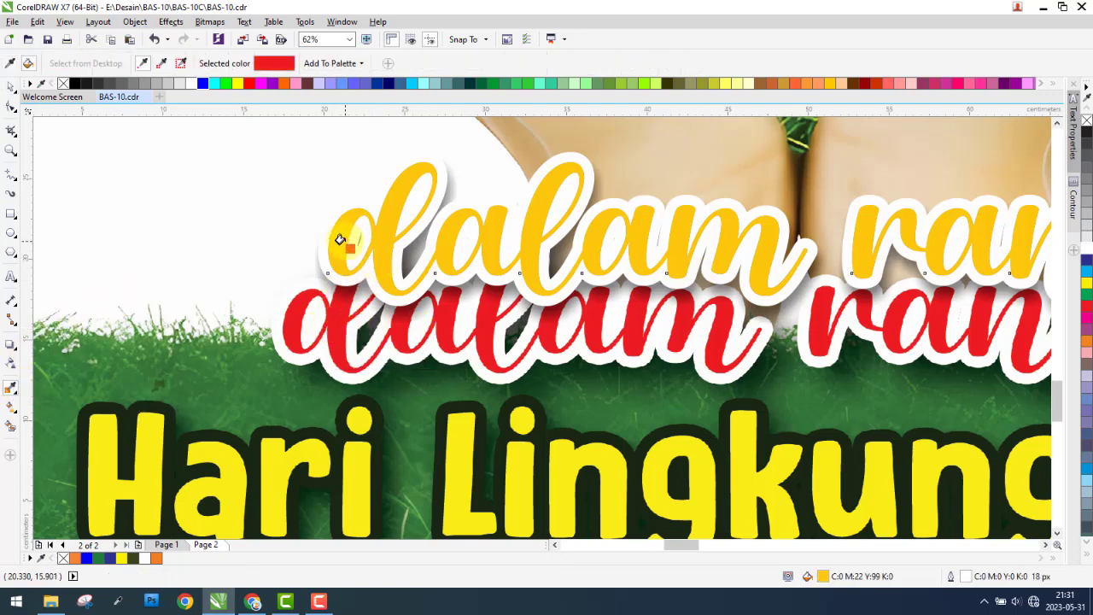
{"action": "left_click", "coordinate": [339, 240]}
{"action": "left_click", "coordinate": [10, 87]}
{"action": "scroll", "coordinate": [181, 319], "scroll_direction": "down", "scroll_amount": 3}
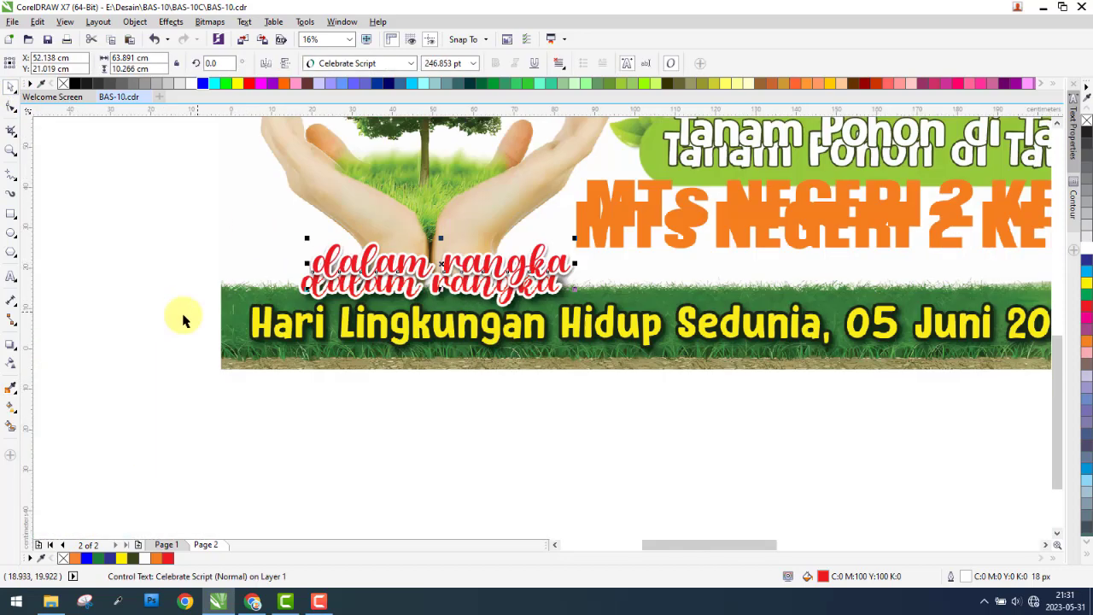
- Line the background image up under the text and save the banner
{"action": "left_click_drag", "start_coordinate": [224, 329], "coordinate": [233, 309]}
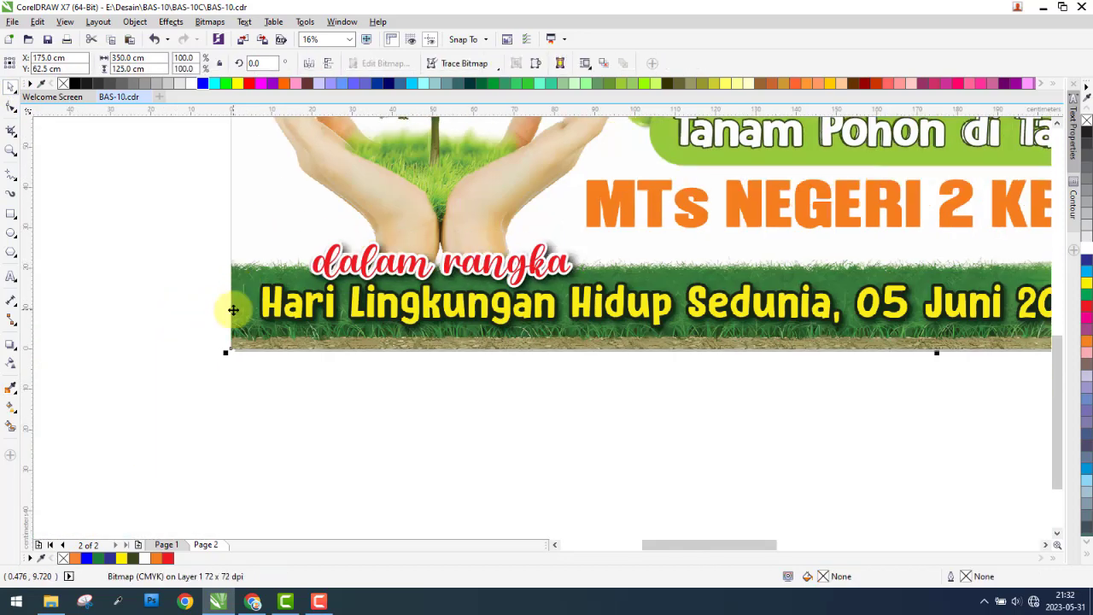
{"action": "left_click", "coordinate": [152, 302]}
{"action": "left_click", "coordinate": [12, 21]}
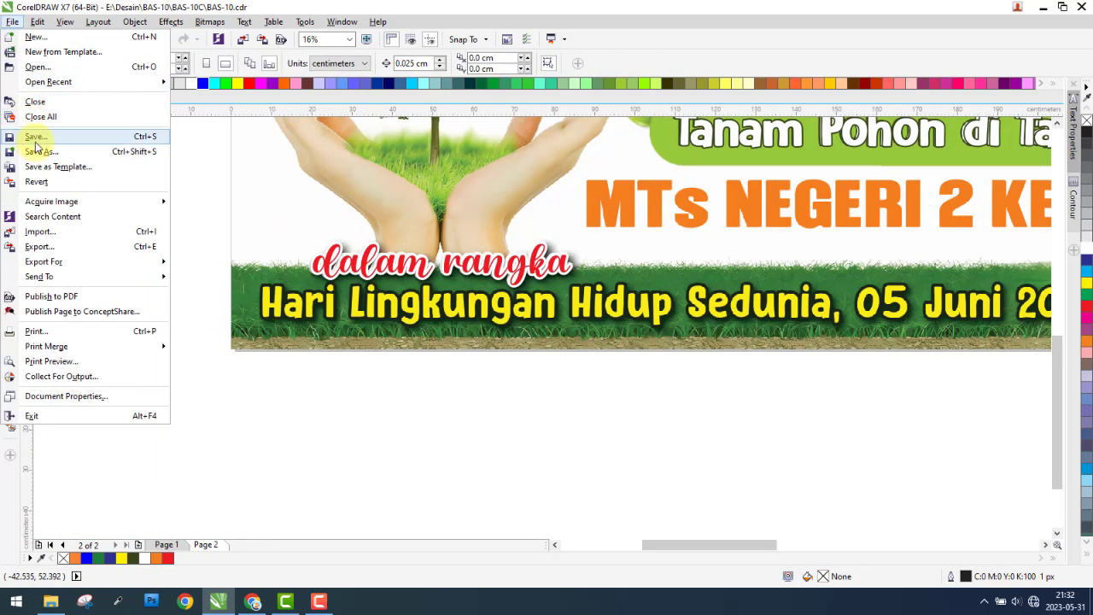
{"action": "left_click", "coordinate": [36, 138]}
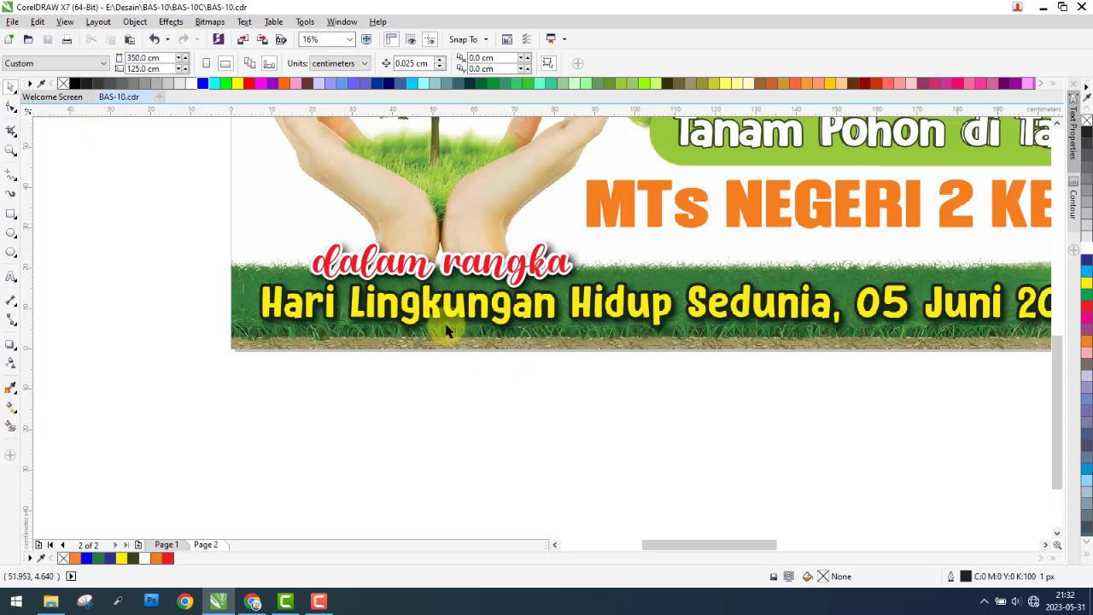
- Move the Tanam Pohon text below the banner and retype it as 'Hari Lingkungan Hidup Sedunia, 05 Juni 2023'
{"action": "left_click_drag", "start_coordinate": [707, 161], "coordinate": [268, 419]}
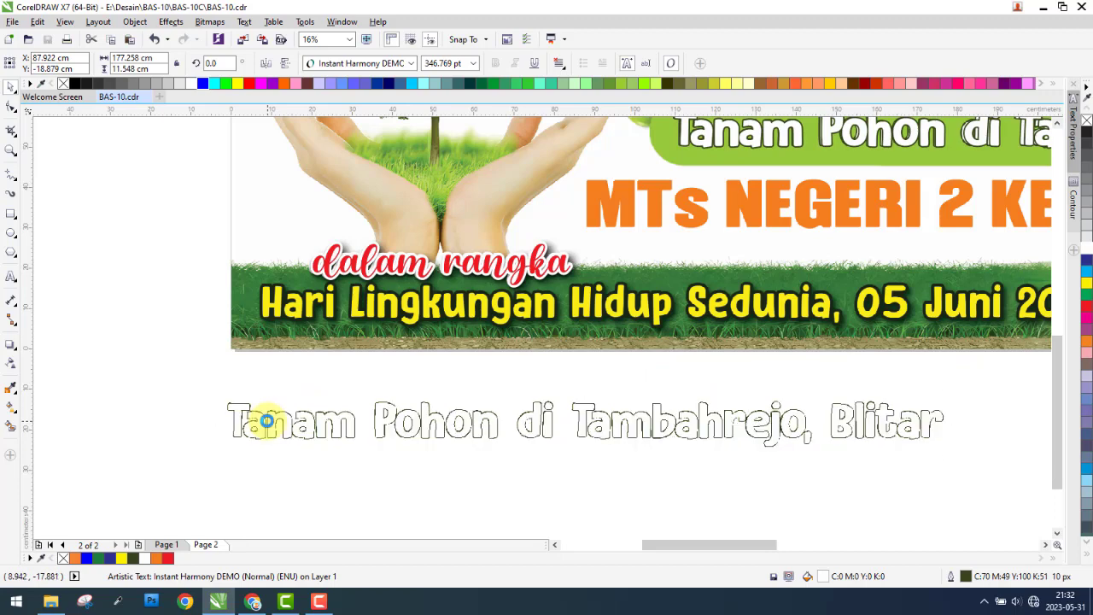
{"action": "double_click", "coordinate": [266, 420]}
{"action": "type", "text": "Ha"}
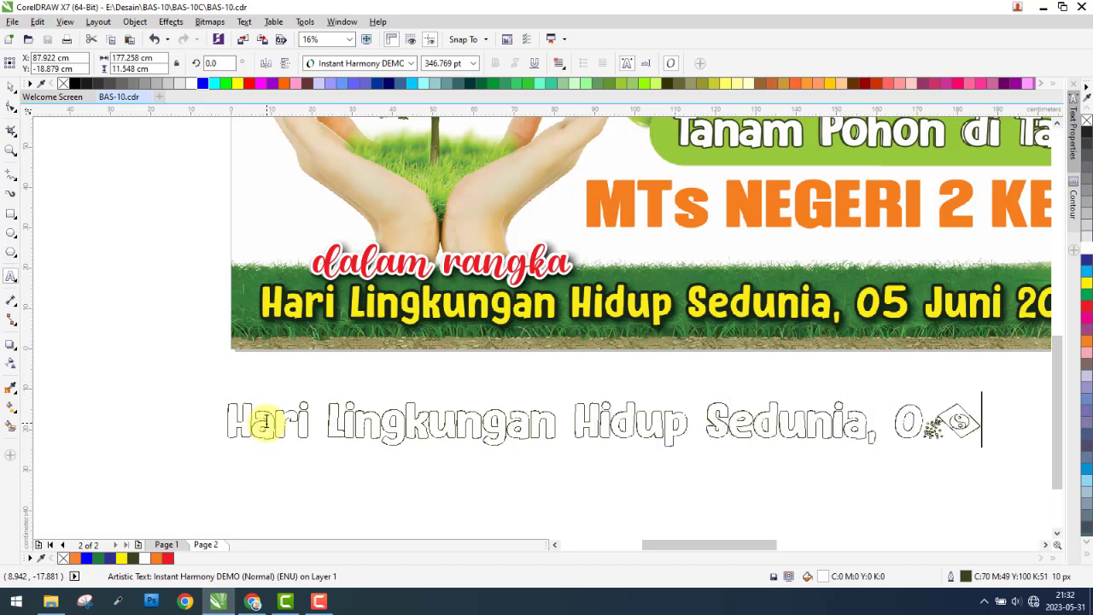
{"action": "type", "text": "ni 2"}
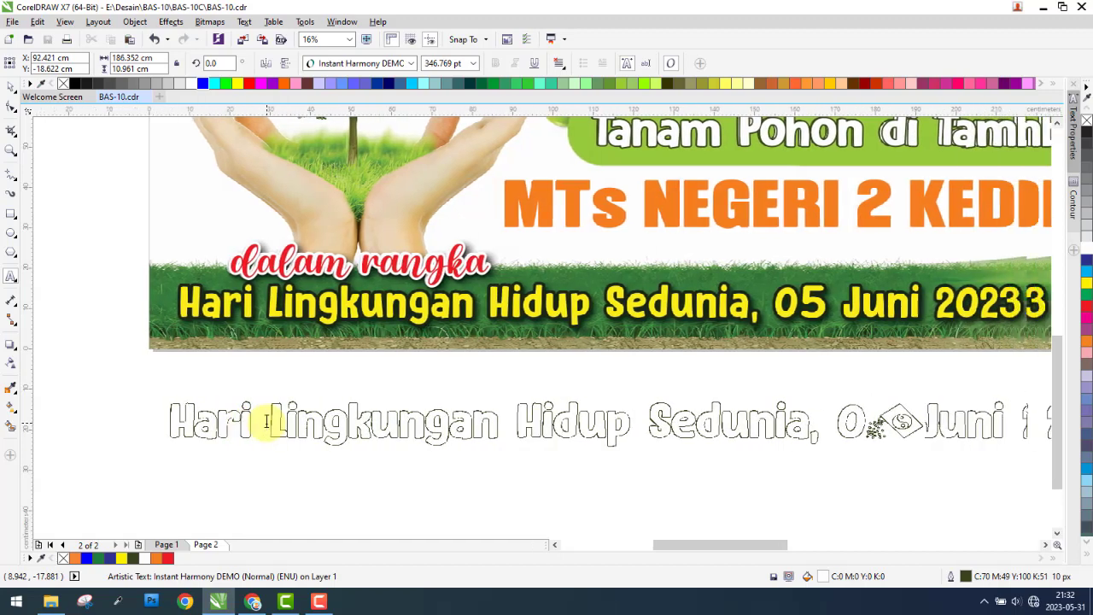
{"action": "type", "text": "9"}
{"action": "type", "text": "23"}
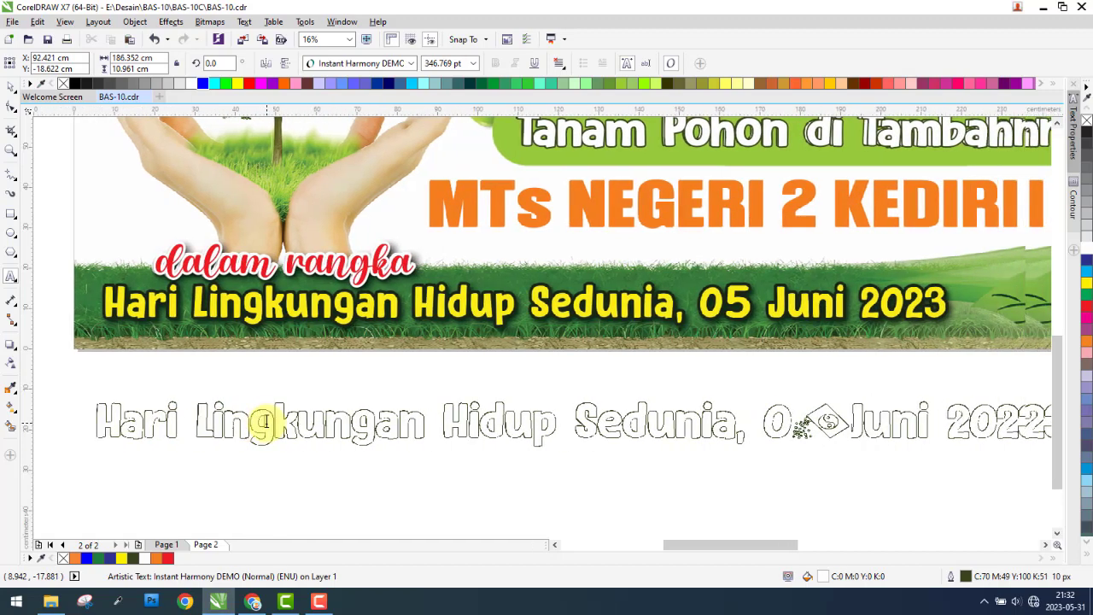
{"action": "left_click_drag", "start_coordinate": [738, 429], "coordinate": [826, 427]}
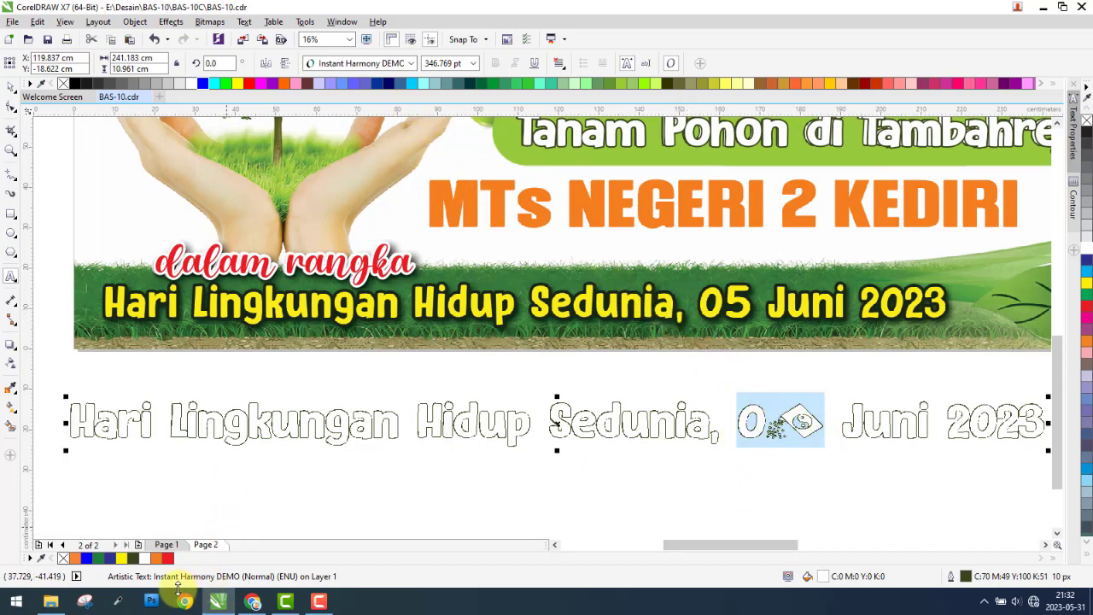
- Navigate from BAS-9 to Desain > BAS-10 > BAS-10P and open BAS-10.psd
{"action": "left_click", "coordinate": [51, 601]}
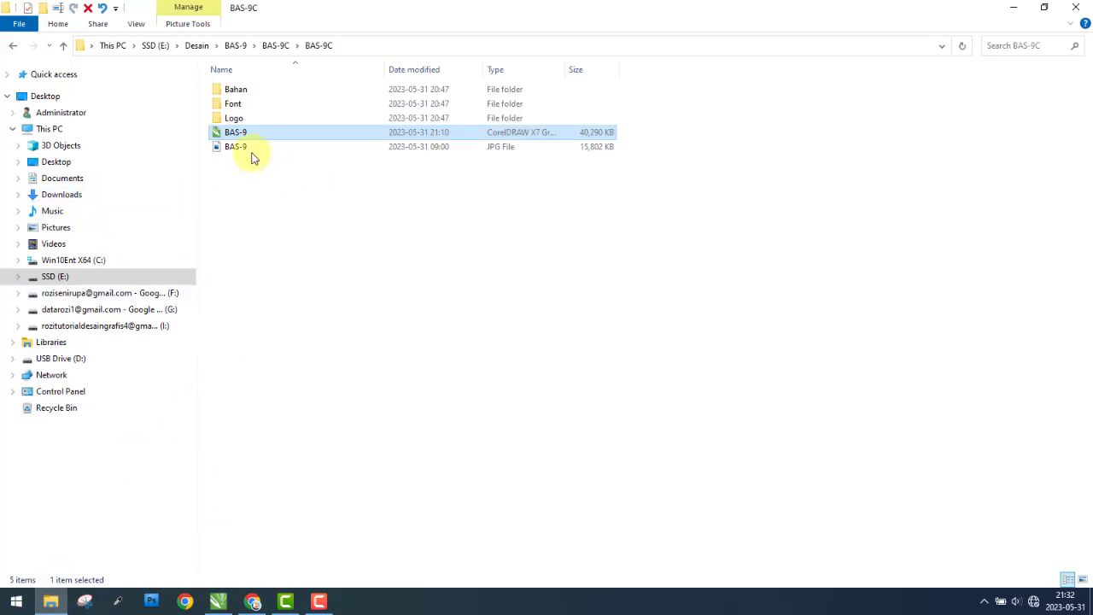
{"action": "left_click", "coordinate": [17, 48]}
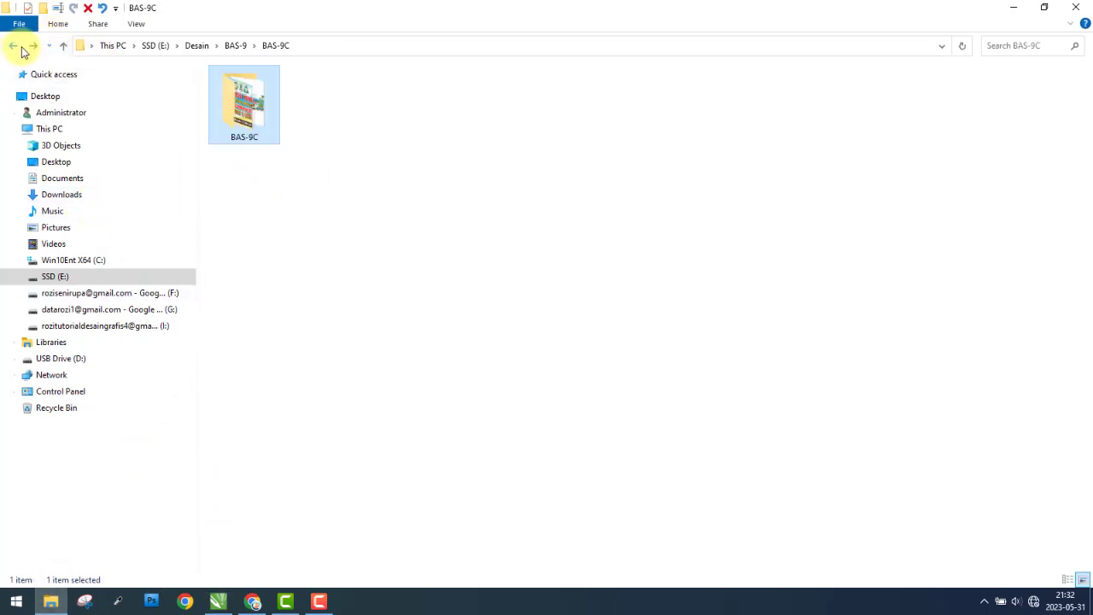
{"action": "left_click", "coordinate": [12, 48]}
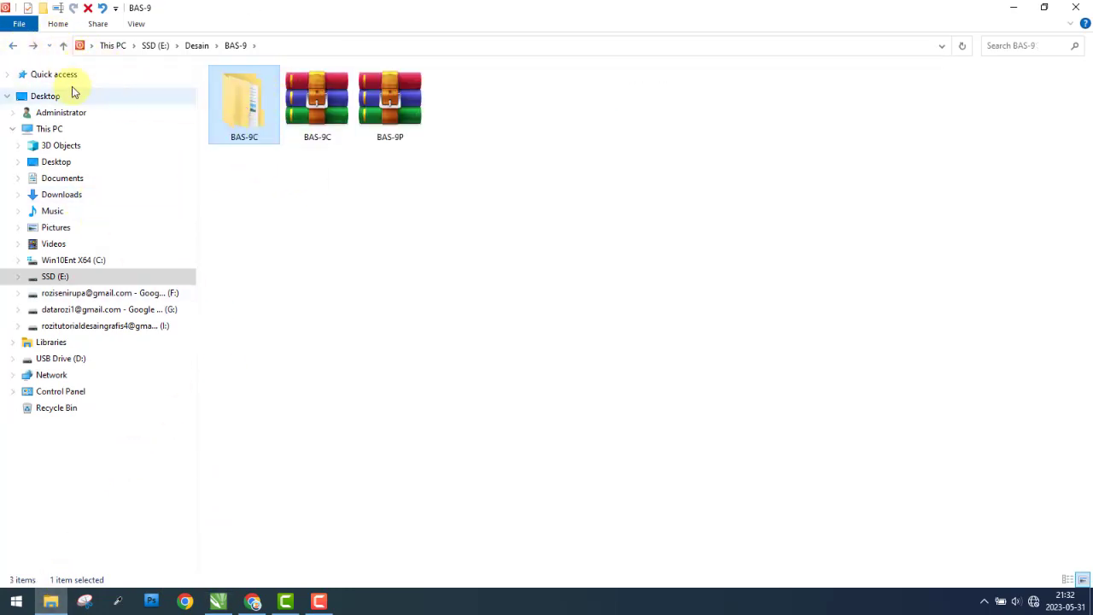
{"action": "left_click", "coordinate": [12, 49]}
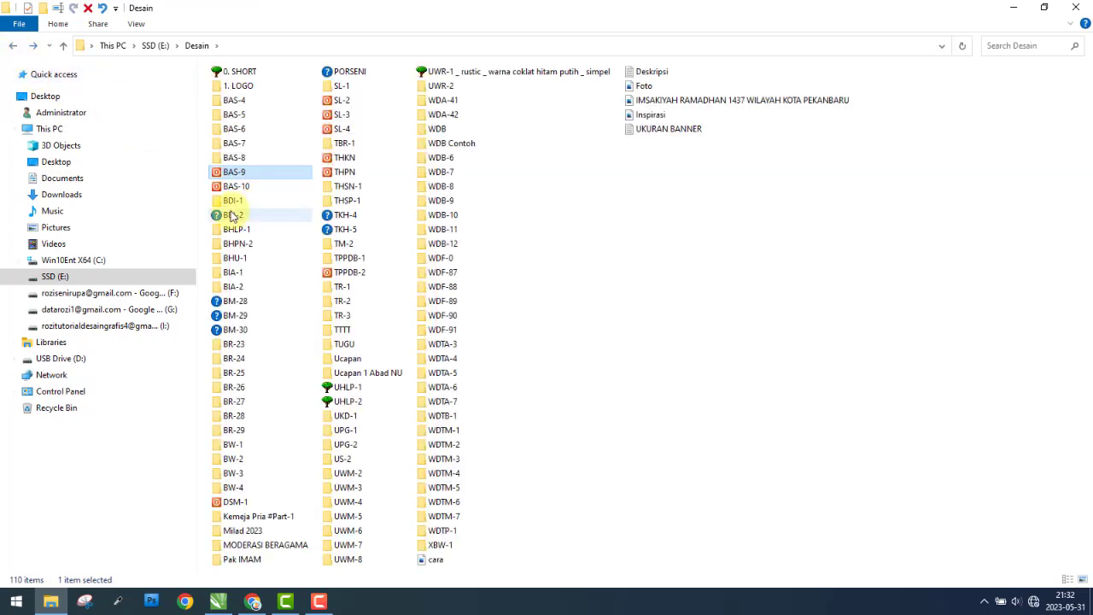
{"action": "double_click", "coordinate": [237, 189]}
{"action": "double_click", "coordinate": [319, 106]}
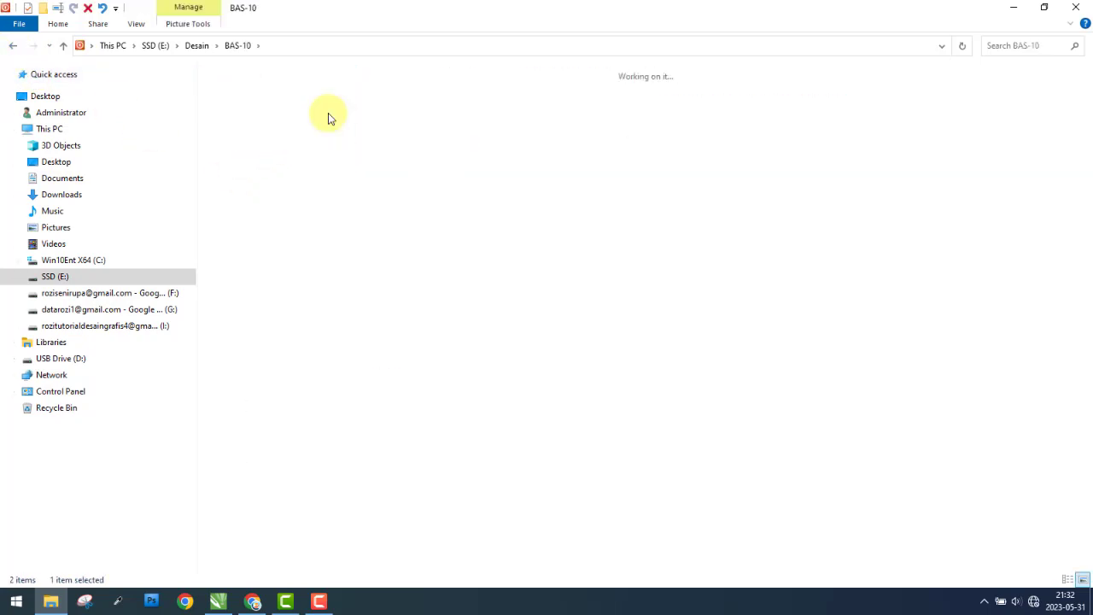
{"action": "left_click", "coordinate": [476, 107]}
{"action": "double_click", "coordinate": [469, 133]}
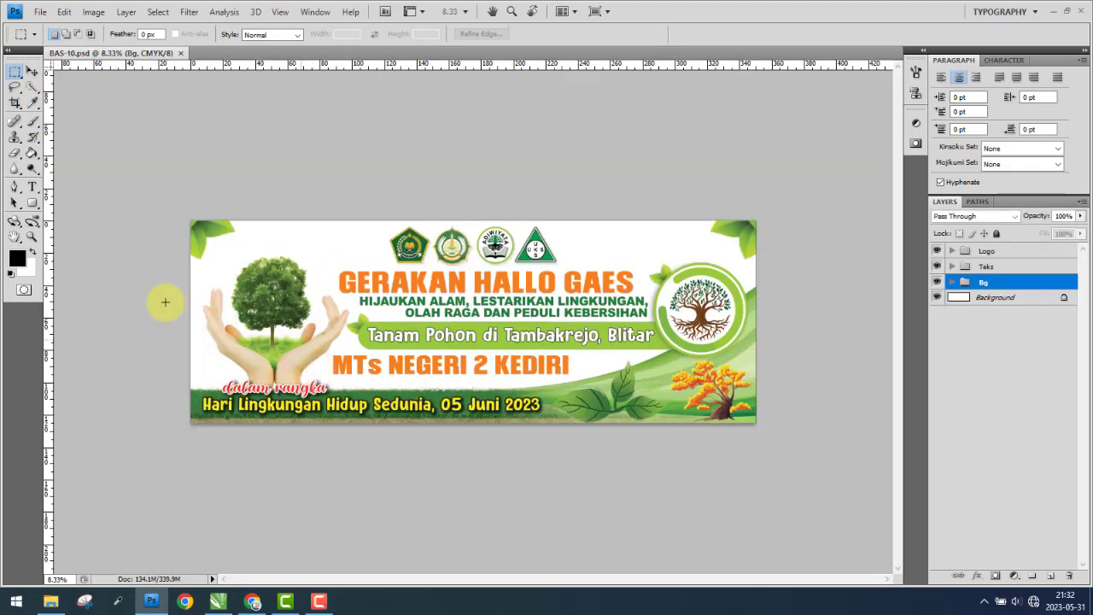
- Select the 5 in the date line's '05' to see its font, Blogger Sans Bold, in the Character panel
{"action": "left_click", "coordinate": [35, 188]}
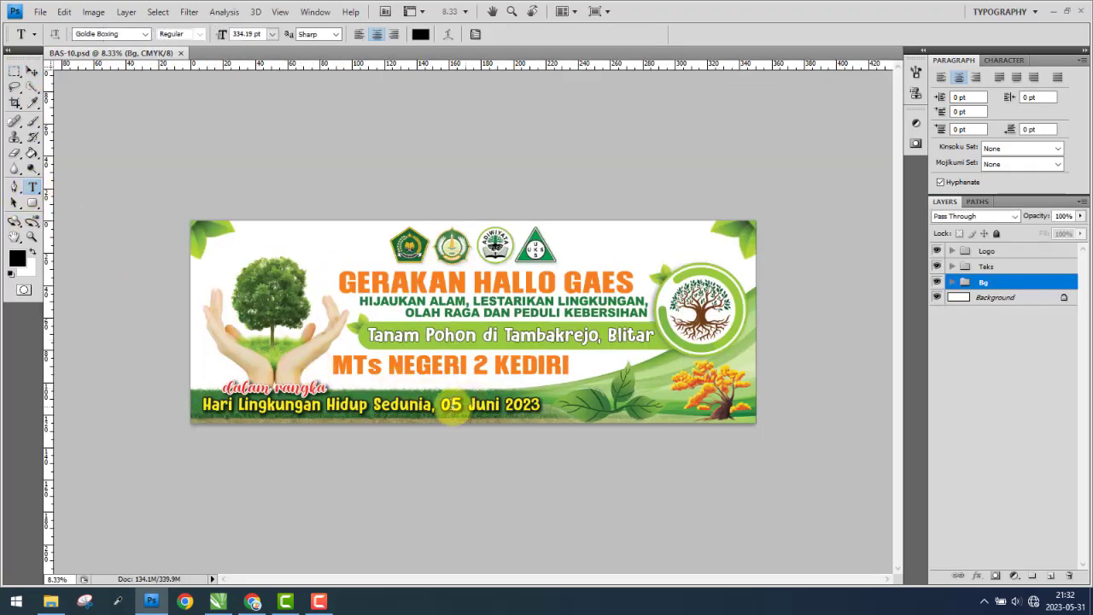
{"action": "left_click", "coordinate": [452, 406]}
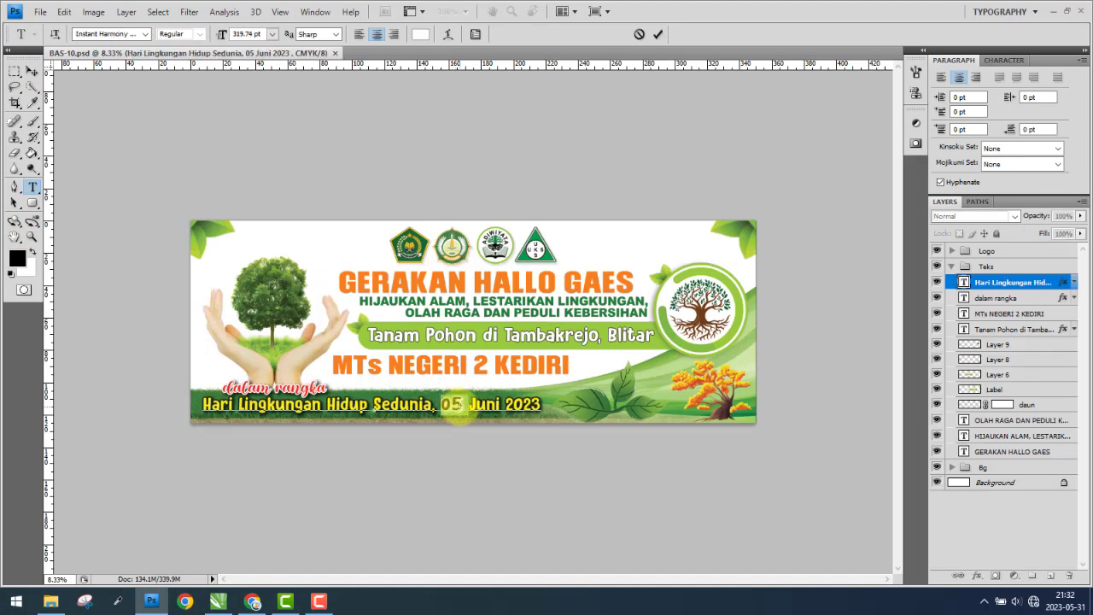
{"action": "double_click", "coordinate": [453, 407]}
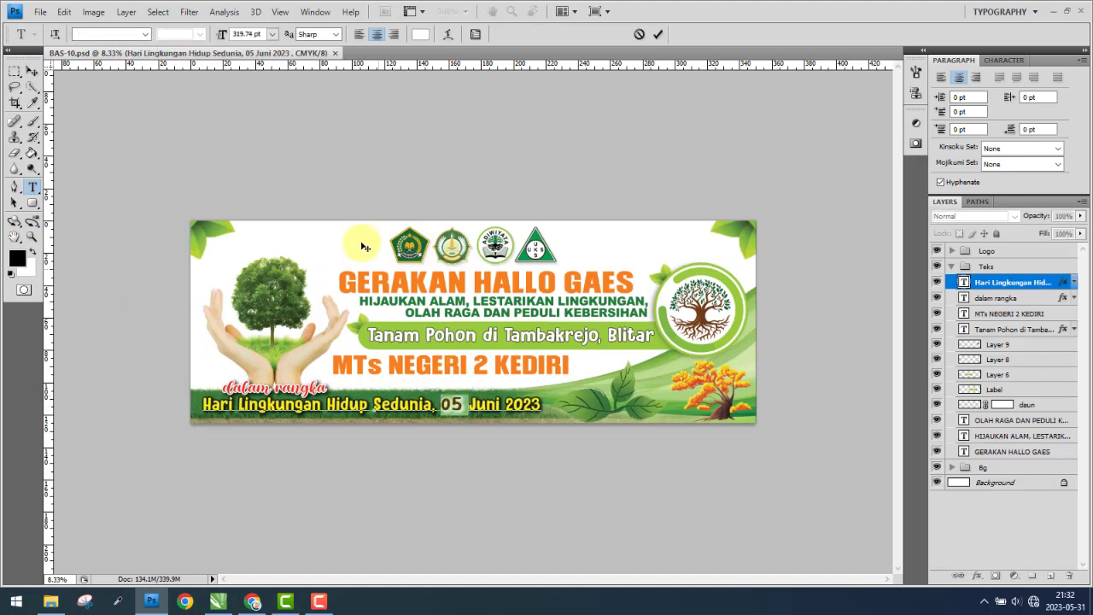
{"action": "left_click", "coordinate": [990, 62]}
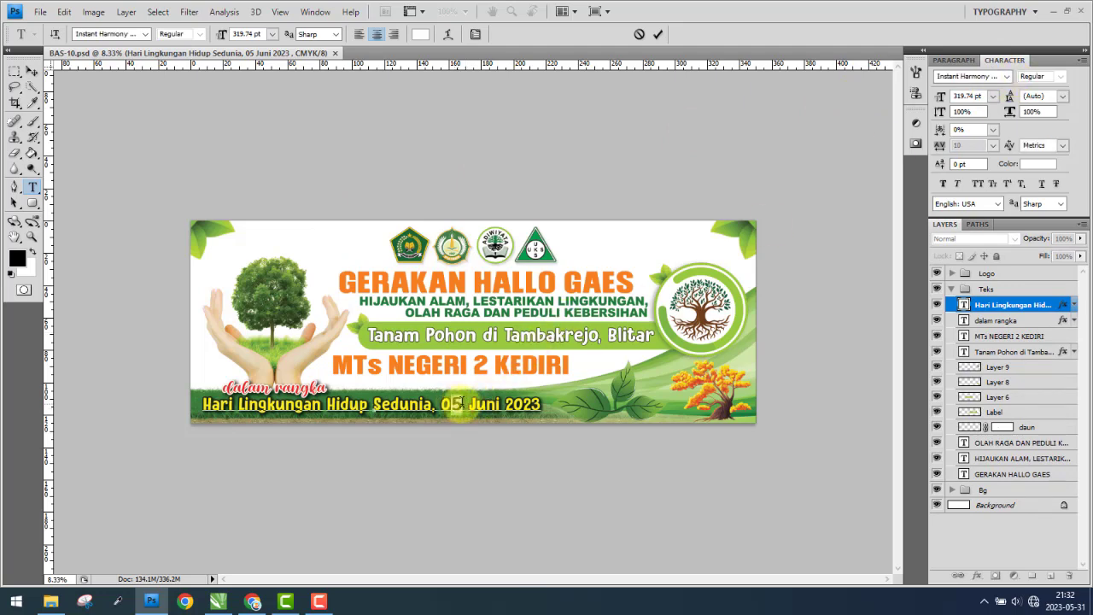
{"action": "left_click_drag", "start_coordinate": [462, 403], "coordinate": [452, 403]}
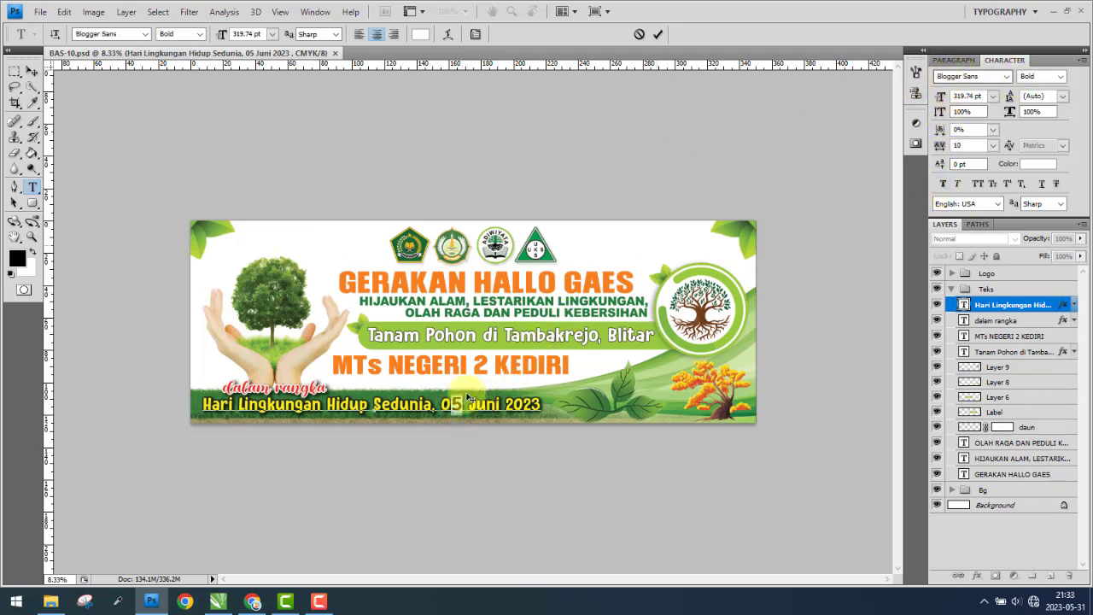
- Find the Blogger Sans-Bold font file in E:\Desain\2. SAN SERIF, then return to the Photoshop banner
{"action": "left_click", "coordinate": [60, 606]}
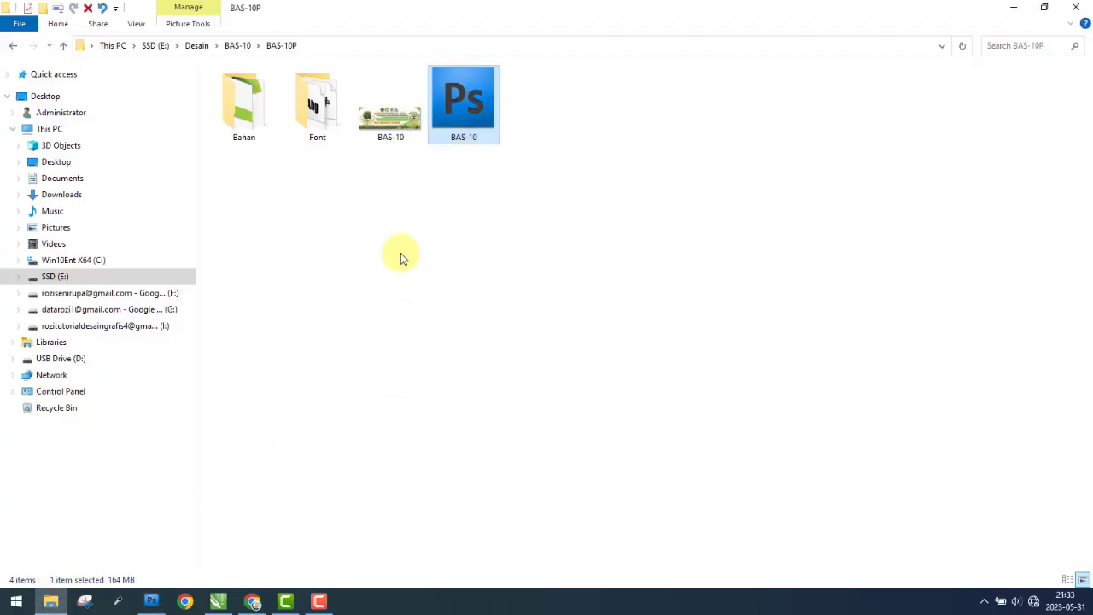
{"action": "left_click", "coordinate": [133, 275]}
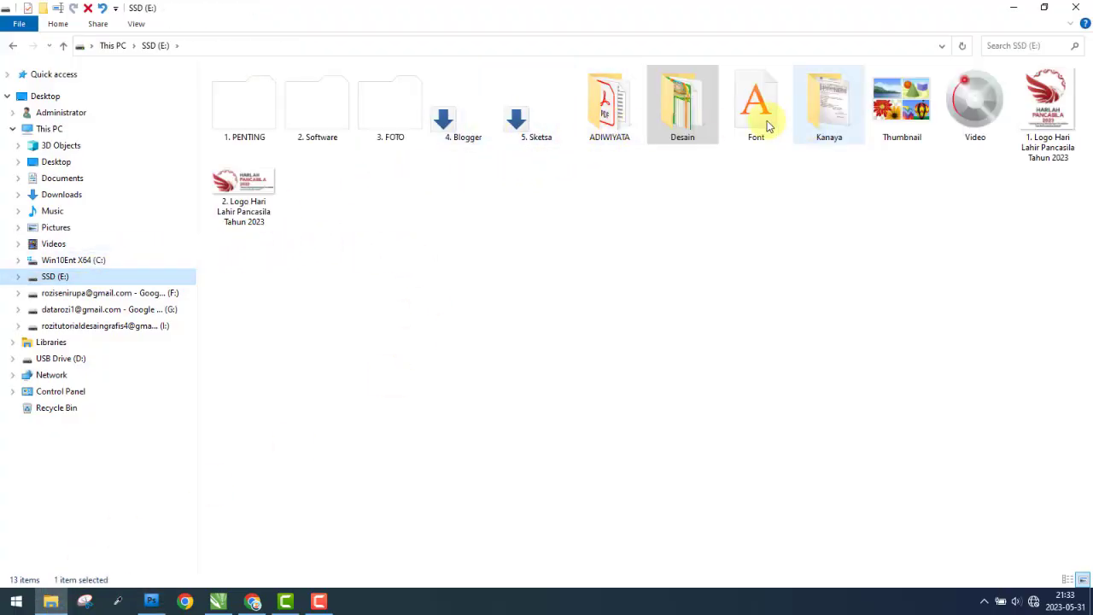
{"action": "double_click", "coordinate": [694, 126]}
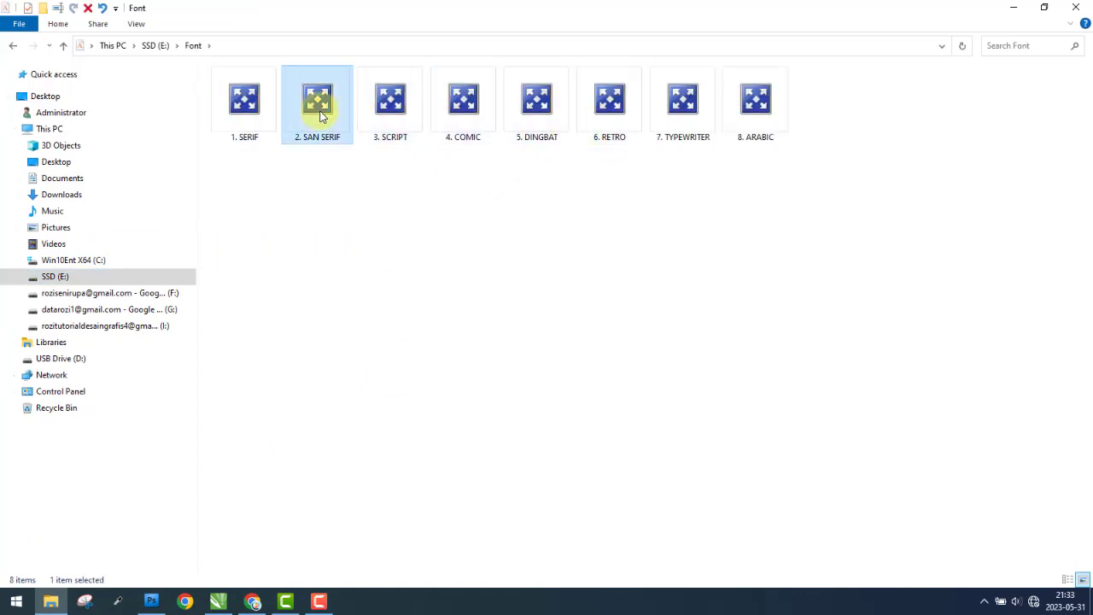
{"action": "double_click", "coordinate": [318, 106]}
{"action": "left_click", "coordinate": [388, 192]}
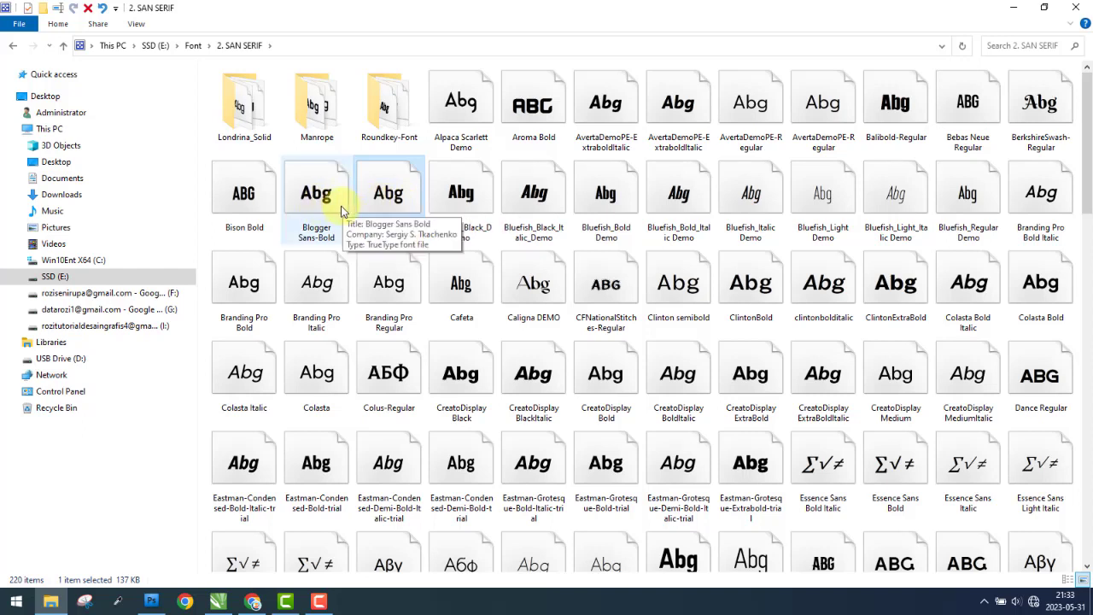
{"action": "left_click", "coordinate": [316, 205]}
{"action": "left_click", "coordinate": [151, 601]}
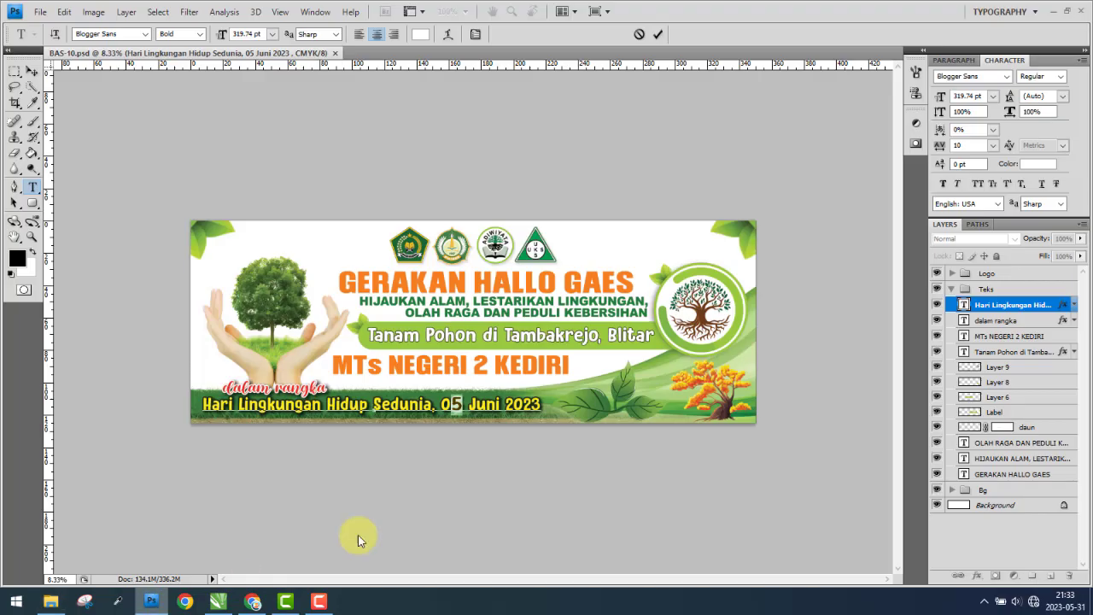
- Check the fonts of 'Hari', the middle date text and the 5 in '05 Juni'
{"action": "left_click", "coordinate": [1064, 70]}
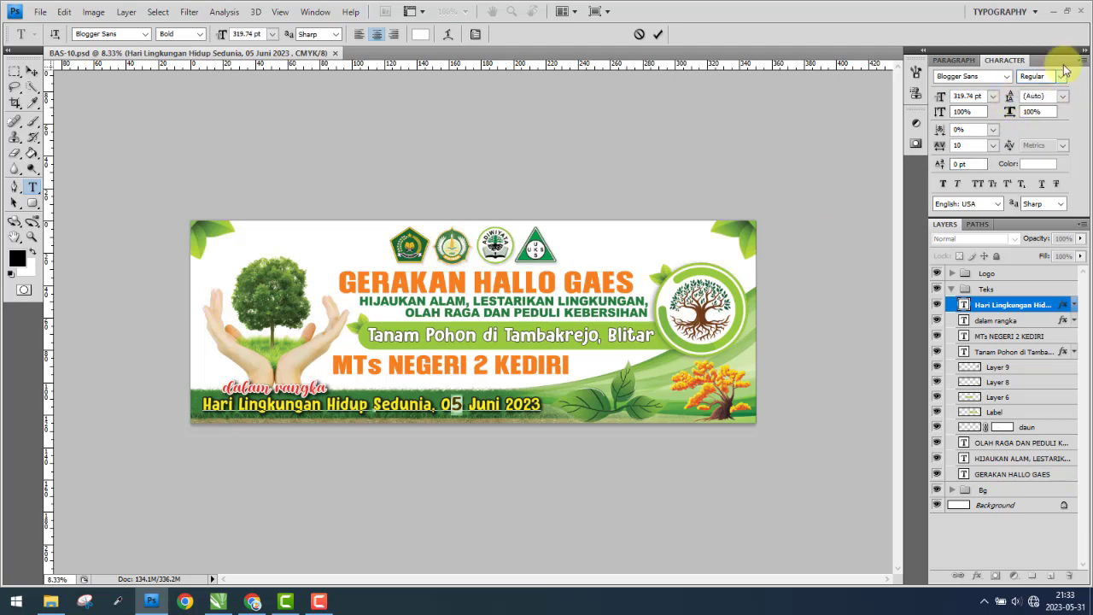
{"action": "left_click", "coordinate": [1053, 12]}
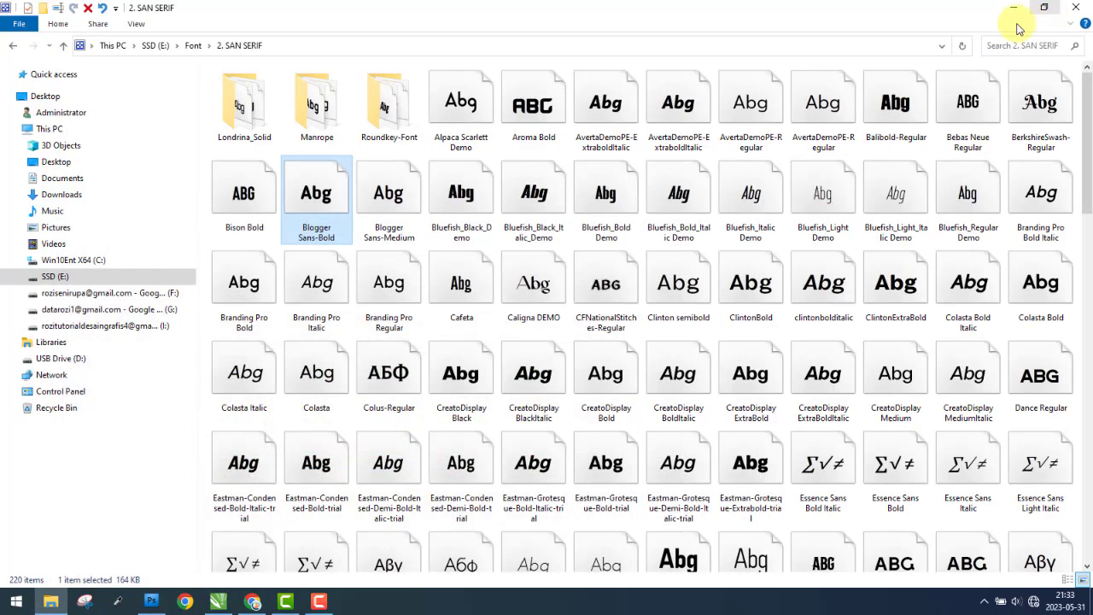
{"action": "left_click", "coordinate": [151, 601]}
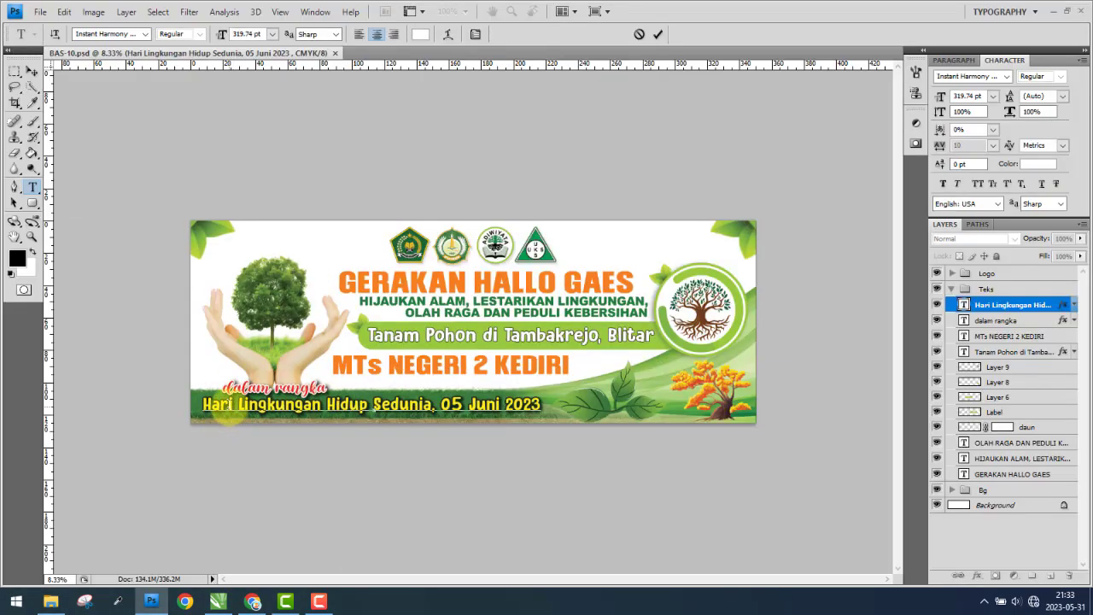
{"action": "left_click_drag", "start_coordinate": [213, 404], "coordinate": [229, 405]}
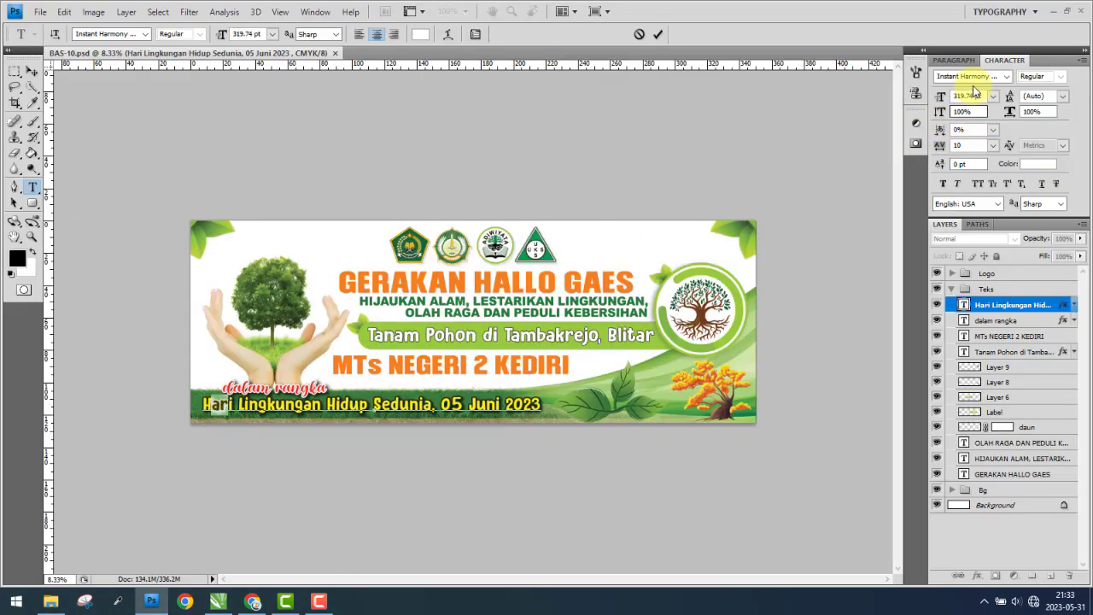
{"action": "left_click_drag", "start_coordinate": [320, 405], "coordinate": [283, 405]}
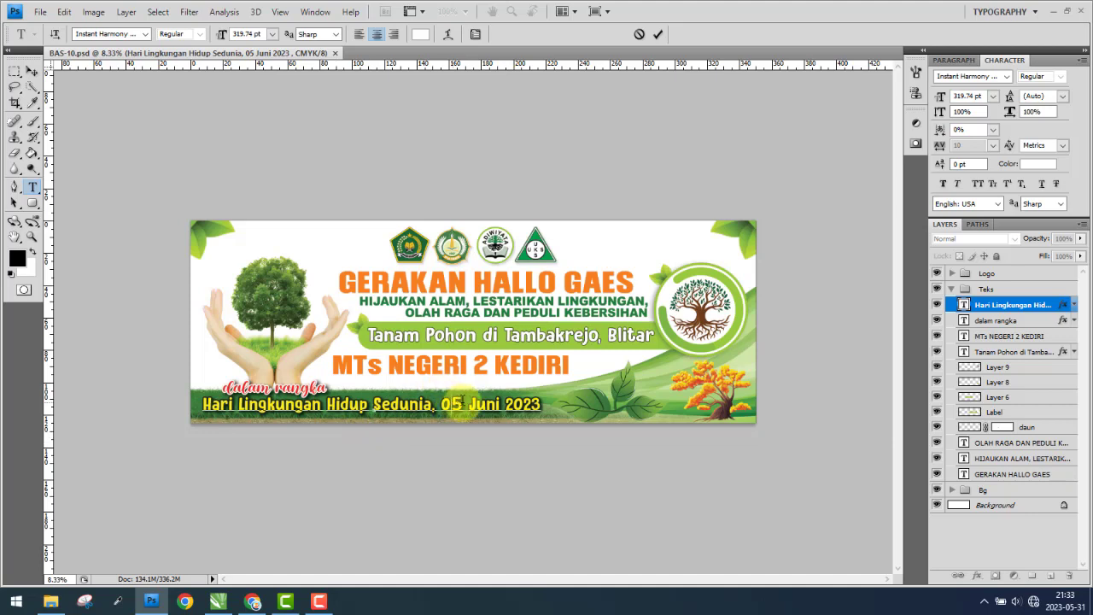
{"action": "left_click_drag", "start_coordinate": [462, 403], "coordinate": [453, 404]}
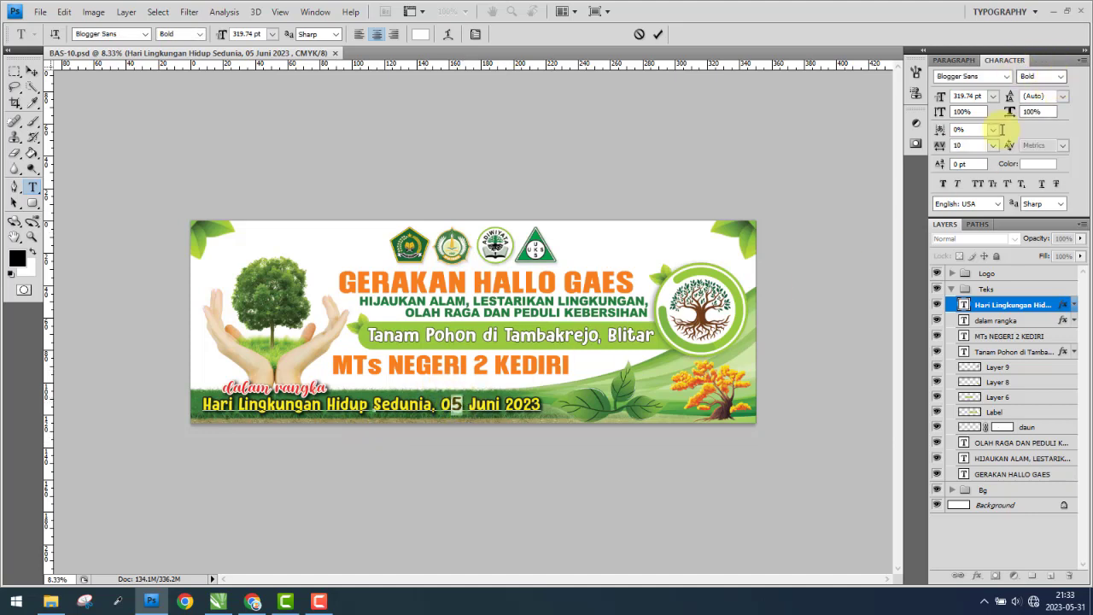
{"action": "left_click", "coordinate": [51, 601]}
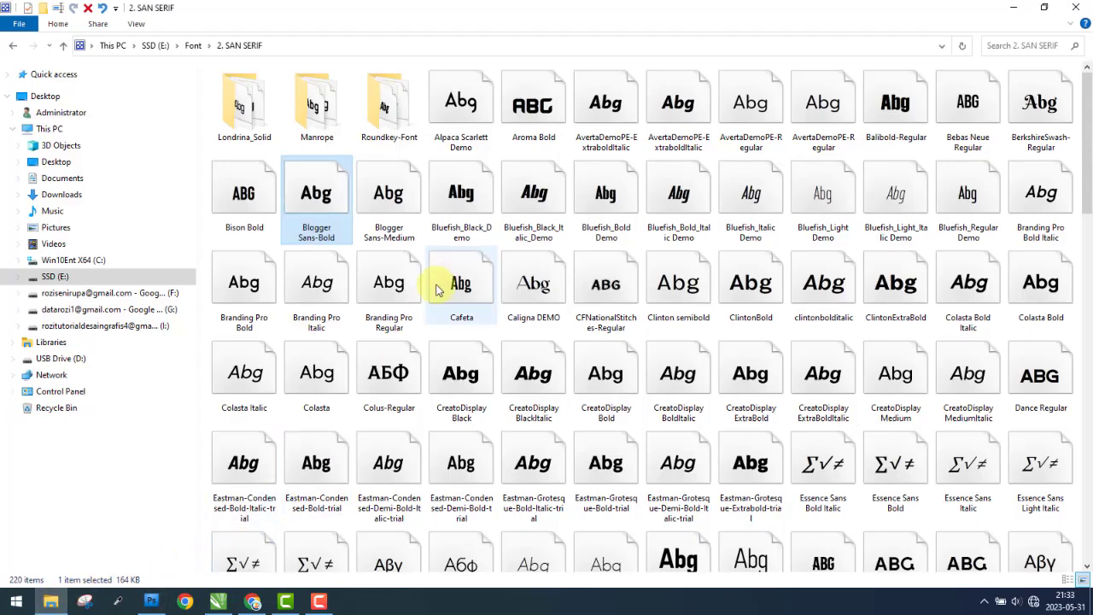
- Copy Blogger Sans-Bold and paste it into Desain\BAS-10\BAS-10P\Font
{"action": "right_click", "coordinate": [300, 195]}
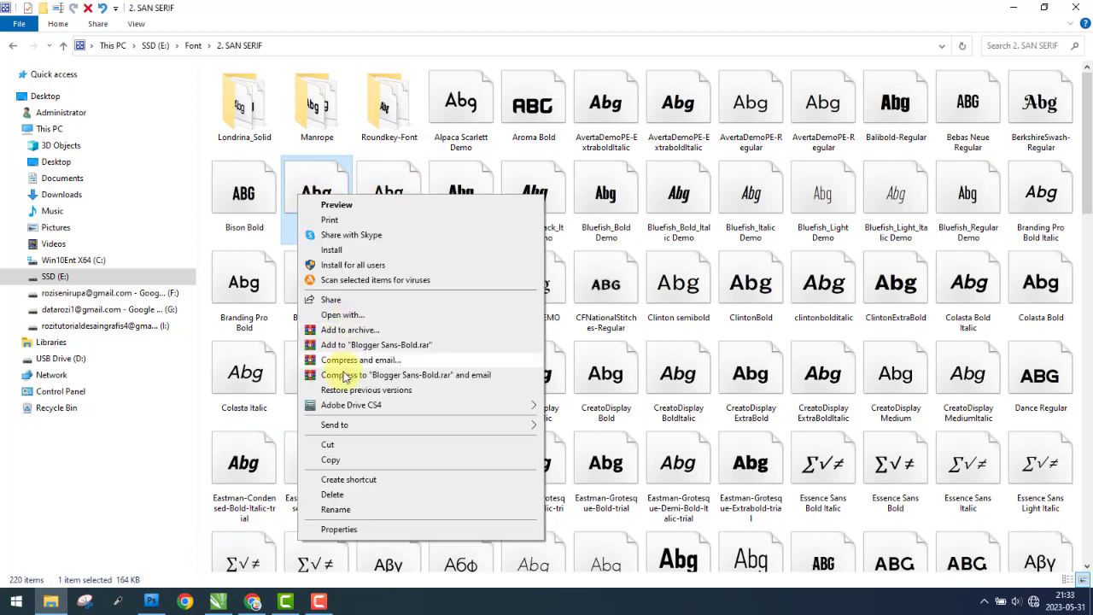
{"action": "left_click", "coordinate": [332, 459]}
{"action": "left_click", "coordinate": [146, 276]}
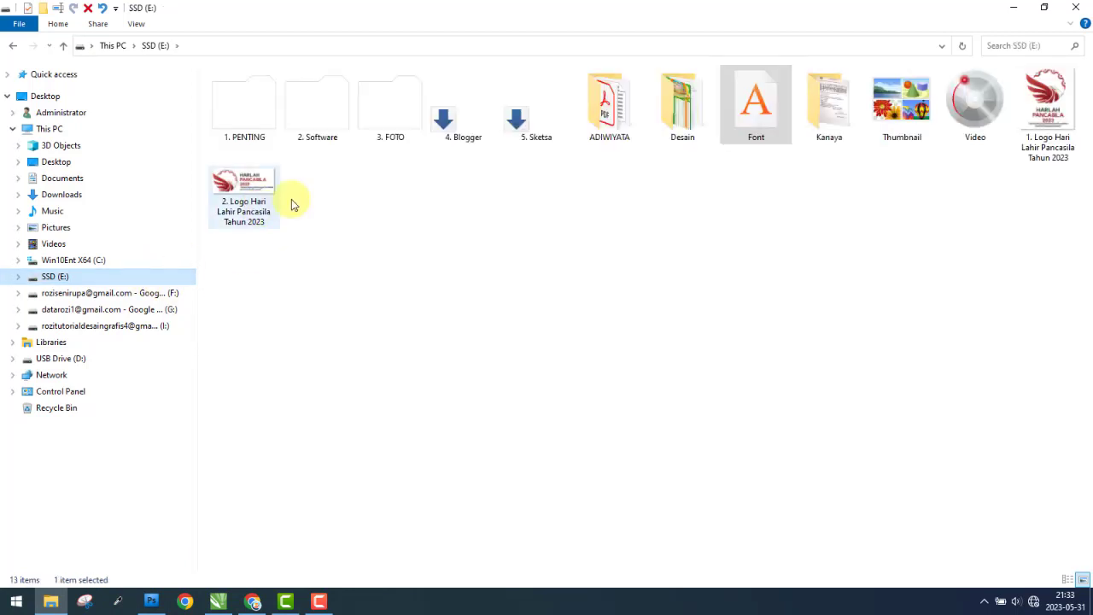
{"action": "double_click", "coordinate": [687, 111]}
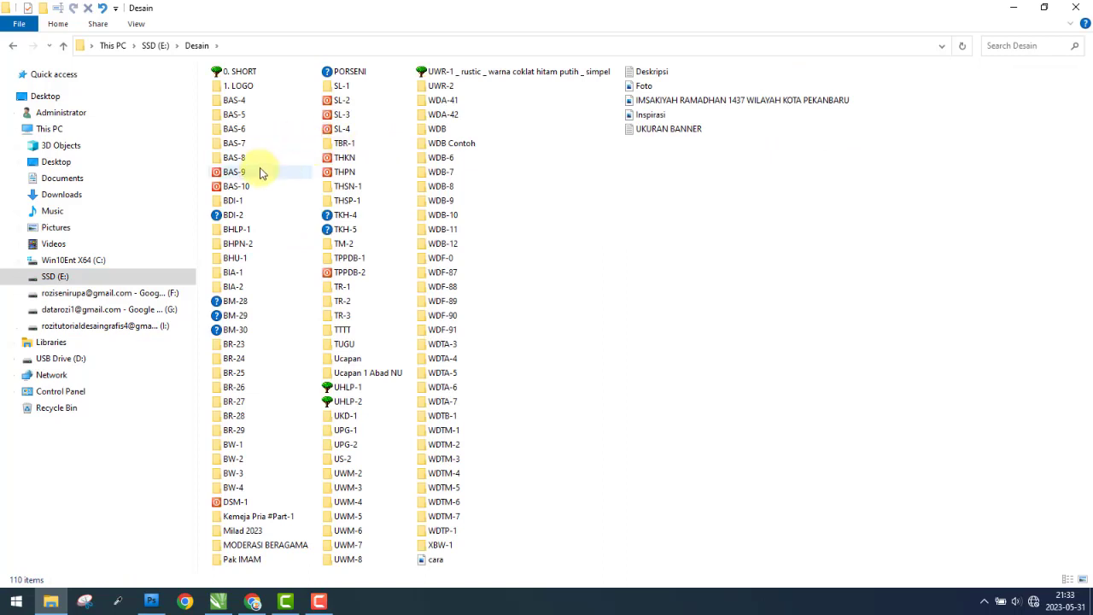
{"action": "double_click", "coordinate": [250, 186]}
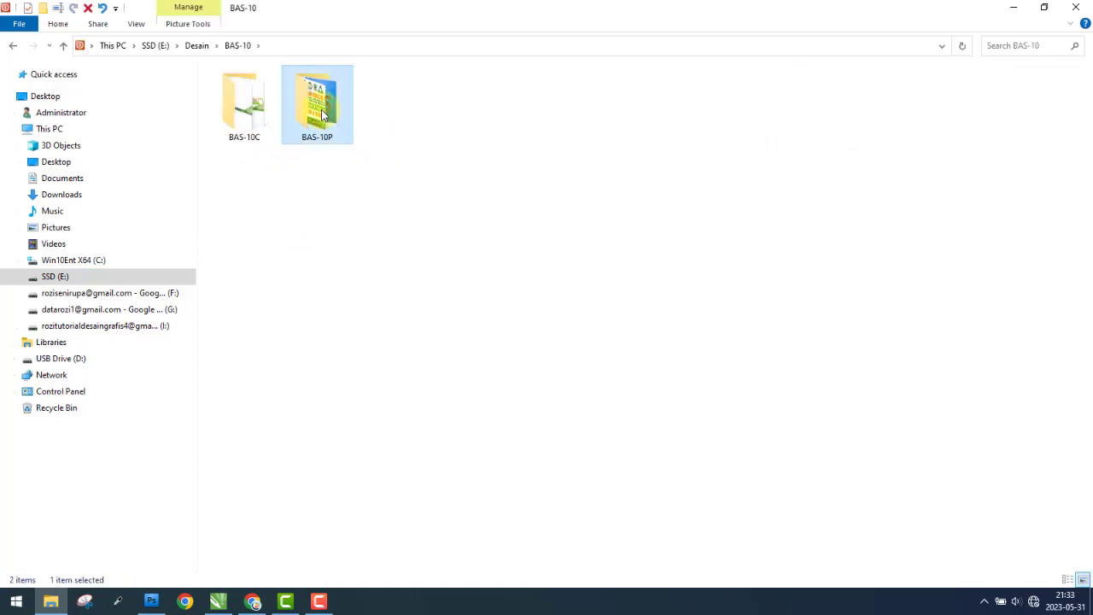
{"action": "double_click", "coordinate": [299, 115]}
{"action": "double_click", "coordinate": [317, 103]}
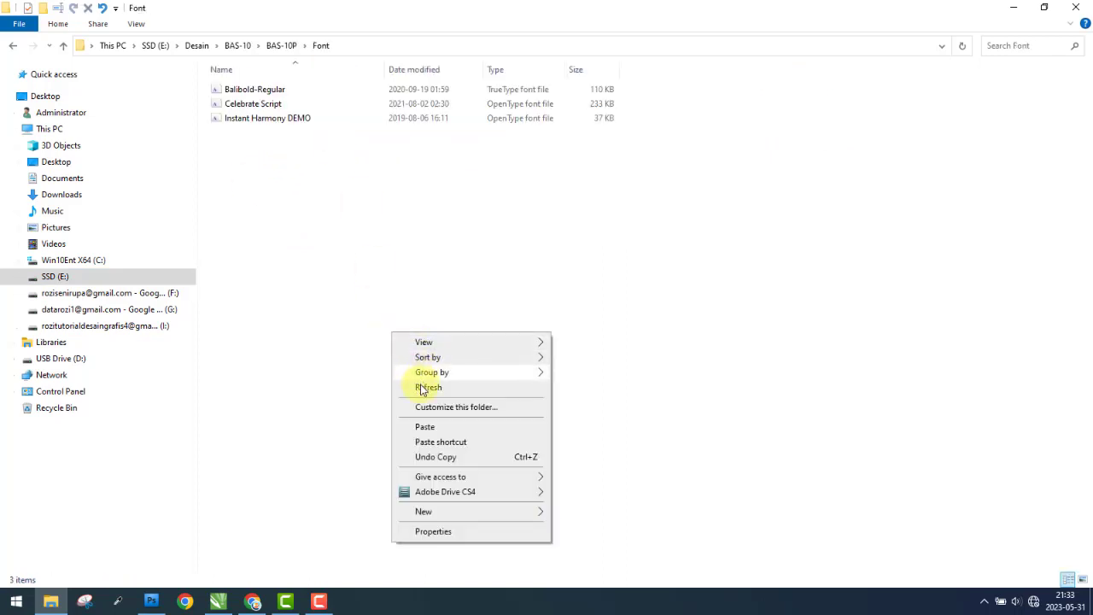
{"action": "right_click", "coordinate": [391, 333]}
{"action": "left_click", "coordinate": [424, 427]}
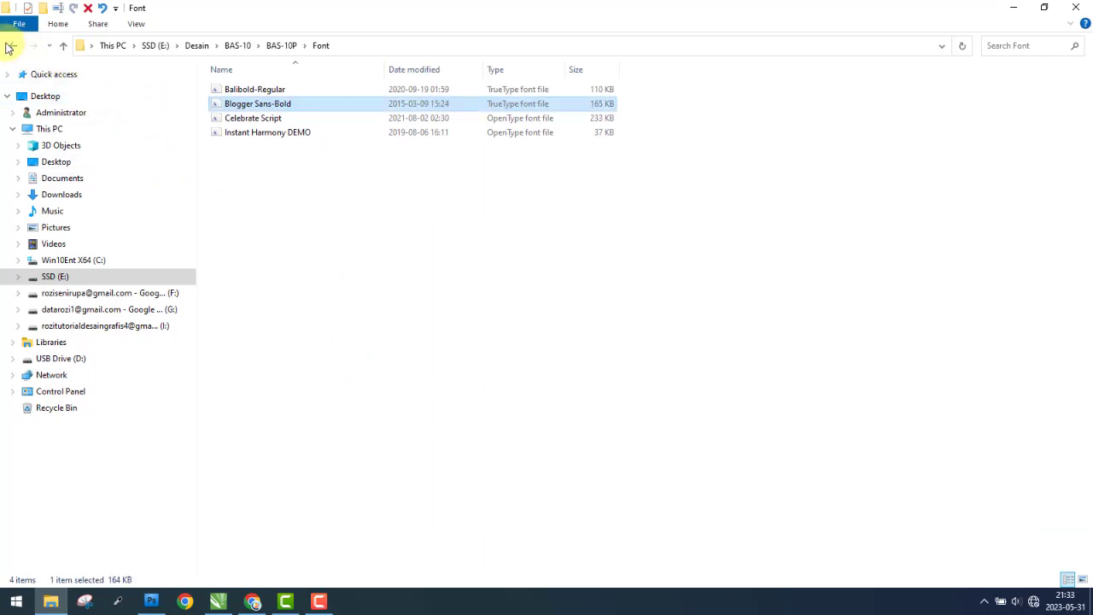
- Paste another copy of Blogger Sans-Bold into BAS-10C\Font, then go back to BAS-10P
{"action": "right_click", "coordinate": [247, 107]}
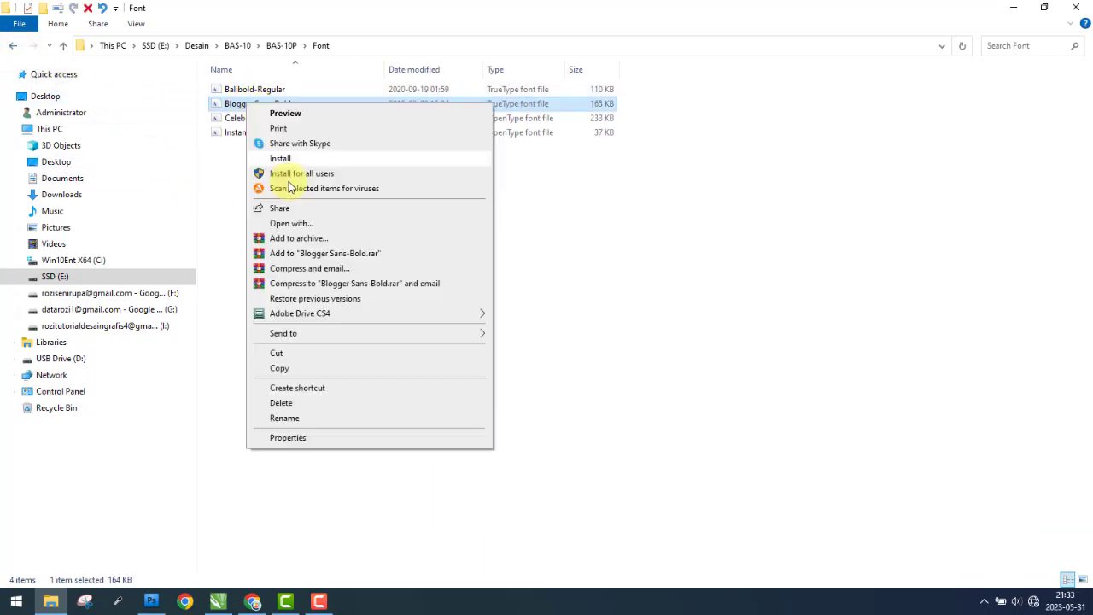
{"action": "left_click", "coordinate": [288, 369]}
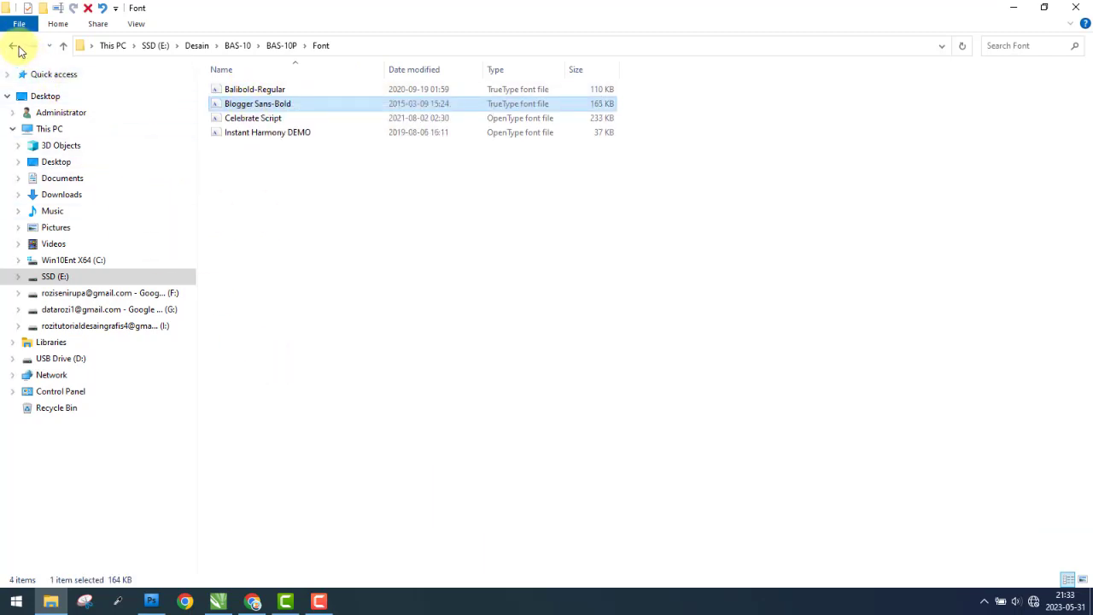
{"action": "left_click", "coordinate": [15, 46]}
{"action": "left_click", "coordinate": [15, 46]}
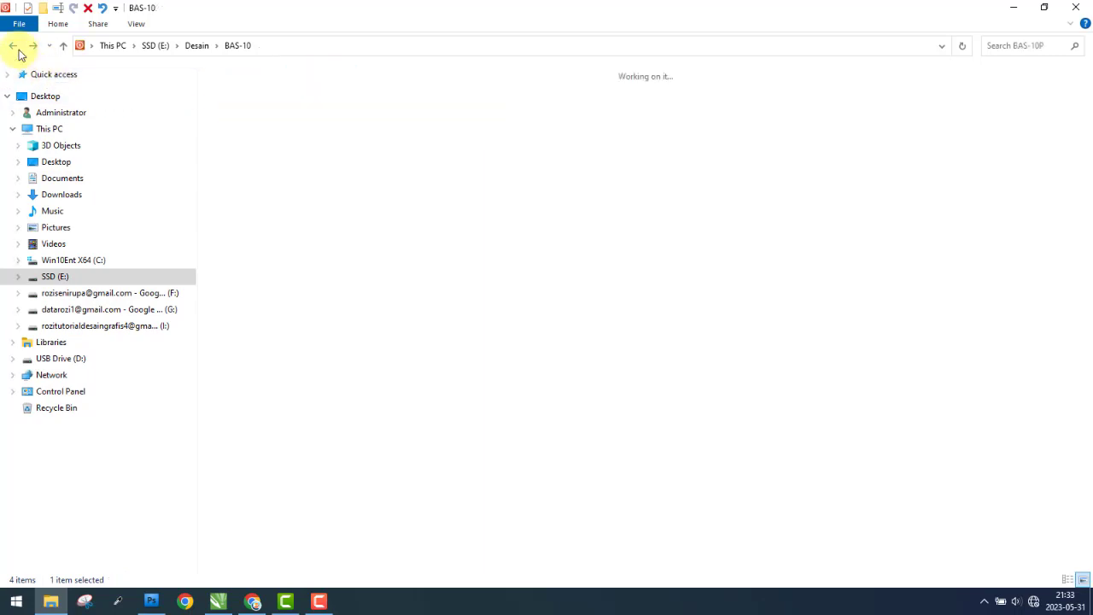
{"action": "left_click", "coordinate": [248, 133]}
{"action": "double_click", "coordinate": [247, 132]}
{"action": "double_click", "coordinate": [249, 116]}
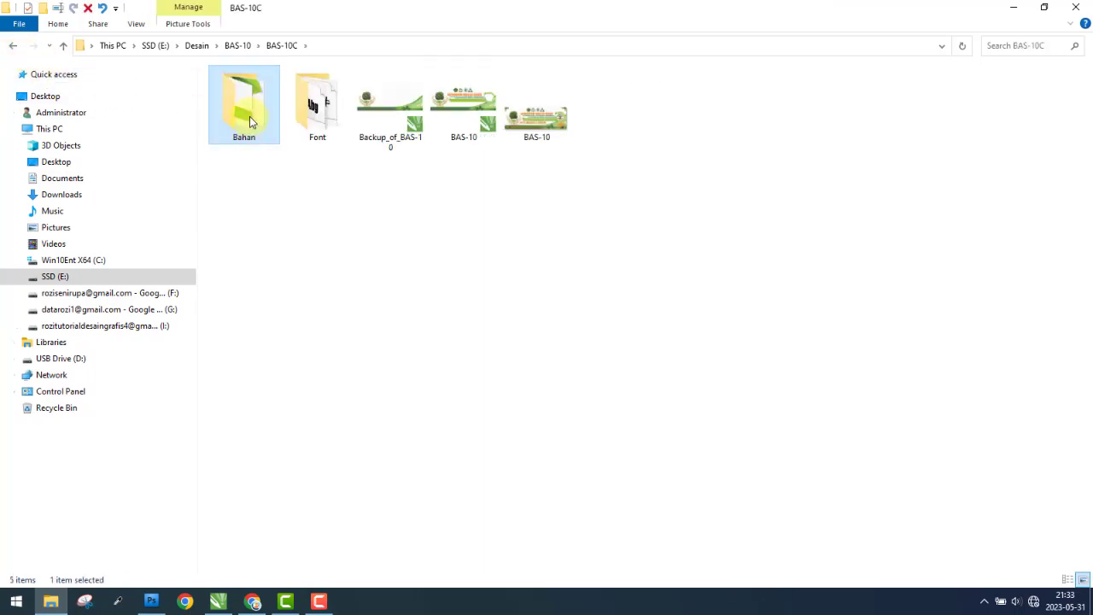
{"action": "right_click", "coordinate": [380, 244]}
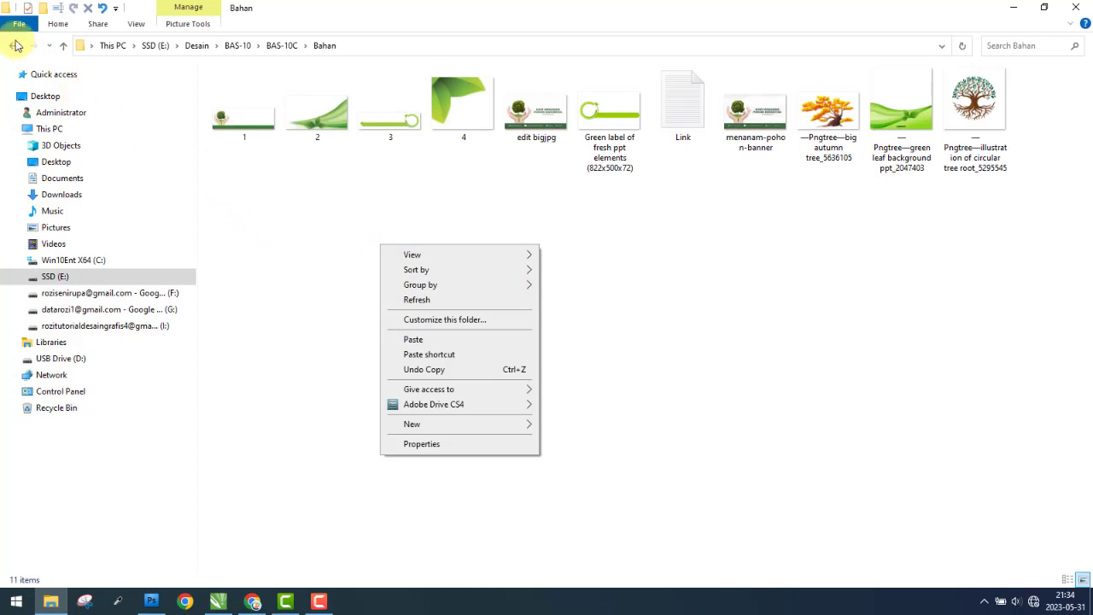
{"action": "left_click", "coordinate": [15, 46]}
{"action": "double_click", "coordinate": [312, 105]}
{"action": "right_click", "coordinate": [336, 330]}
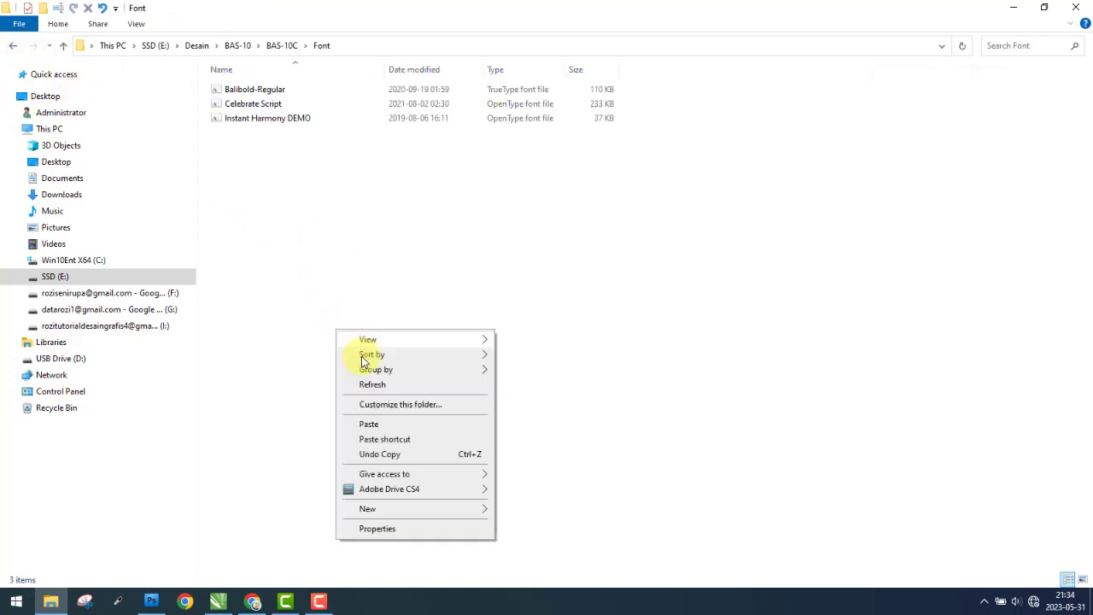
{"action": "left_click", "coordinate": [369, 423]}
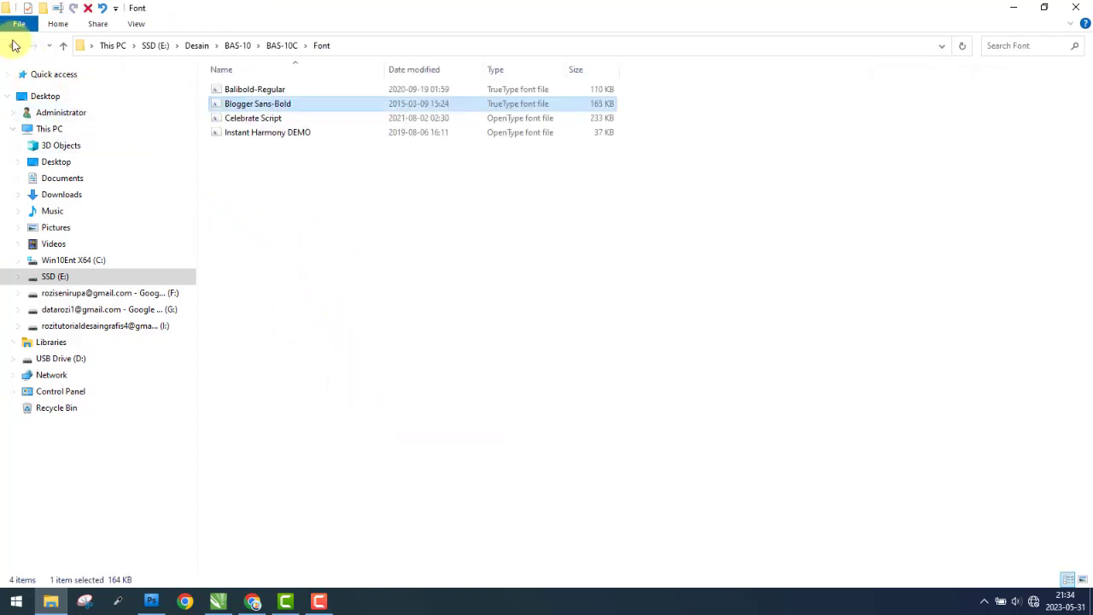
{"action": "left_click", "coordinate": [15, 46]}
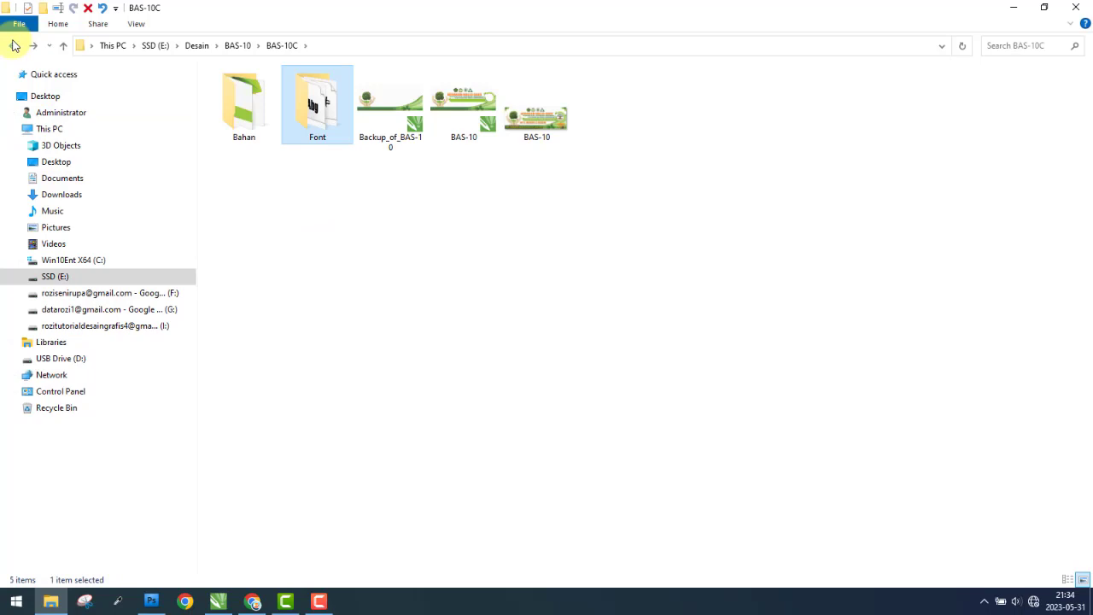
{"action": "left_click", "coordinate": [14, 46]}
{"action": "double_click", "coordinate": [316, 103]}
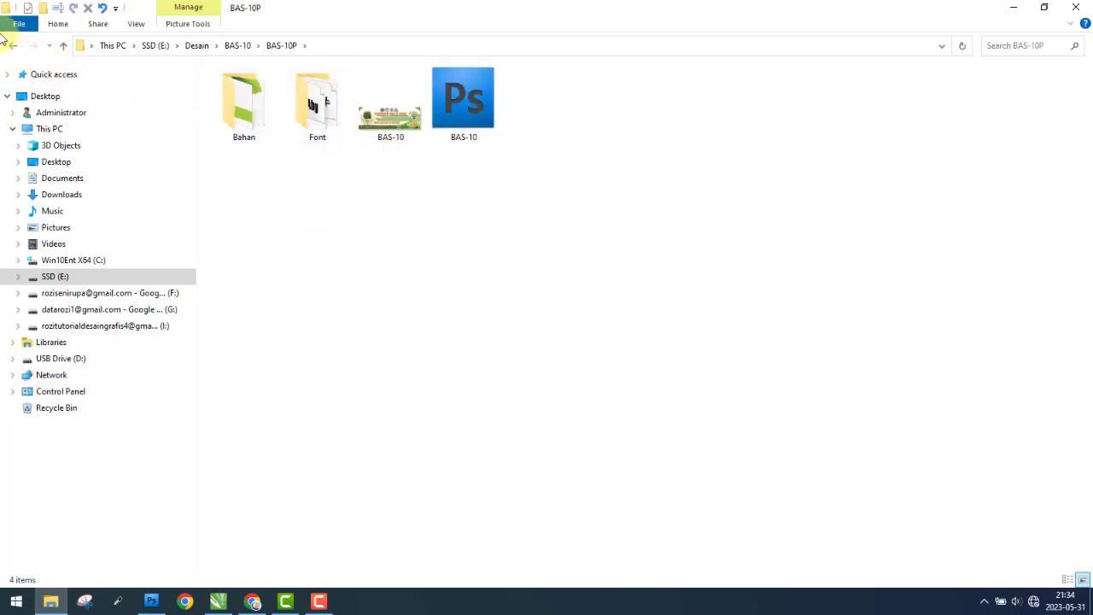
- Copy the Logo folder from Desain\BAS-9\BAS-9C\BAS-9C
{"action": "left_click", "coordinate": [12, 46]}
{"action": "left_click", "coordinate": [12, 46]}
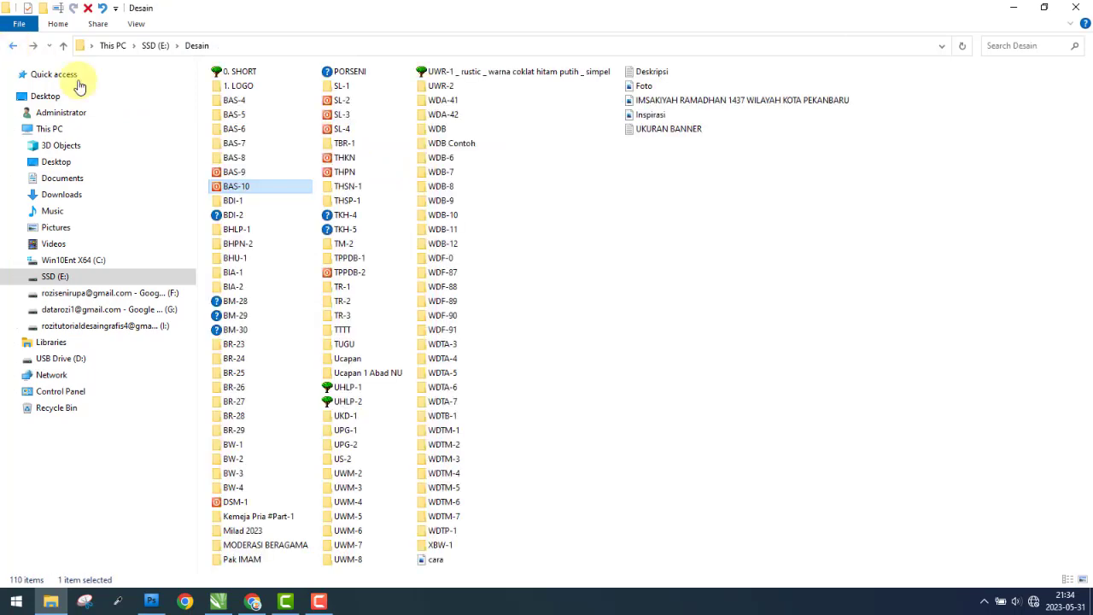
{"action": "double_click", "coordinate": [238, 173]}
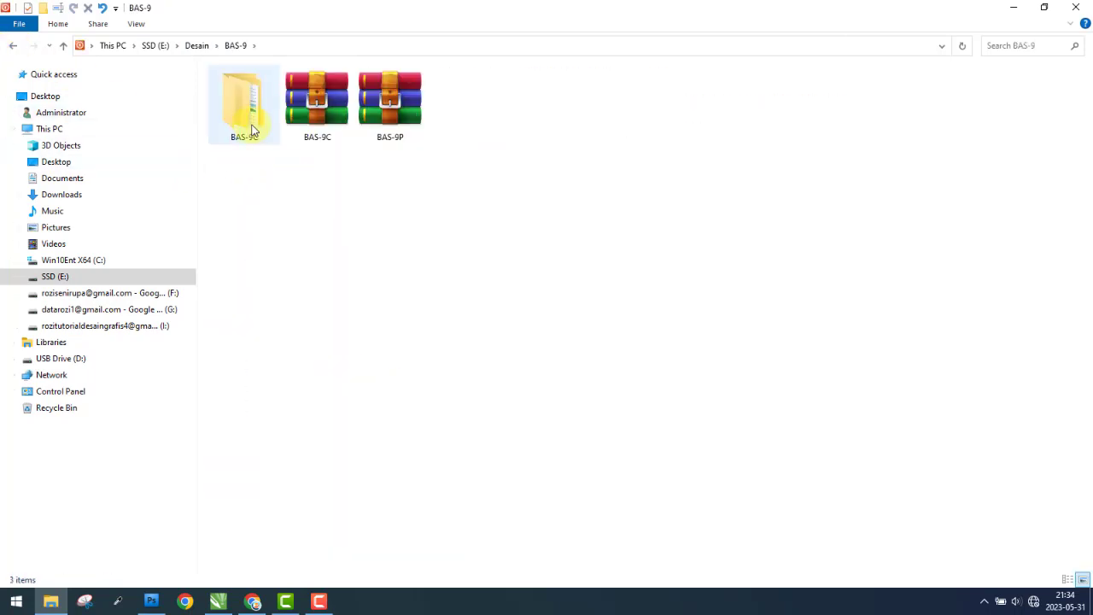
{"action": "double_click", "coordinate": [245, 124]}
{"action": "double_click", "coordinate": [246, 122]}
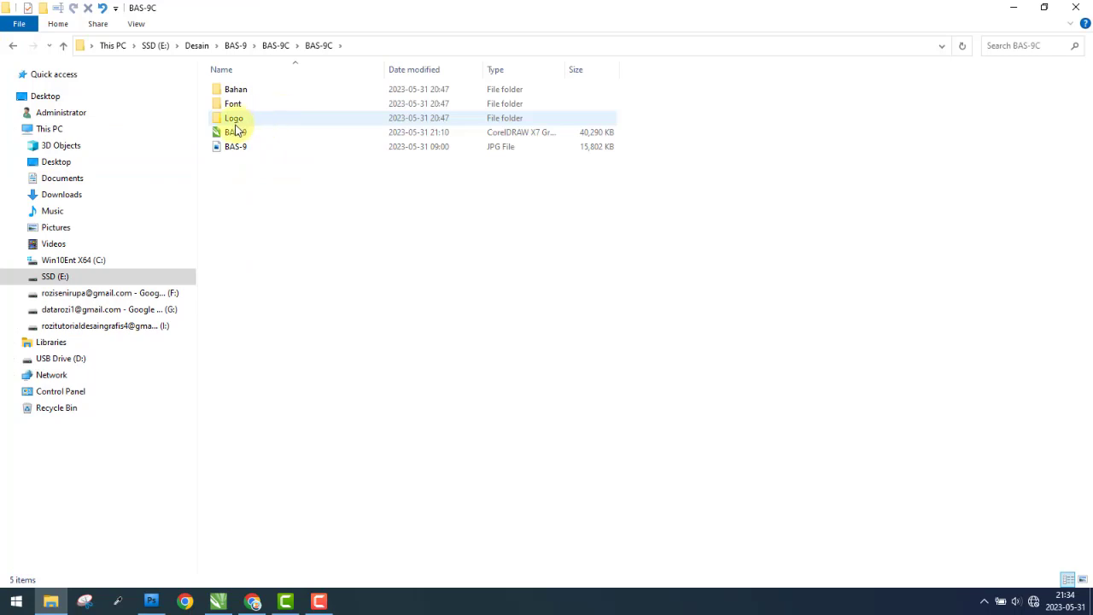
{"action": "left_click", "coordinate": [234, 122]}
{"action": "right_click", "coordinate": [238, 122]}
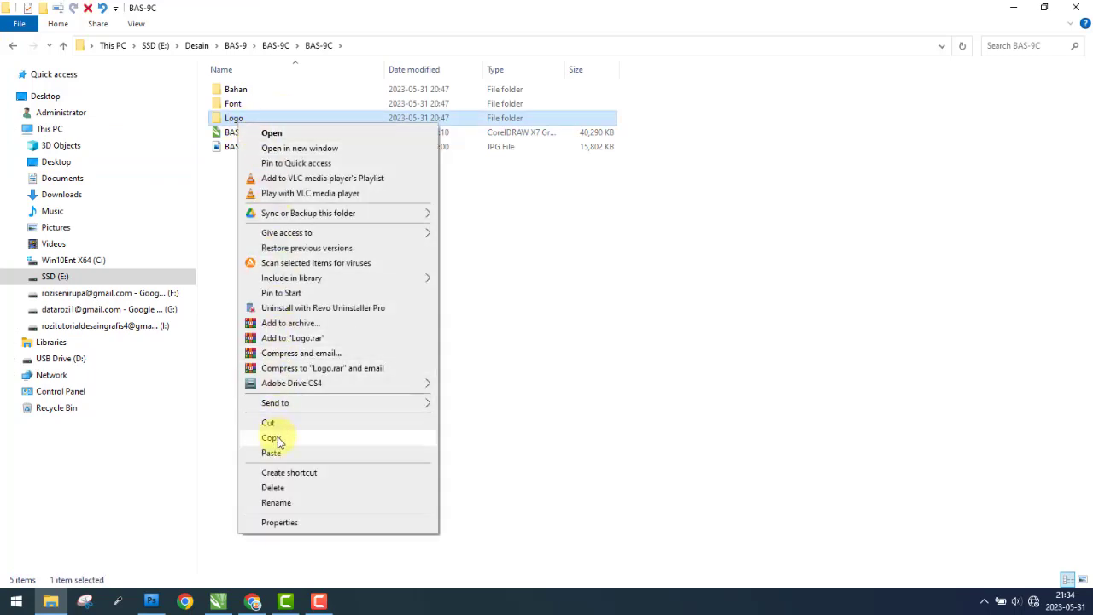
{"action": "left_click", "coordinate": [271, 438]}
- Paste the Logo folder into BAS-10\BAS-10P
{"action": "left_click", "coordinate": [13, 47]}
{"action": "left_click", "coordinate": [13, 47]}
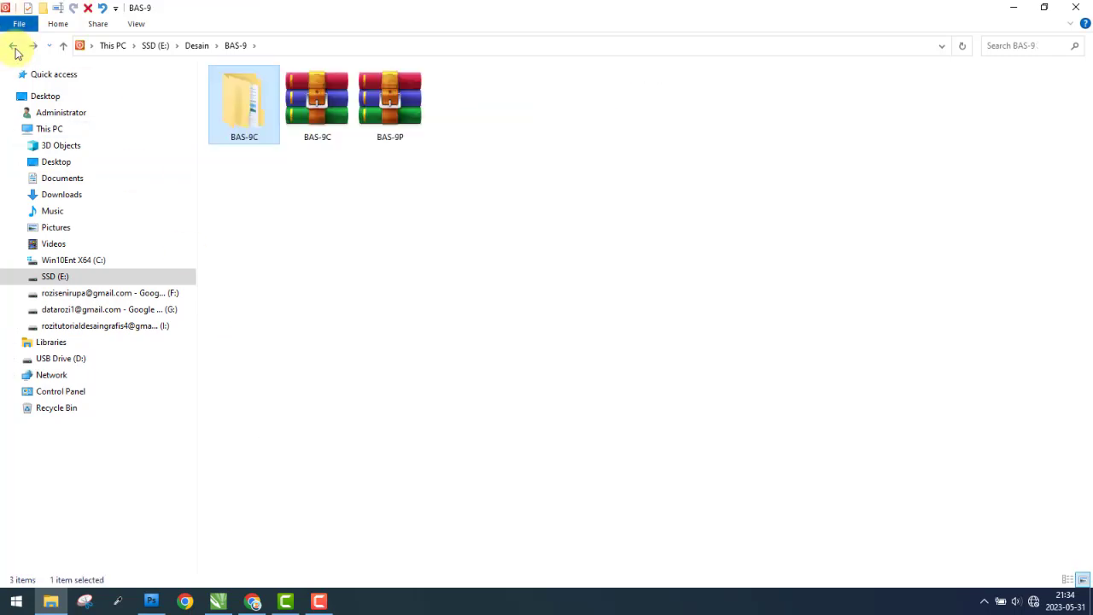
{"action": "left_click", "coordinate": [13, 47]}
{"action": "double_click", "coordinate": [238, 187]}
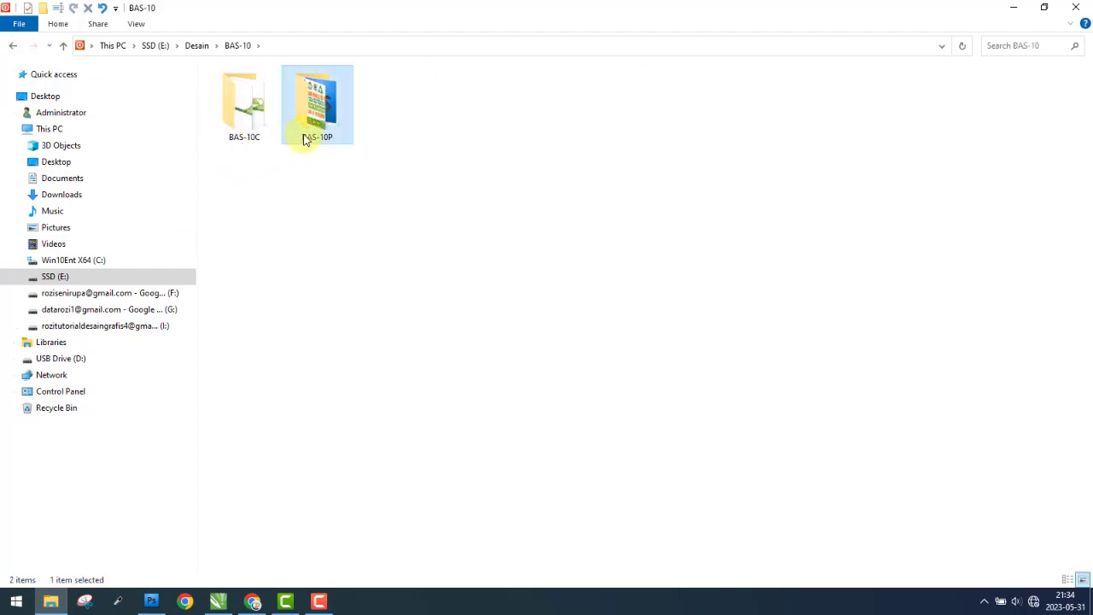
{"action": "double_click", "coordinate": [307, 136]}
{"action": "key", "text": "ctrl+v"}
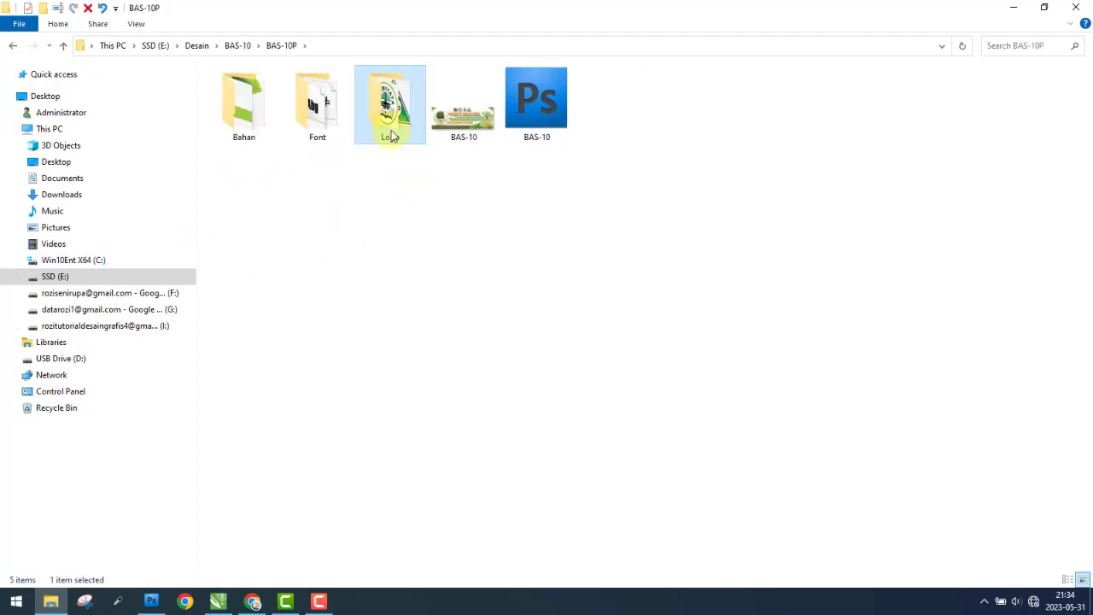
- Paste the Logo folder into BAS-10\BAS-10C as well
{"action": "right_click", "coordinate": [391, 116]}
{"action": "left_click", "coordinate": [423, 429]}
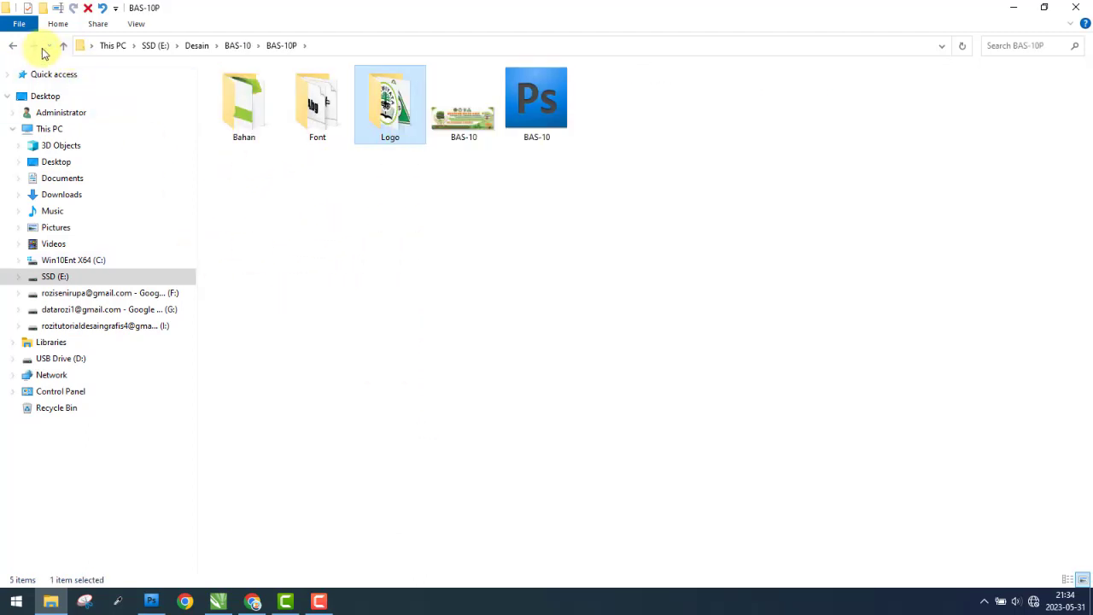
{"action": "left_click", "coordinate": [17, 47]}
{"action": "left_click", "coordinate": [17, 47]}
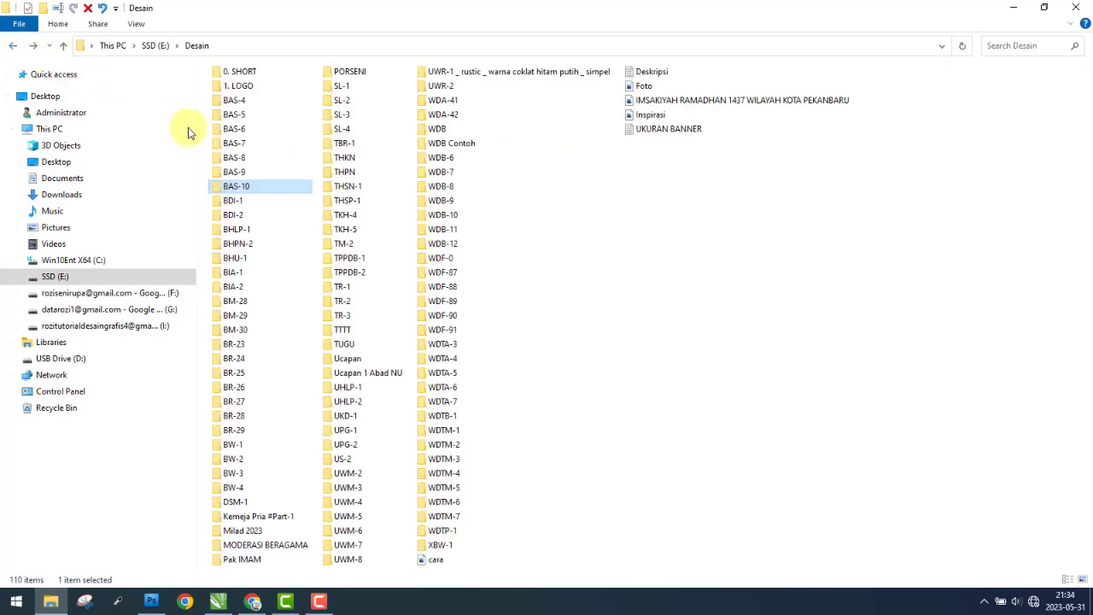
{"action": "double_click", "coordinate": [226, 181]}
{"action": "double_click", "coordinate": [243, 107]}
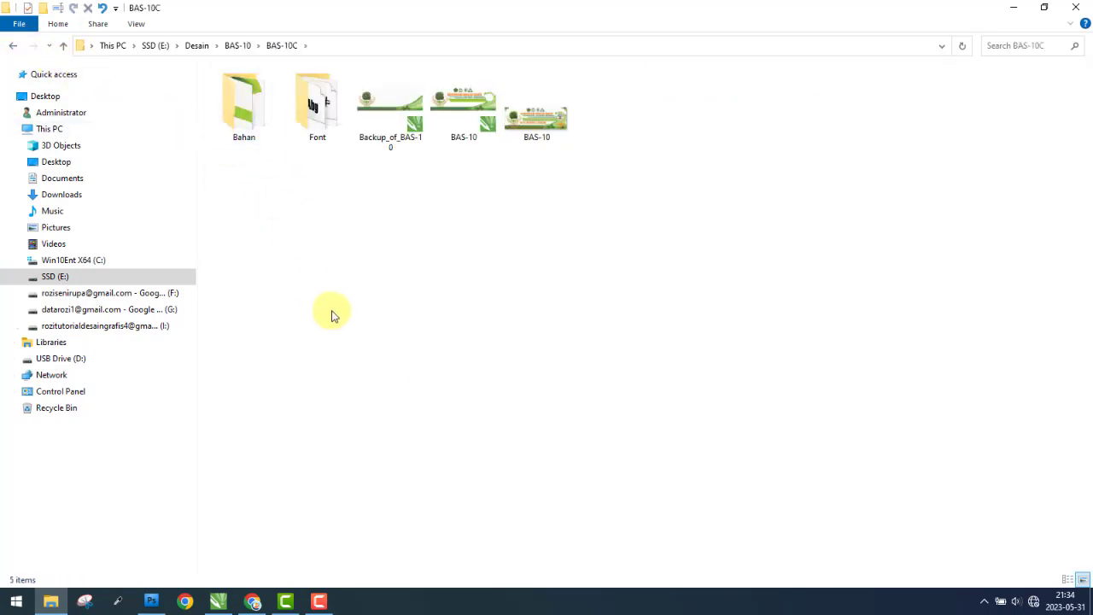
{"action": "key", "text": "ctrl+v"}
{"action": "left_click", "coordinate": [481, 181]}
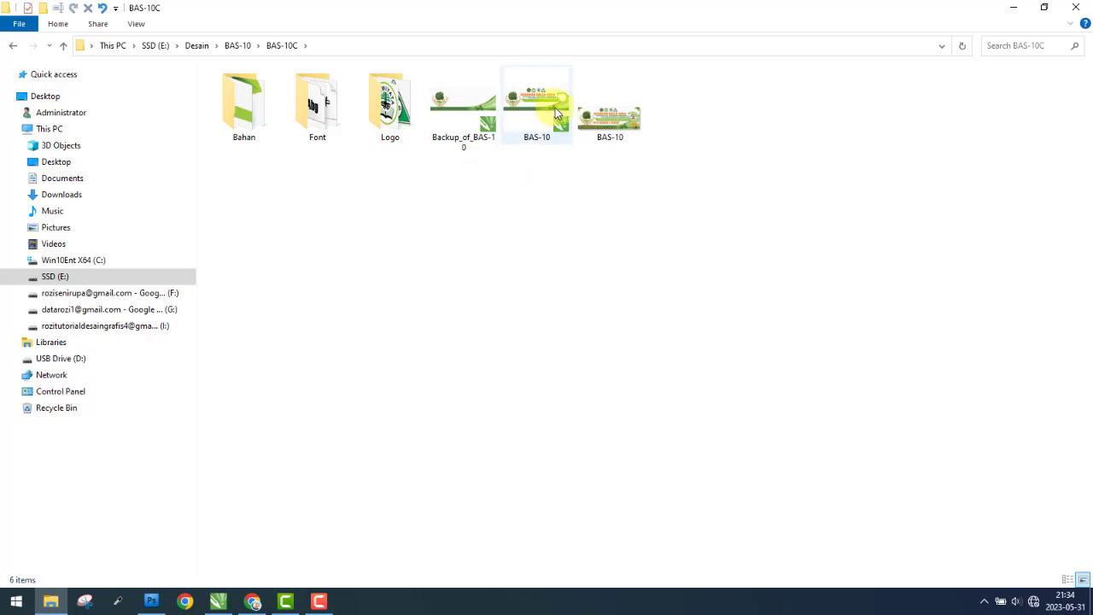
{"action": "left_click", "coordinate": [551, 111]}
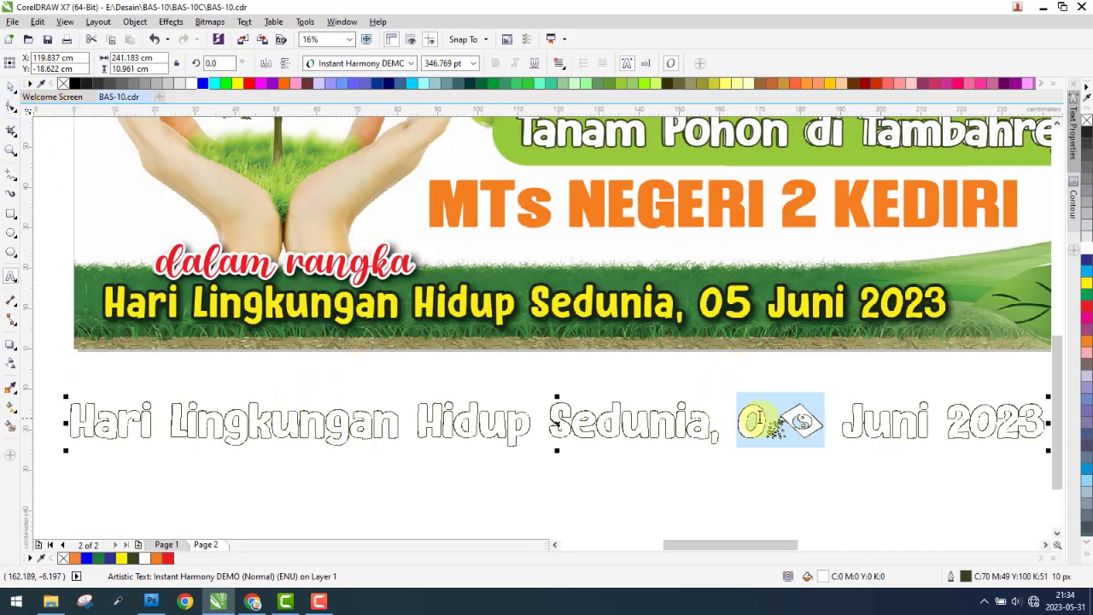
- Set the 5 in '05 Juni' to Blogger Sans, red, with no outline
{"action": "left_click_drag", "start_coordinate": [756, 420], "coordinate": [802, 420]}
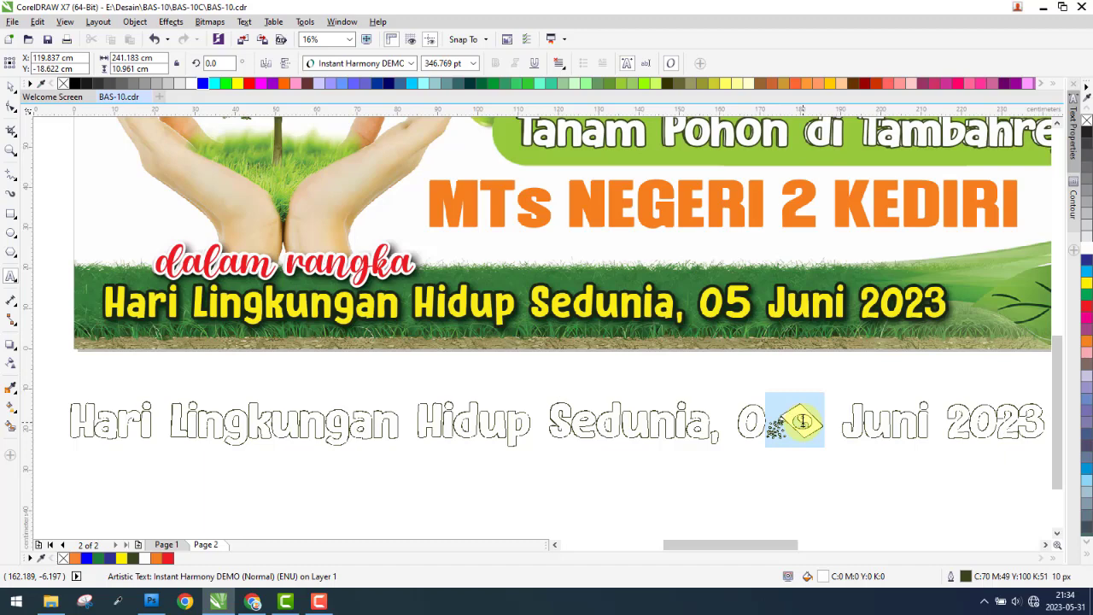
{"action": "left_click", "coordinate": [384, 65]}
{"action": "type", "text": "b"}
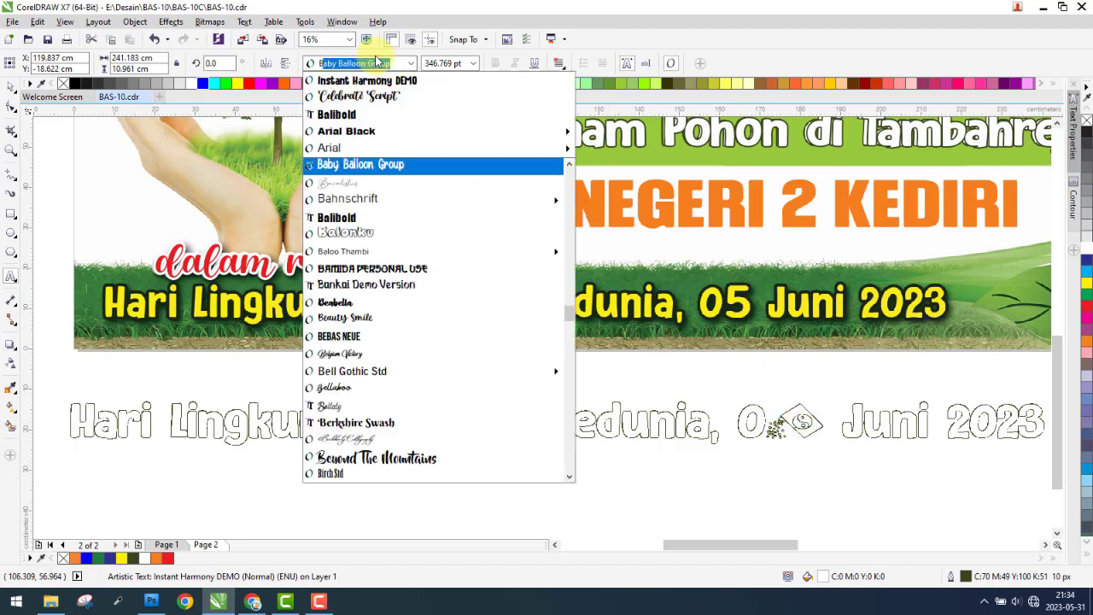
{"action": "type", "text": "l"}
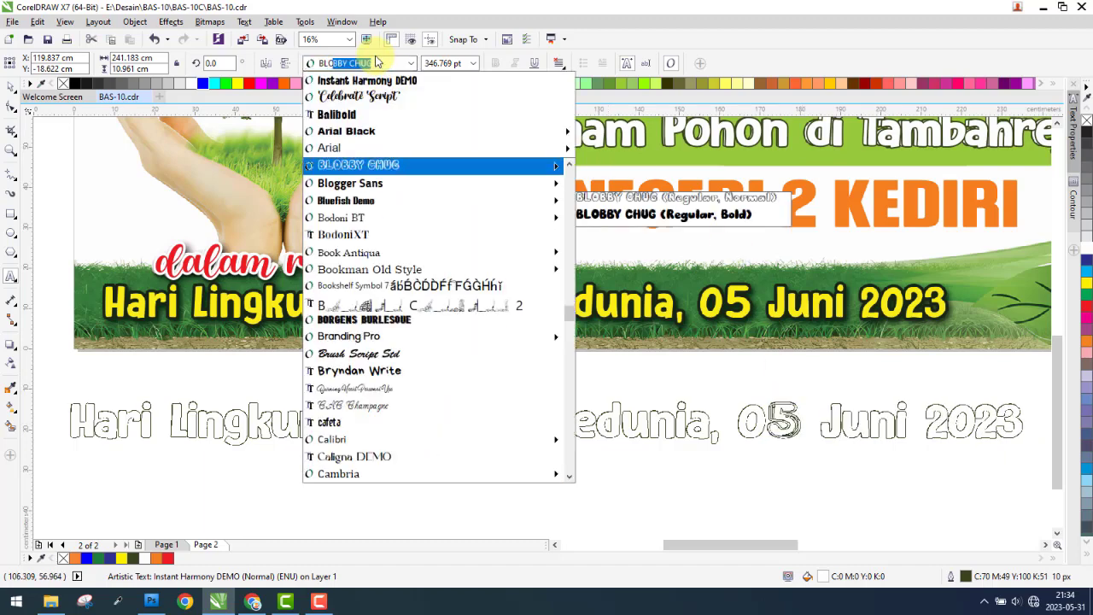
{"action": "type", "text": "ogger Sans"}
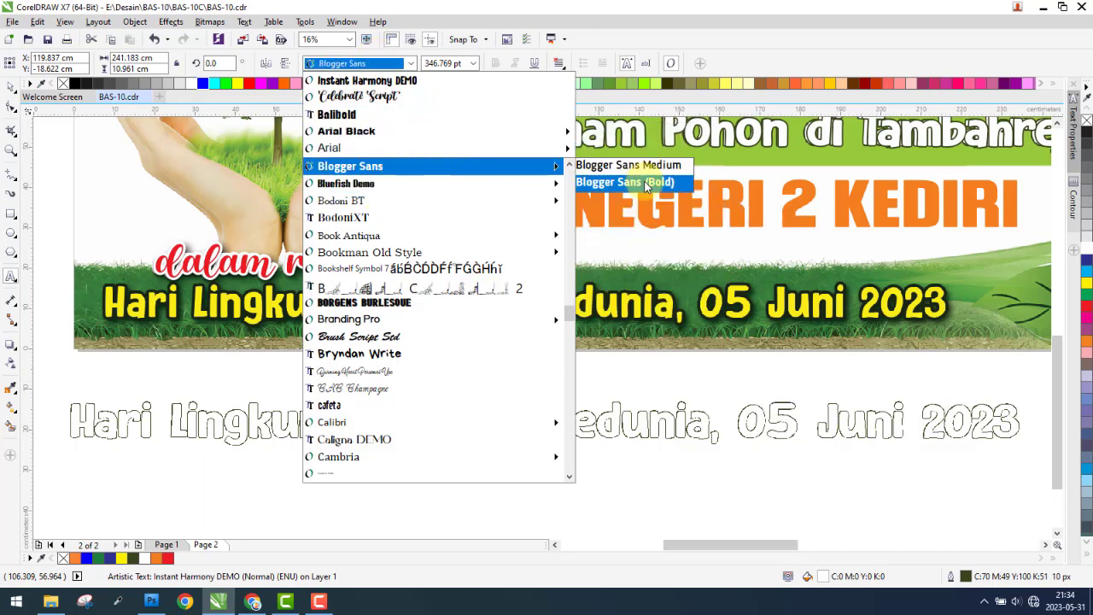
{"action": "left_click", "coordinate": [648, 183]}
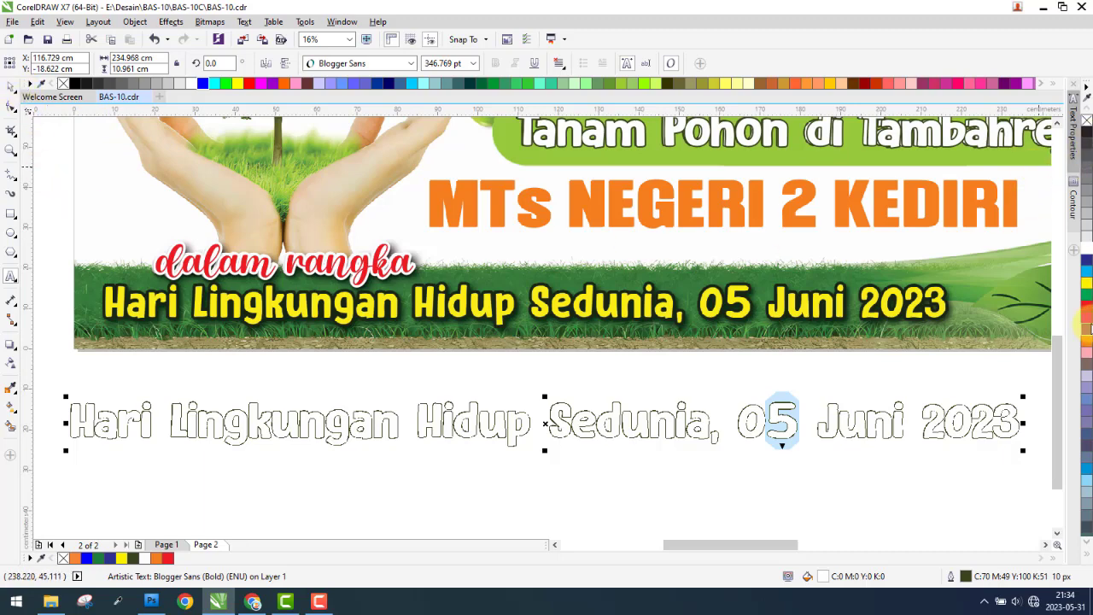
{"action": "left_click", "coordinate": [1087, 310]}
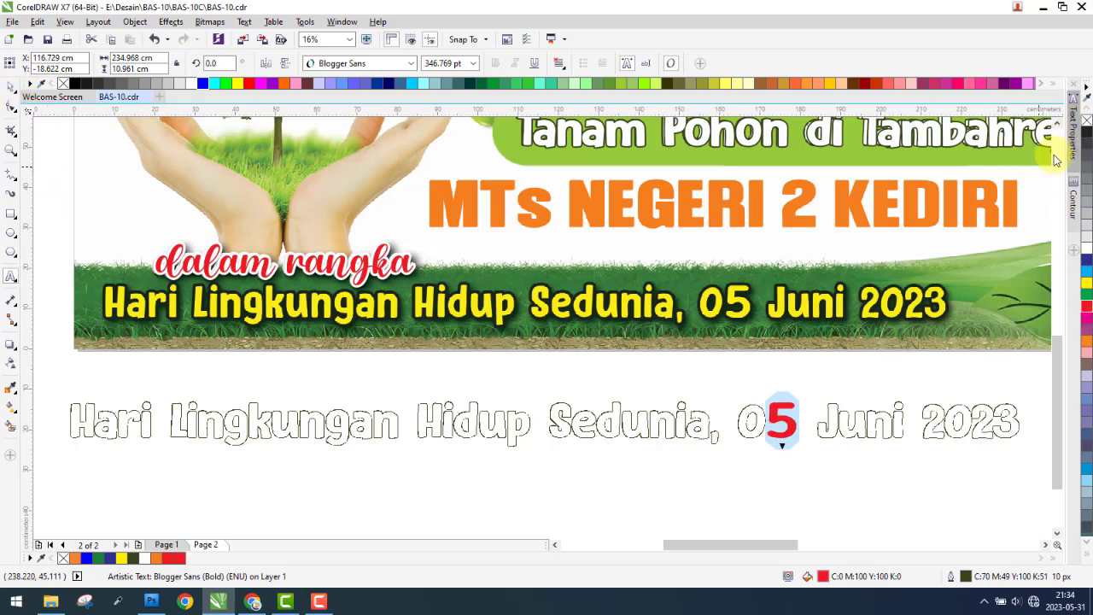
{"action": "right_click", "coordinate": [1086, 120]}
- Make the whole date line red and remove its outline
{"action": "left_click", "coordinate": [10, 86]}
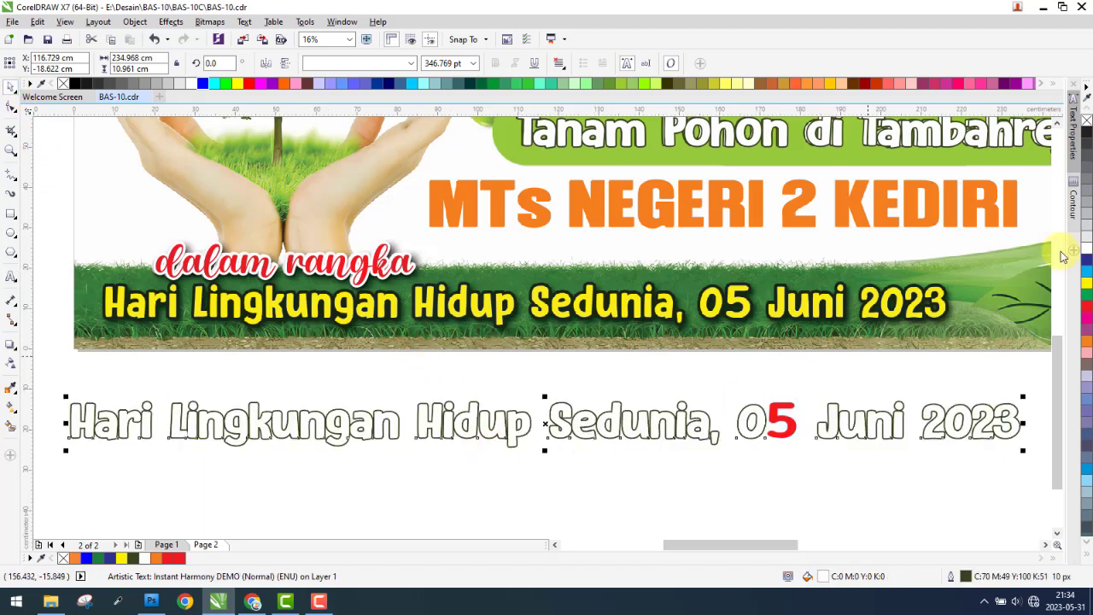
{"action": "left_click", "coordinate": [1086, 312]}
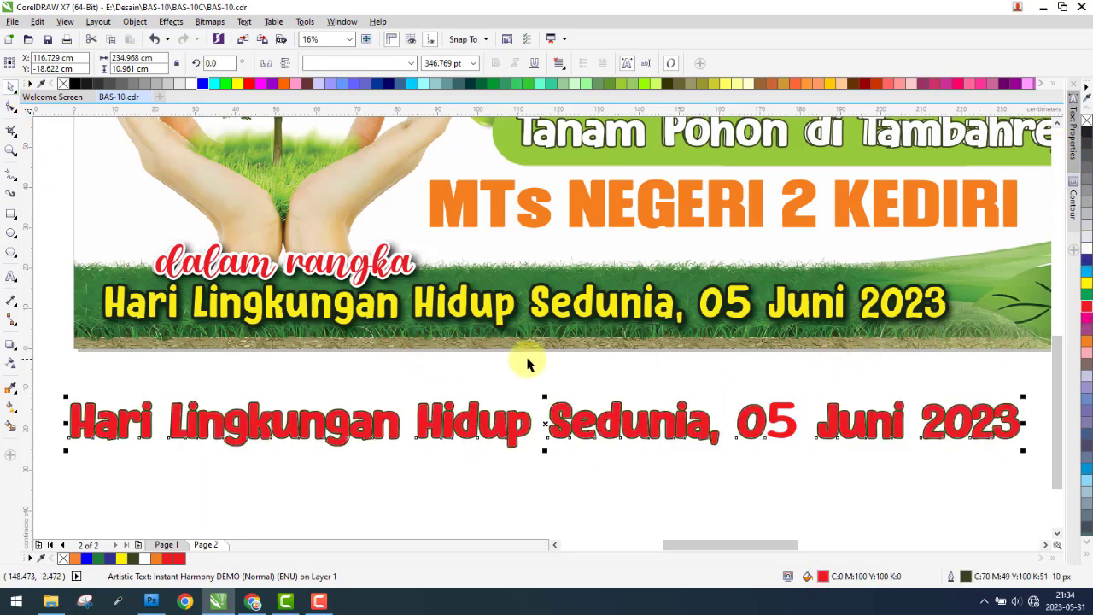
{"action": "right_click", "coordinate": [1087, 122]}
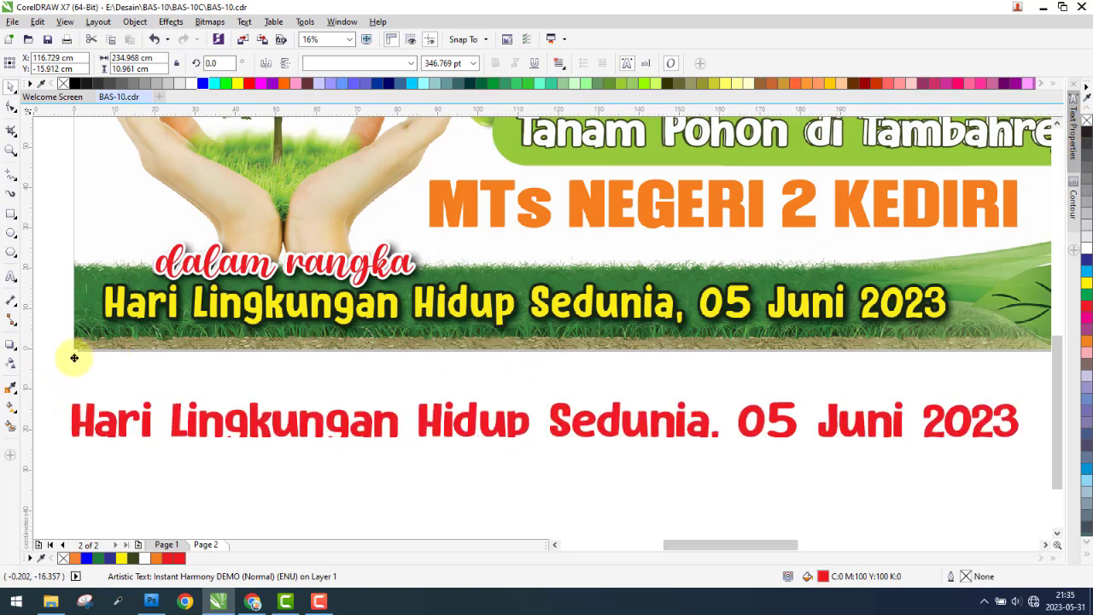
- Move the red date line onto the yellow heading and shrink it to roughly fit
{"action": "left_click_drag", "start_coordinate": [68, 419], "coordinate": [103, 306]}
{"action": "scroll", "coordinate": [106, 300], "scroll_direction": "up", "scroll_amount": 4}
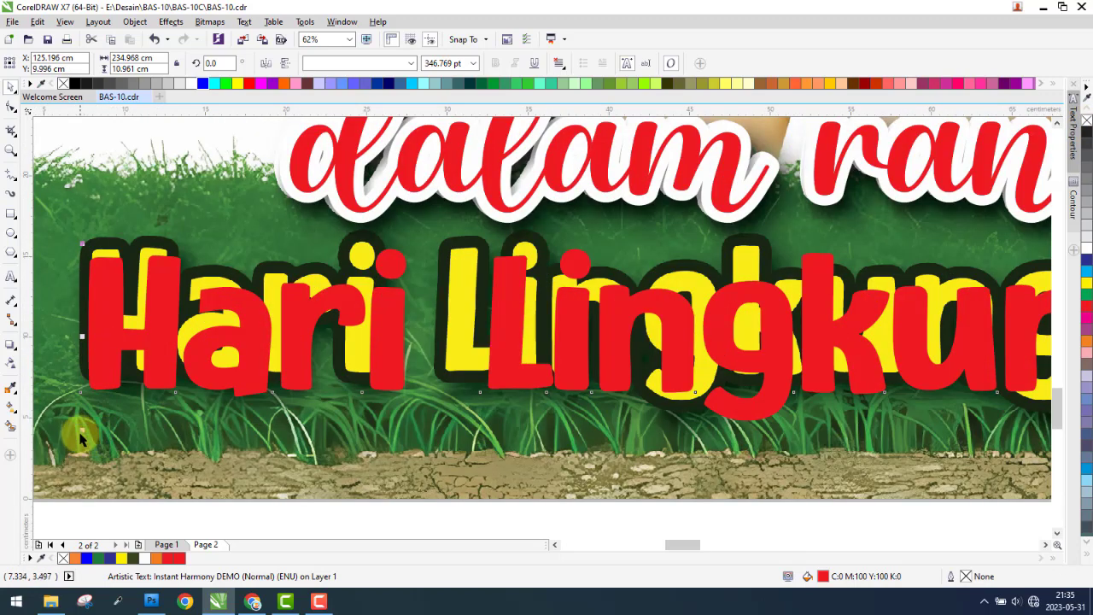
{"action": "left_click_drag", "start_coordinate": [98, 416], "coordinate": [307, 303]}
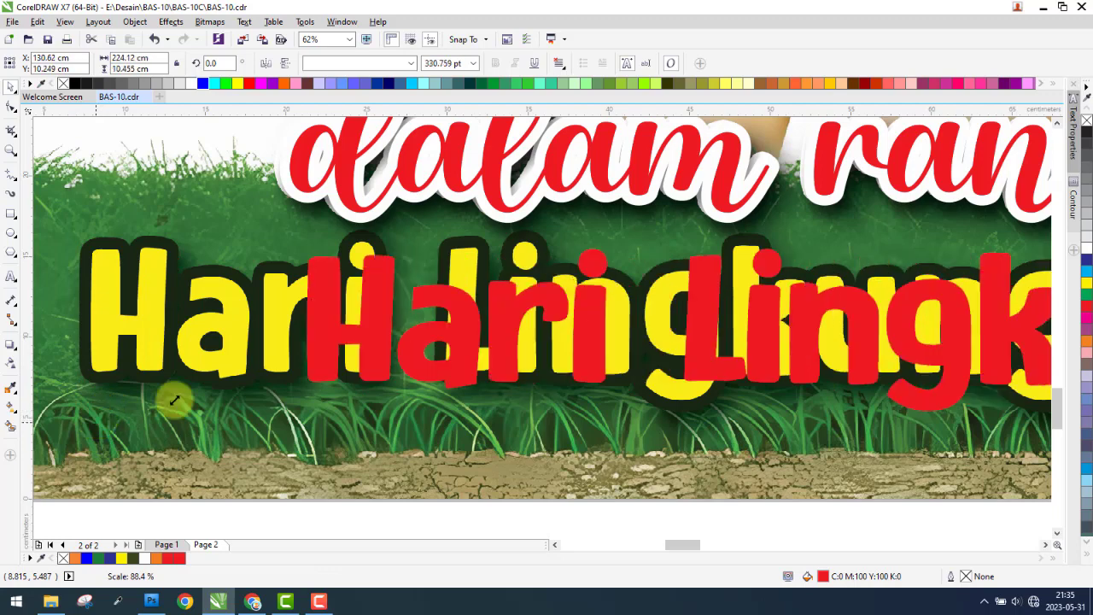
{"action": "left_click_drag", "start_coordinate": [190, 292], "coordinate": [101, 261]}
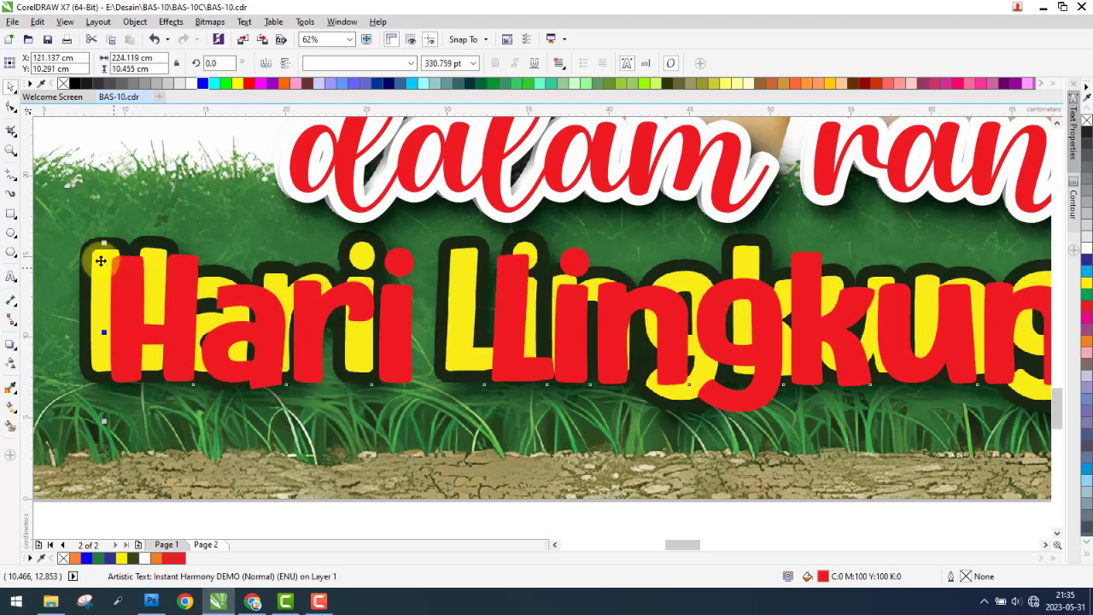
{"action": "scroll", "coordinate": [100, 261], "scroll_direction": "up", "scroll_amount": 4}
{"action": "left_click_drag", "start_coordinate": [173, 284], "coordinate": [122, 256]}
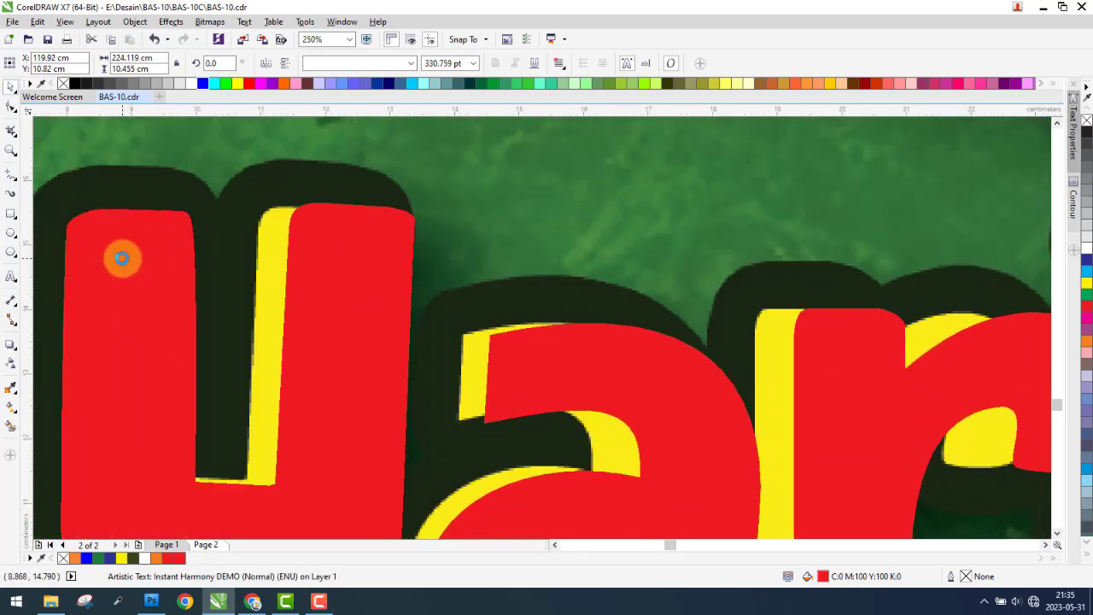
{"action": "scroll", "coordinate": [122, 265], "scroll_direction": "down", "scroll_amount": 4}
{"action": "scroll", "coordinate": [123, 265], "scroll_direction": "down", "scroll_amount": 6}
{"action": "scroll", "coordinate": [380, 271], "scroll_direction": "down", "scroll_amount": 2}
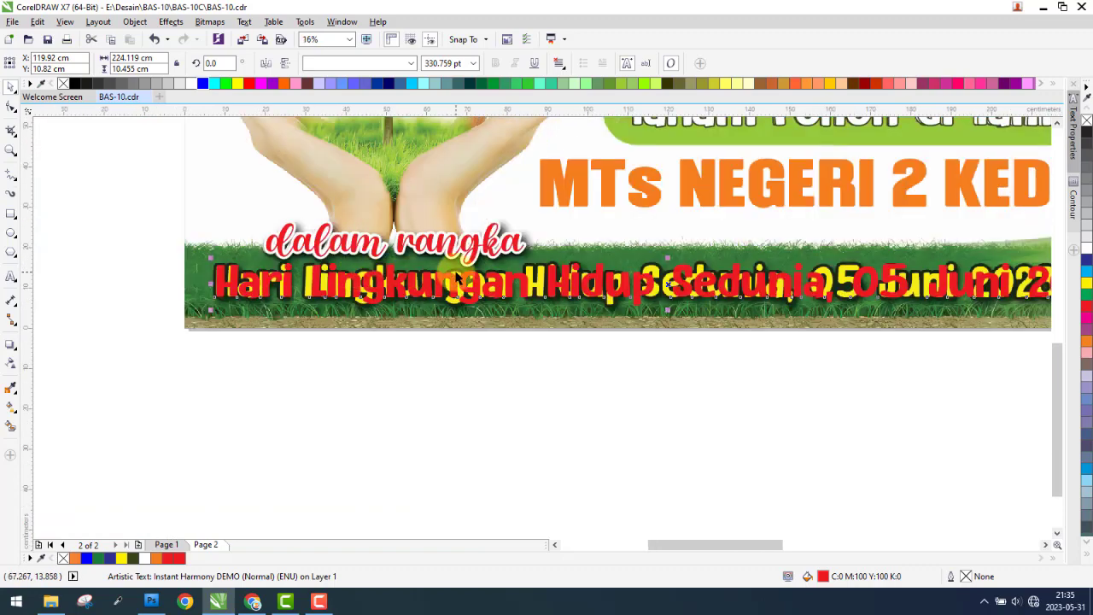
- Shift the red text right and adjust its width and height to match the yellow lettering
{"action": "left_click_drag", "start_coordinate": [455, 278], "coordinate": [805, 274]}
{"action": "scroll", "coordinate": [764, 291], "scroll_direction": "up", "scroll_amount": 2}
{"action": "scroll", "coordinate": [764, 292], "scroll_direction": "up", "scroll_amount": 2}
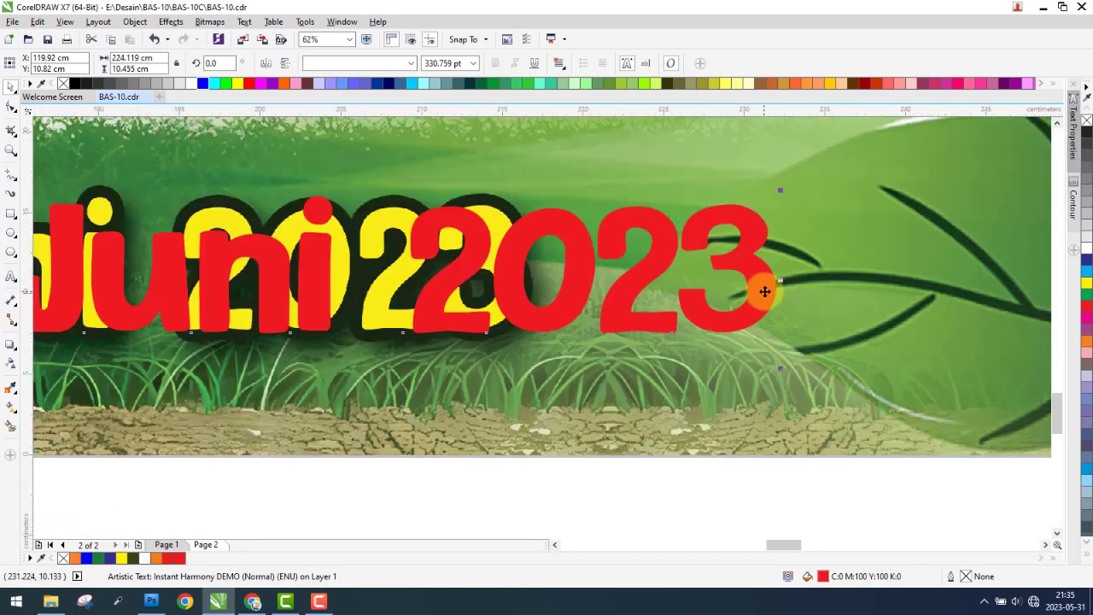
{"action": "left_click_drag", "start_coordinate": [780, 282], "coordinate": [528, 303]}
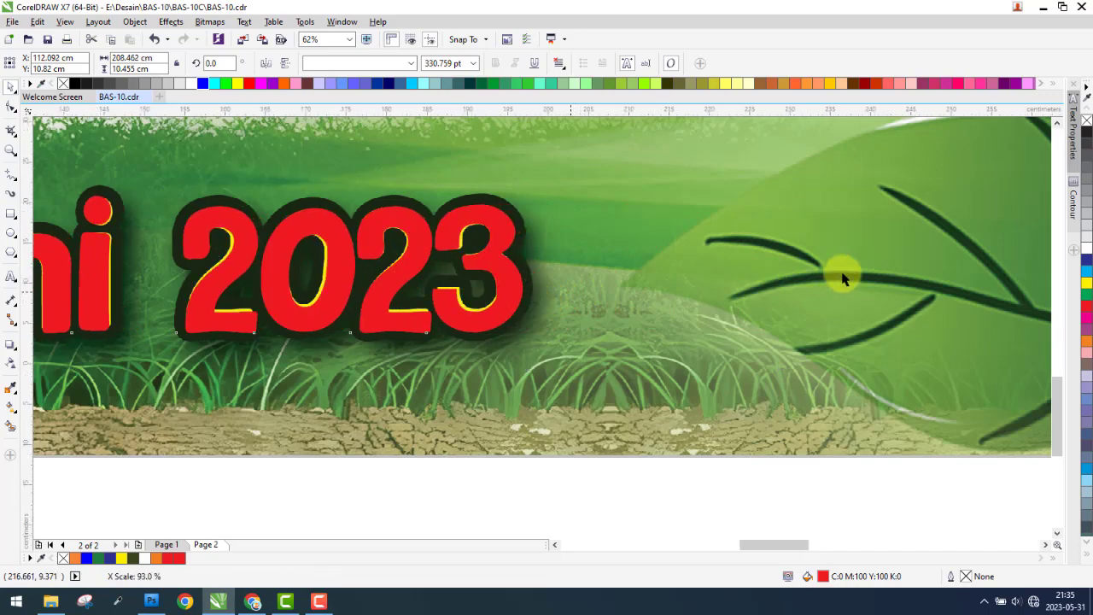
{"action": "scroll", "coordinate": [842, 276], "scroll_direction": "down", "scroll_amount": 2}
{"action": "scroll", "coordinate": [841, 276], "scroll_direction": "down", "scroll_amount": 2}
{"action": "scroll", "coordinate": [603, 280], "scroll_direction": "up", "scroll_amount": 1}
{"action": "scroll", "coordinate": [602, 280], "scroll_direction": "up", "scroll_amount": 2}
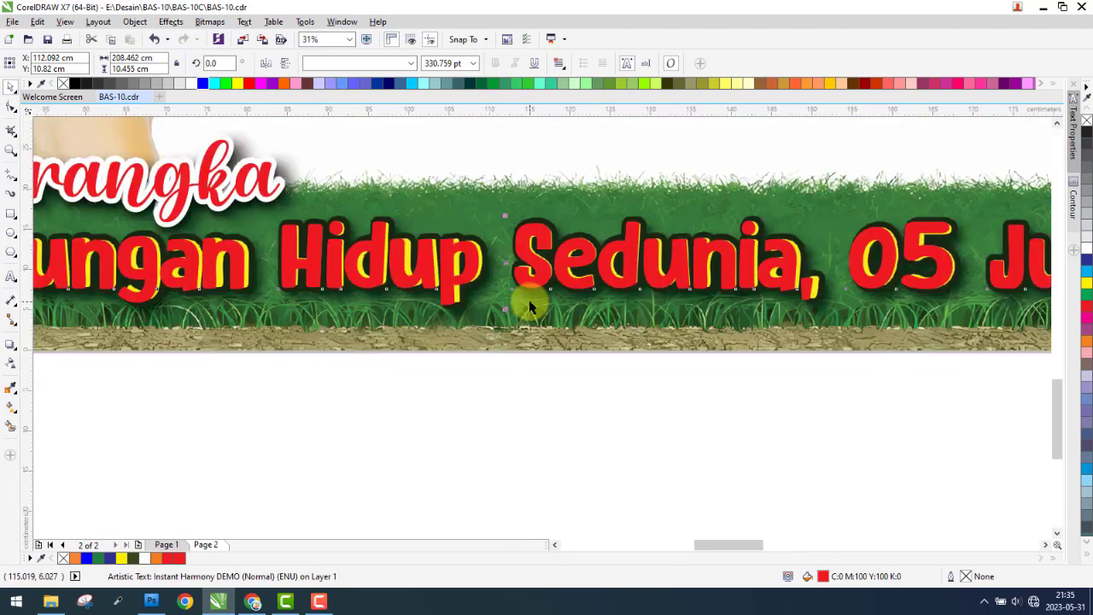
{"action": "scroll", "coordinate": [529, 305], "scroll_direction": "up", "scroll_amount": 2}
{"action": "left_click_drag", "start_coordinate": [482, 315], "coordinate": [488, 314]}
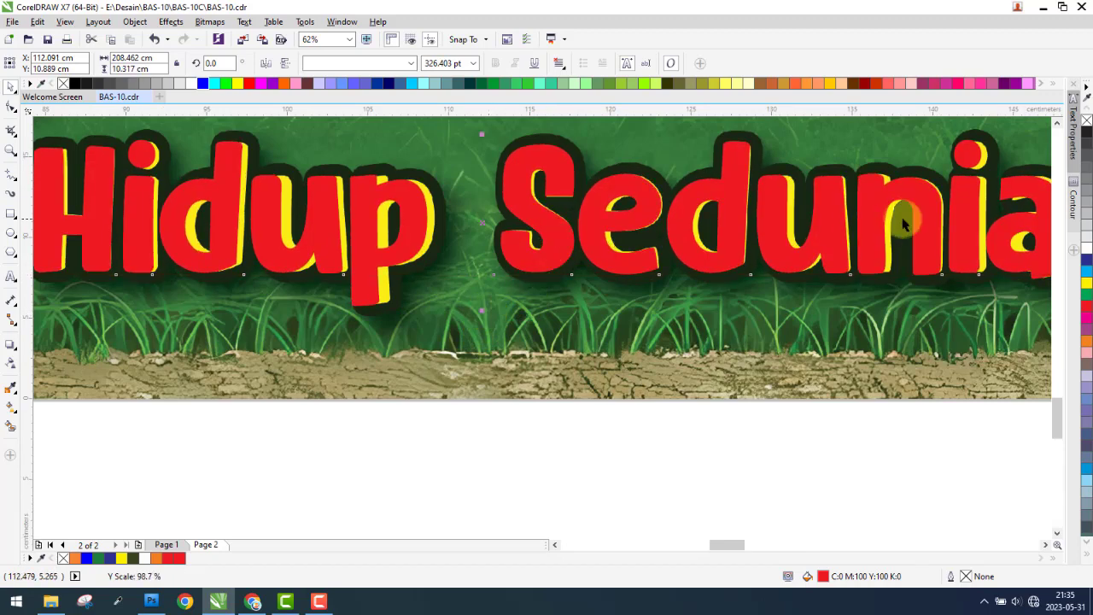
- Give the red title text a white outline, first 10 px, then 20 px
{"action": "right_click", "coordinate": [1089, 252]}
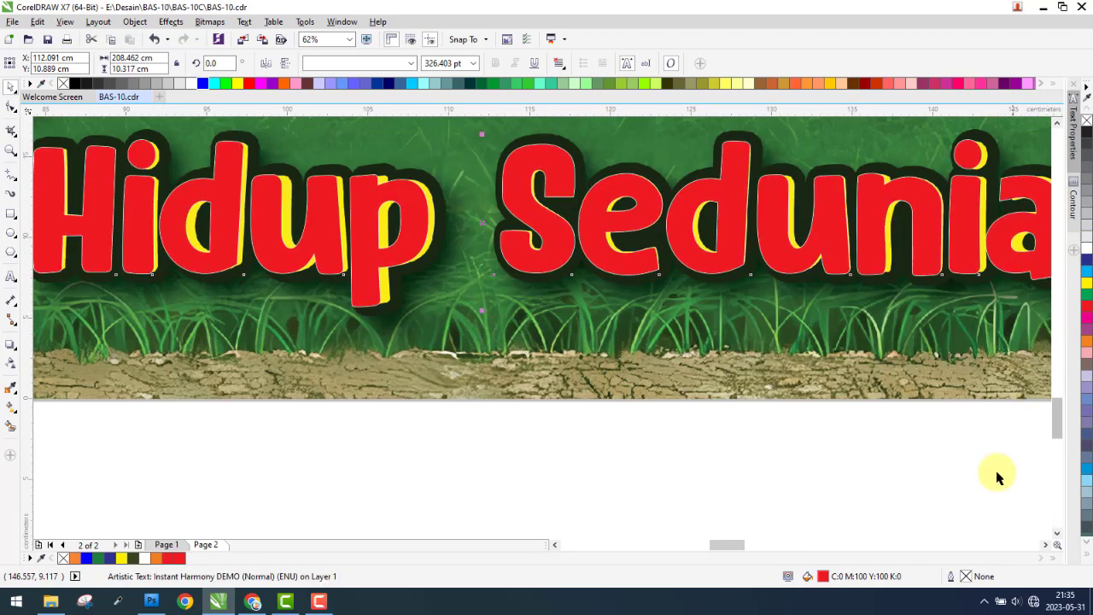
{"action": "double_click", "coordinate": [965, 577]}
{"action": "type", "text": "10"}
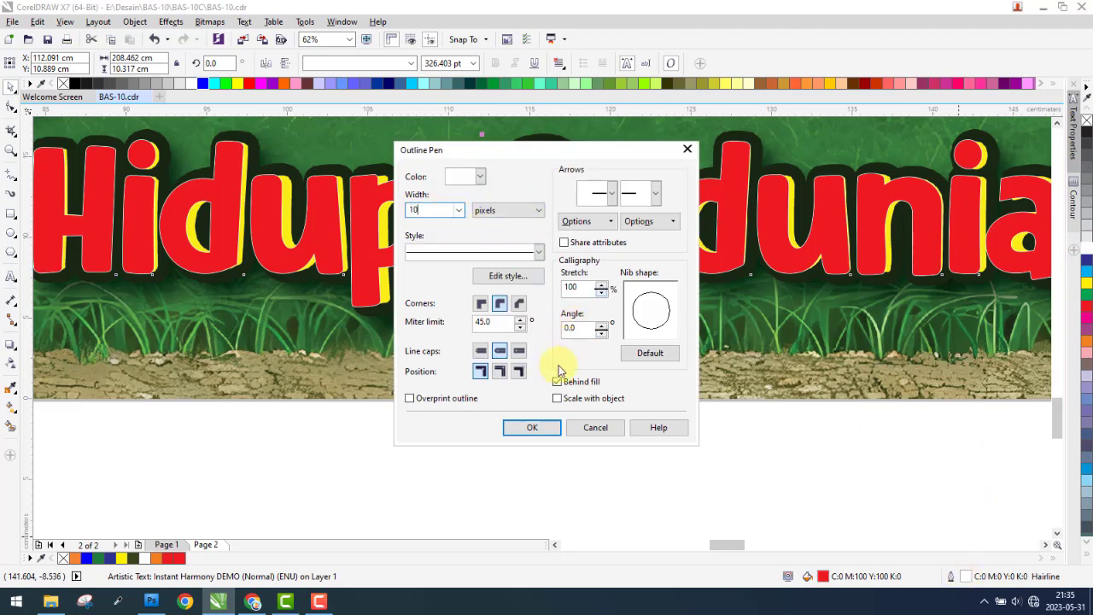
{"action": "left_click", "coordinate": [533, 428]}
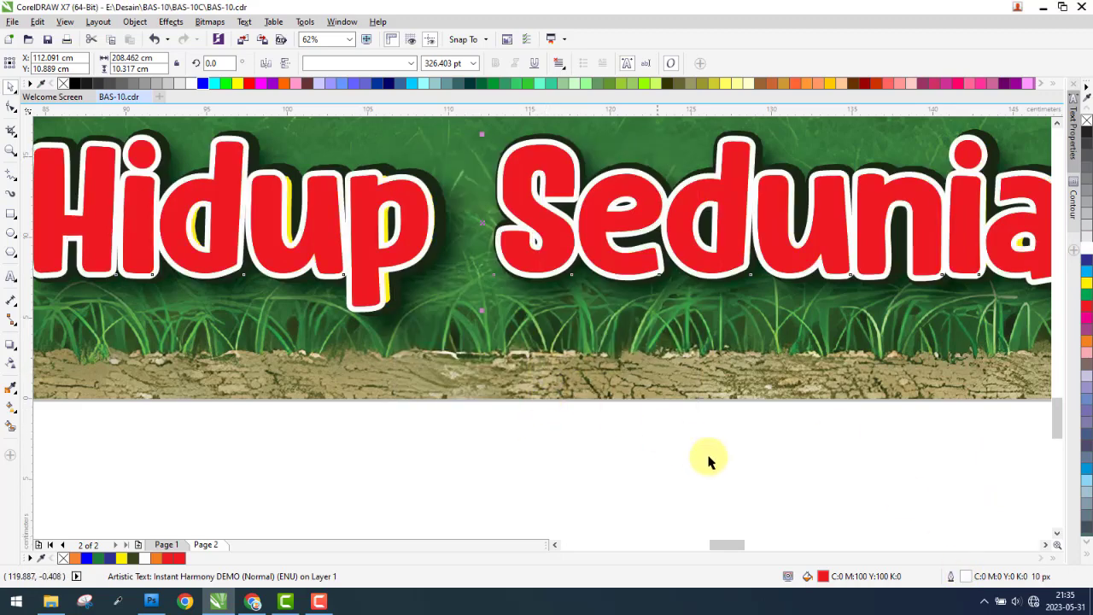
{"action": "double_click", "coordinate": [962, 577]}
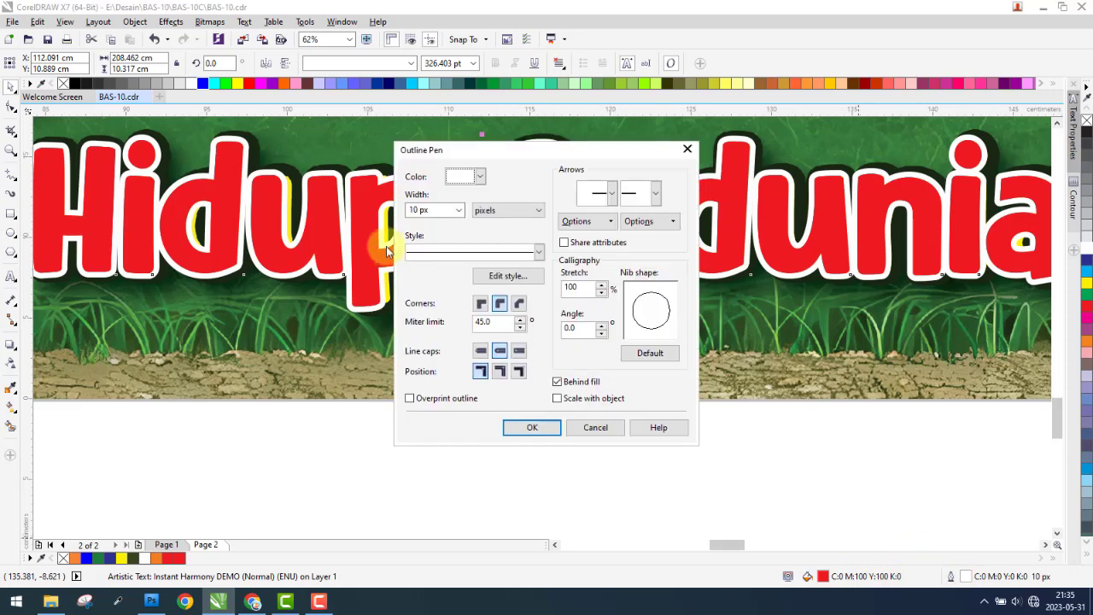
{"action": "key", "text": "Return"}
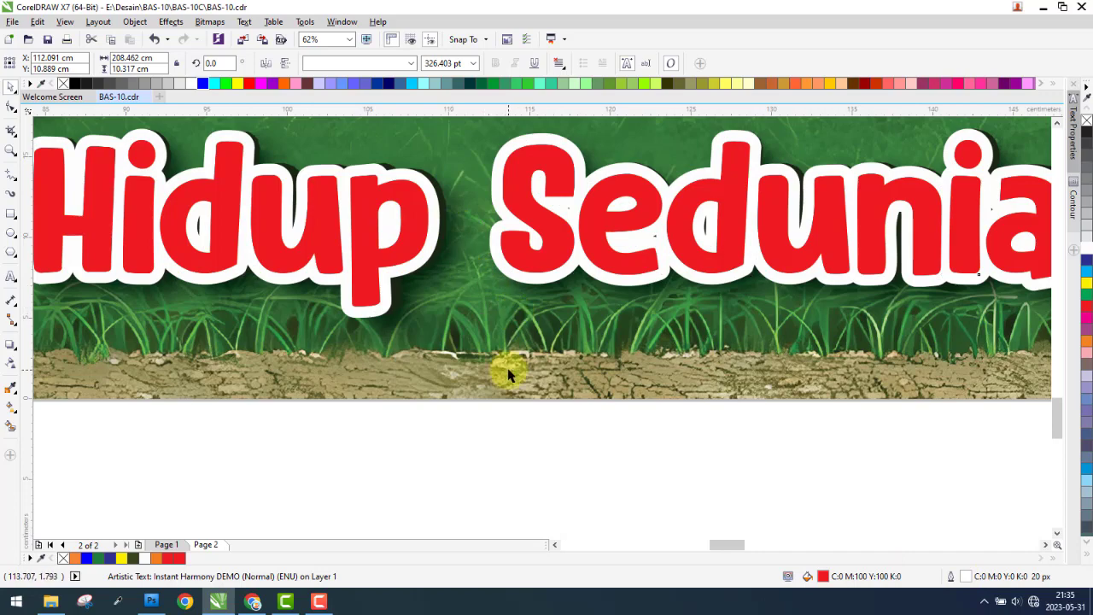
- Recolour the title with eyedropper-sampled yellow fill and a dark outline
{"action": "left_click_drag", "start_coordinate": [504, 370], "coordinate": [532, 310]}
{"action": "scroll", "coordinate": [388, 157], "scroll_direction": "up", "scroll_amount": 2}
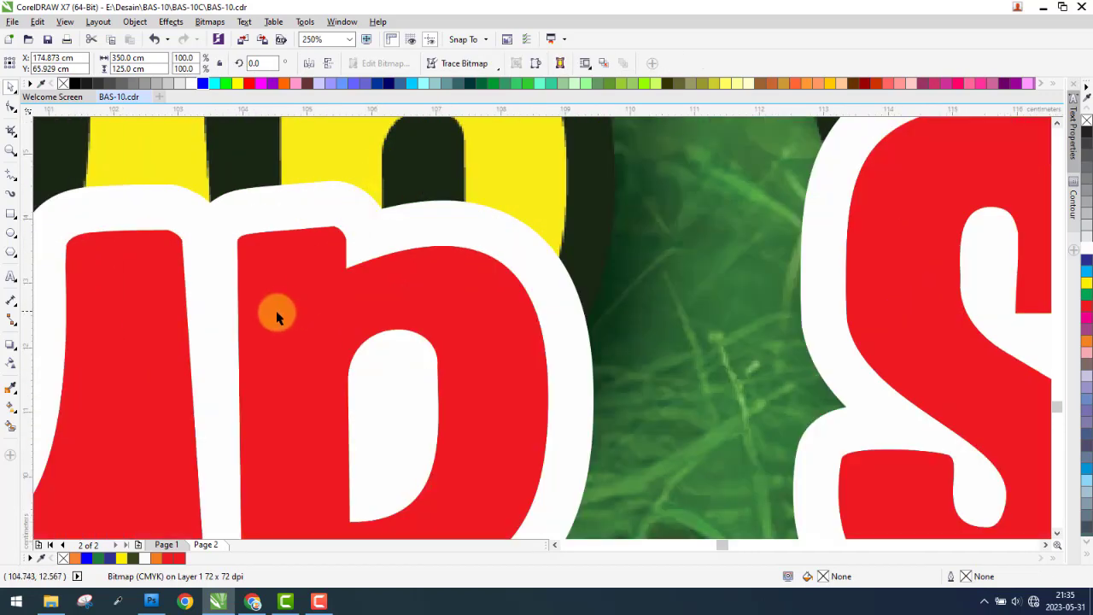
{"action": "left_click", "coordinate": [149, 332]}
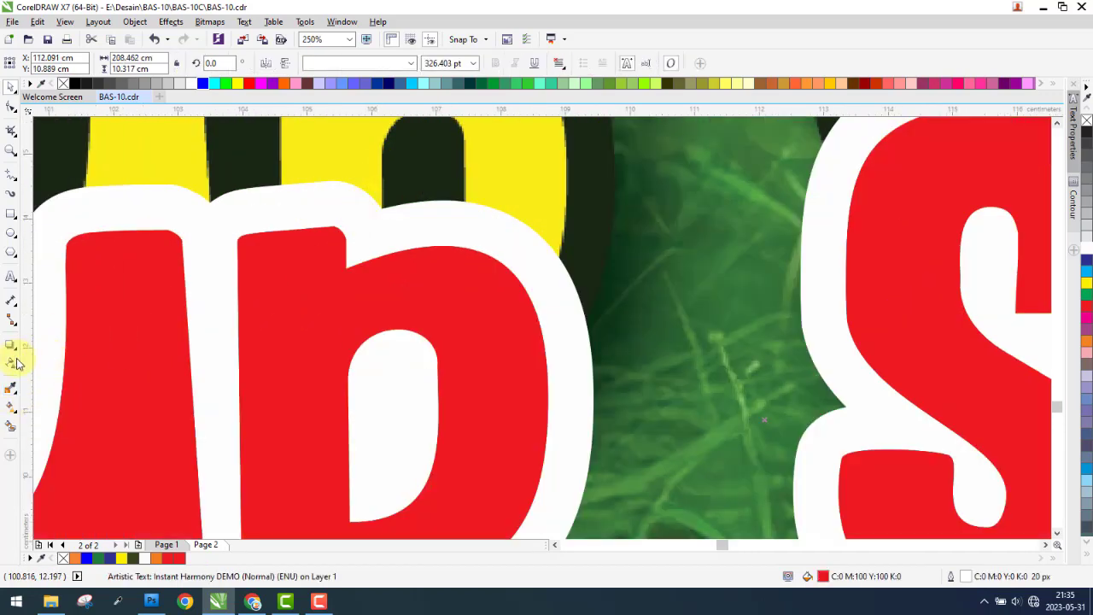
{"action": "left_click", "coordinate": [10, 386]}
{"action": "left_click", "coordinate": [177, 125]}
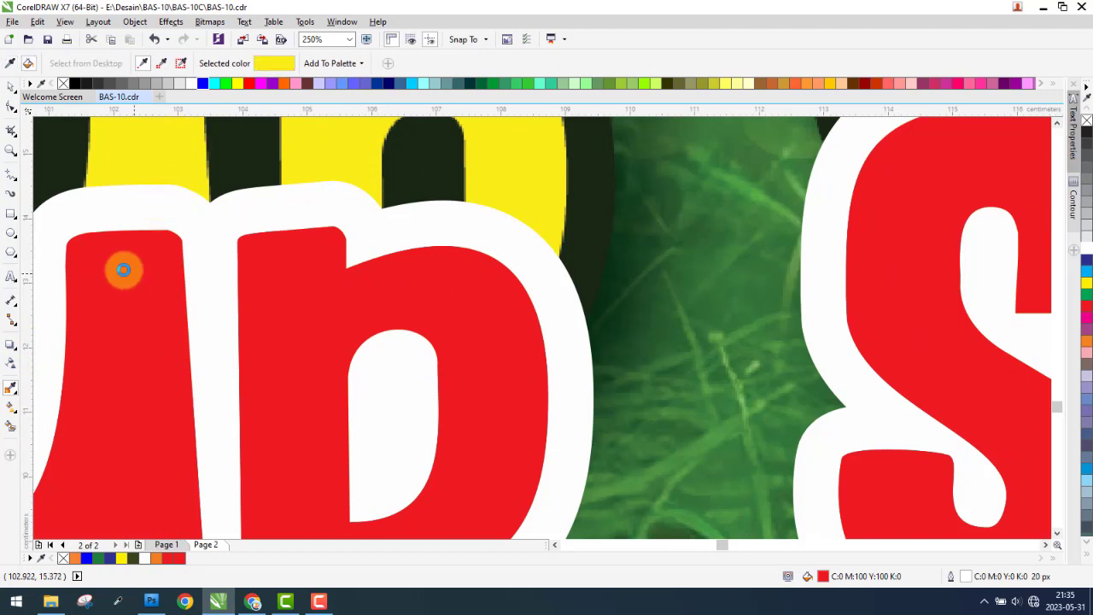
{"action": "left_click", "coordinate": [122, 268]}
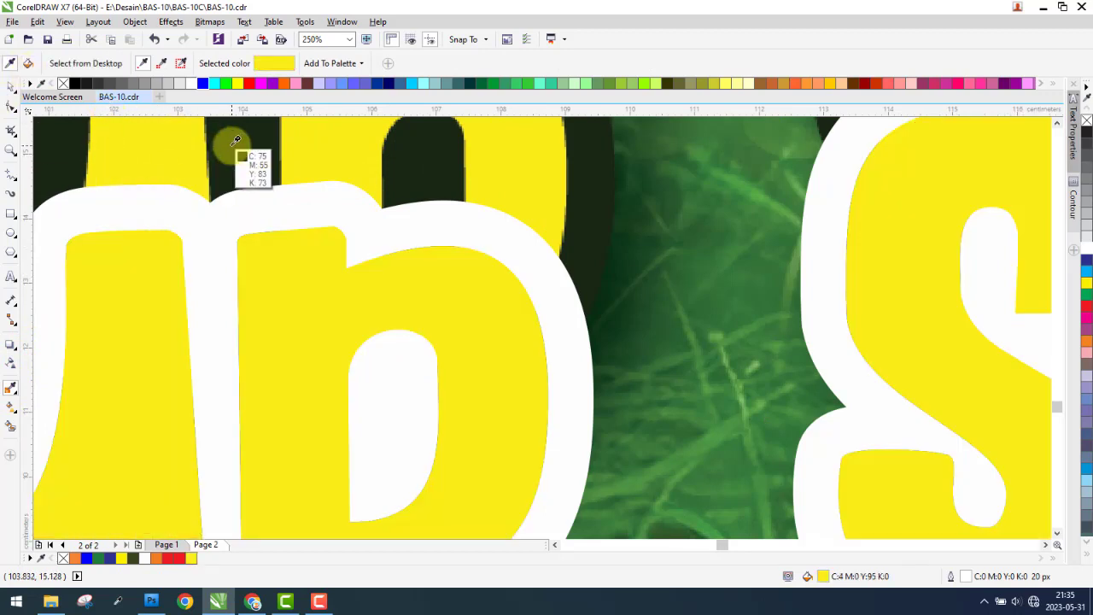
{"action": "left_click", "coordinate": [206, 221]}
{"action": "left_click", "coordinate": [12, 94]}
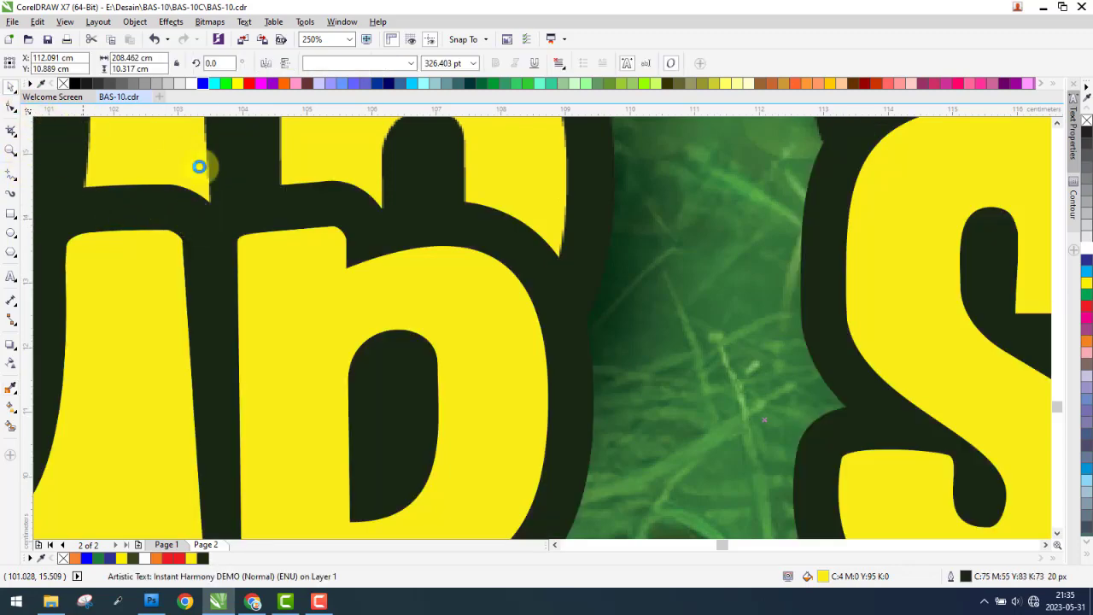
{"action": "scroll", "coordinate": [200, 166], "scroll_direction": "down", "scroll_amount": 4}
{"action": "scroll", "coordinate": [245, 122], "scroll_direction": "down", "scroll_amount": 2}
{"action": "left_click", "coordinate": [249, 127]}
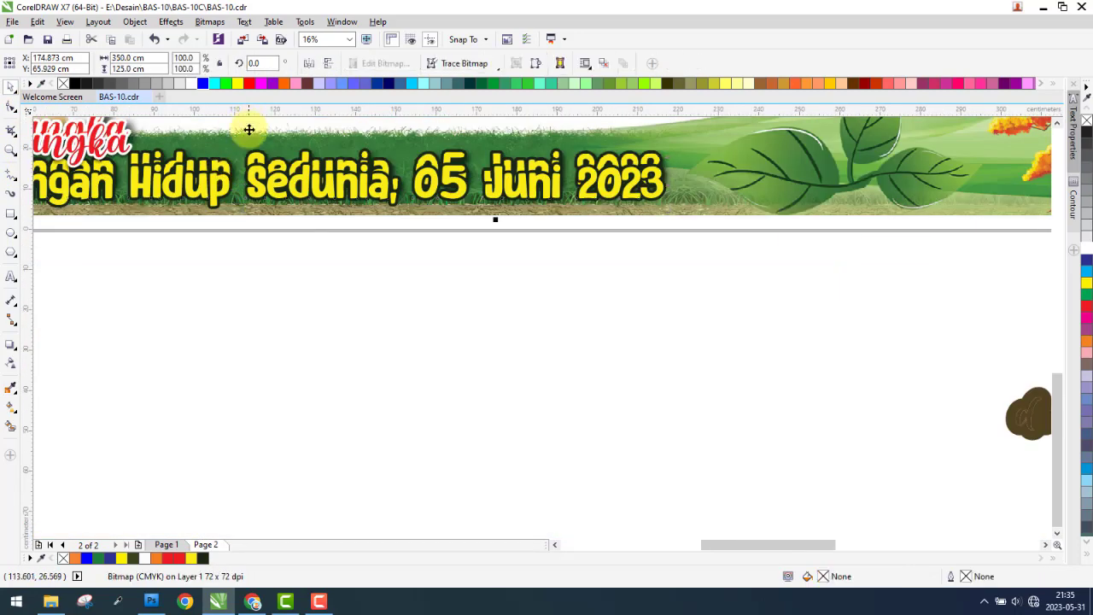
- Move the banner picture up behind the top title text
{"action": "left_click", "coordinate": [313, 276]}
{"action": "scroll", "coordinate": [459, 290], "scroll_direction": "down", "scroll_amount": 2}
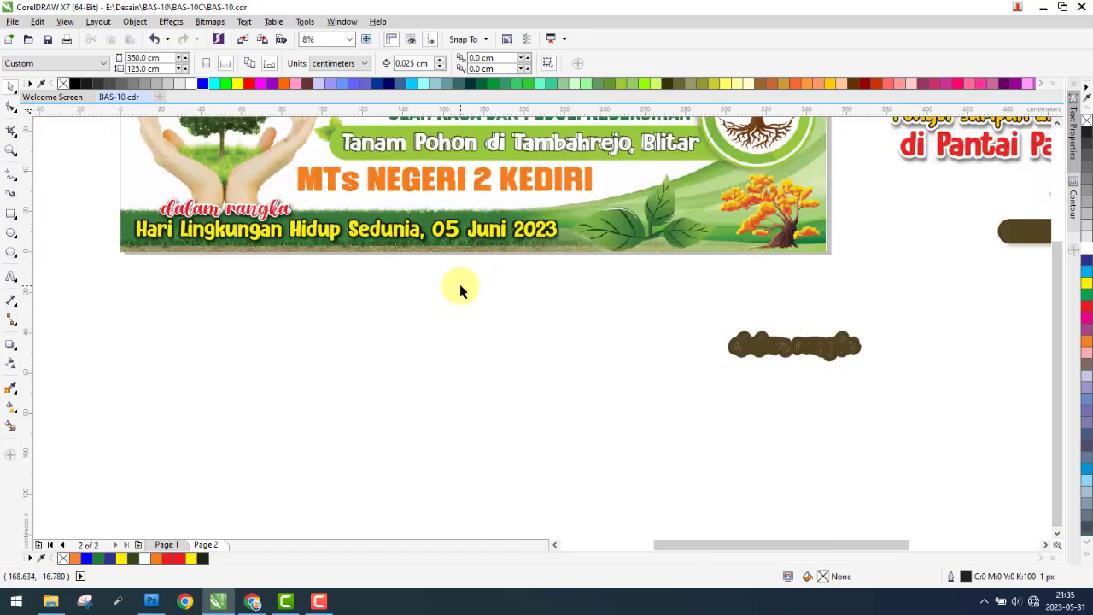
{"action": "scroll", "coordinate": [461, 286], "scroll_direction": "down", "scroll_amount": 2}
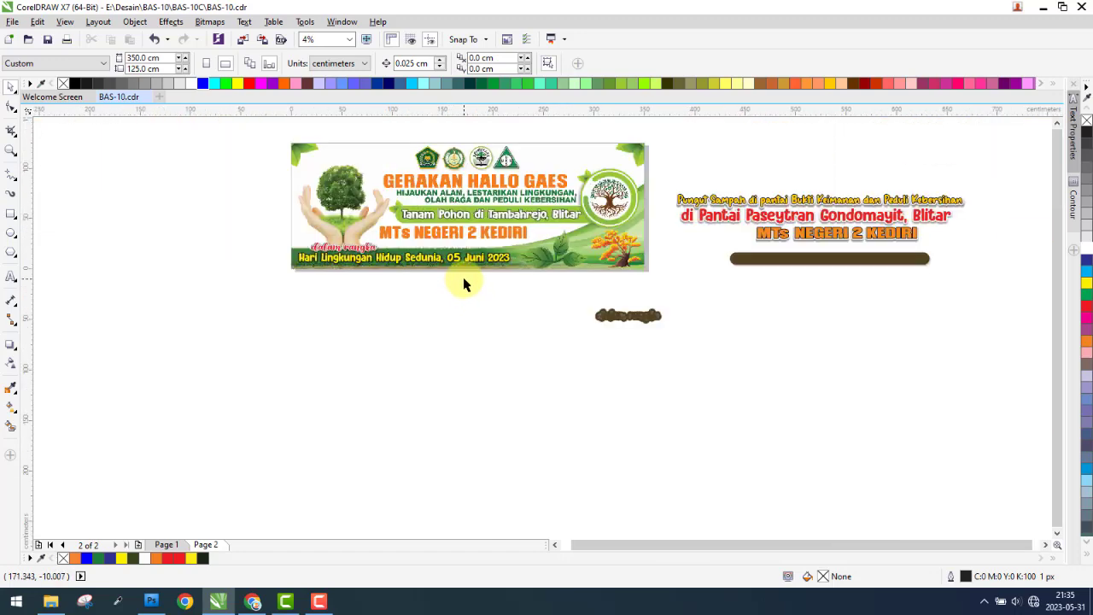
{"action": "scroll", "coordinate": [307, 264], "scroll_direction": "up", "scroll_amount": 2}
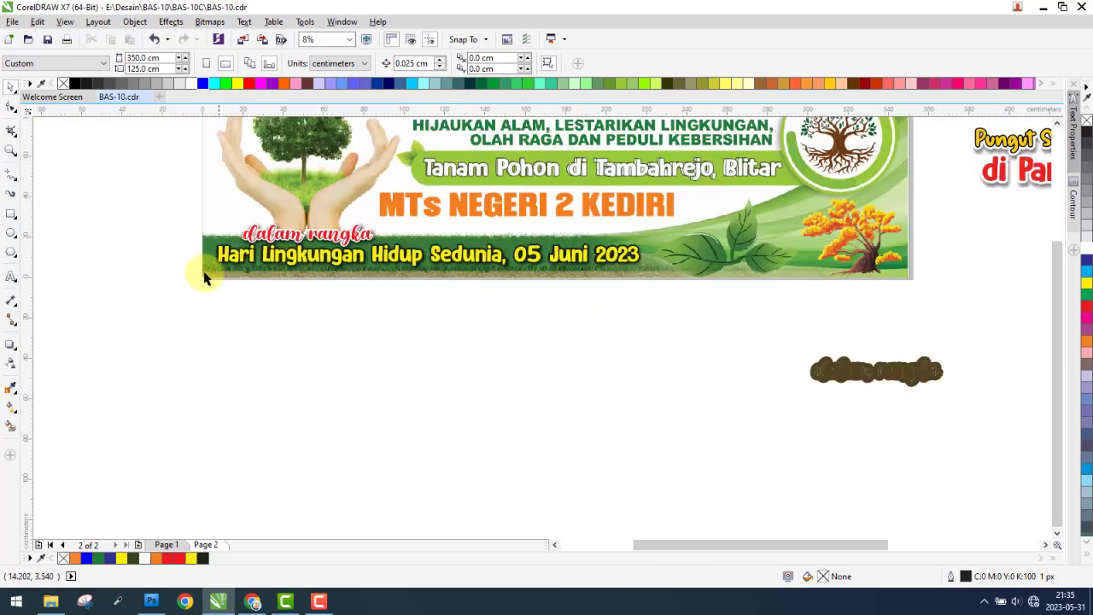
{"action": "scroll", "coordinate": [214, 269], "scroll_direction": "up", "scroll_amount": 2}
{"action": "scroll", "coordinate": [231, 218], "scroll_direction": "up", "scroll_amount": 2}
{"action": "mouse_move", "coordinate": [354, 213]}
{"action": "left_mouse_down"}
{"action": "mouse_move", "coordinate": [330, 170]}
{"action": "mouse_move", "coordinate": [372, 309]}
{"action": "left_mouse_up"}
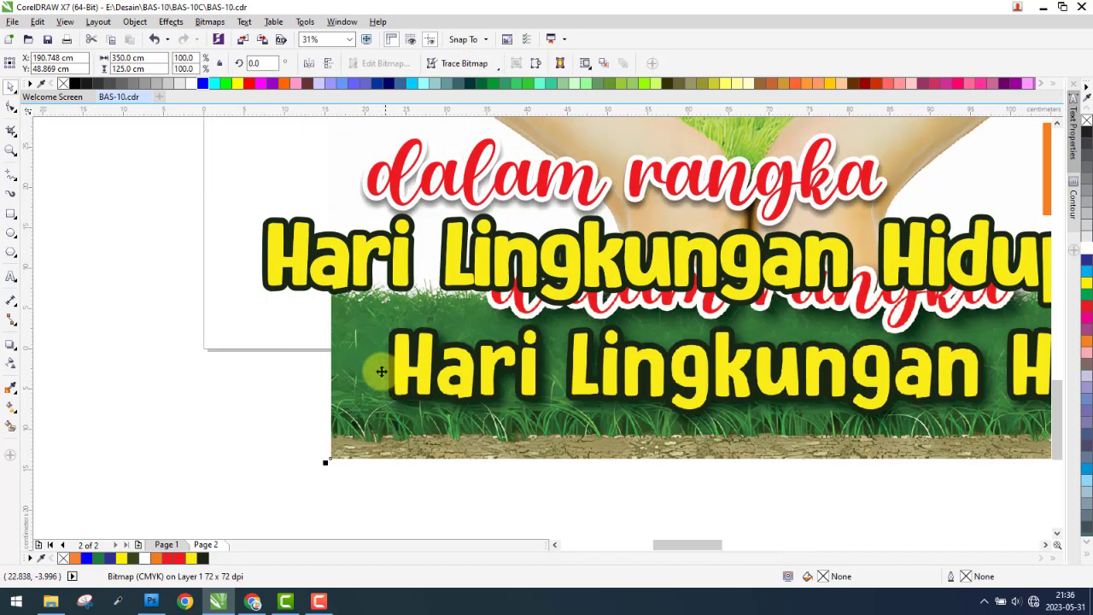
{"action": "mouse_move", "coordinate": [381, 371]}
{"action": "left_mouse_down"}
{"action": "mouse_move", "coordinate": [280, 291]}
{"action": "mouse_move", "coordinate": [341, 282]}
{"action": "left_mouse_up"}
- Apply a drop shadow preset to the 'Hari Lingkungan Hidup' title and move the picture back down
{"action": "left_click", "coordinate": [271, 264]}
{"action": "left_click", "coordinate": [10, 344]}
{"action": "left_click", "coordinate": [34, 63]}
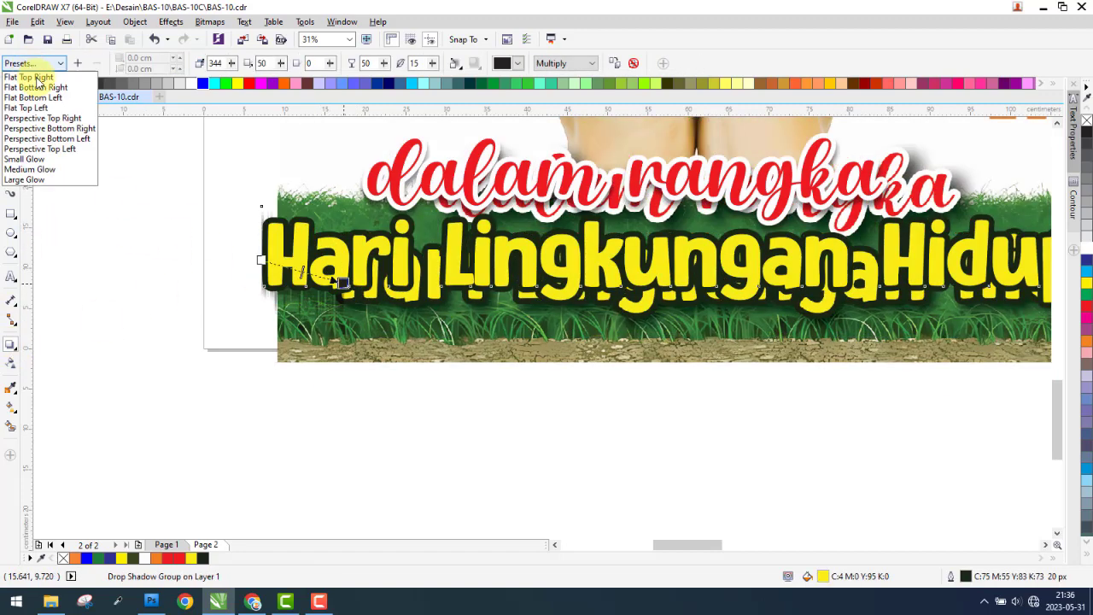
{"action": "left_click", "coordinate": [34, 77]}
{"action": "scroll", "coordinate": [390, 329], "scroll_direction": "down", "scroll_amount": 2}
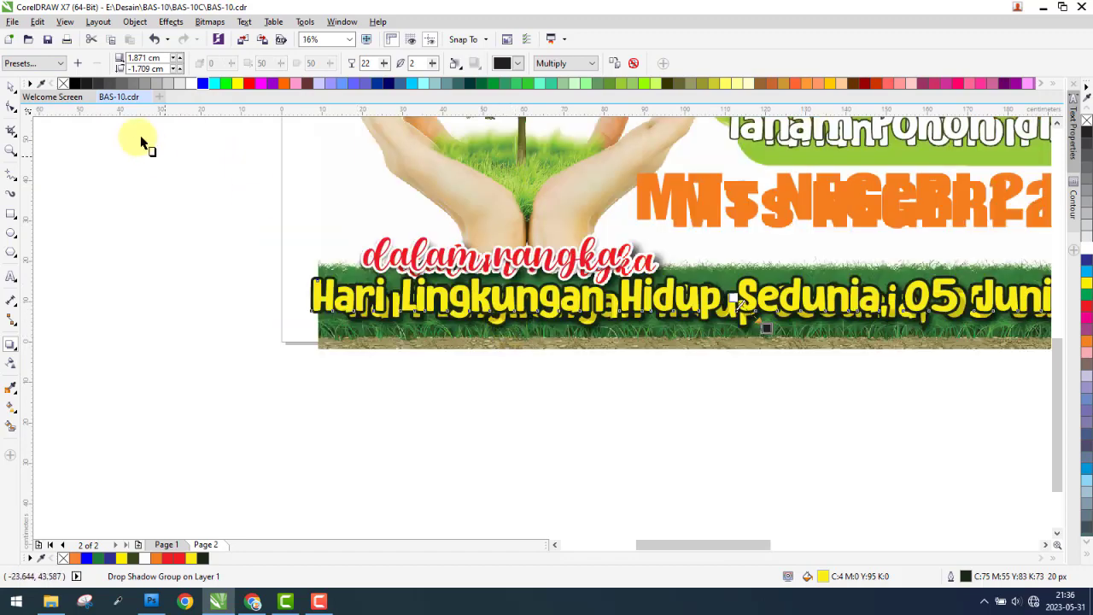
{"action": "left_click", "coordinate": [353, 219]}
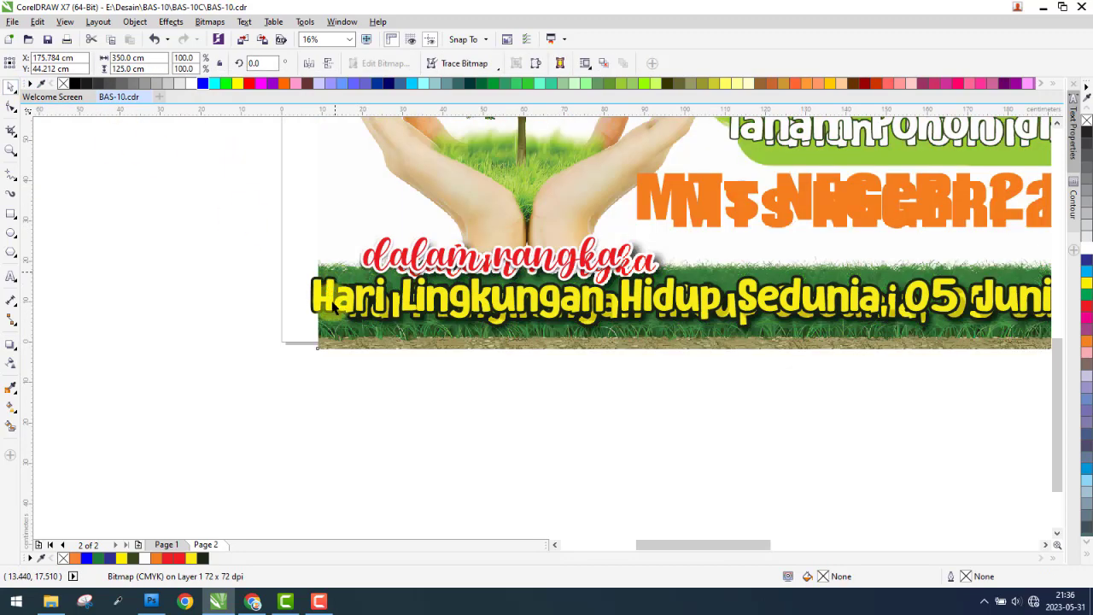
{"action": "left_click_drag", "start_coordinate": [354, 219], "coordinate": [333, 371]}
{"action": "scroll", "coordinate": [878, 317], "scroll_direction": "up", "scroll_amount": 2}
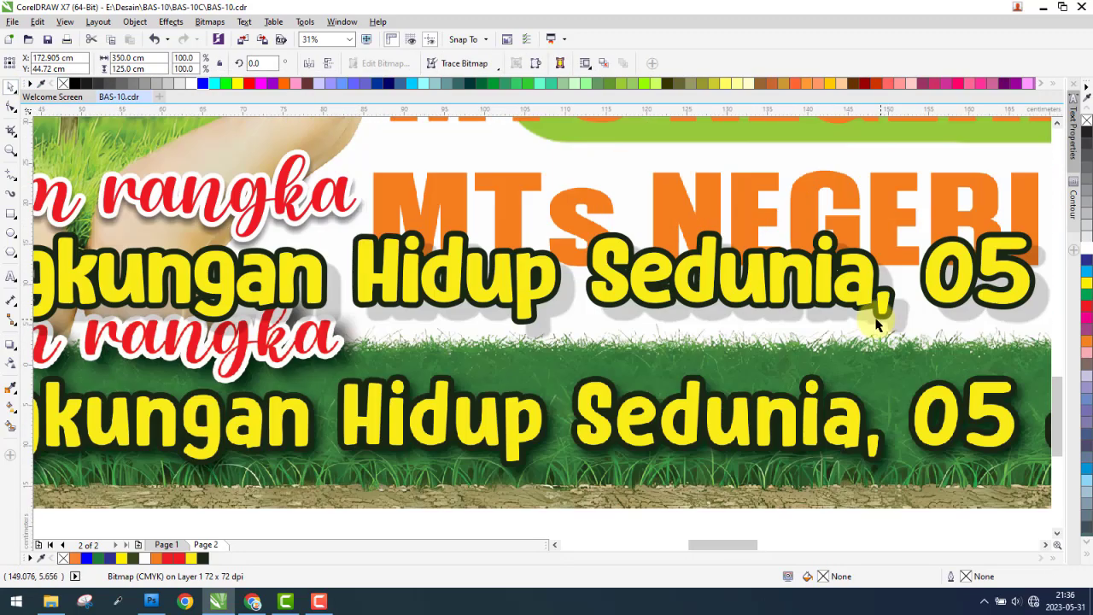
- Position the shadow just beneath the letters, with feather 5 and opacity 35
{"action": "left_click", "coordinate": [850, 321]}
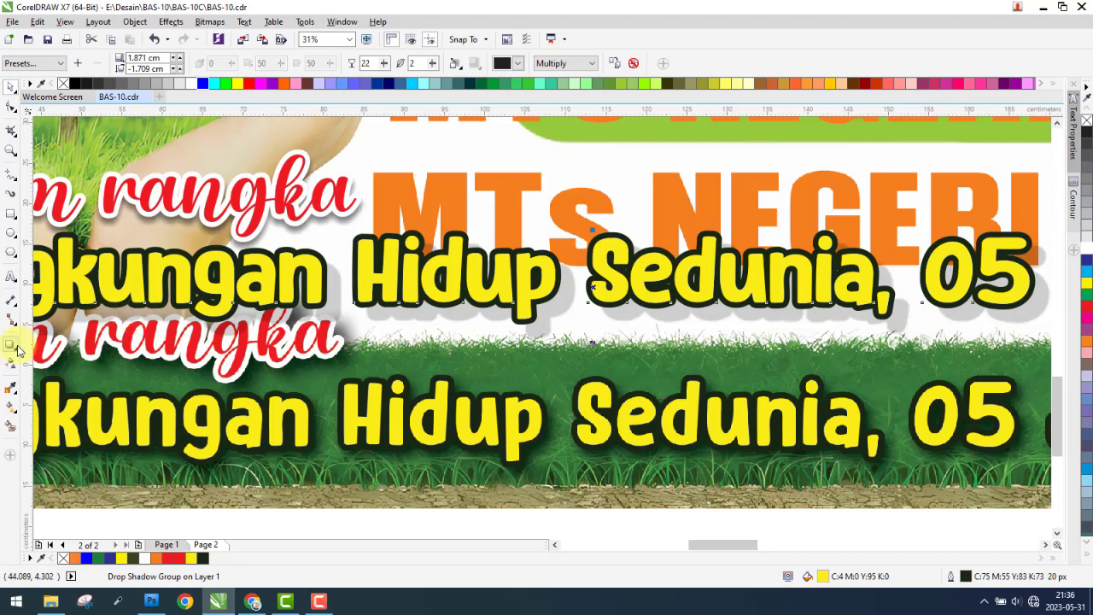
{"action": "scroll", "coordinate": [707, 344], "scroll_direction": "up", "scroll_amount": 2}
{"action": "scroll", "coordinate": [707, 344], "scroll_direction": "up", "scroll_amount": 2}
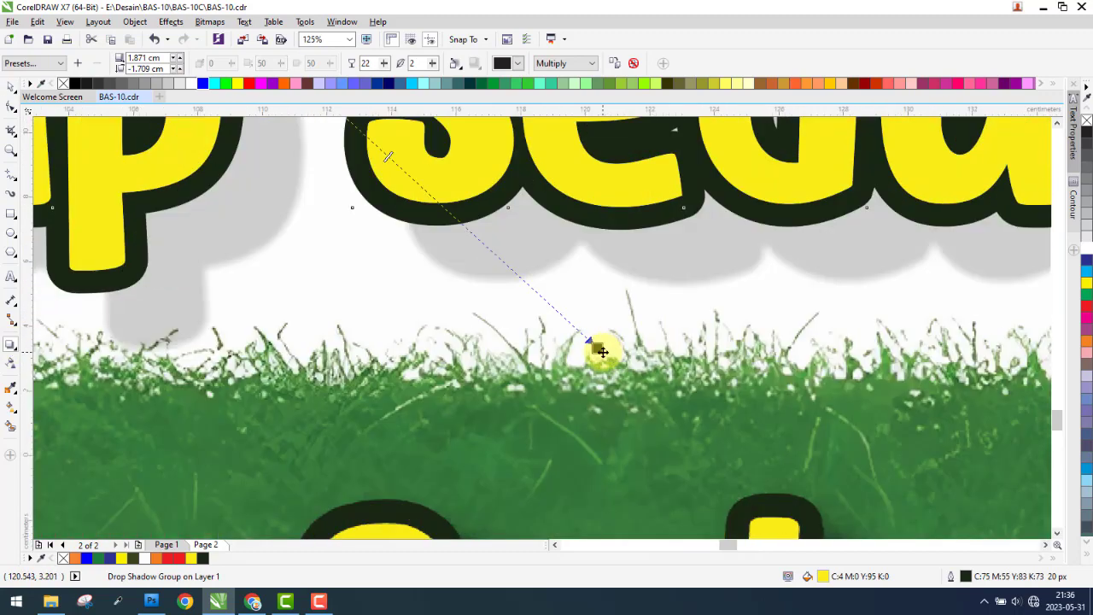
{"action": "left_click_drag", "start_coordinate": [597, 349], "coordinate": [573, 324]}
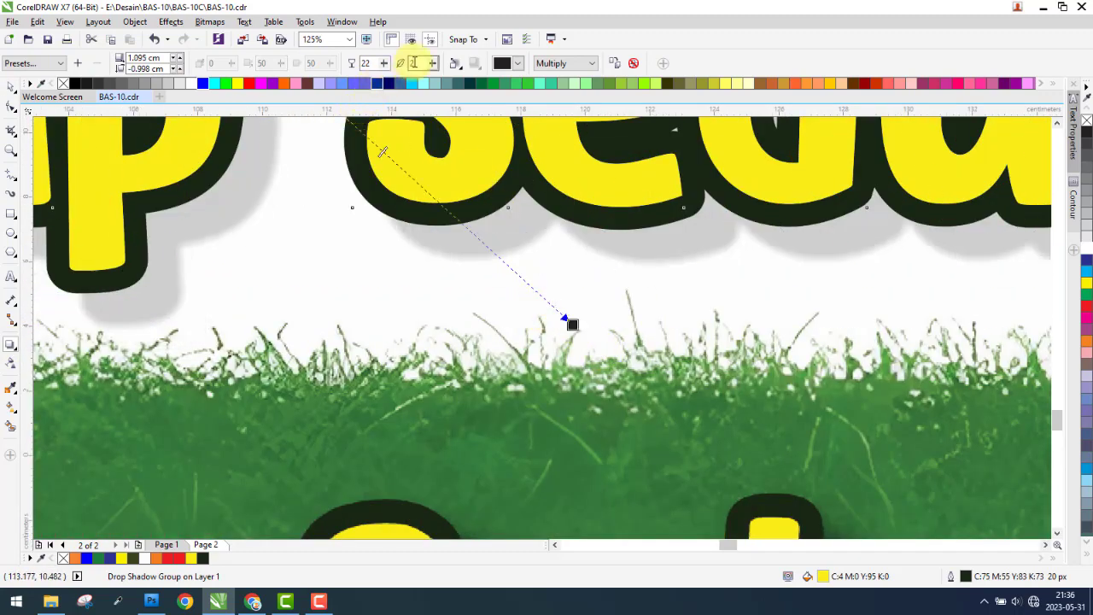
{"action": "type", "text": "5"}
{"action": "left_click", "coordinate": [367, 63]}
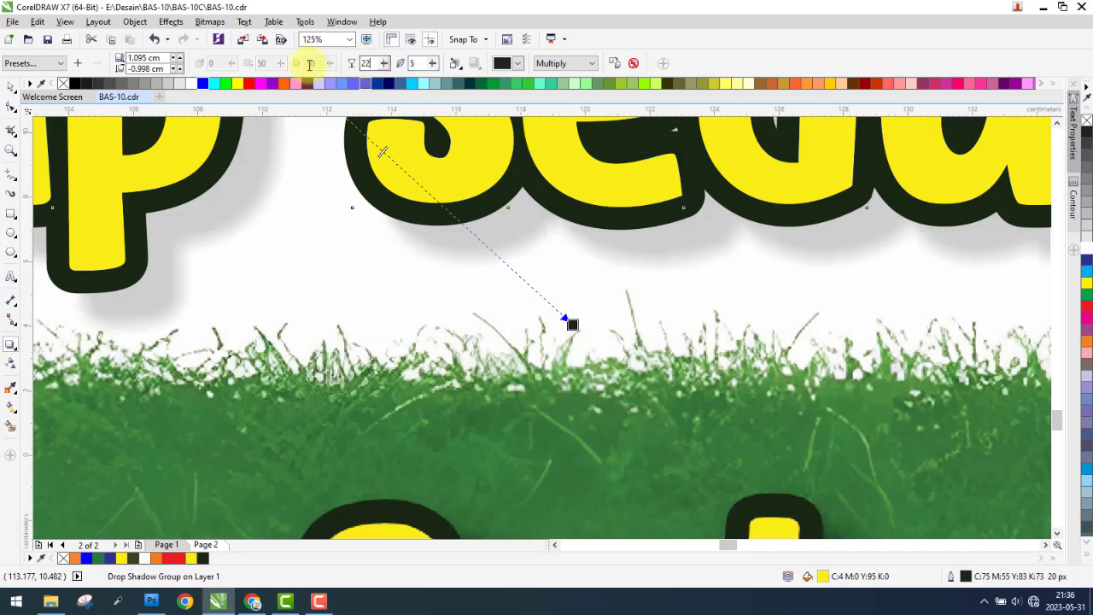
{"action": "type", "text": "35"}
{"action": "key", "text": "Return"}
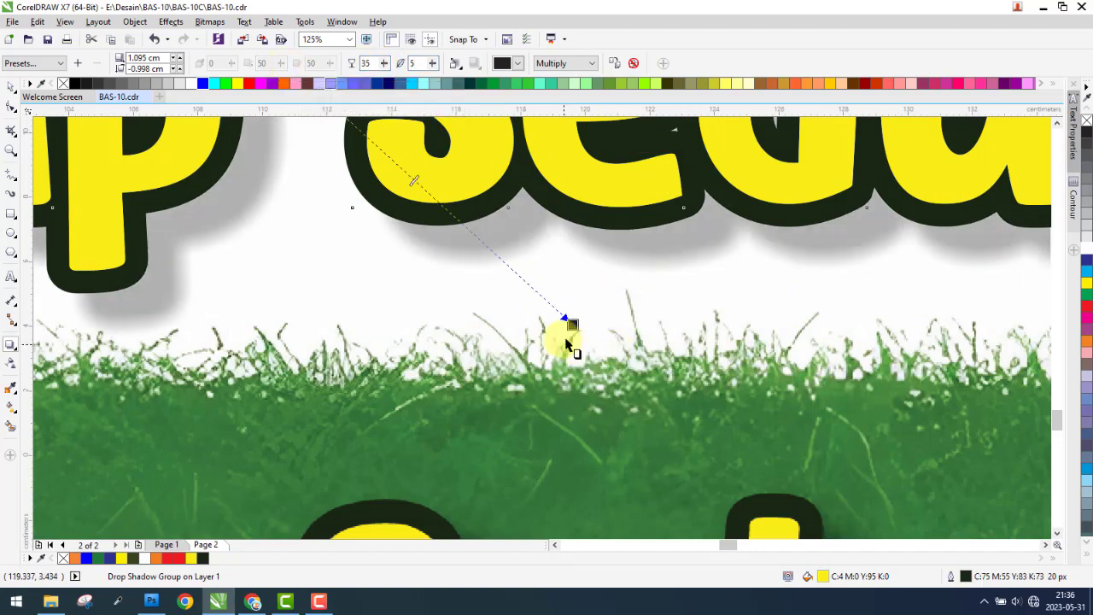
{"action": "scroll", "coordinate": [629, 294], "scroll_direction": "down", "scroll_amount": 2}
{"action": "scroll", "coordinate": [629, 294], "scroll_direction": "down", "scroll_amount": 5}
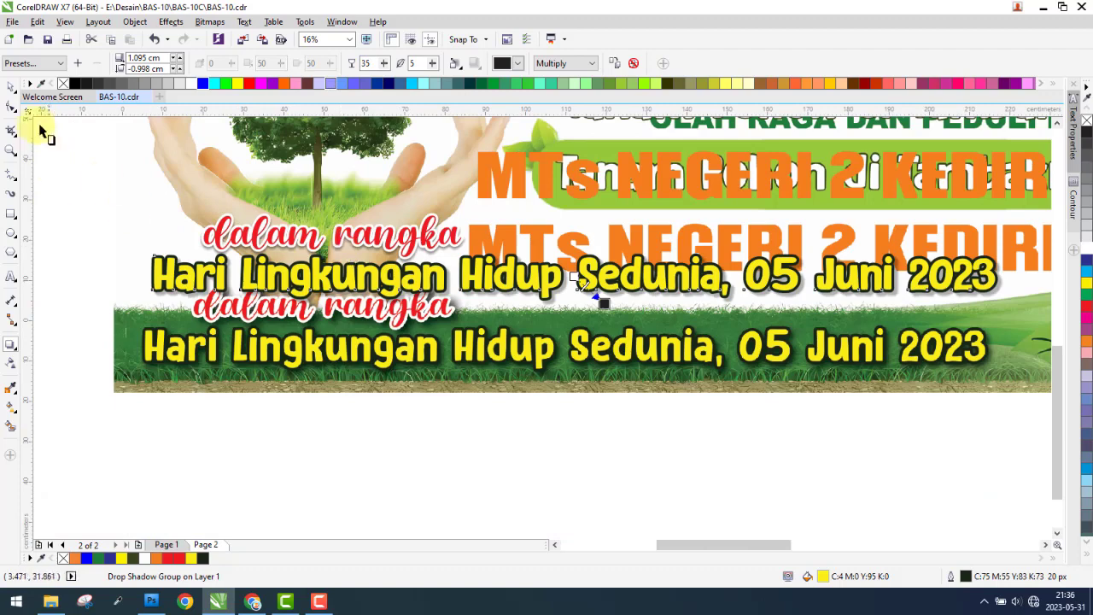
- Select the six objects of the finished banner to review it, then deselect
{"action": "left_click", "coordinate": [10, 88]}
{"action": "left_click", "coordinate": [196, 375]}
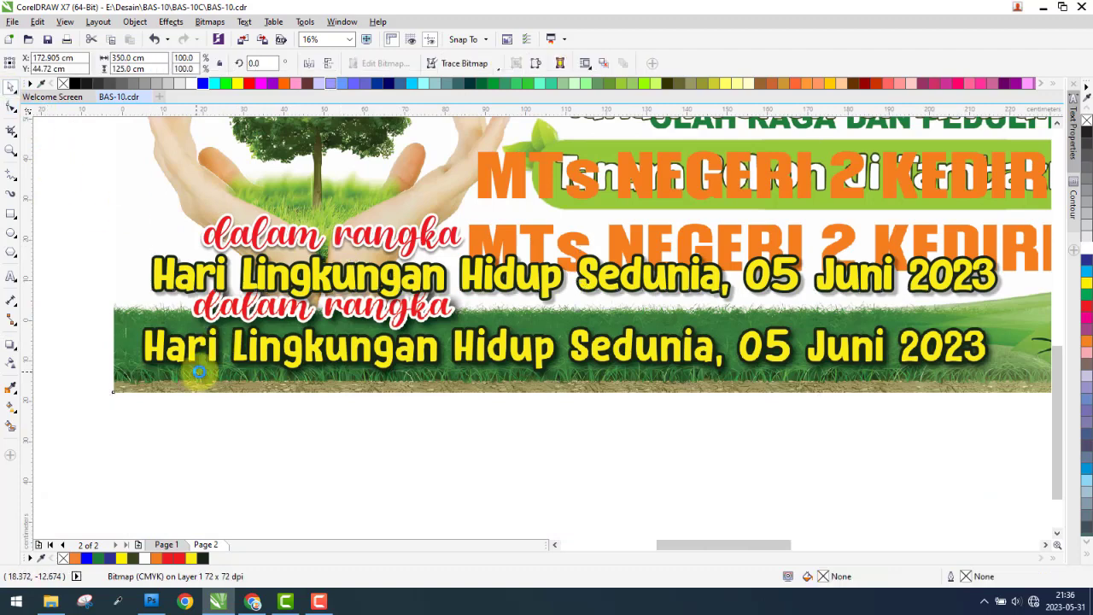
{"action": "scroll", "coordinate": [298, 373], "scroll_direction": "down", "scroll_amount": 5}
{"action": "left_click_drag", "start_coordinate": [167, 389], "coordinate": [592, 164]}
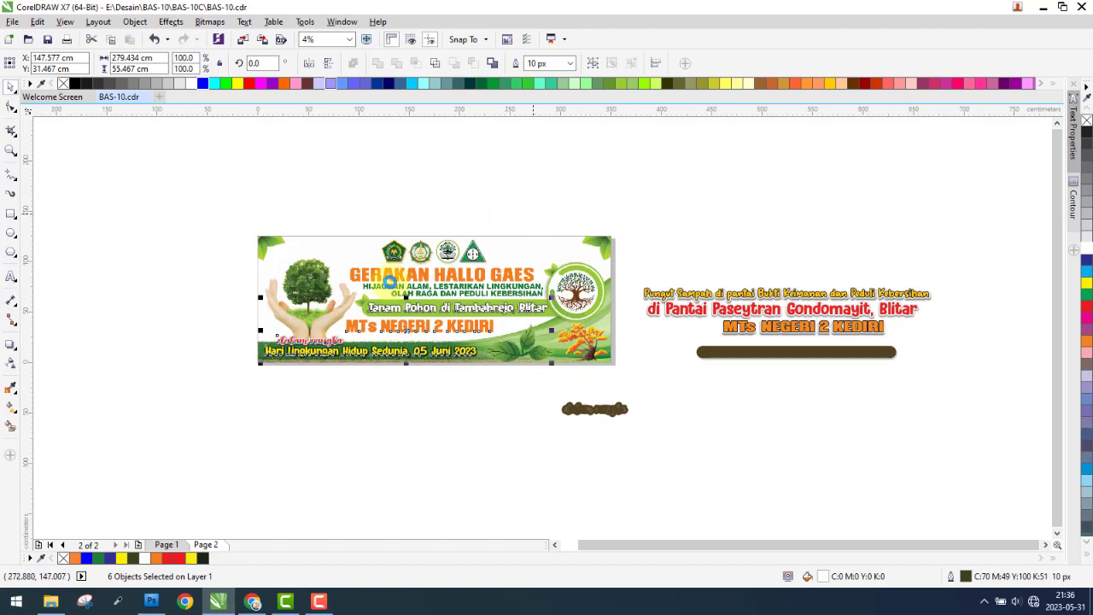
{"action": "left_click", "coordinate": [166, 546]}
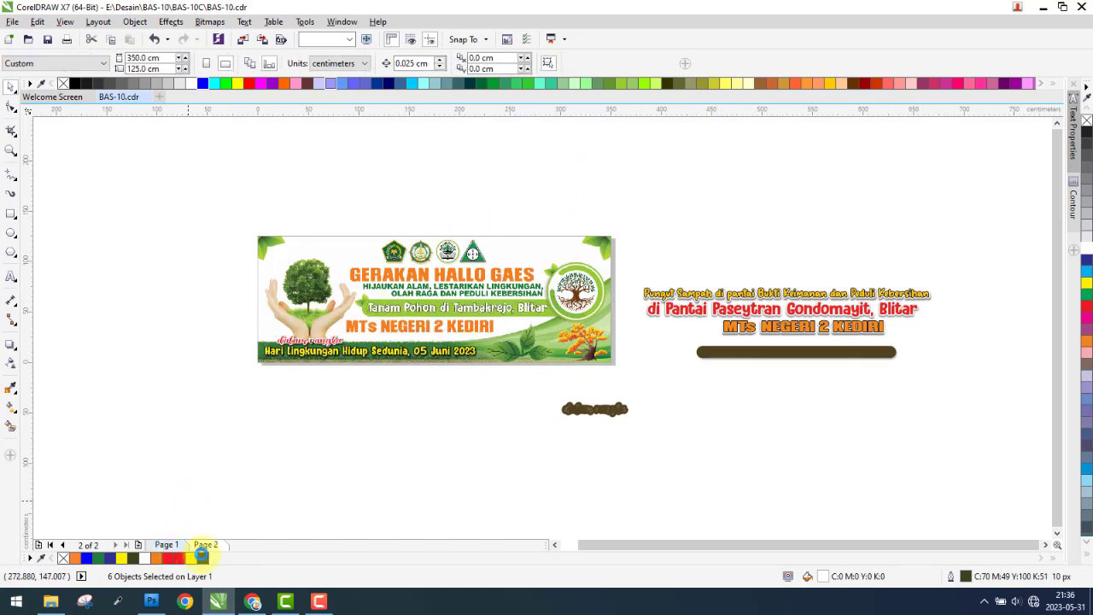
- On Page 1, delete the stray brown text and red-and-yellow captions beside the banner
{"action": "left_click", "coordinate": [167, 544]}
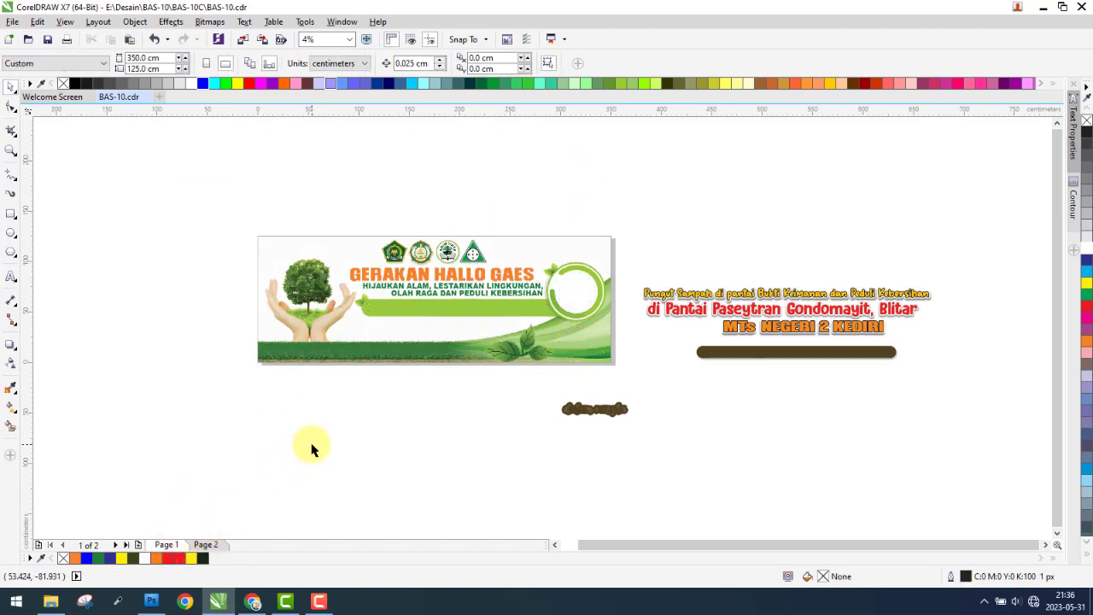
{"action": "left_click", "coordinate": [13, 23]}
{"action": "left_click", "coordinate": [193, 196]}
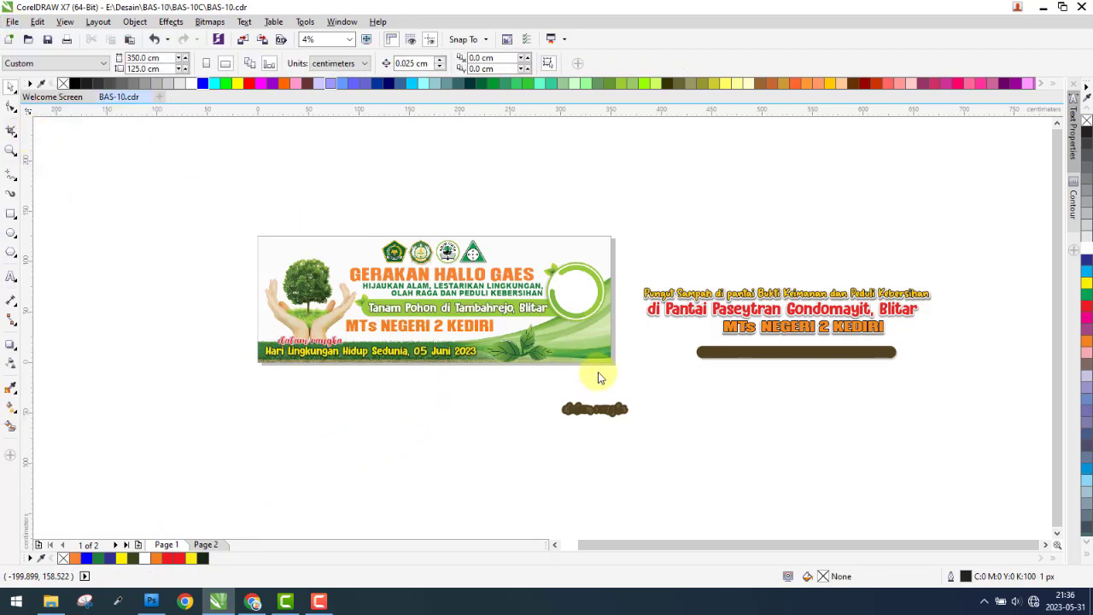
{"action": "left_click_drag", "start_coordinate": [592, 408], "coordinate": [720, 369]}
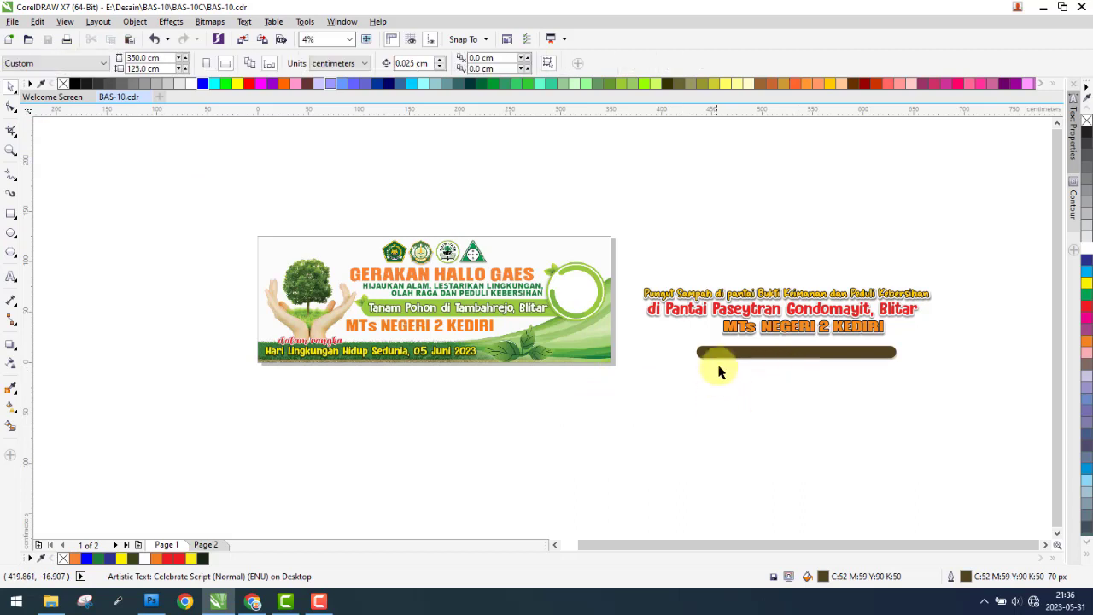
{"action": "left_click_drag", "start_coordinate": [631, 373], "coordinate": [918, 246]}
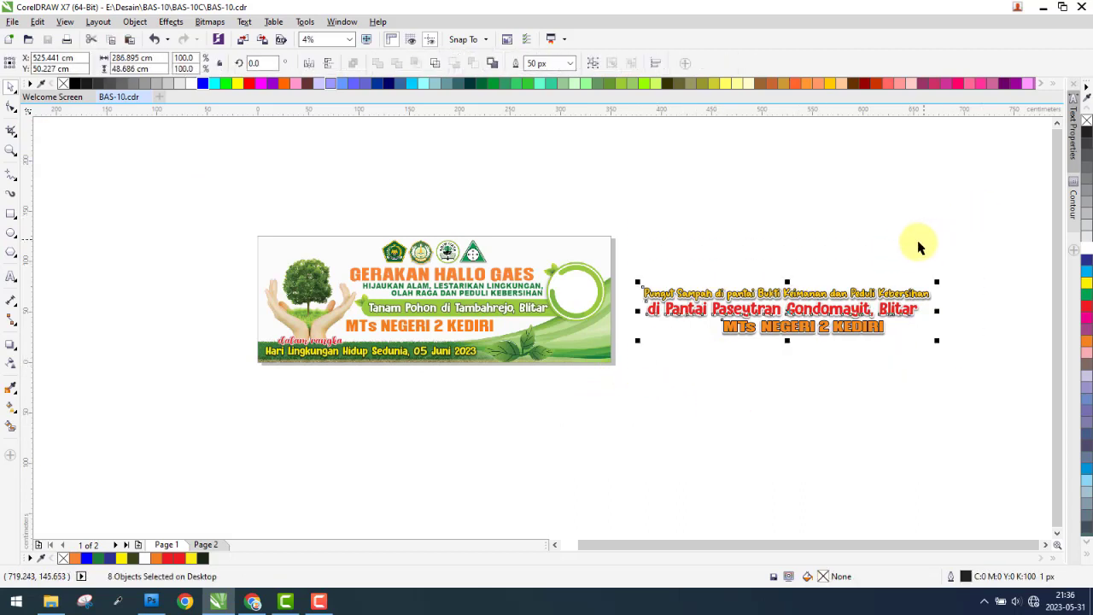
{"action": "key", "text": "Delete"}
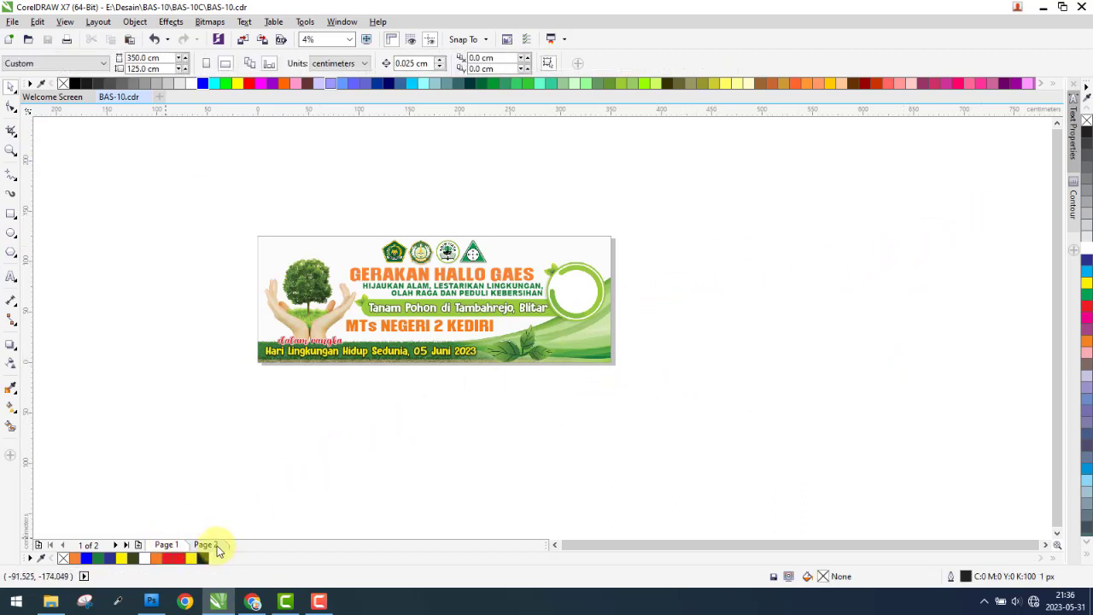
- Return to Page 2 and bring up the BAS-10C folder in File Explorer
{"action": "left_click", "coordinate": [209, 544]}
{"action": "scroll", "coordinate": [604, 331], "scroll_direction": "up", "scroll_amount": 2}
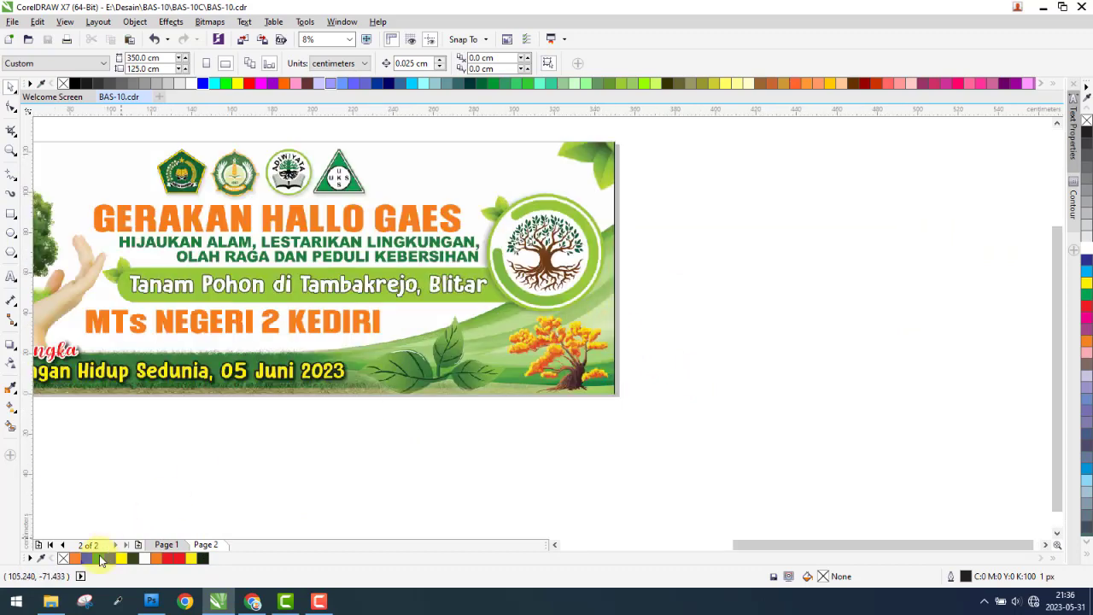
{"action": "left_click", "coordinate": [50, 601]}
{"action": "left_click", "coordinate": [240, 113]}
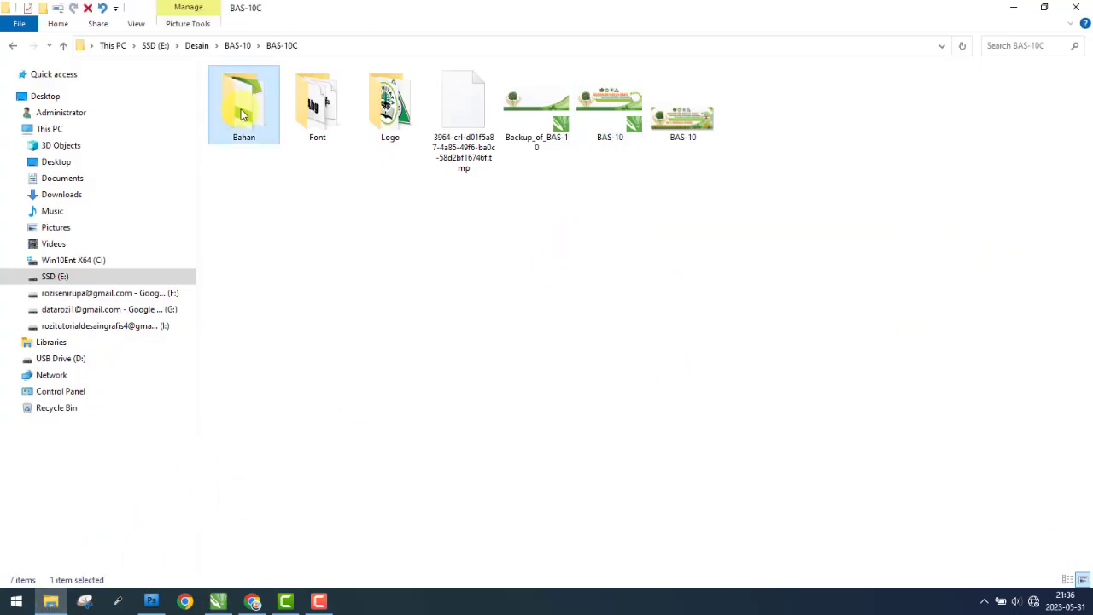
- From the Bahan folder, drag image 4, the autumn tree and the circular tree root into CorelDRAW
{"action": "double_click", "coordinate": [242, 114]}
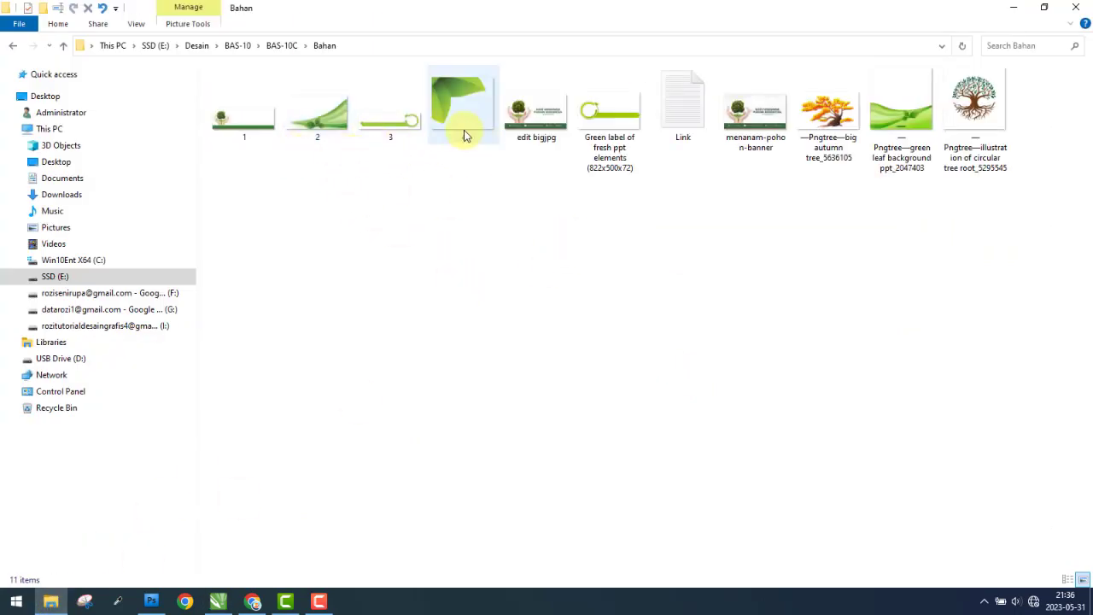
{"action": "left_click", "coordinate": [463, 94]}
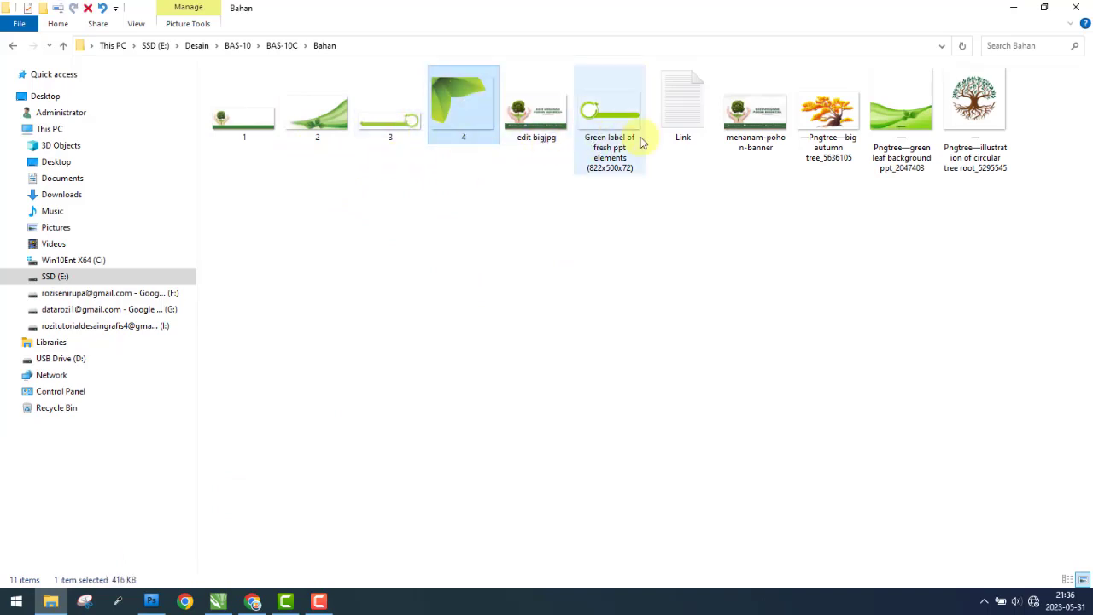
{"action": "left_click", "coordinate": [835, 124], "text": "ctrl"}
{"action": "left_click", "coordinate": [981, 111], "text": "ctrl"}
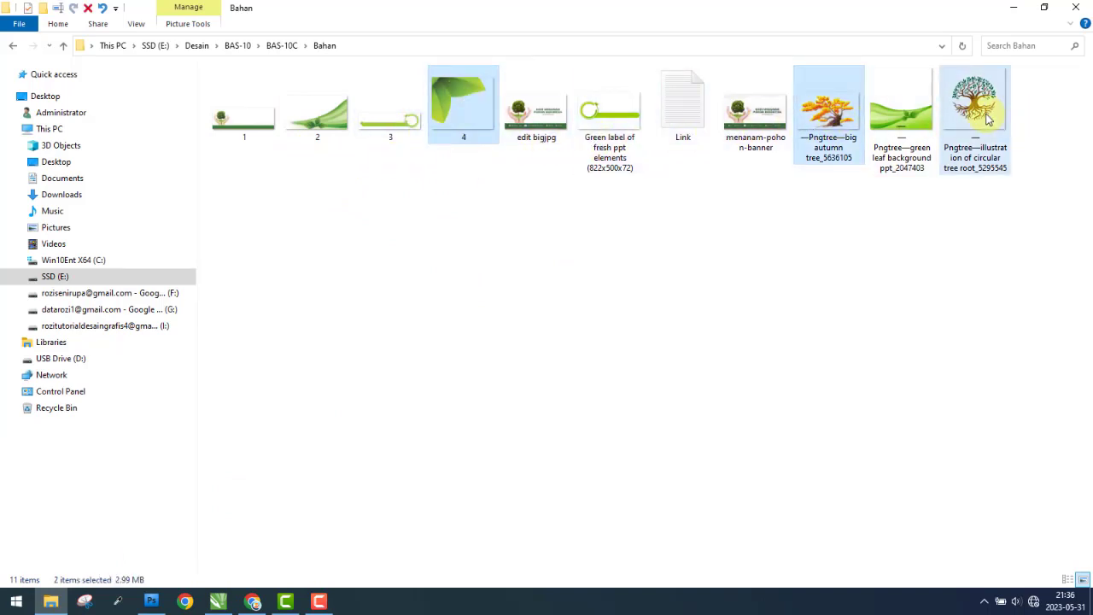
{"action": "mouse_move", "coordinate": [463, 128]}
{"action": "left_mouse_down"}
{"action": "mouse_move", "coordinate": [215, 604]}
{"action": "mouse_move", "coordinate": [880, 330]}
{"action": "left_mouse_up"}
- Move the imported images beside the banner and enlarge the tree-root image to about 52.3 cm over the logo circle
{"action": "left_click", "coordinate": [320, 603]}
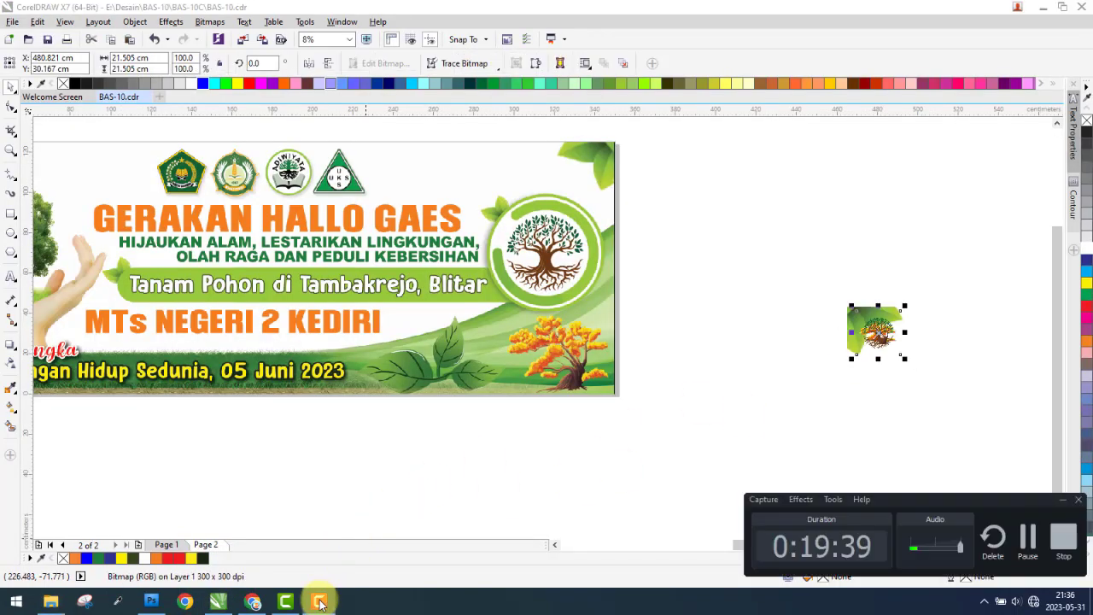
{"action": "left_click", "coordinate": [320, 602]}
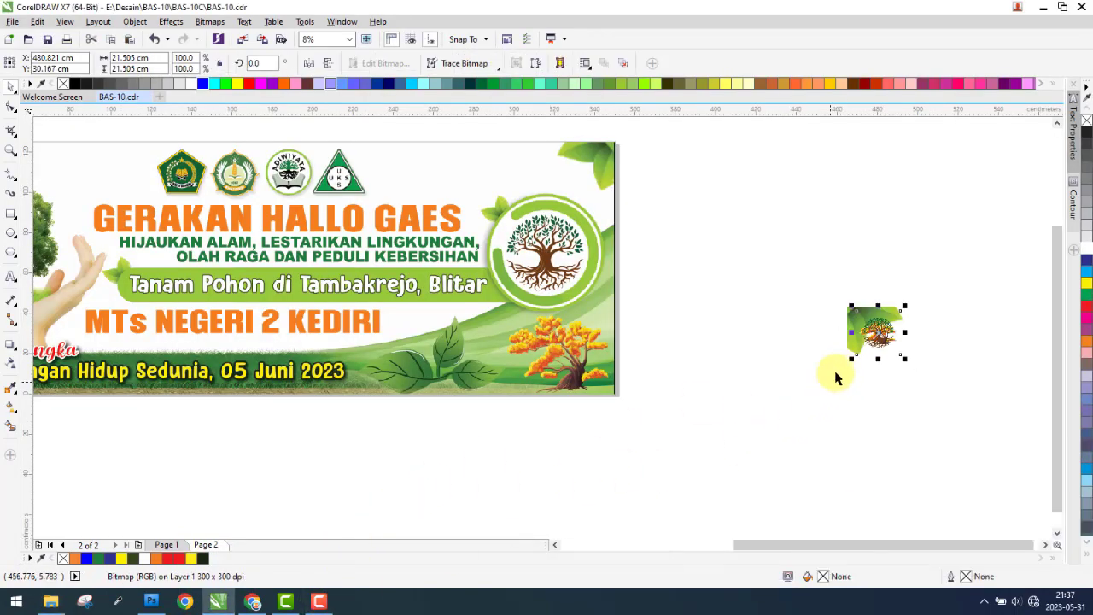
{"action": "mouse_move", "coordinate": [901, 315]}
{"action": "left_mouse_down"}
{"action": "mouse_move", "coordinate": [665, 374]}
{"action": "mouse_move", "coordinate": [707, 322]}
{"action": "left_mouse_up"}
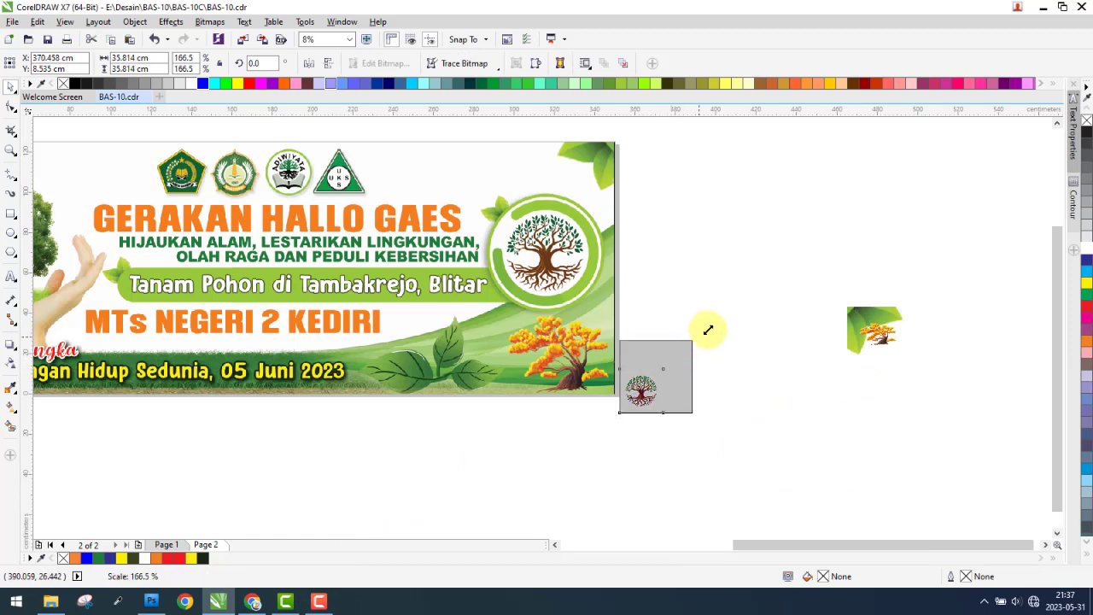
{"action": "left_click_drag", "start_coordinate": [637, 351], "coordinate": [530, 239]}
{"action": "scroll", "coordinate": [529, 239], "scroll_direction": "up", "scroll_amount": 2}
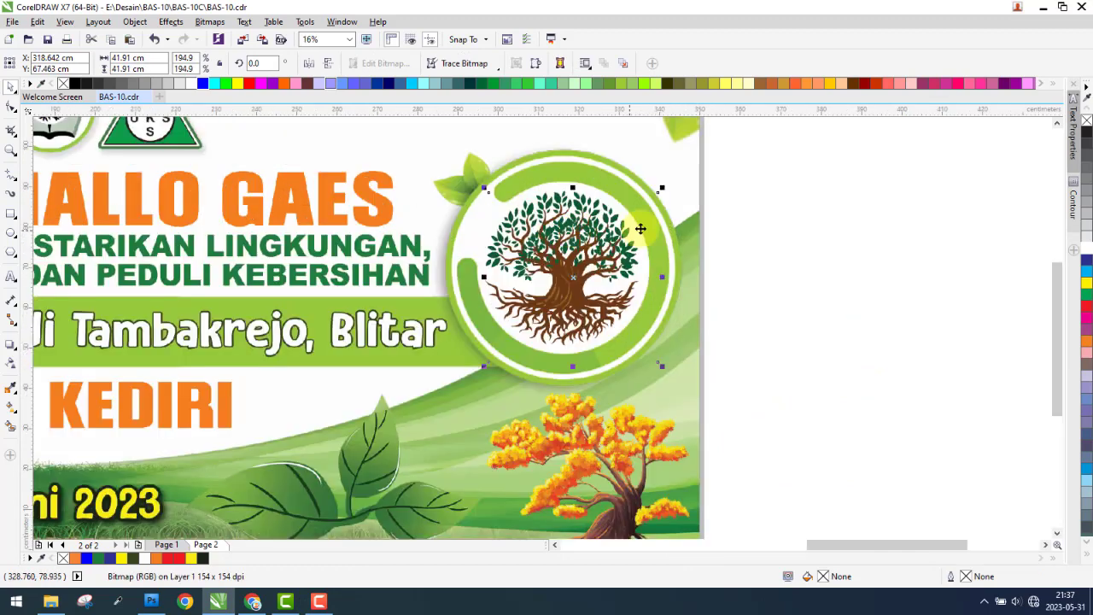
{"action": "left_click_drag", "start_coordinate": [662, 188], "coordinate": [713, 153]}
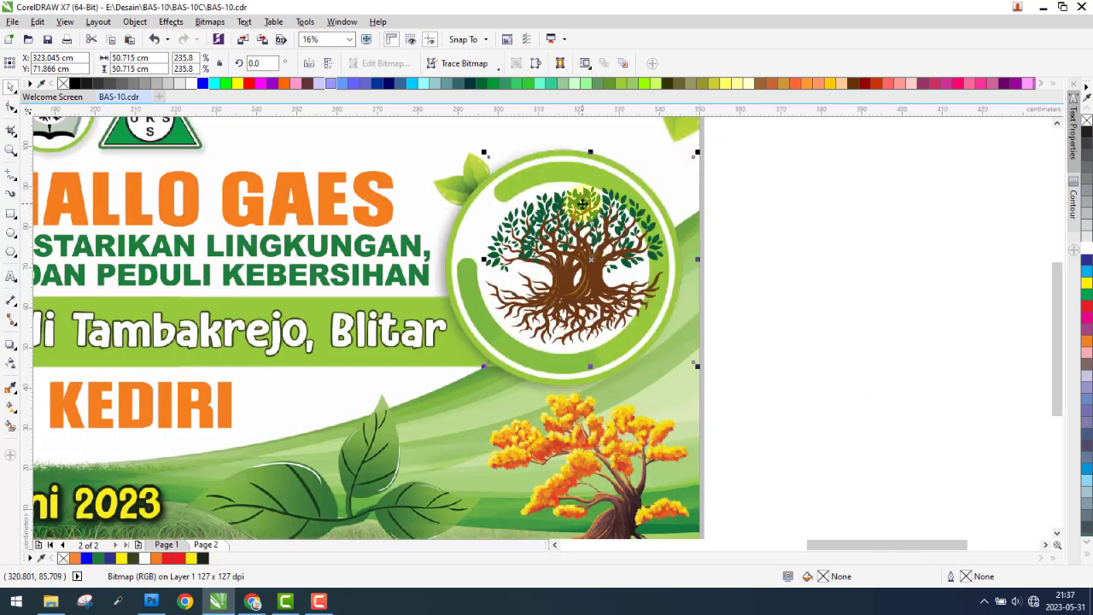
{"action": "scroll", "coordinate": [673, 301], "scroll_direction": "up", "scroll_amount": 2}
{"action": "scroll", "coordinate": [713, 404], "scroll_direction": "down", "scroll_amount": 2}
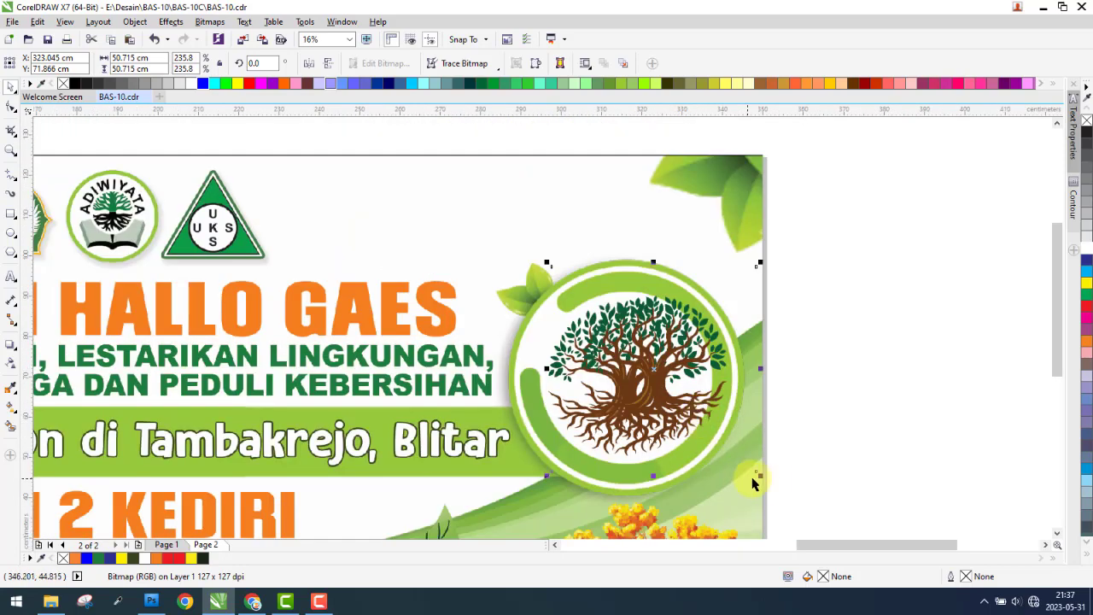
{"action": "left_click_drag", "start_coordinate": [760, 475], "coordinate": [767, 480]}
{"action": "scroll", "coordinate": [673, 359], "scroll_direction": "up", "scroll_amount": 2}
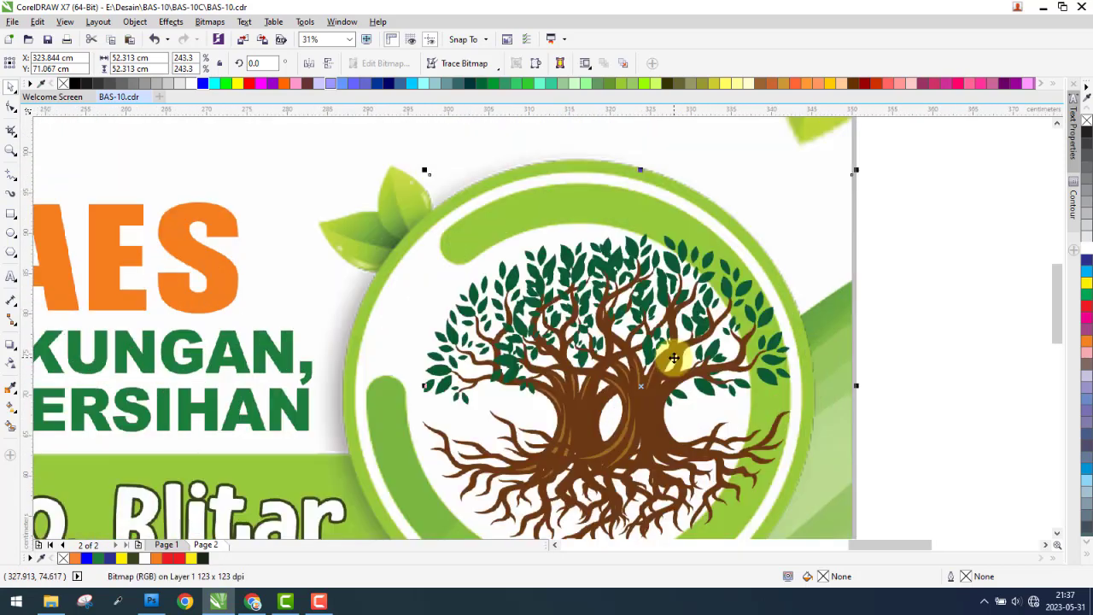
{"action": "left_click_drag", "start_coordinate": [675, 345], "coordinate": [709, 360]}
{"action": "scroll", "coordinate": [685, 275], "scroll_direction": "up", "scroll_amount": 2}
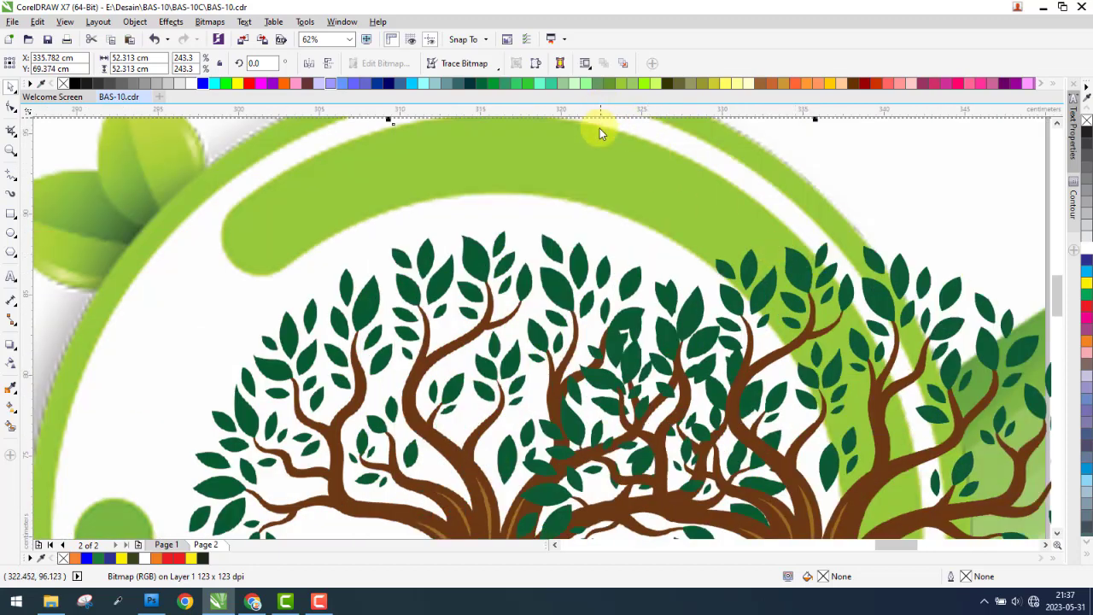
- Add horizontal guidelines at the top of the tree crown and below its roots
{"action": "left_click_drag", "start_coordinate": [630, 216], "coordinate": [694, 230]}
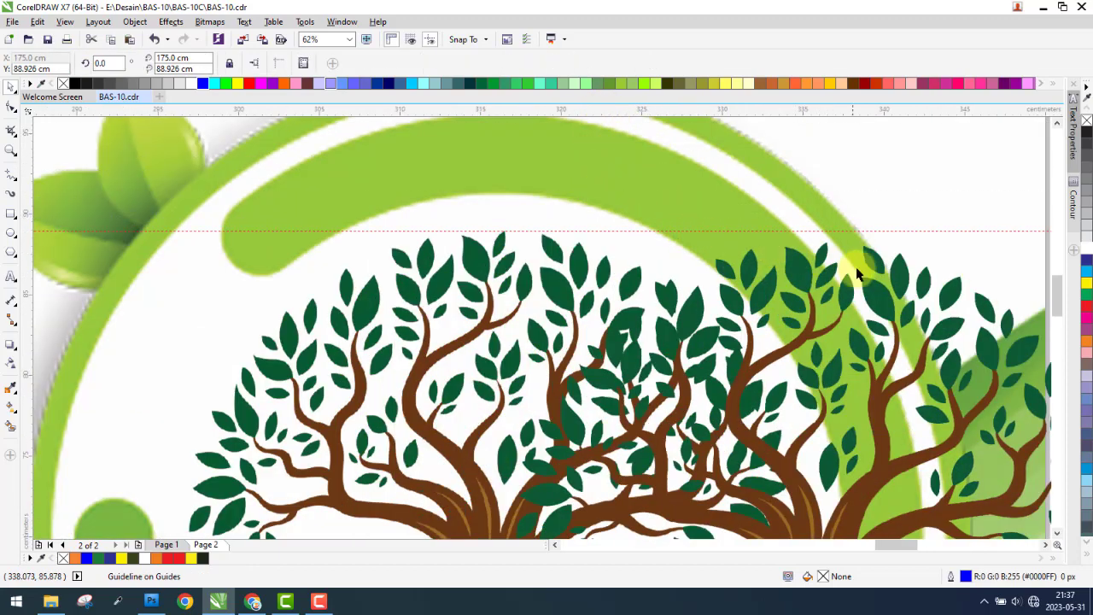
{"action": "left_click", "coordinate": [872, 273]}
{"action": "scroll", "coordinate": [871, 272], "scroll_direction": "up", "scroll_amount": 2}
{"action": "scroll", "coordinate": [866, 231], "scroll_direction": "up", "scroll_amount": 2}
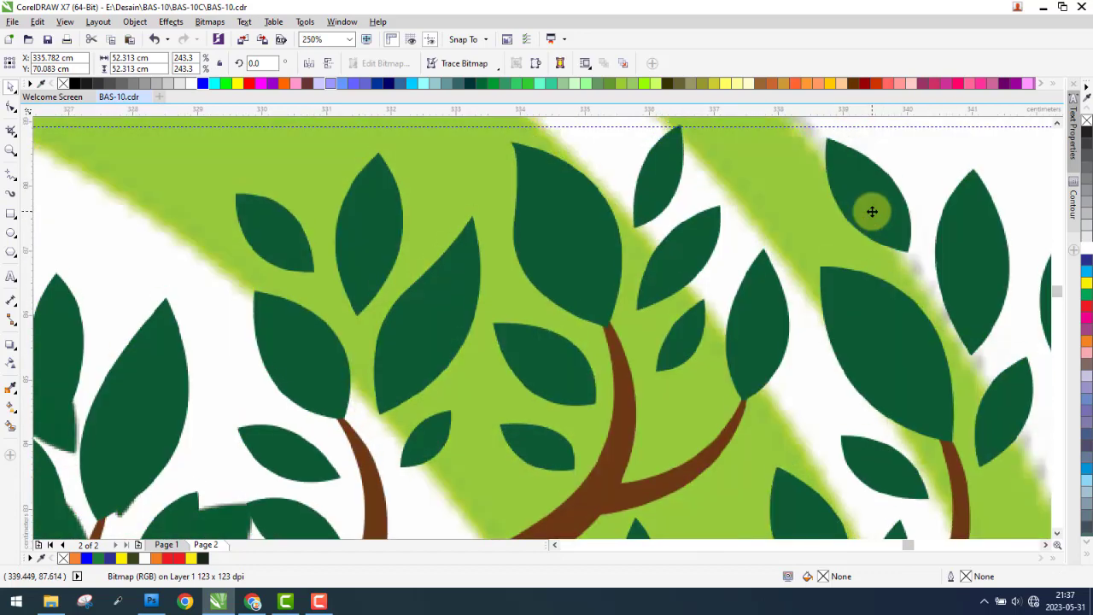
{"action": "scroll", "coordinate": [751, 192], "scroll_direction": "down", "scroll_amount": 3}
{"action": "scroll", "coordinate": [750, 194], "scroll_direction": "down", "scroll_amount": 3}
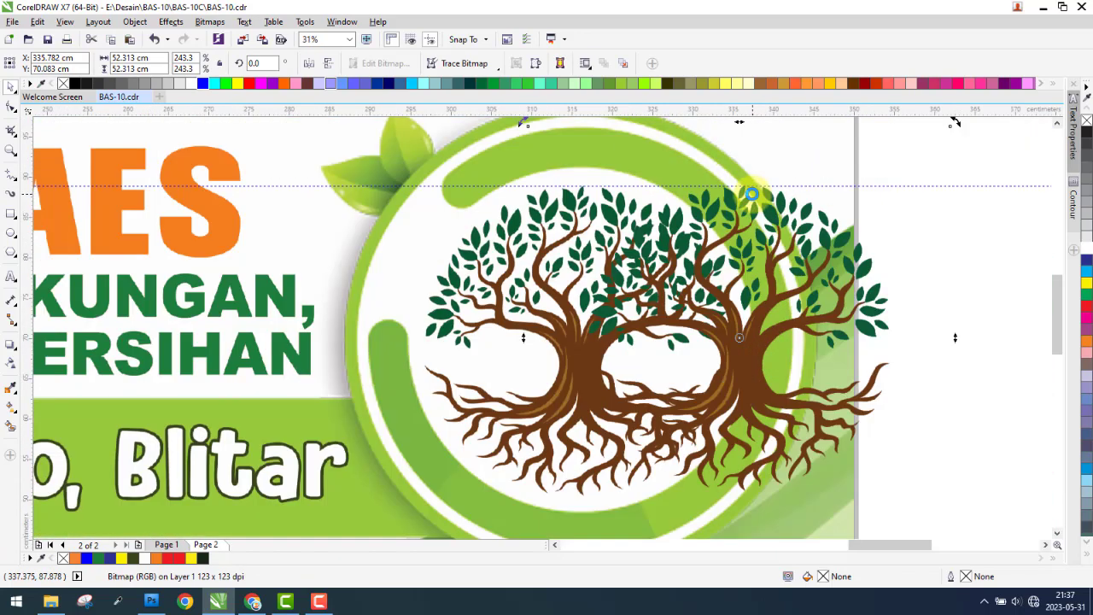
{"action": "scroll", "coordinate": [676, 453], "scroll_direction": "up", "scroll_amount": 2}
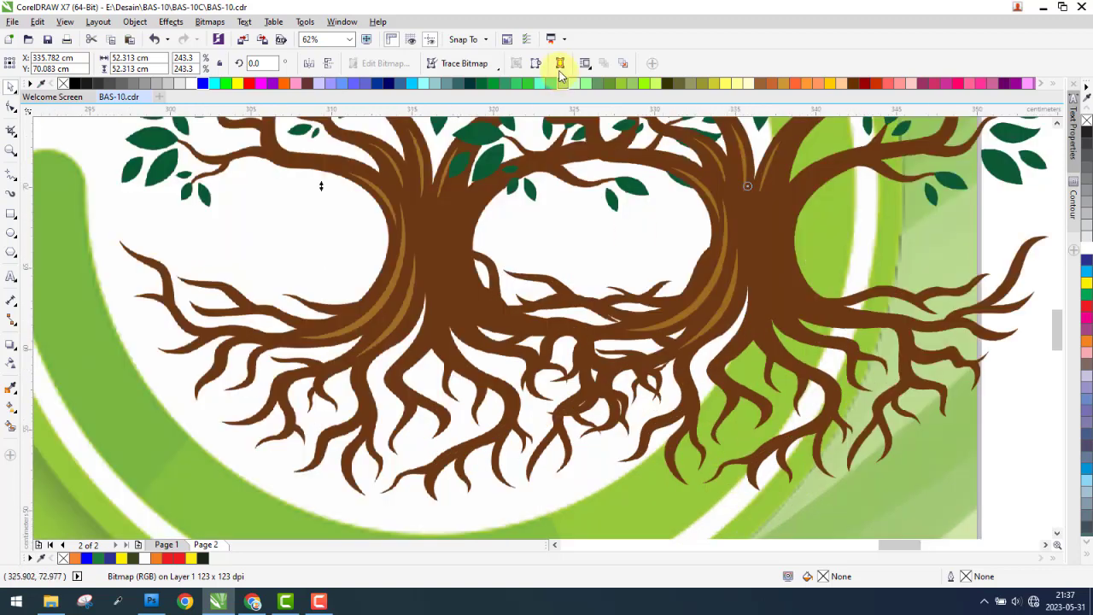
{"action": "left_click_drag", "start_coordinate": [547, 128], "coordinate": [552, 500]}
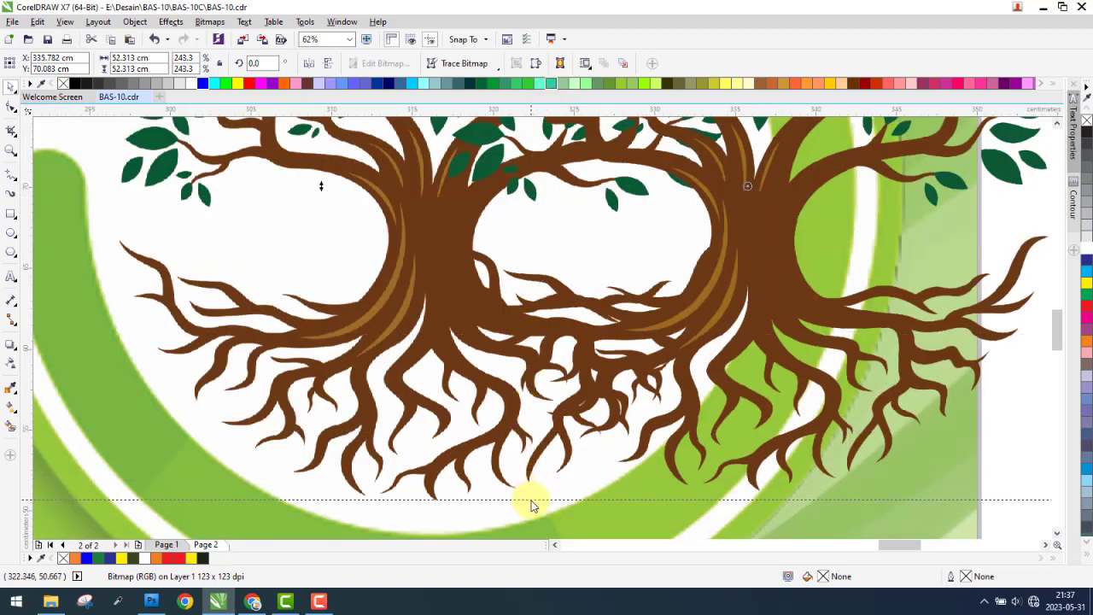
{"action": "scroll", "coordinate": [760, 324], "scroll_direction": "up", "scroll_amount": 4}
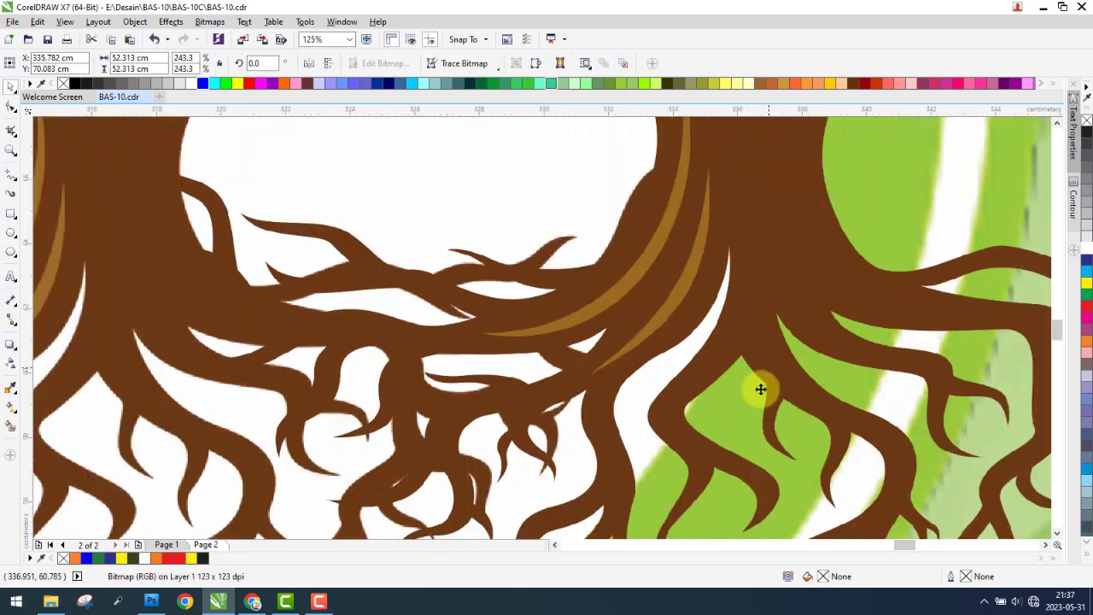
{"action": "scroll", "coordinate": [592, 279], "scroll_direction": "down", "scroll_amount": 2}
{"action": "scroll", "coordinate": [591, 279], "scroll_direction": "down", "scroll_amount": 2}
{"action": "scroll", "coordinate": [617, 329], "scroll_direction": "up", "scroll_amount": 1}
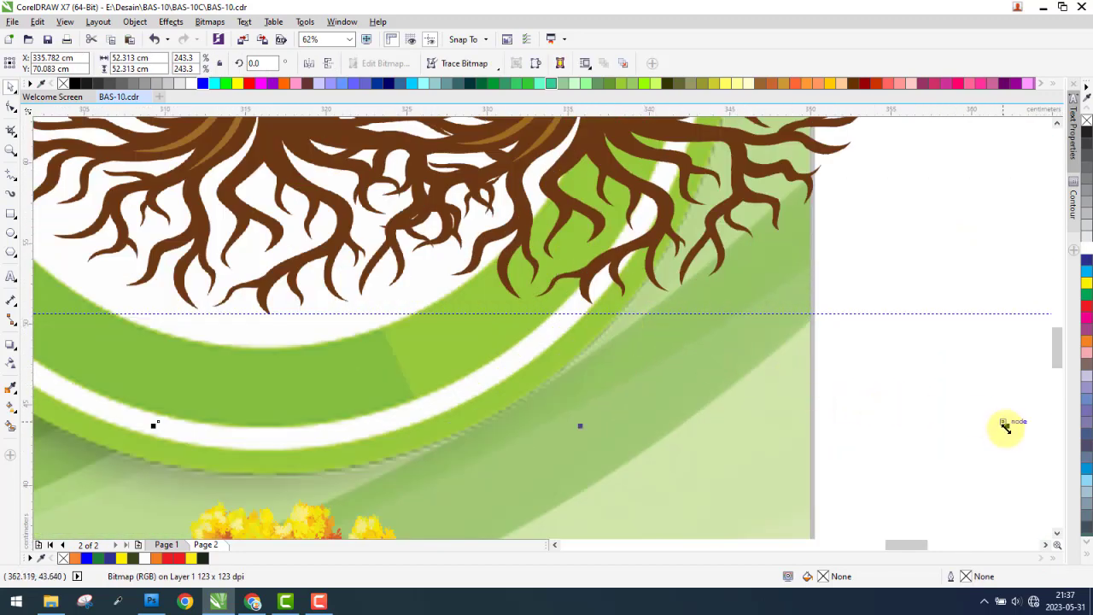
{"action": "left_click", "coordinate": [995, 418]}
{"action": "left_click", "coordinate": [604, 190]}
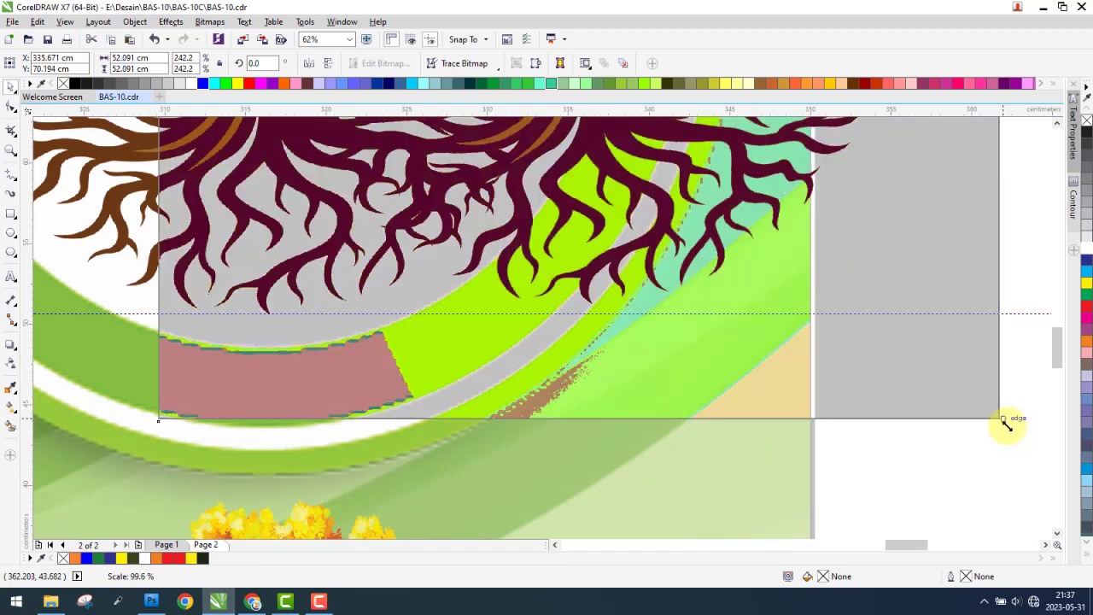
{"action": "left_click_drag", "start_coordinate": [1008, 429], "coordinate": [1000, 427]}
{"action": "scroll", "coordinate": [982, 410], "scroll_direction": "down", "scroll_amount": 1}
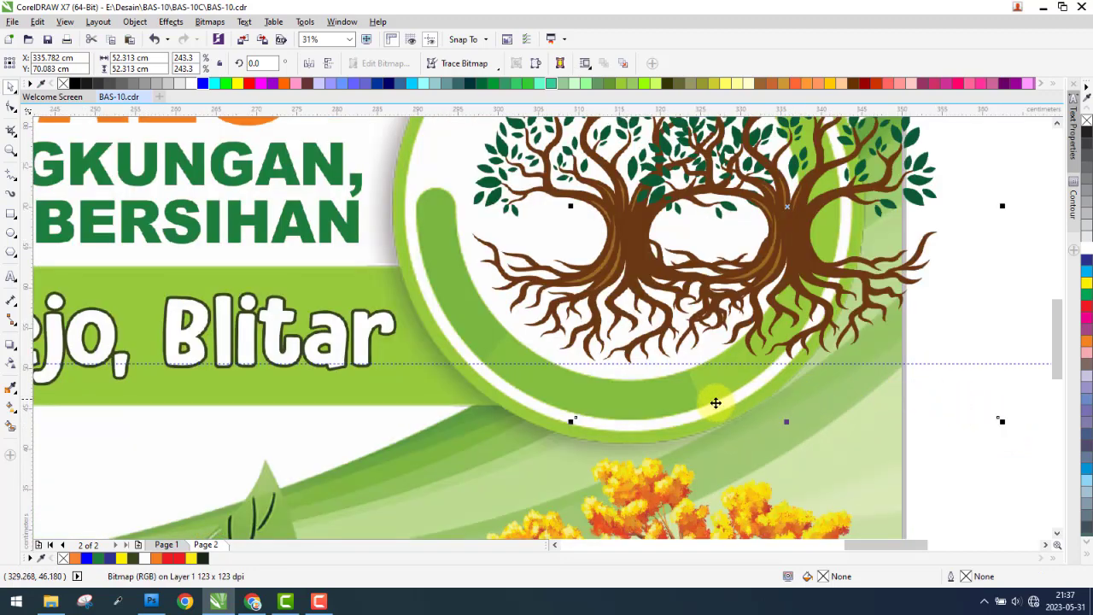
{"action": "scroll", "coordinate": [786, 358], "scroll_direction": "up", "scroll_amount": 1}
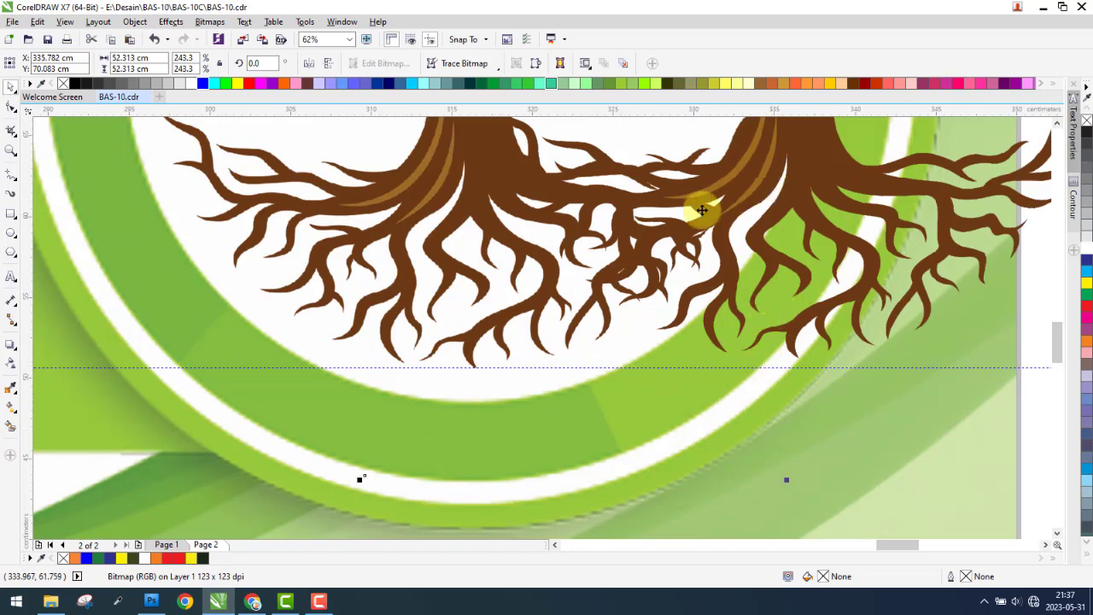
{"action": "scroll", "coordinate": [662, 247], "scroll_direction": "down", "scroll_amount": 1}
{"action": "scroll", "coordinate": [537, 353], "scroll_direction": "up", "scroll_amount": 1}
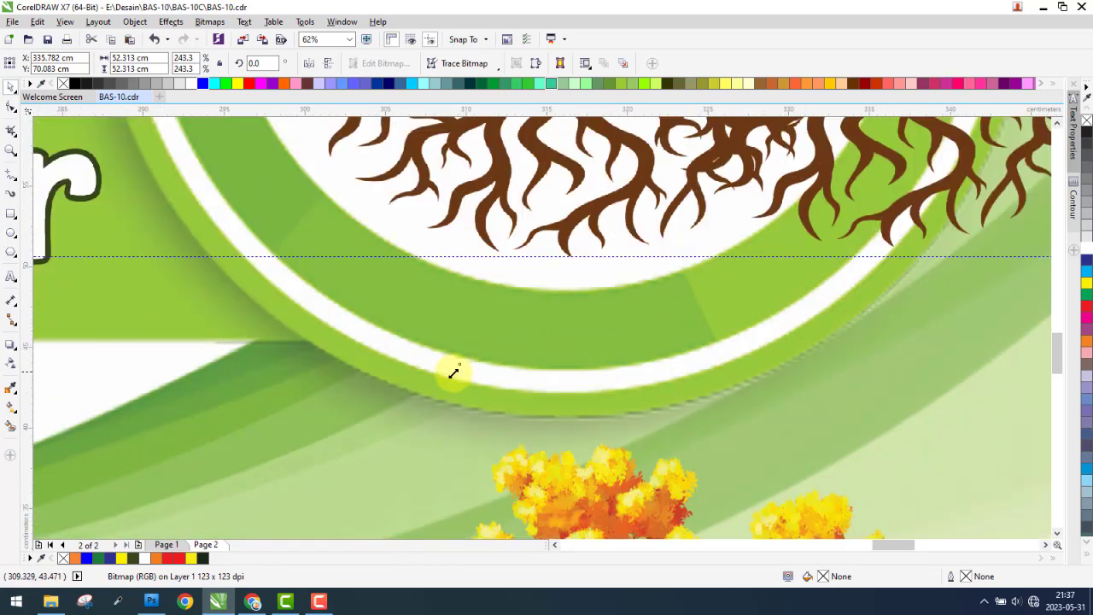
- Enlarge the tree-root image slightly and centre it inside the green circle
{"action": "left_click_drag", "start_coordinate": [453, 372], "coordinate": [435, 385]}
{"action": "scroll", "coordinate": [436, 385], "scroll_direction": "down", "scroll_amount": 2}
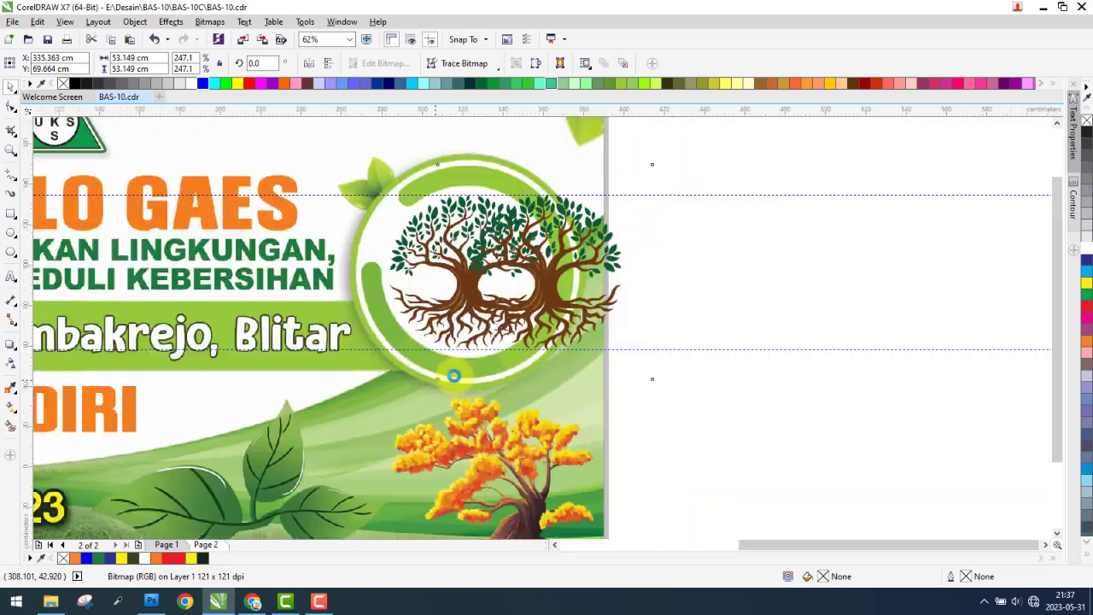
{"action": "scroll", "coordinate": [435, 385], "scroll_direction": "down", "scroll_amount": 1}
{"action": "scroll", "coordinate": [434, 309], "scroll_direction": "up", "scroll_amount": 2}
{"action": "mouse_move", "coordinate": [635, 253]}
{"action": "left_mouse_down"}
{"action": "mouse_move", "coordinate": [501, 258]}
{"action": "mouse_move", "coordinate": [448, 288]}
{"action": "left_mouse_up"}
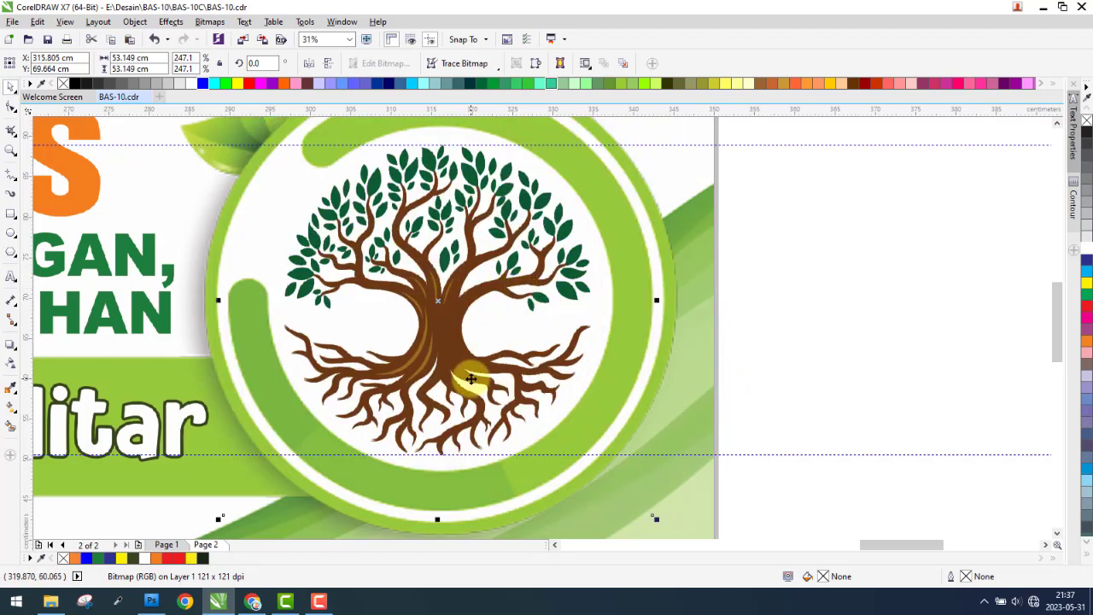
{"action": "key", "text": "Escape"}
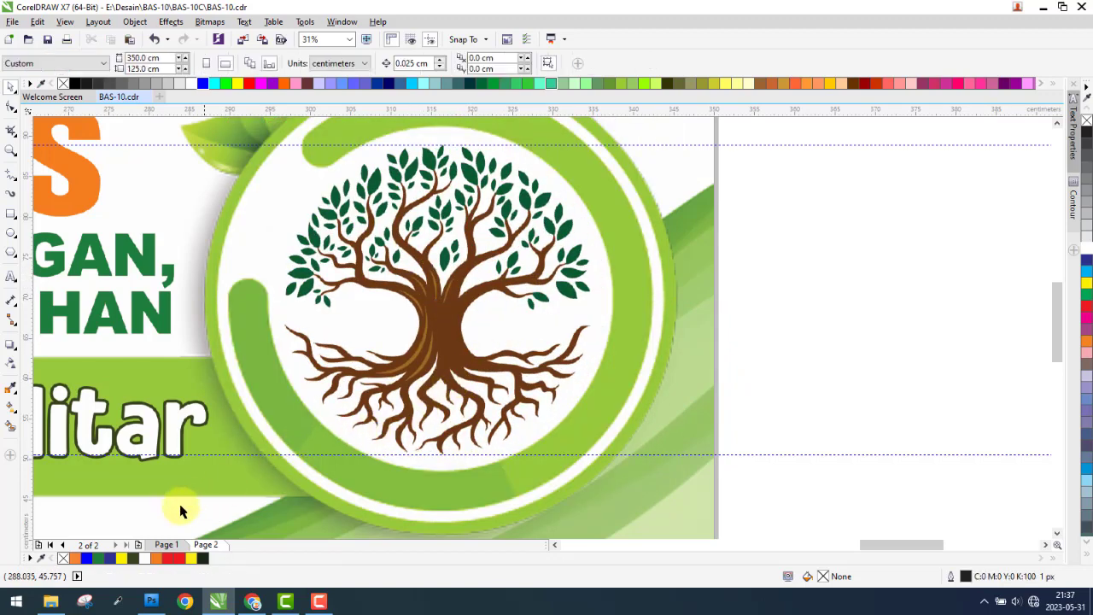
- Switch to Page 1, paste, and zoom out to view the whole banner
{"action": "left_click", "coordinate": [164, 544]}
{"action": "key", "text": "ctrl+v"}
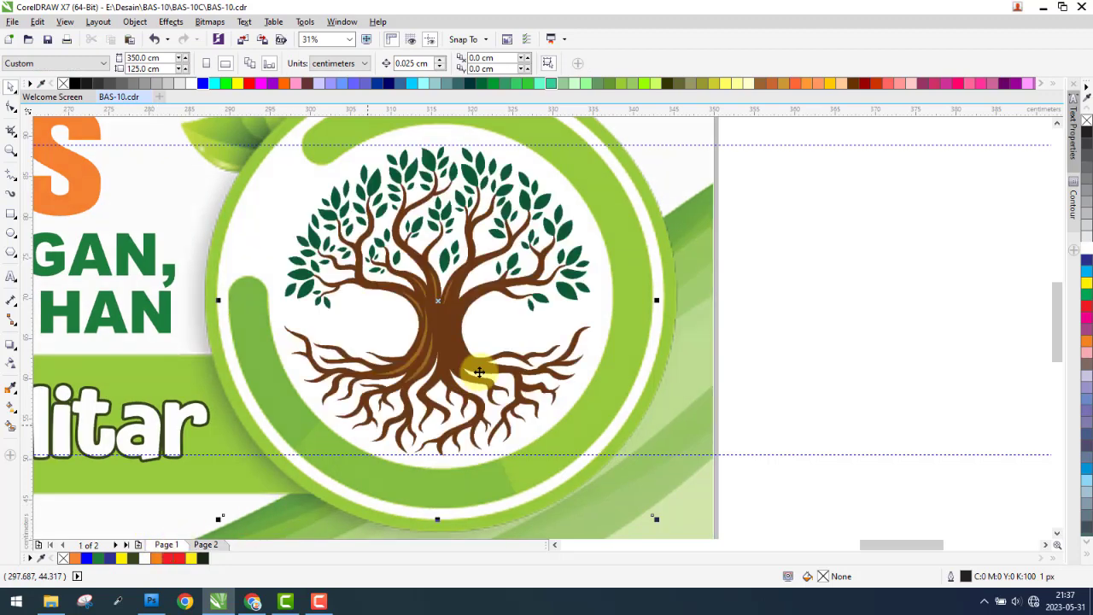
{"action": "key", "text": "Escape"}
{"action": "scroll", "coordinate": [500, 439], "scroll_direction": "down", "scroll_amount": 2}
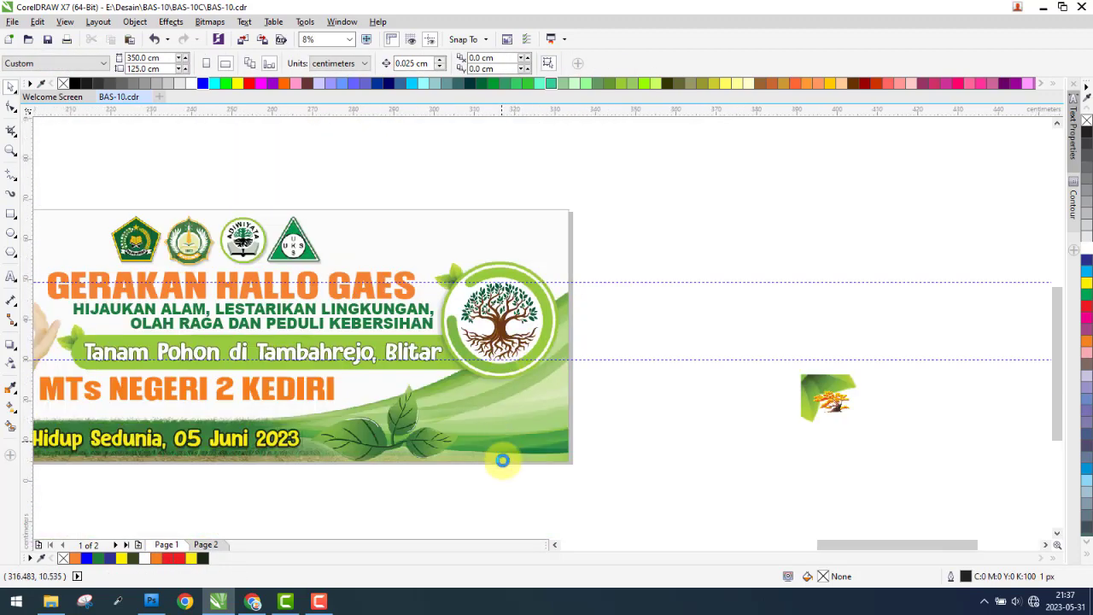
{"action": "scroll", "coordinate": [500, 456], "scroll_direction": "up", "scroll_amount": 1}
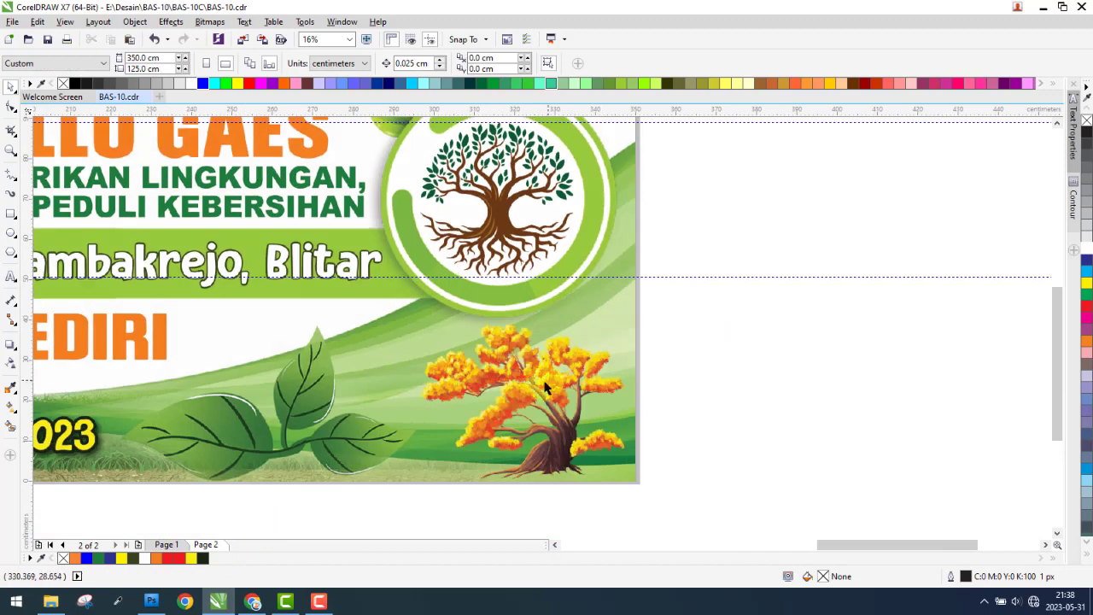
- Pull the autumn tree off the corner leaf, then enlarge it at the banner's lower right
{"action": "left_click", "coordinate": [367, 452]}
{"action": "scroll", "coordinate": [523, 370], "scroll_direction": "down", "scroll_amount": 1}
{"action": "left_click", "coordinate": [755, 376]}
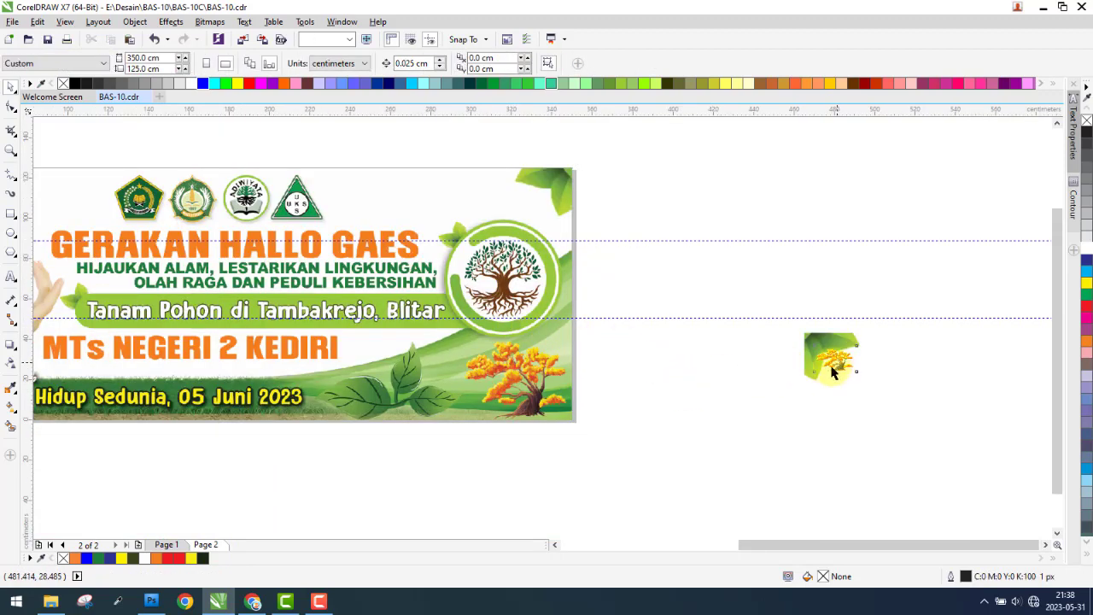
{"action": "mouse_move", "coordinate": [832, 375]}
{"action": "left_mouse_down"}
{"action": "mouse_move", "coordinate": [620, 391]}
{"action": "mouse_move", "coordinate": [717, 424]}
{"action": "left_mouse_up"}
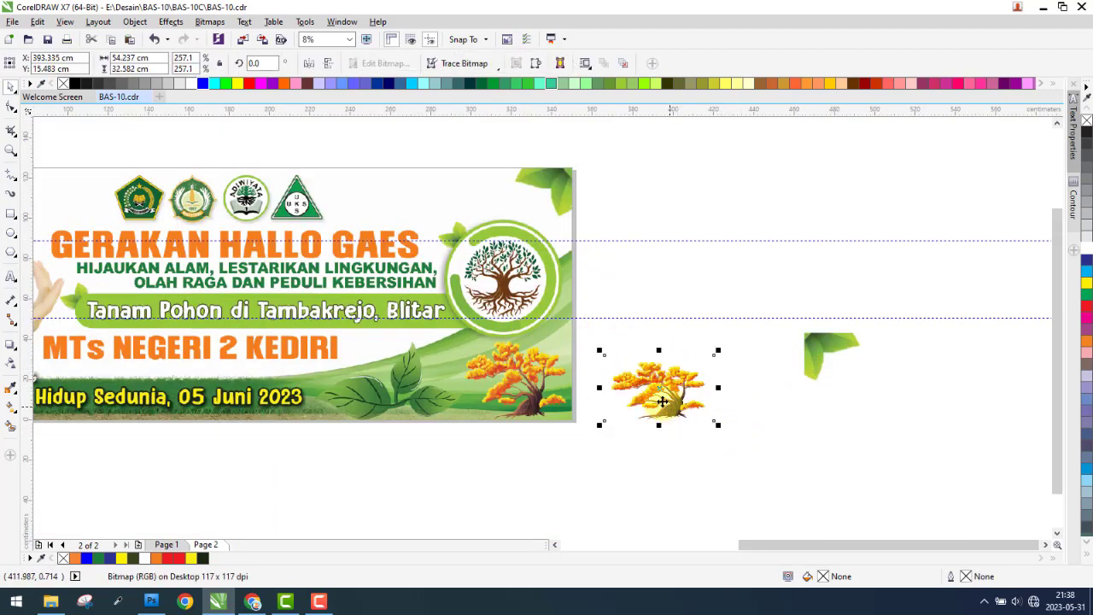
{"action": "mouse_move", "coordinate": [589, 343]}
{"action": "left_mouse_down"}
{"action": "mouse_move", "coordinate": [571, 332]}
{"action": "mouse_move", "coordinate": [520, 351]}
{"action": "left_mouse_up"}
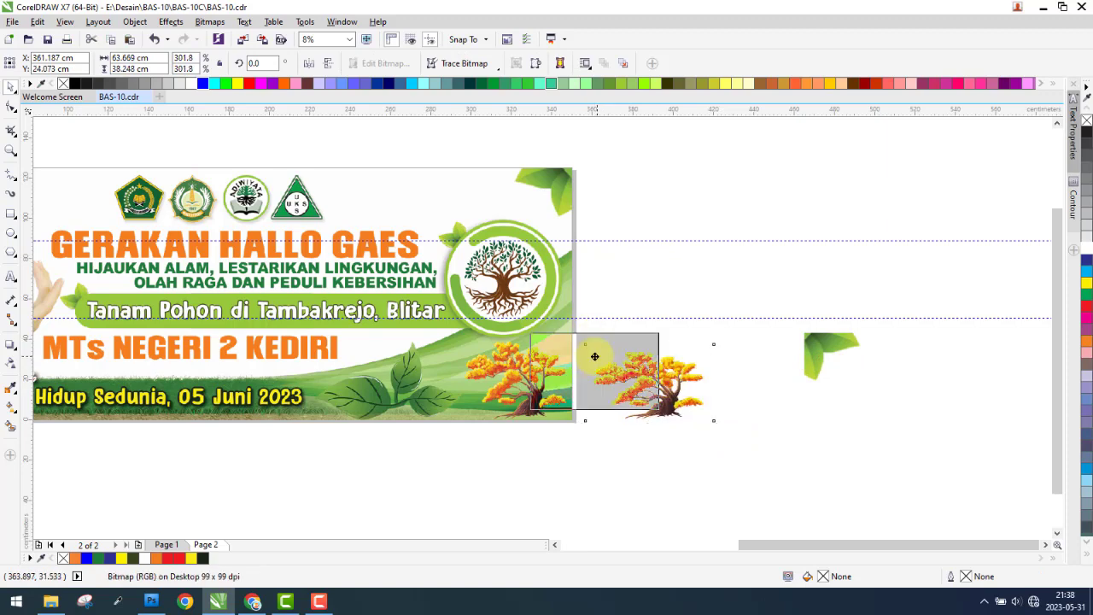
{"action": "scroll", "coordinate": [520, 351], "scroll_direction": "up", "scroll_amount": 3}
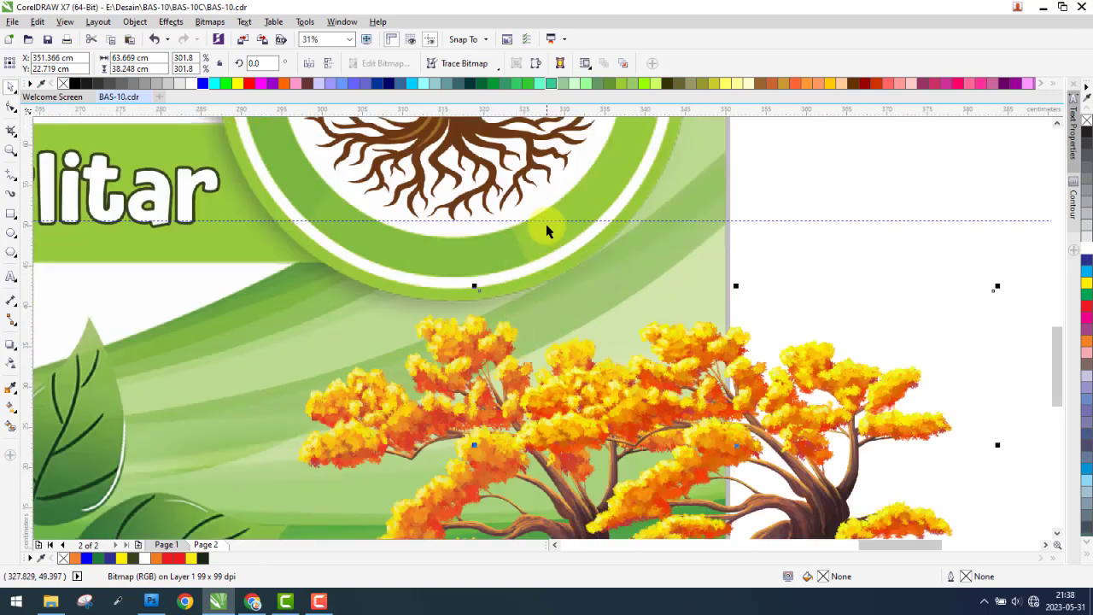
- Add a horizontal guideline near the top of the tree
{"action": "left_click_drag", "start_coordinate": [538, 110], "coordinate": [530, 308]}
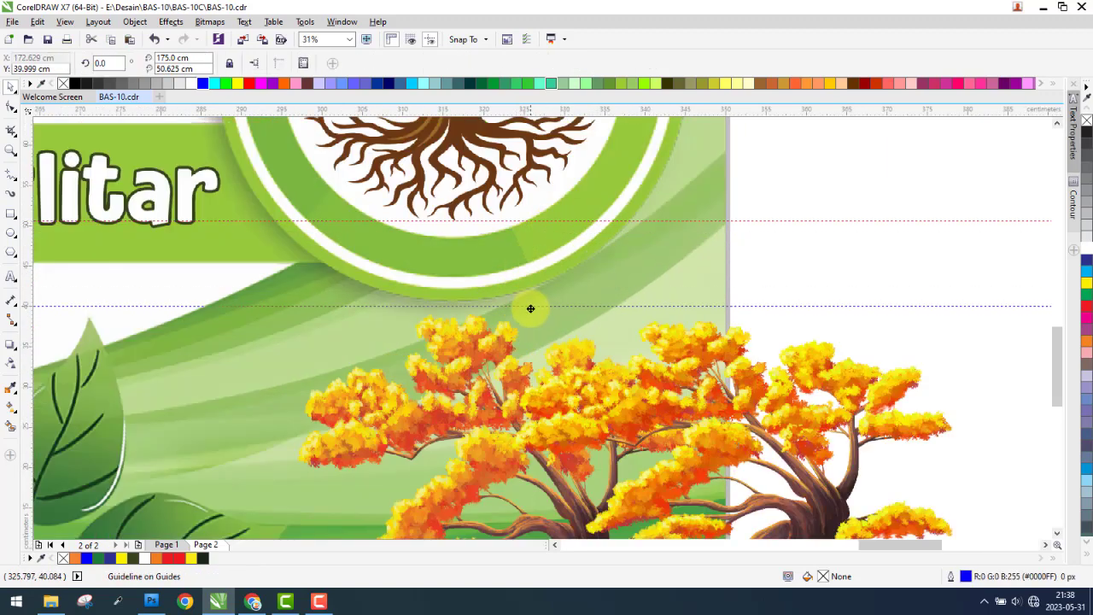
{"action": "scroll", "coordinate": [527, 314], "scroll_direction": "down", "scroll_amount": 3}
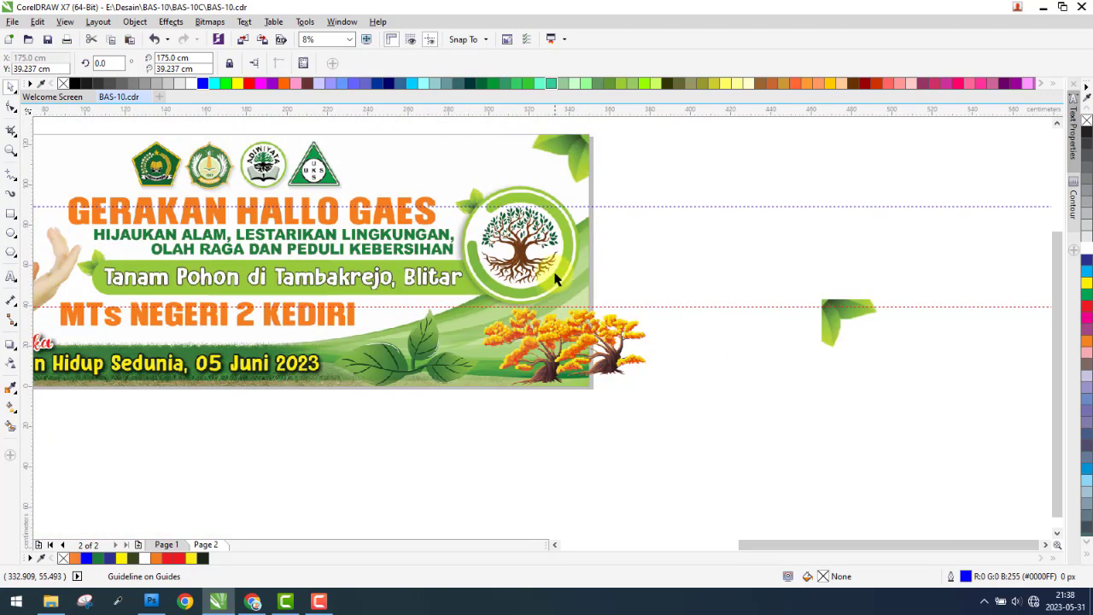
{"action": "left_click", "coordinate": [630, 204]}
{"action": "scroll", "coordinate": [585, 317], "scroll_direction": "up", "scroll_amount": 2}
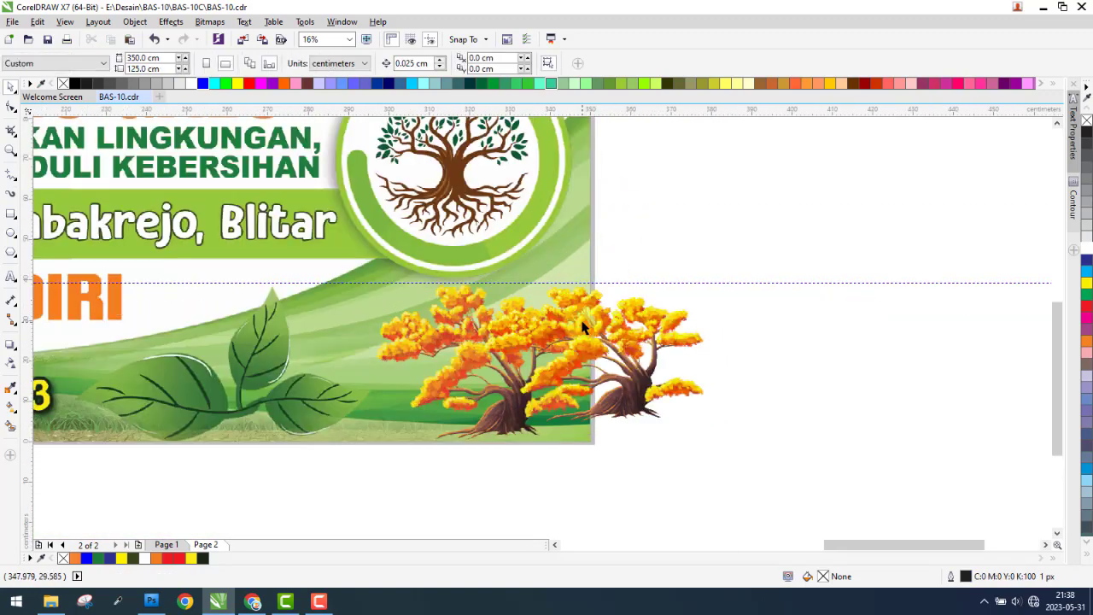
{"action": "scroll", "coordinate": [561, 282], "scroll_direction": "up", "scroll_amount": 2}
{"action": "scroll", "coordinate": [549, 283], "scroll_direction": "up", "scroll_amount": 1}
- Nudge the tree image upward and enlarge it further
{"action": "left_click_drag", "start_coordinate": [577, 340], "coordinate": [576, 321]}
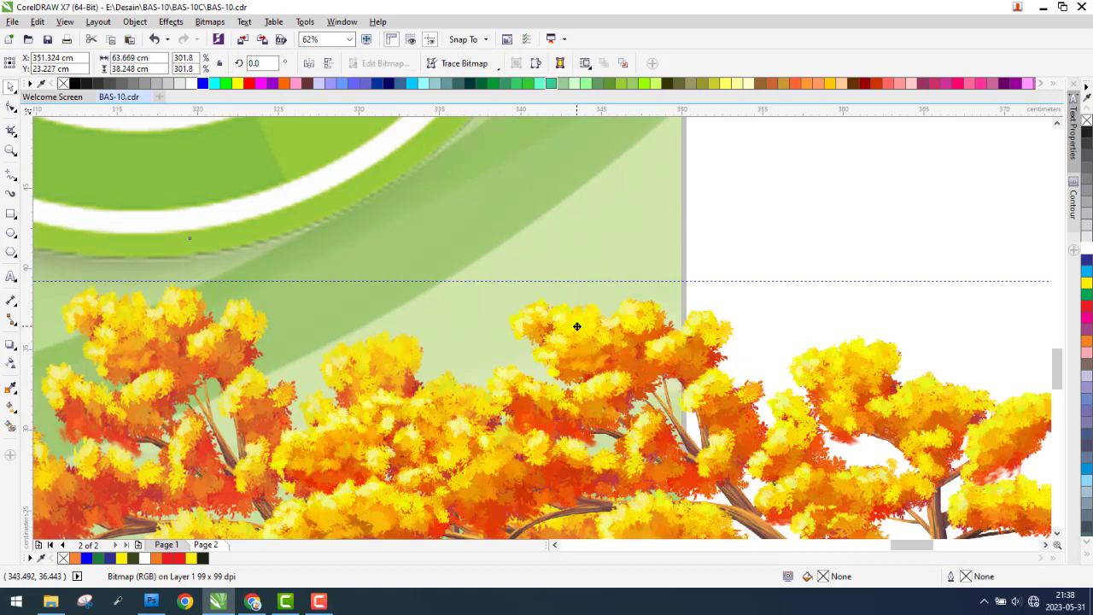
{"action": "scroll", "coordinate": [523, 274], "scroll_direction": "down", "scroll_amount": 3}
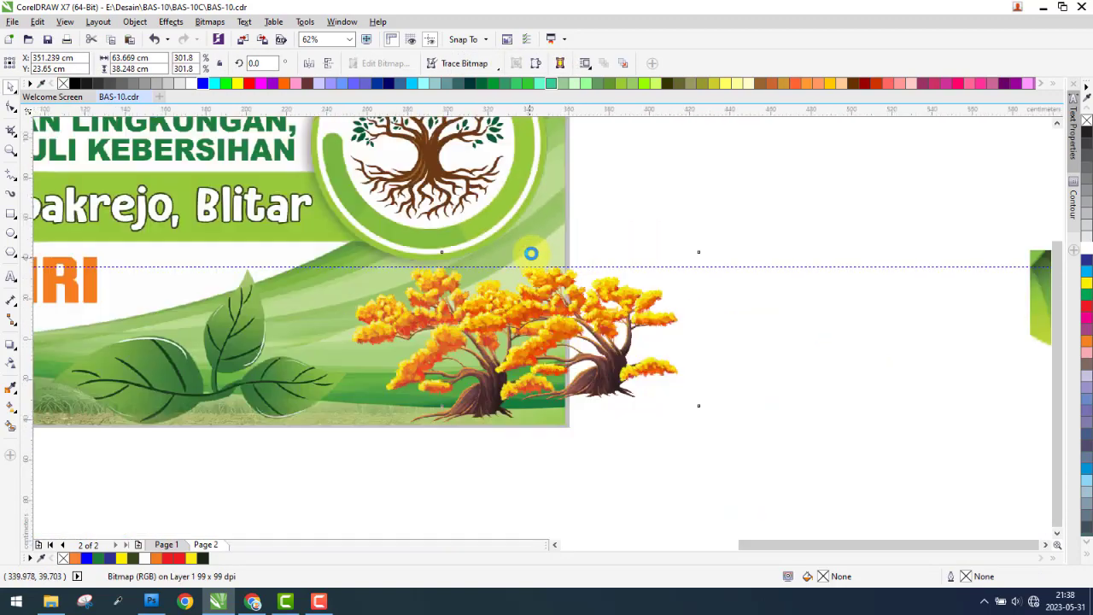
{"action": "scroll", "coordinate": [542, 282], "scroll_direction": "down", "scroll_amount": 2}
{"action": "scroll", "coordinate": [559, 293], "scroll_direction": "up", "scroll_amount": 3}
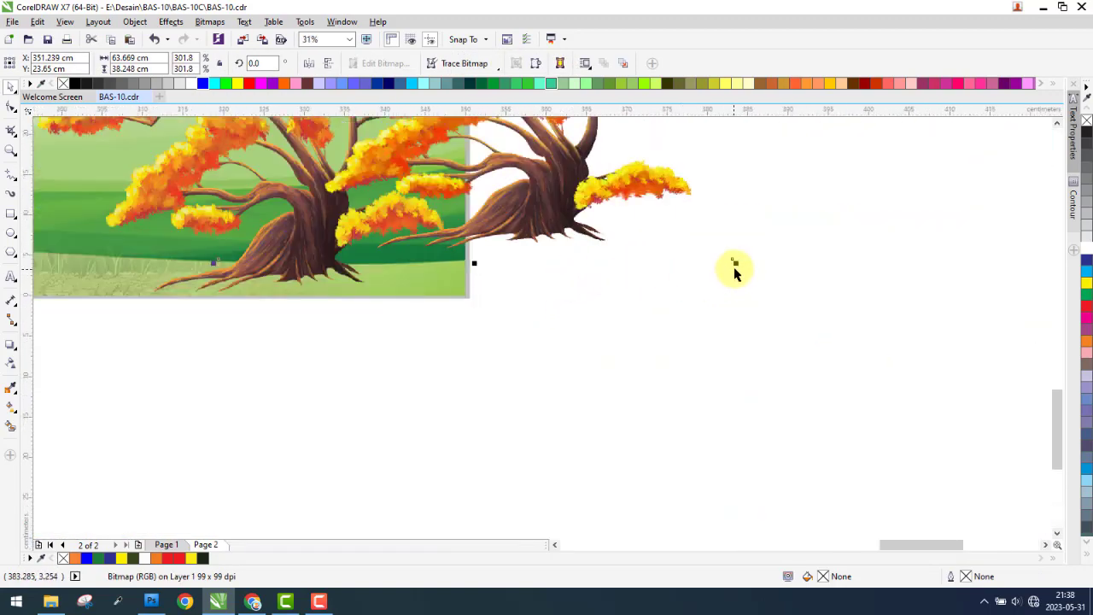
{"action": "left_click_drag", "start_coordinate": [732, 263], "coordinate": [917, 299]}
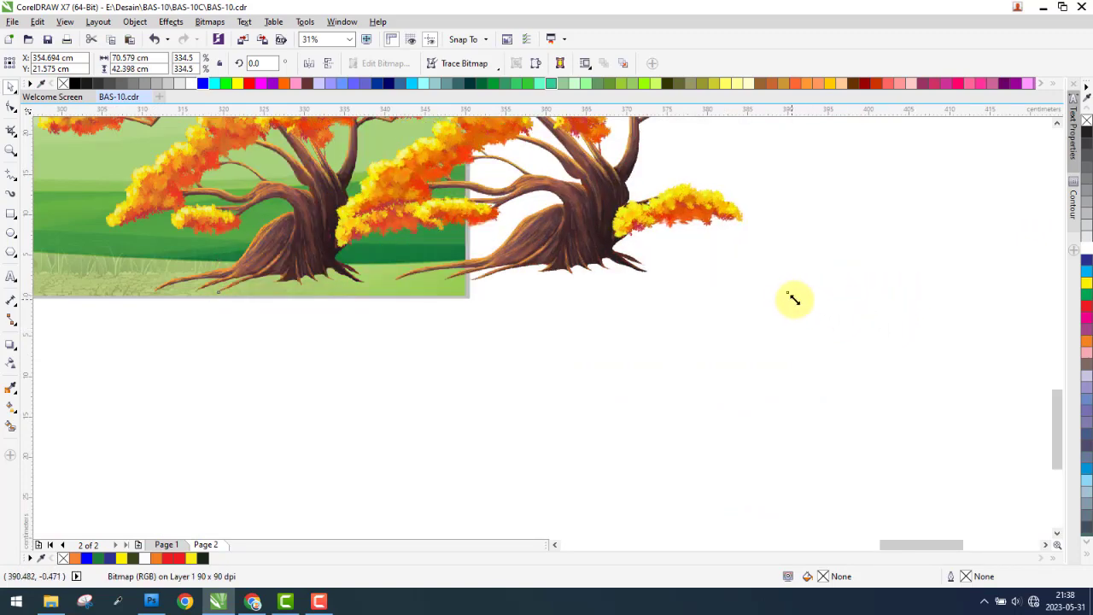
{"action": "left_click_drag", "start_coordinate": [794, 298], "coordinate": [817, 304]}
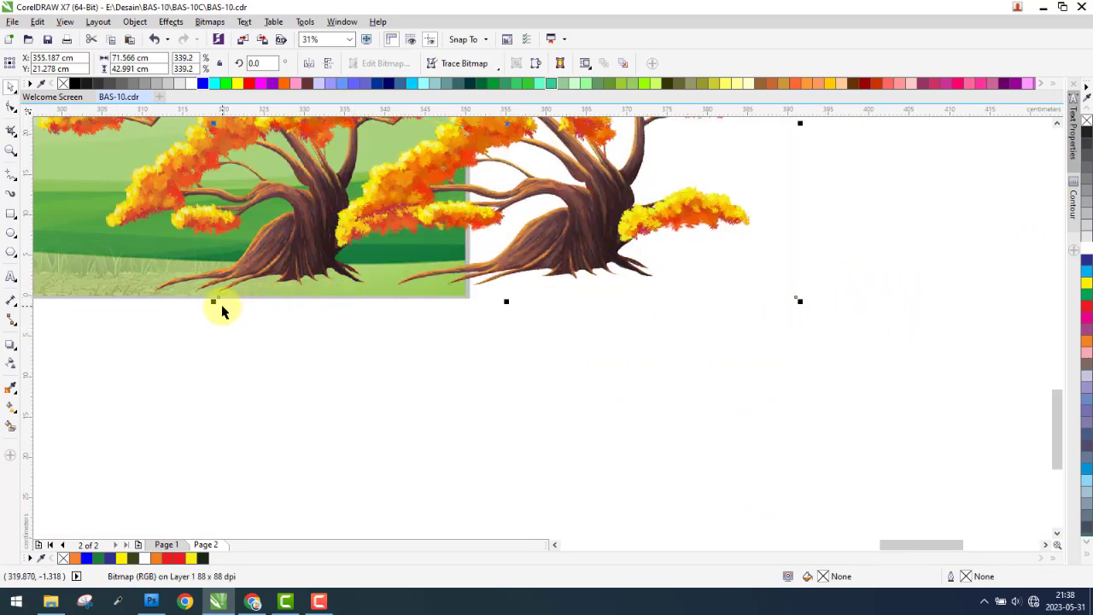
{"action": "left_click_drag", "start_coordinate": [207, 305], "coordinate": [200, 302]}
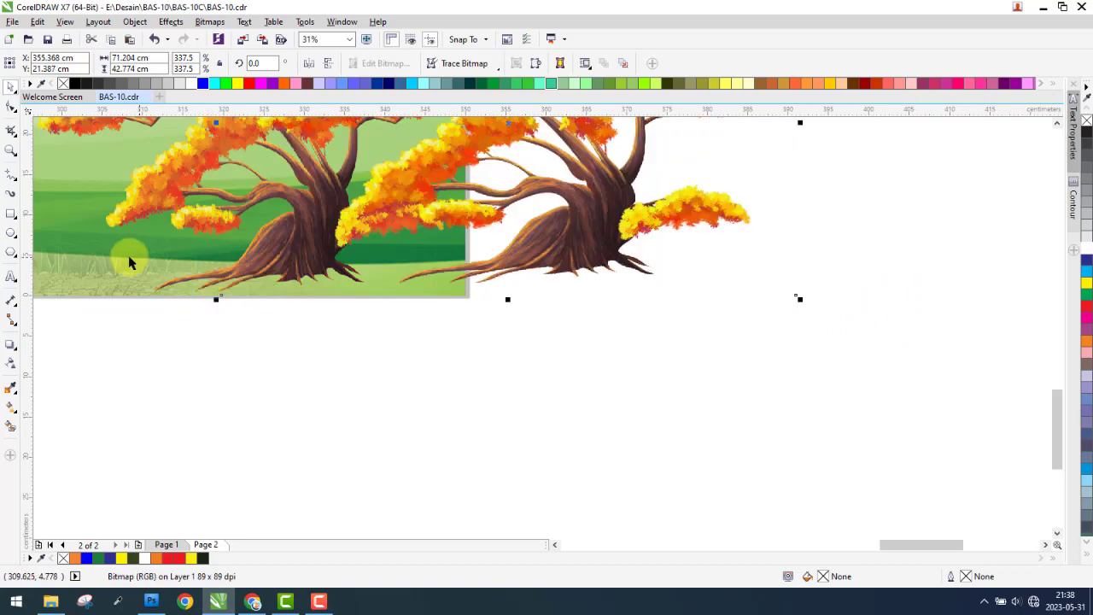
- Move the tree image left onto the banner
{"action": "left_click", "coordinate": [129, 257], "text": "shift"}
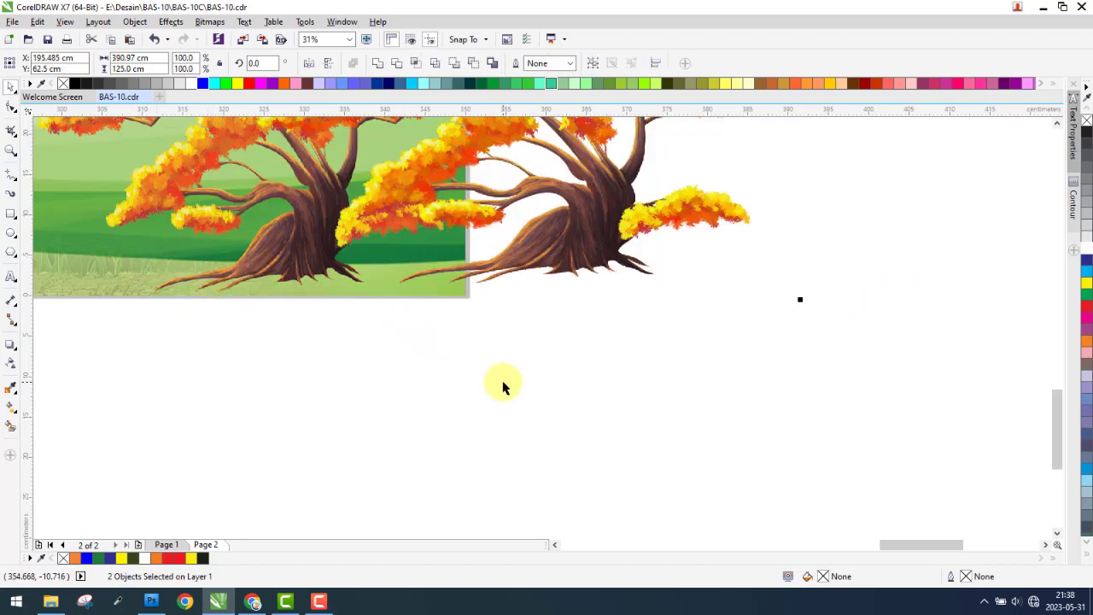
{"action": "left_click", "coordinate": [586, 400]}
{"action": "scroll", "coordinate": [585, 400], "scroll_direction": "down", "scroll_amount": 2}
{"action": "left_click", "coordinate": [535, 271]}
{"action": "left_click_drag", "start_coordinate": [535, 271], "coordinate": [424, 271]}
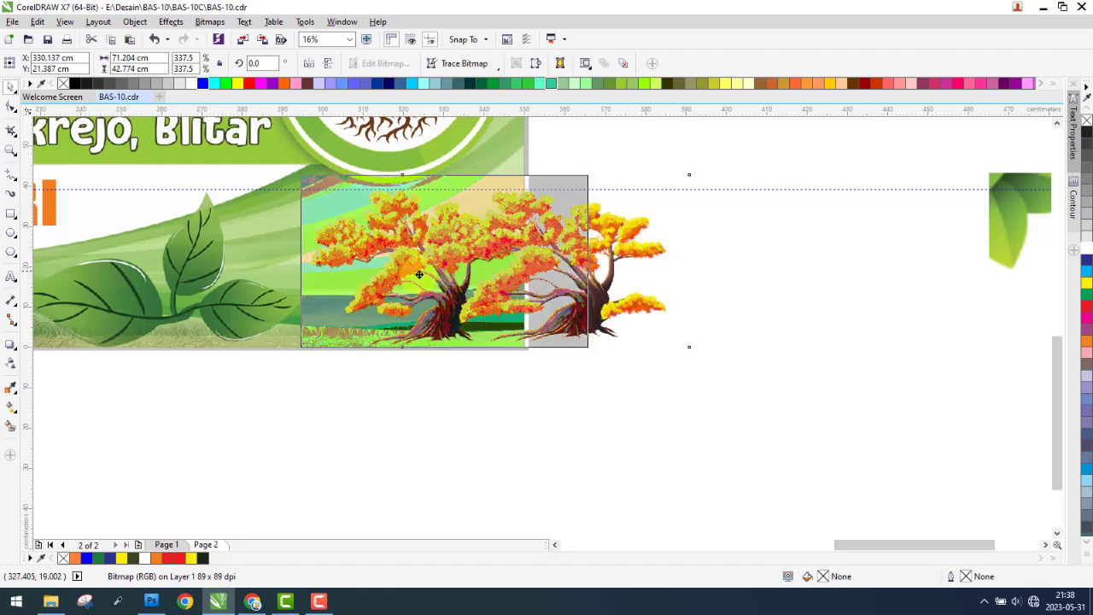
{"action": "scroll", "coordinate": [395, 335], "scroll_direction": "up", "scroll_amount": 4}
{"action": "left_click_drag", "start_coordinate": [395, 334], "coordinate": [390, 339]}
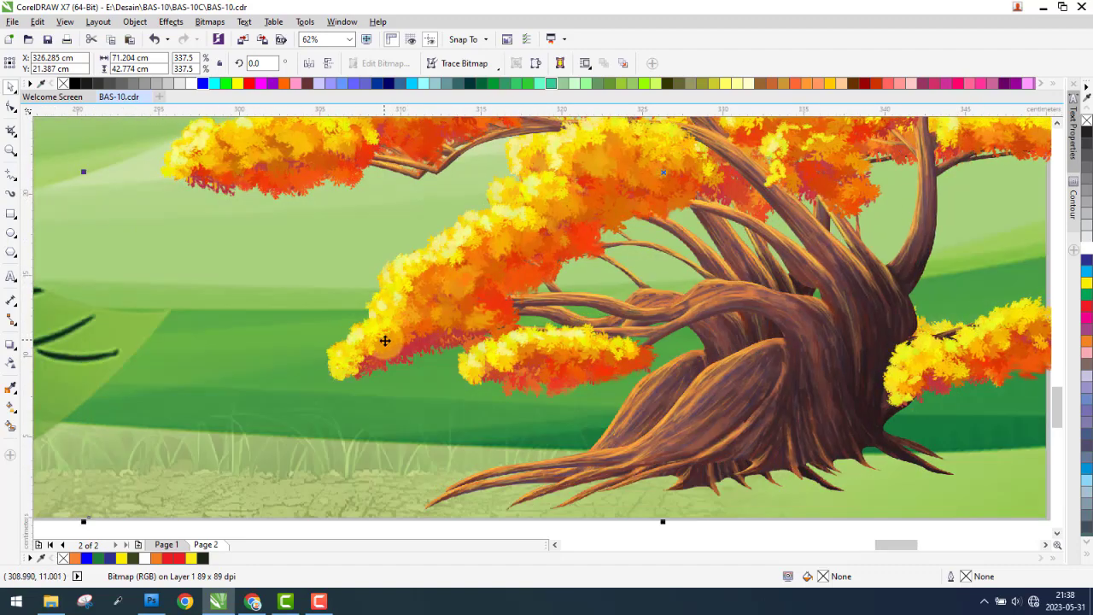
{"action": "scroll", "coordinate": [385, 341], "scroll_direction": "down", "scroll_amount": 4}
{"action": "scroll", "coordinate": [424, 395], "scroll_direction": "up", "scroll_amount": 4}
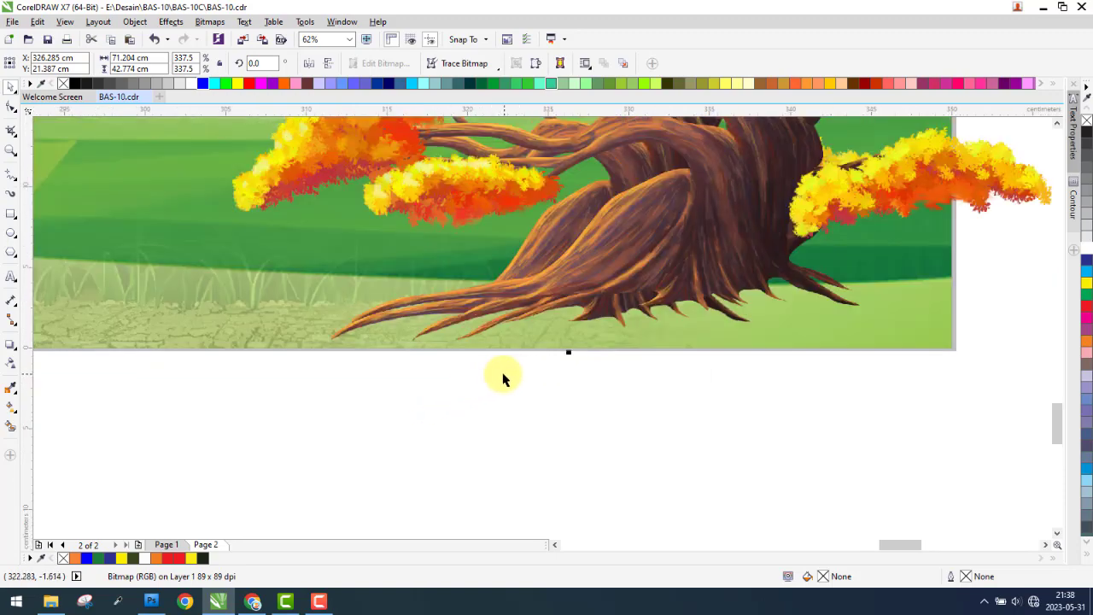
{"action": "scroll", "coordinate": [512, 379], "scroll_direction": "down", "scroll_amount": 2}
{"action": "scroll", "coordinate": [728, 248], "scroll_direction": "down", "scroll_amount": 2}
{"action": "scroll", "coordinate": [797, 266], "scroll_direction": "up", "scroll_amount": 6}
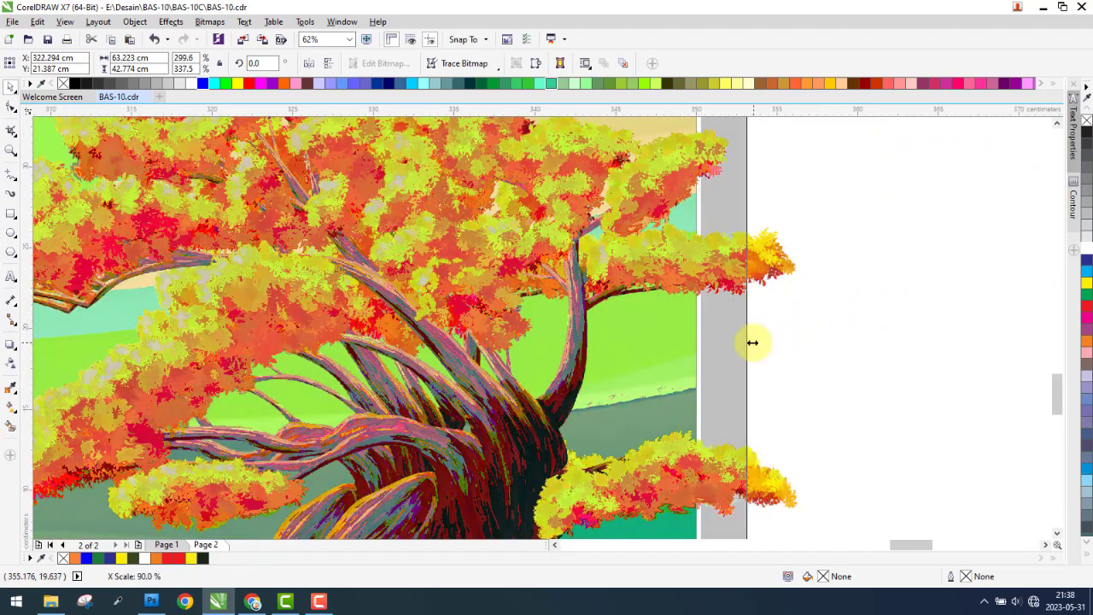
- Narrow the tree image from its right side toward the page edge
{"action": "left_click_drag", "start_coordinate": [894, 305], "coordinate": [748, 306]}
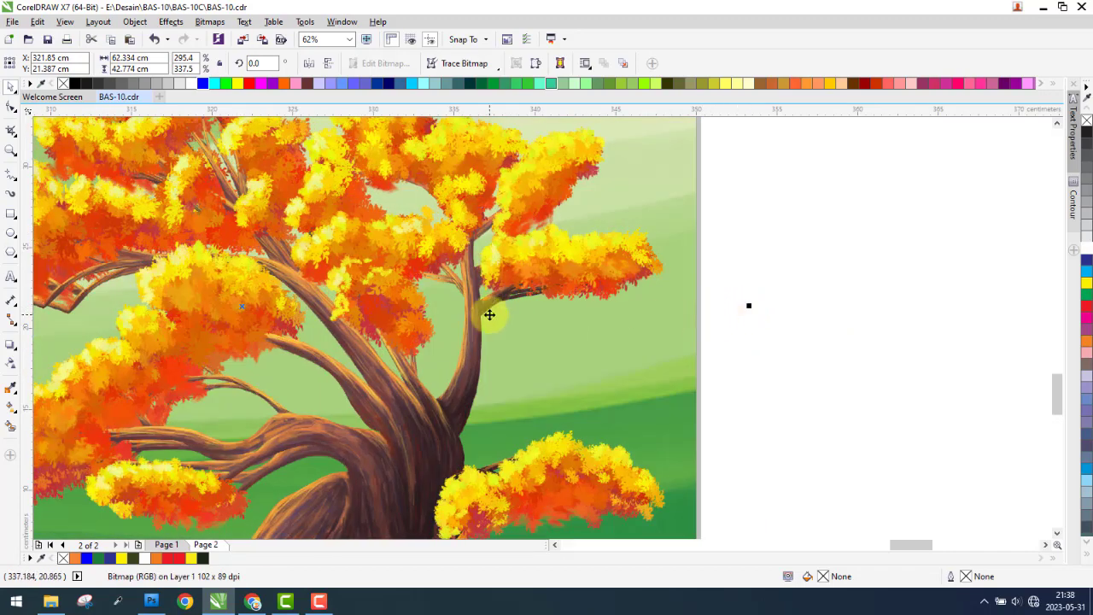
{"action": "scroll", "coordinate": [478, 320], "scroll_direction": "down", "scroll_amount": 1}
{"action": "scroll", "coordinate": [339, 481], "scroll_direction": "up", "scroll_amount": 1}
{"action": "scroll", "coordinate": [361, 415], "scroll_direction": "up", "scroll_amount": 1}
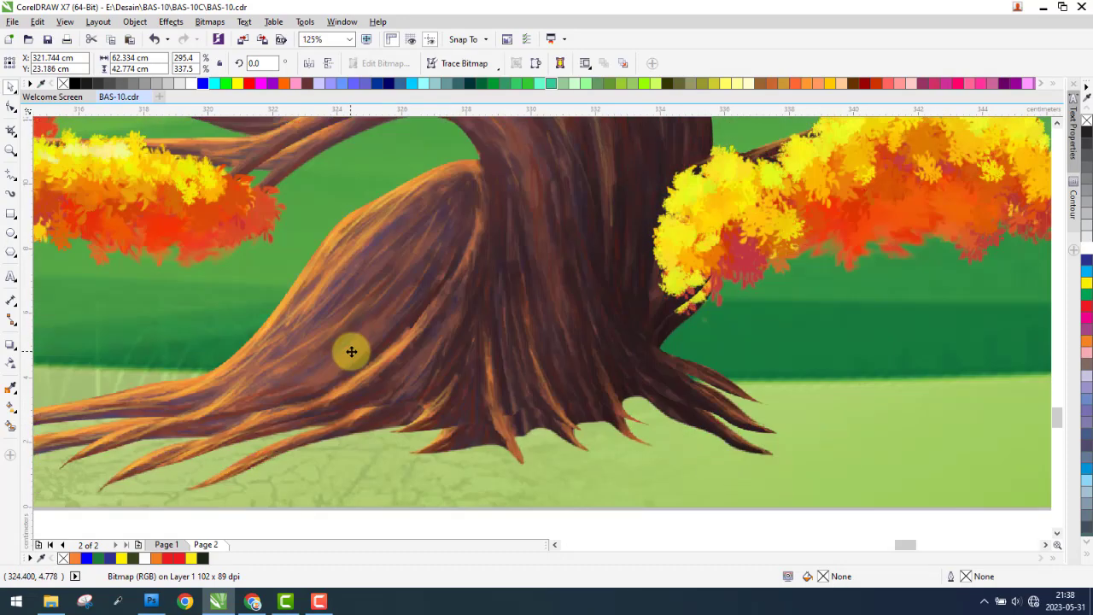
{"action": "scroll", "coordinate": [464, 353], "scroll_direction": "down", "scroll_amount": 1}
{"action": "scroll", "coordinate": [298, 395], "scroll_direction": "up", "scroll_amount": 1}
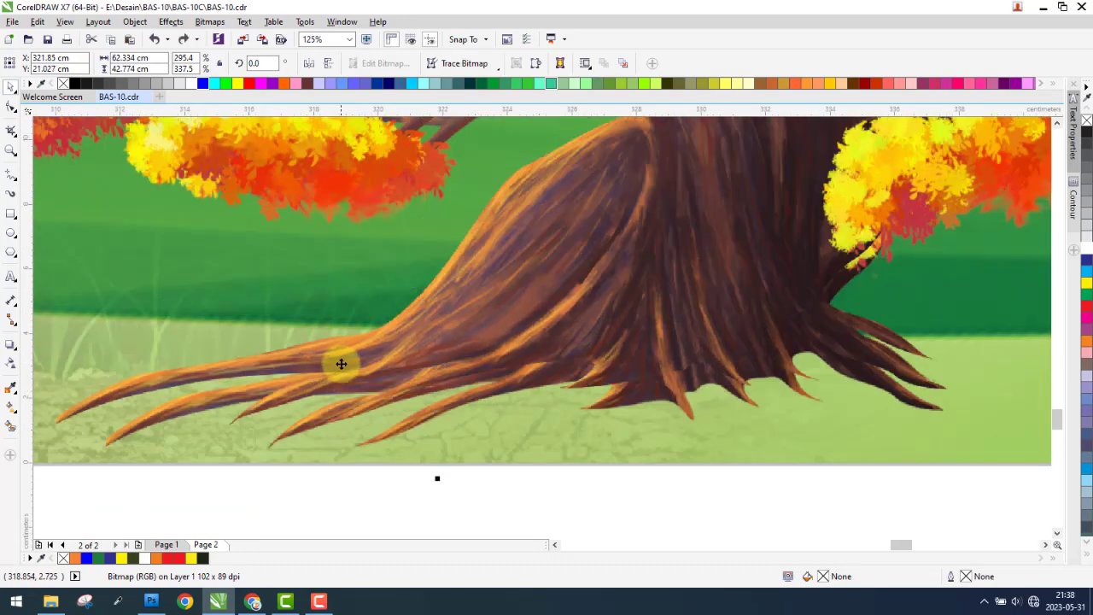
- Fine-tune the tree to about 60.5 cm wide with its roots on the grass
{"action": "left_click_drag", "start_coordinate": [331, 360], "coordinate": [381, 378]}
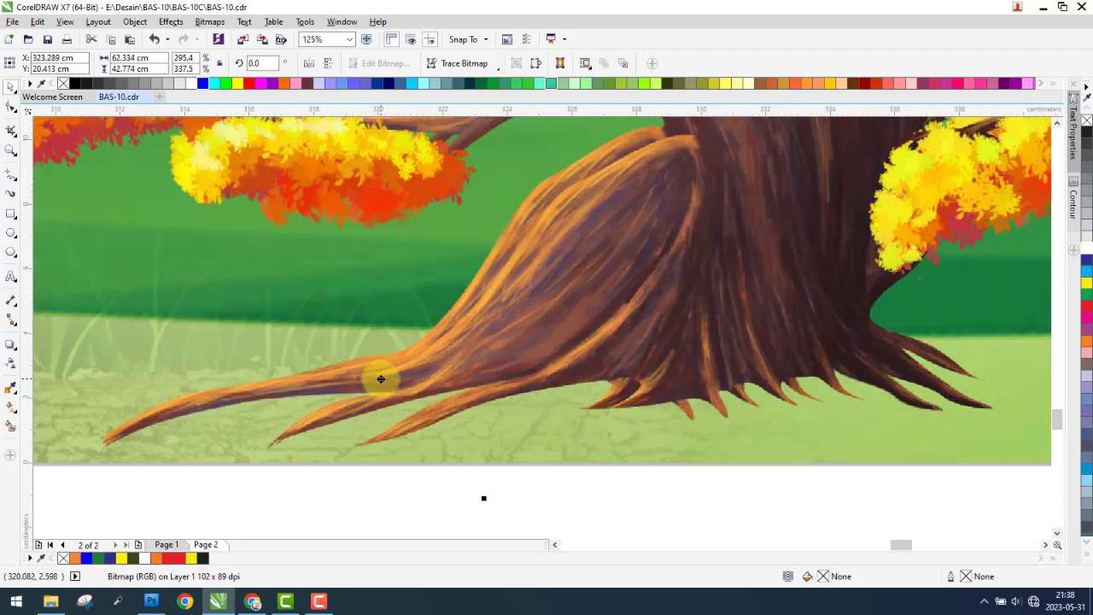
{"action": "scroll", "coordinate": [381, 386], "scroll_direction": "down", "scroll_amount": 1}
{"action": "scroll", "coordinate": [590, 276], "scroll_direction": "down", "scroll_amount": 1}
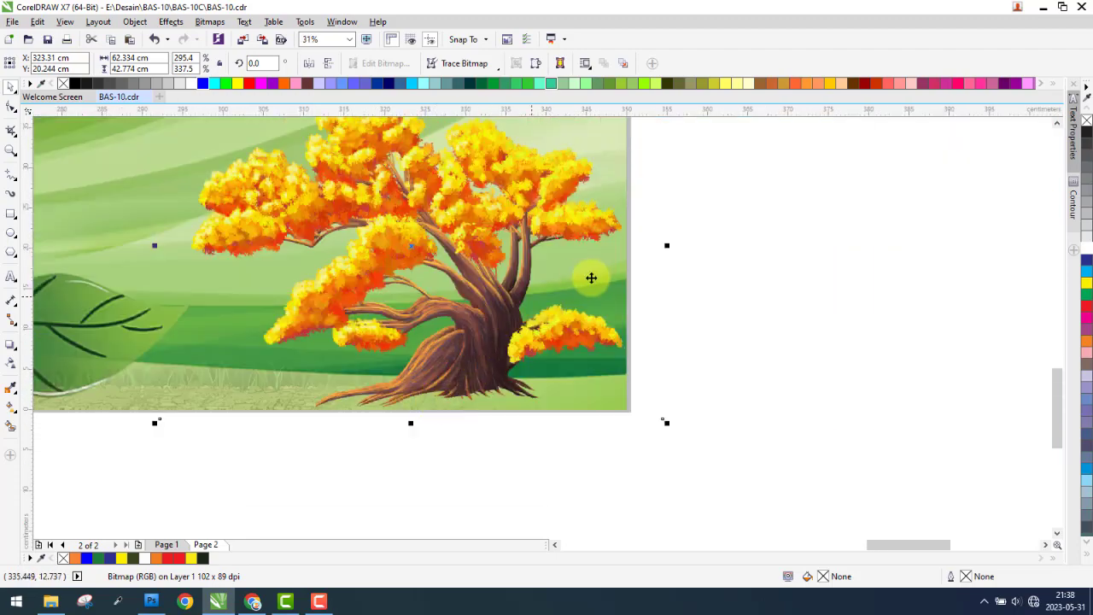
{"action": "scroll", "coordinate": [596, 276], "scroll_direction": "up", "scroll_amount": 1}
{"action": "left_click_drag", "start_coordinate": [736, 218], "coordinate": [705, 232]}
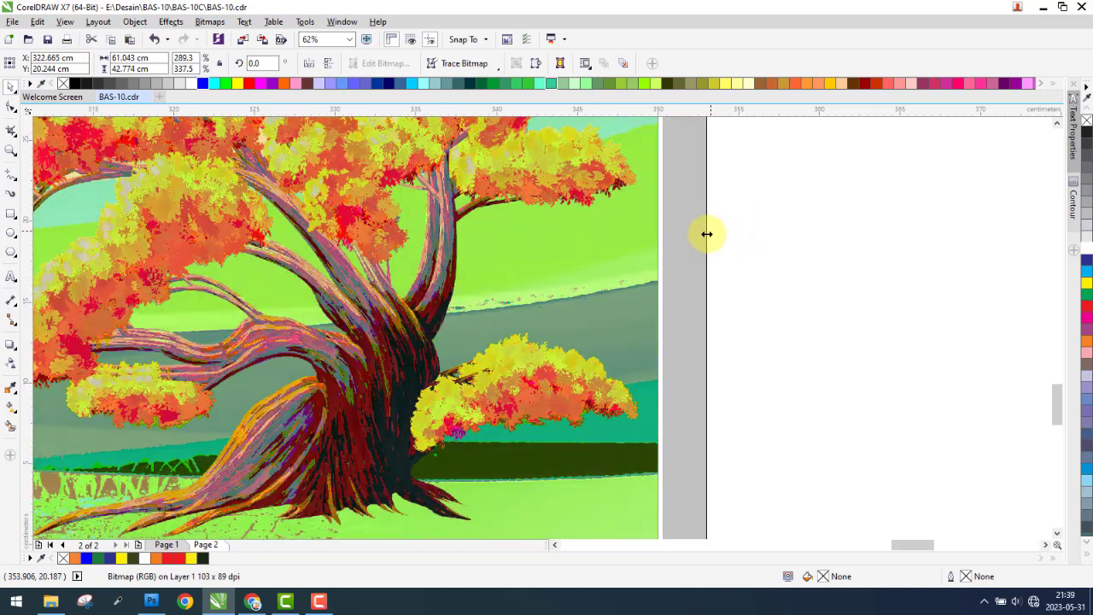
{"action": "left_click_drag", "start_coordinate": [387, 378], "coordinate": [385, 369]}
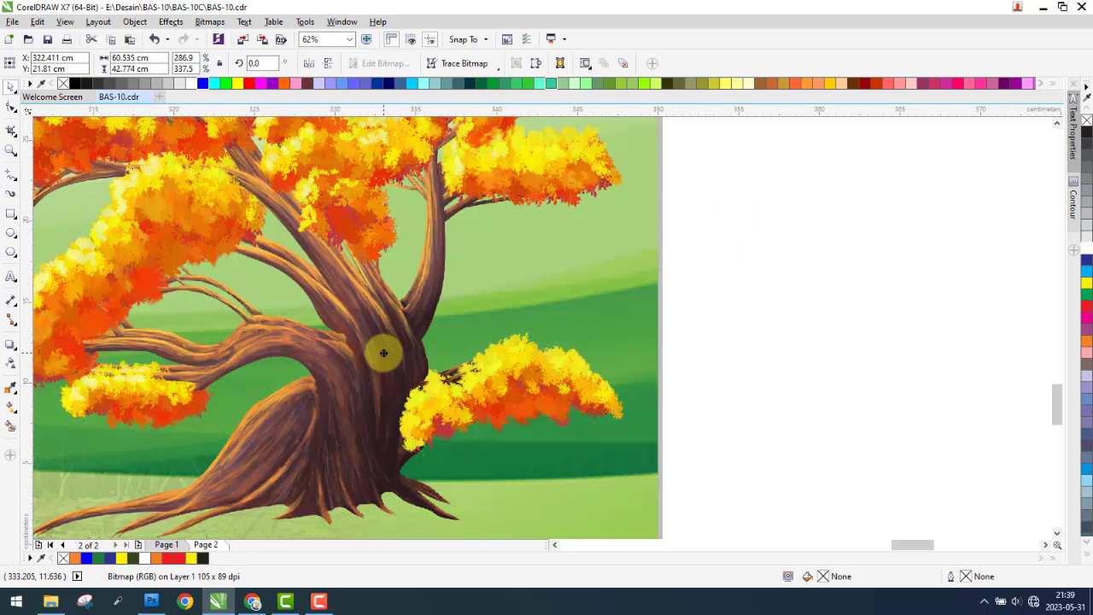
{"action": "scroll", "coordinate": [478, 337], "scroll_direction": "down", "scroll_amount": 2}
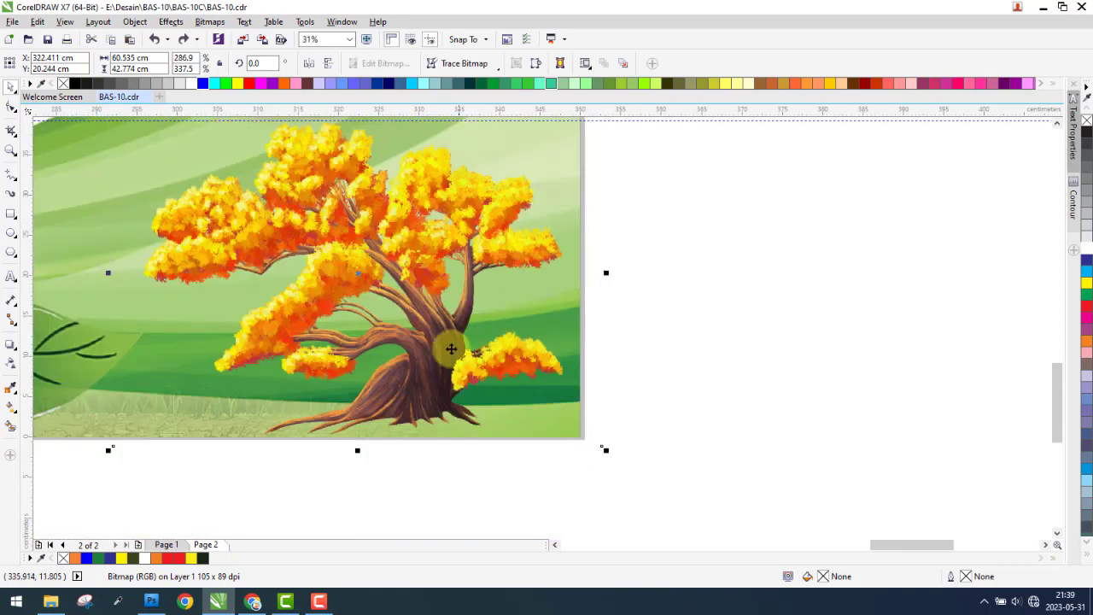
{"action": "scroll", "coordinate": [333, 413], "scroll_direction": "up", "scroll_amount": 3}
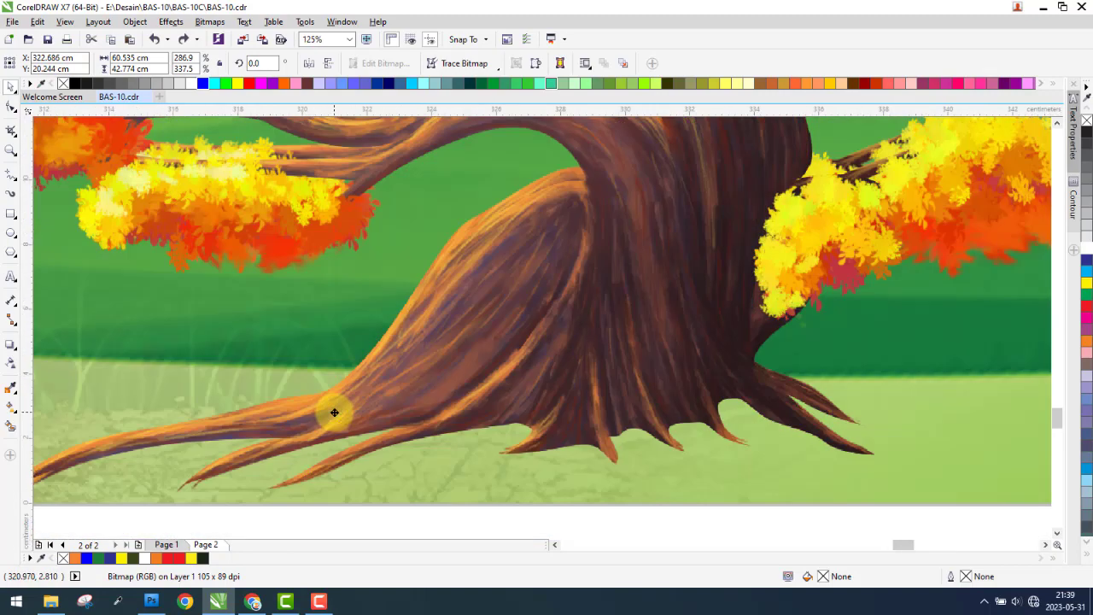
{"action": "scroll", "coordinate": [530, 401], "scroll_direction": "down", "scroll_amount": 5}
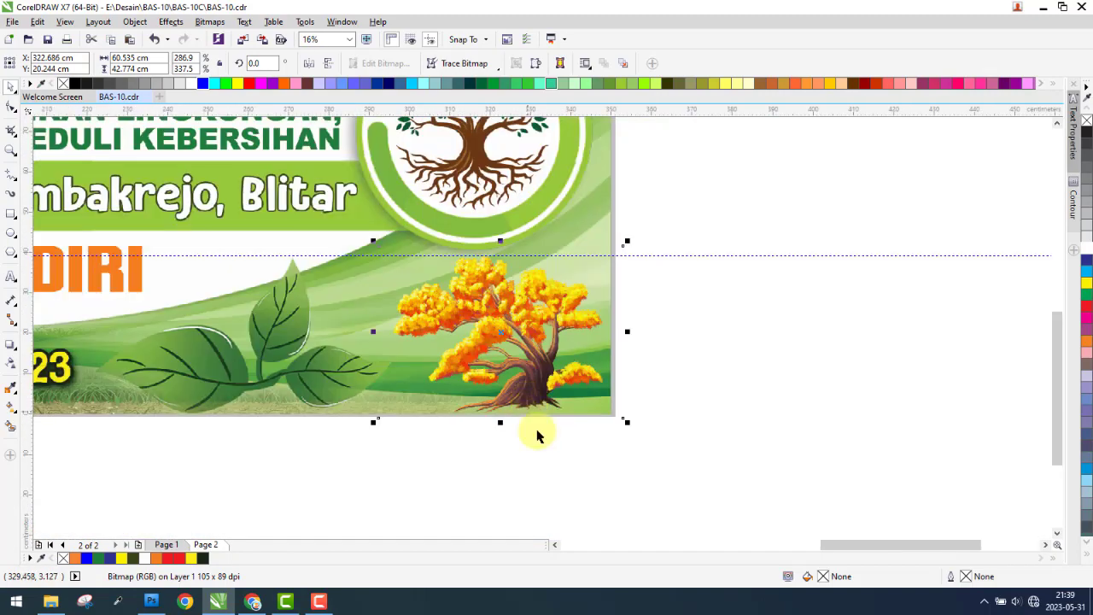
- Draw two rectangles, one below the banner and one past its right edge
{"action": "left_click", "coordinate": [551, 452]}
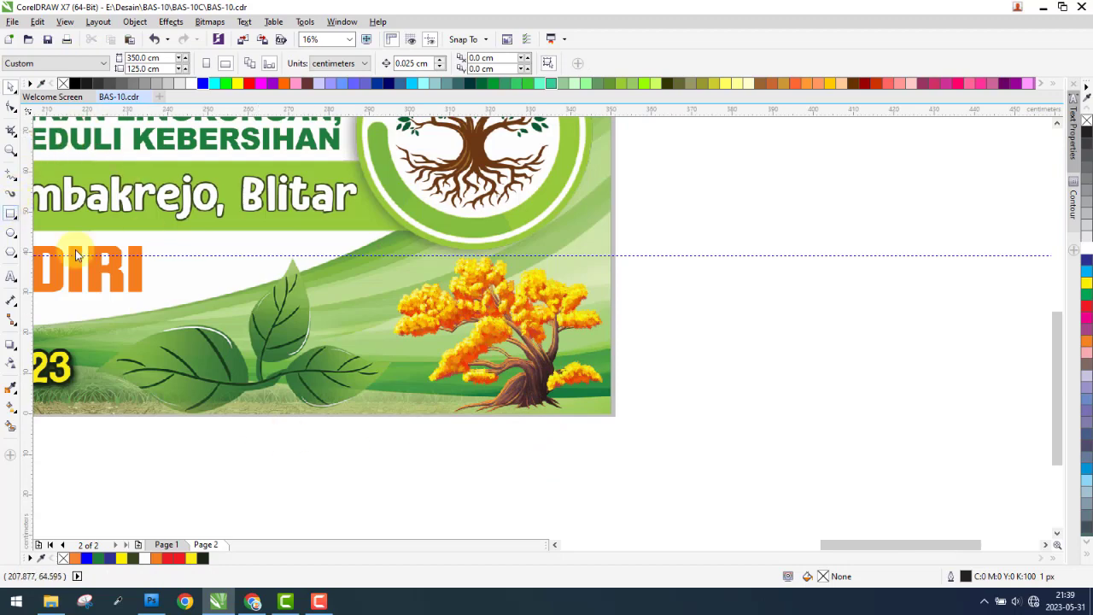
{"action": "key", "text": "F6"}
{"action": "left_click_drag", "start_coordinate": [332, 414], "coordinate": [759, 493]}
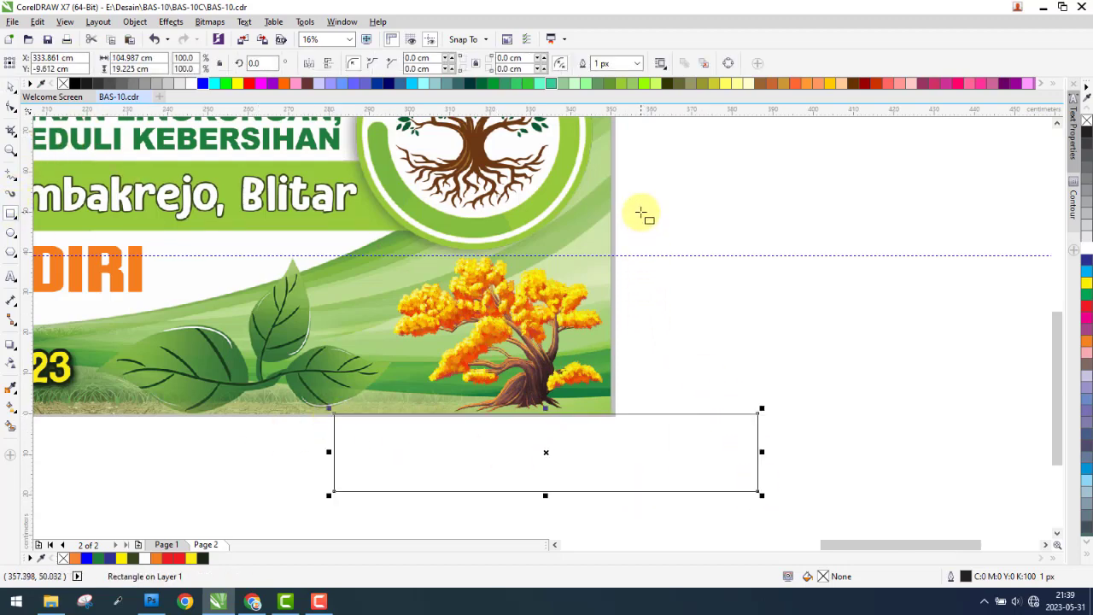
{"action": "left_click_drag", "start_coordinate": [607, 215], "coordinate": [813, 467]}
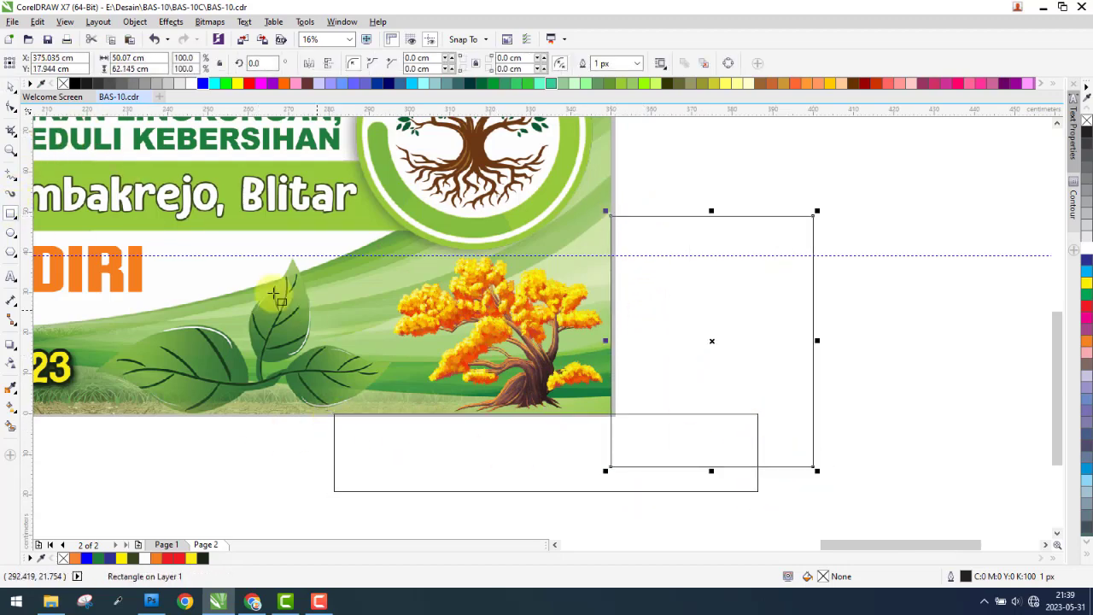
- Trim the tree with the tall and bottom rectangles, leaving it about 57.6 cm wide
{"action": "left_click", "coordinate": [488, 300]}
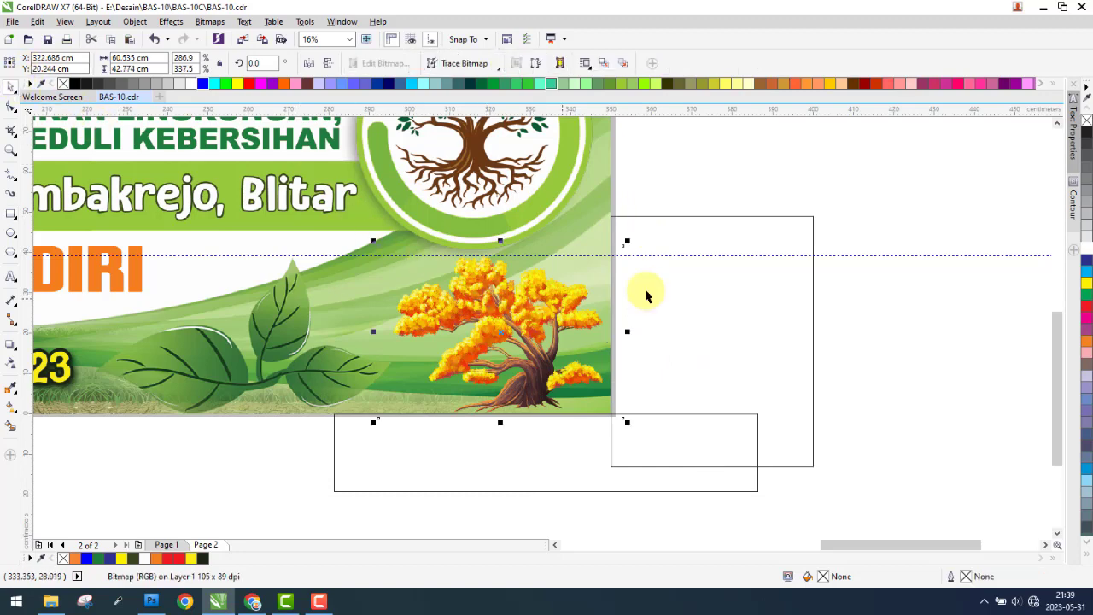
{"action": "left_click", "coordinate": [708, 241], "text": "shift"}
{"action": "left_click", "coordinate": [477, 66]}
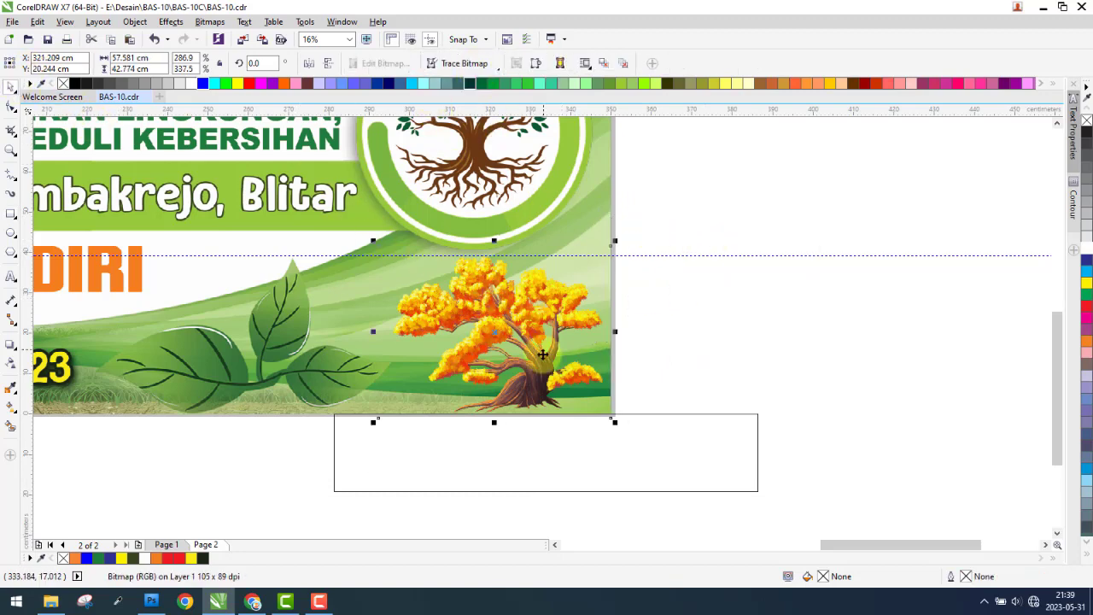
{"action": "left_click", "coordinate": [510, 415], "text": "shift"}
{"action": "left_click", "coordinate": [478, 67]}
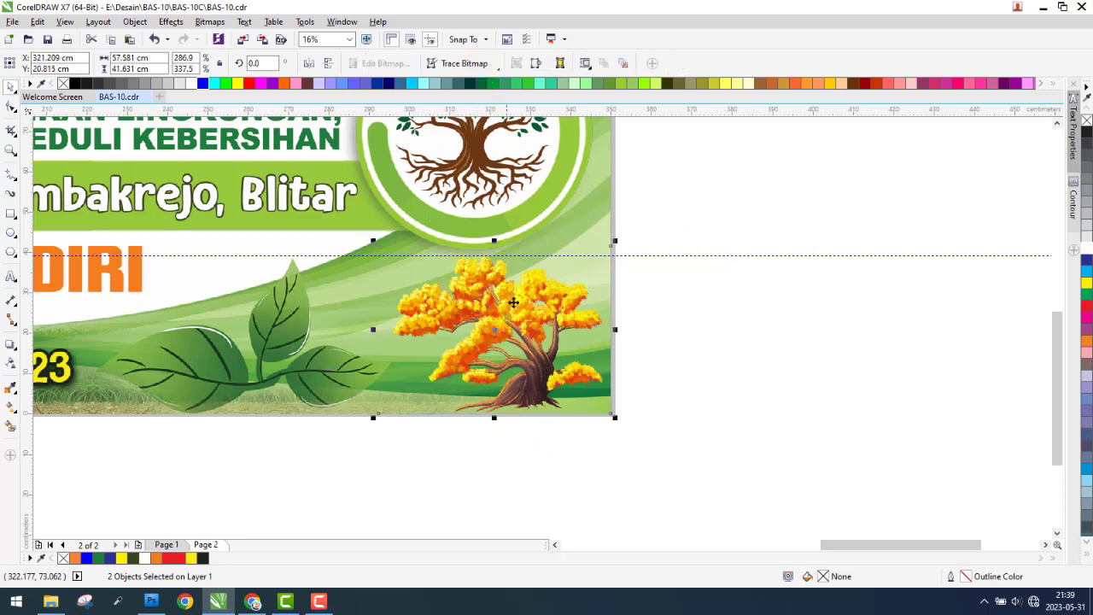
{"action": "scroll", "coordinate": [546, 328], "scroll_direction": "down", "scroll_amount": 3}
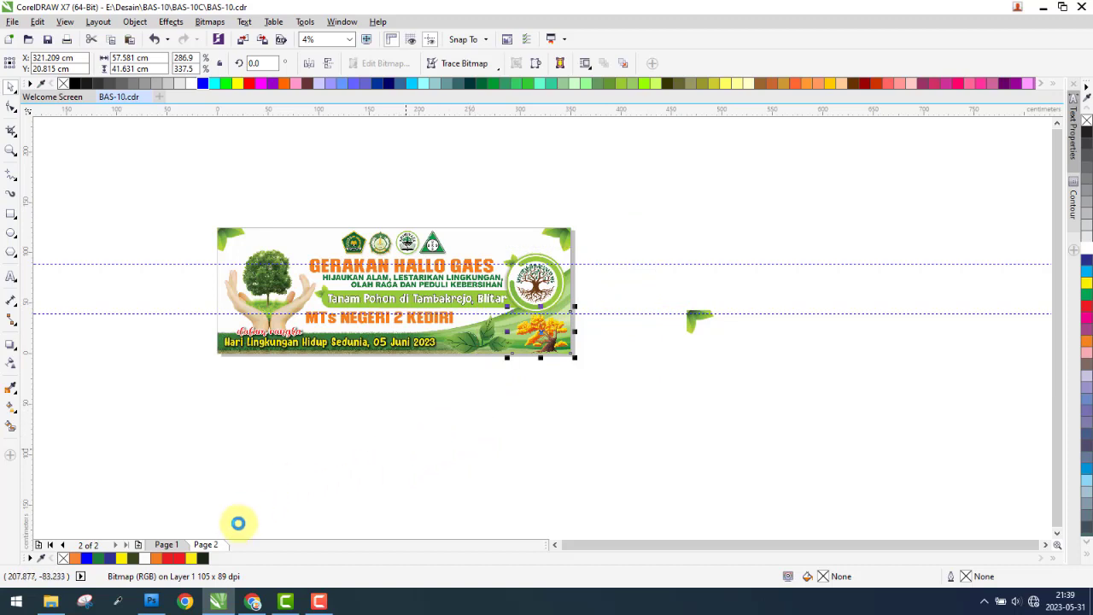
- Clear the selection, paste the copied item, and trial-select the banner objects
{"action": "key", "text": "Escape"}
{"action": "left_click", "coordinate": [181, 545]}
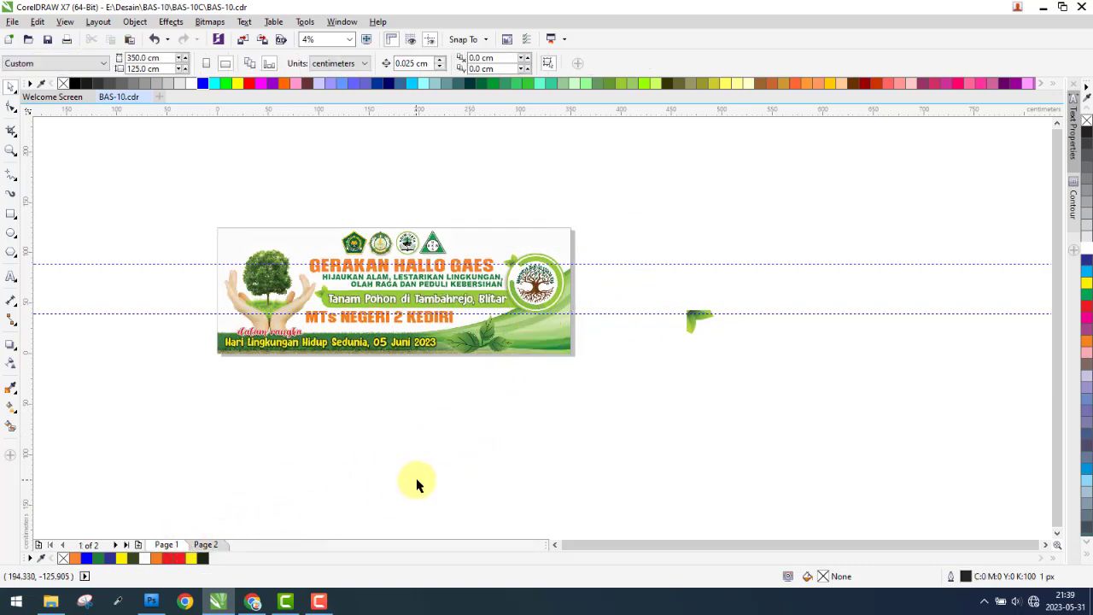
{"action": "key", "text": "ctrl+v"}
{"action": "key", "text": "Escape"}
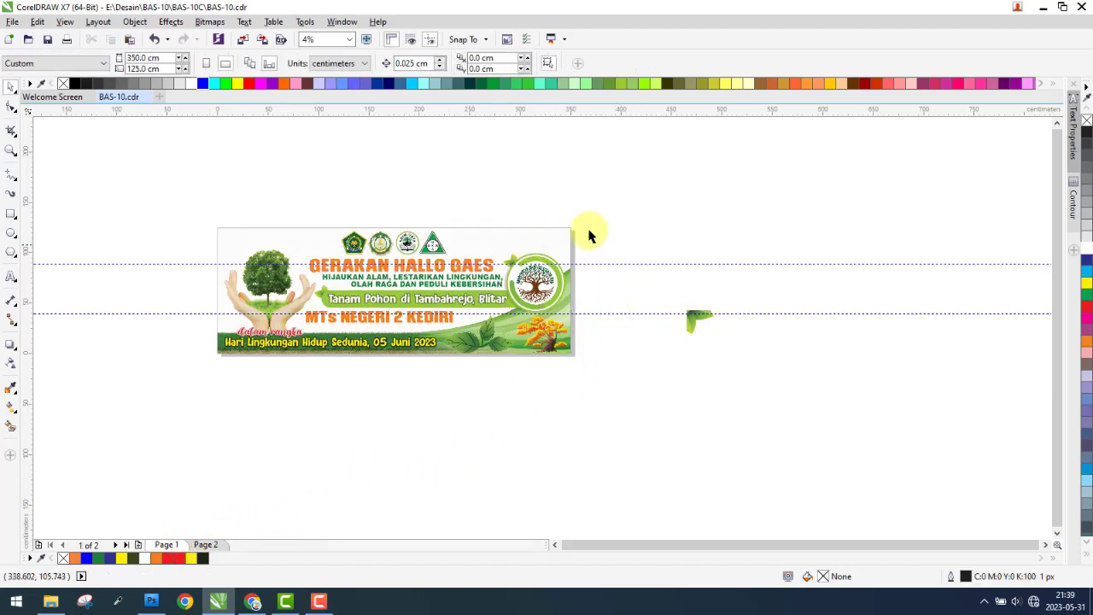
{"action": "left_click_drag", "start_coordinate": [116, 190], "coordinate": [618, 471]}
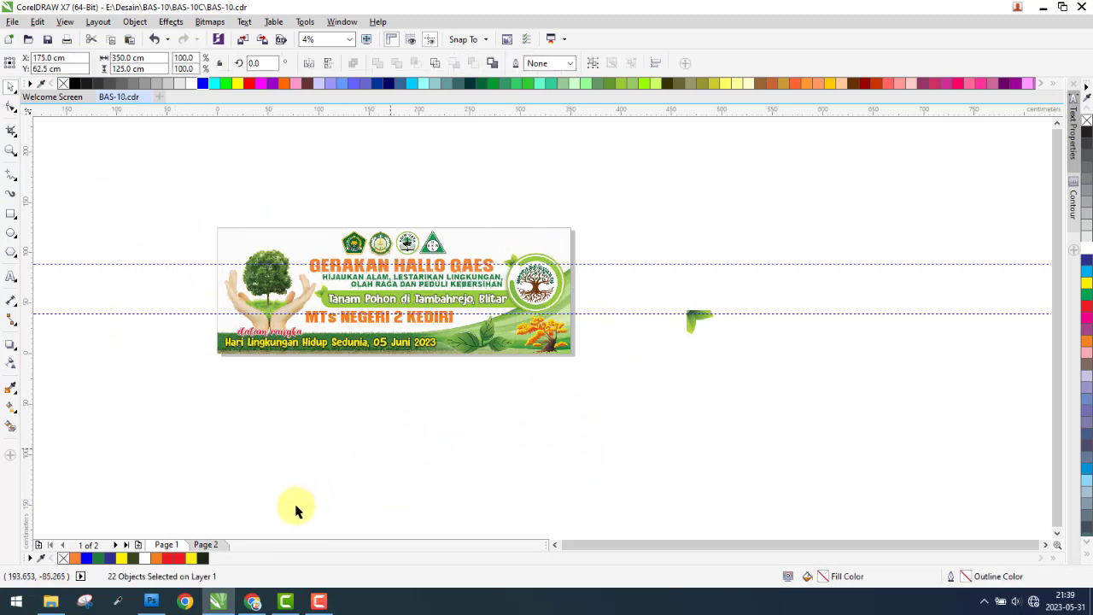
{"action": "key", "text": "Escape"}
- Move the green leaf toward the top-left and drag the upper guideline onto the lower one
{"action": "left_click", "coordinate": [209, 544]}
{"action": "mouse_move", "coordinate": [694, 323]}
{"action": "left_mouse_down"}
{"action": "mouse_move", "coordinate": [197, 201]}
{"action": "mouse_move", "coordinate": [194, 190]}
{"action": "left_mouse_up"}
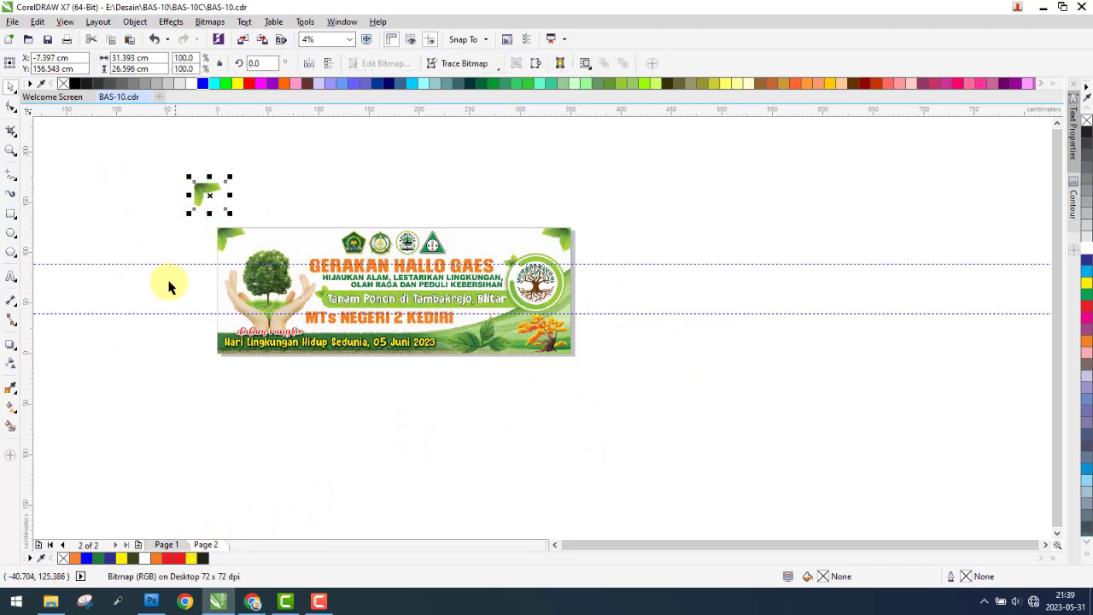
{"action": "left_click", "coordinate": [157, 547]}
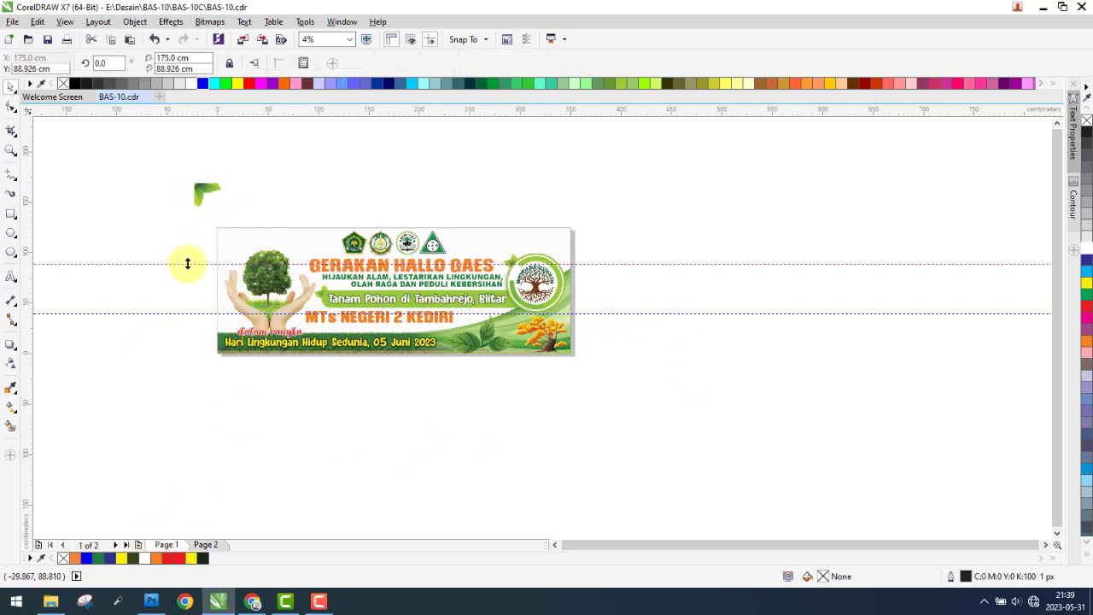
{"action": "left_click_drag", "start_coordinate": [188, 263], "coordinate": [177, 315]}
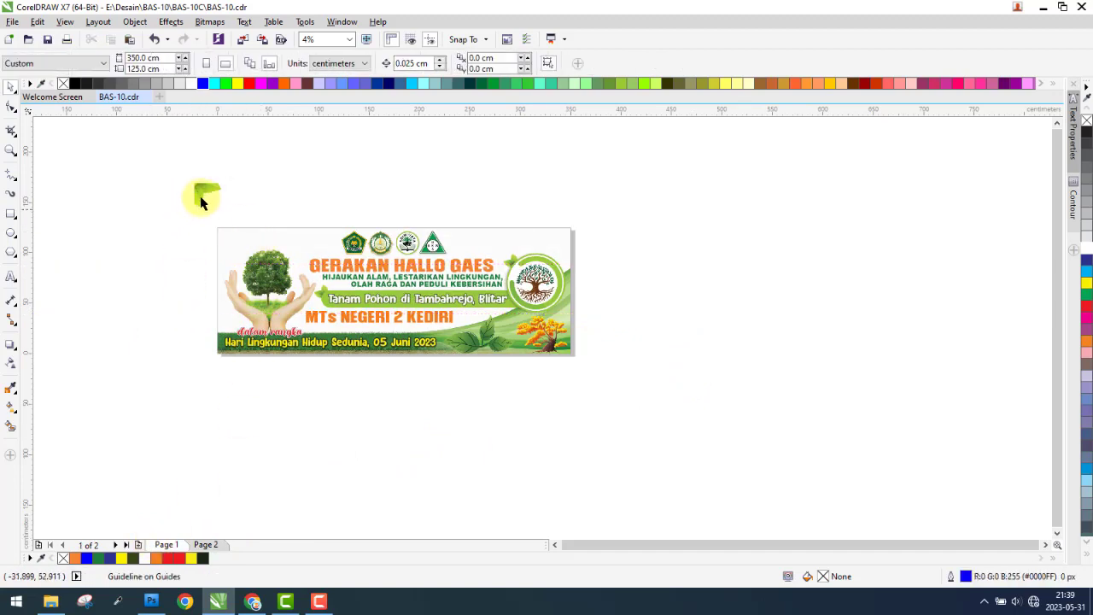
- Select the leaf together with the banner, undoing the leaf's last move
{"action": "left_click", "coordinate": [227, 201]}
{"action": "left_click", "coordinate": [285, 233], "text": "shift"}
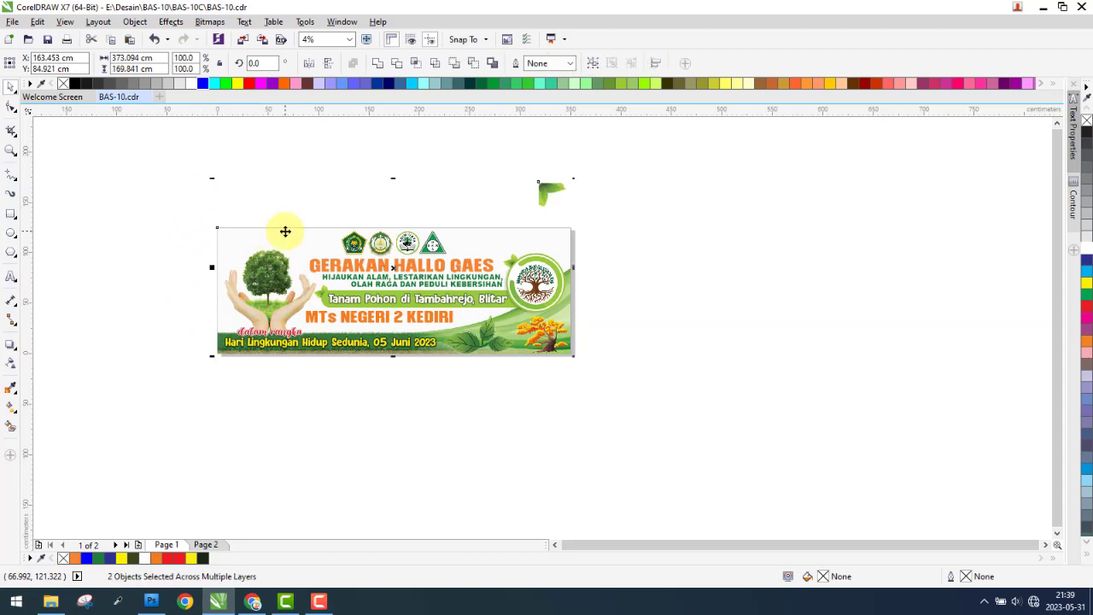
{"action": "key", "text": "ctrl+z"}
{"action": "left_click", "coordinate": [275, 195]}
{"action": "left_click", "coordinate": [231, 188]}
{"action": "left_click", "coordinate": [233, 258]}
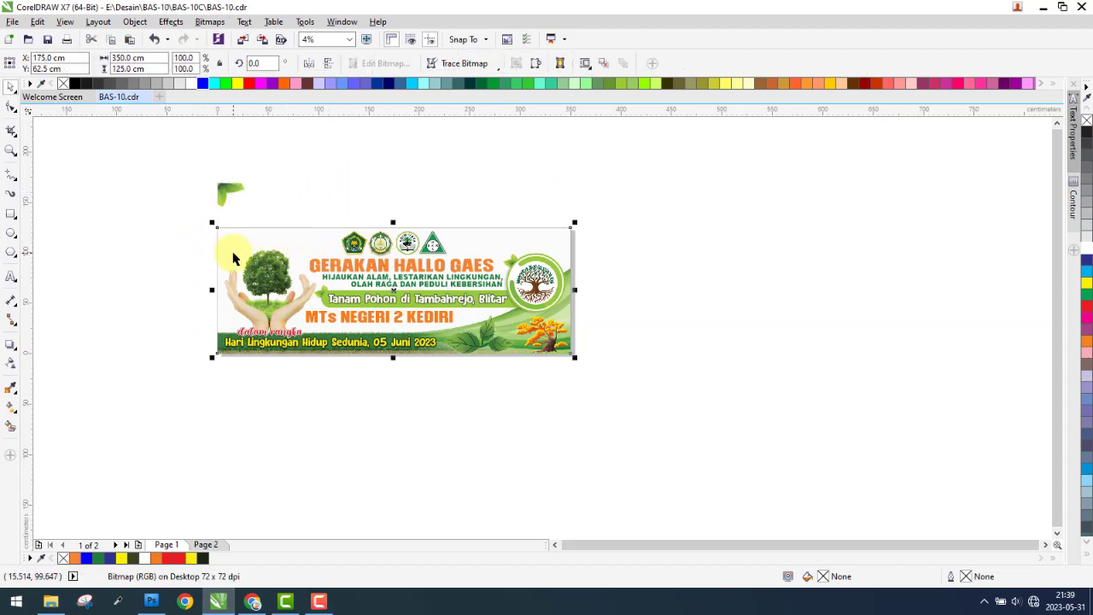
{"action": "left_click", "coordinate": [226, 201], "text": "shift"}
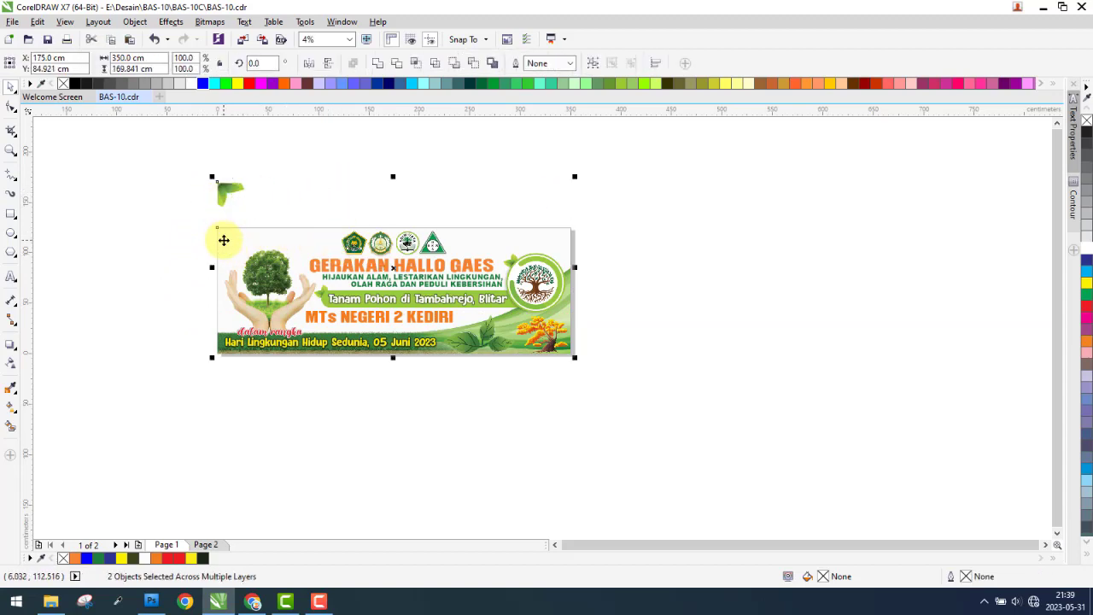
- Move the leaf to the banner's top-right corner and rotate it 180°
{"action": "left_click", "coordinate": [94, 239]}
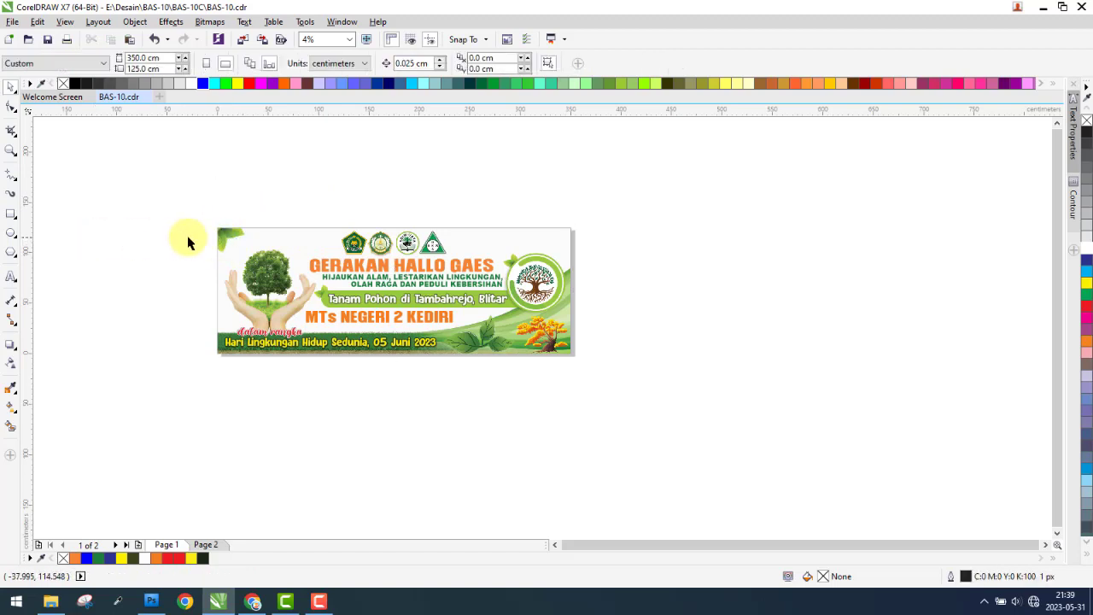
{"action": "left_click_drag", "start_coordinate": [228, 240], "coordinate": [602, 241]}
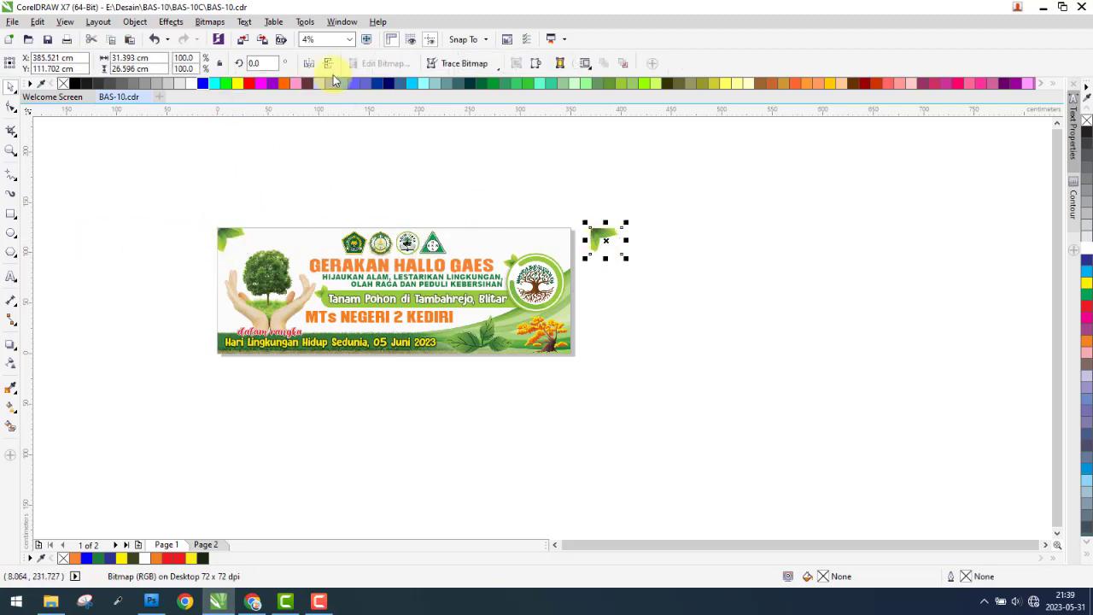
{"action": "type", "text": "180"}
{"action": "key", "text": "Return"}
- Marquee-select all 24 banner objects, group them, and zoom to fit the page
{"action": "left_click", "coordinate": [492, 244], "text": "shift"}
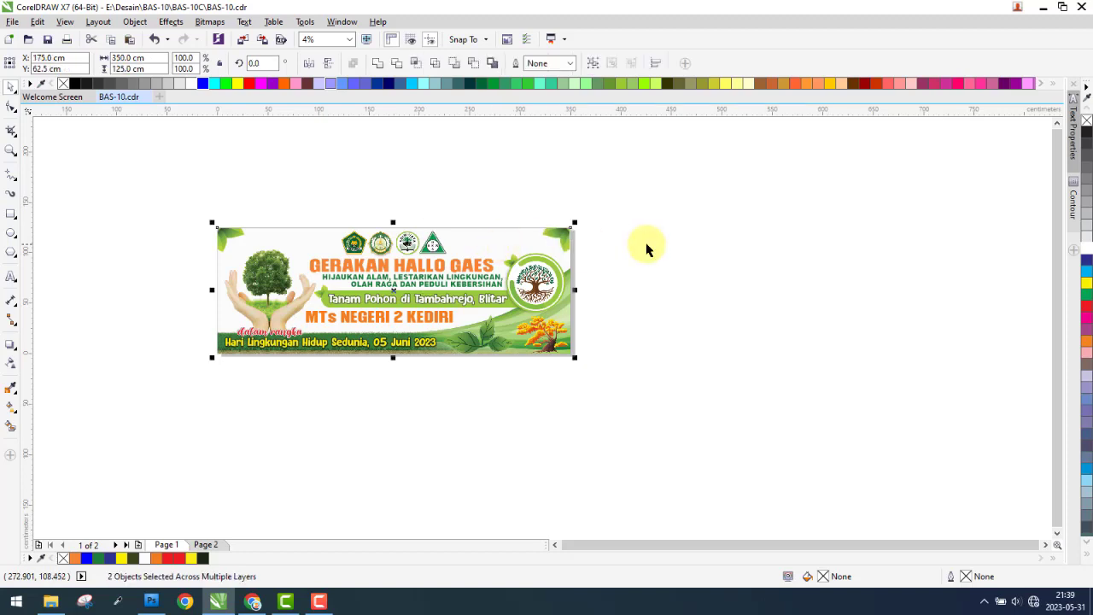
{"action": "left_click_drag", "start_coordinate": [700, 205], "coordinate": [120, 413]}
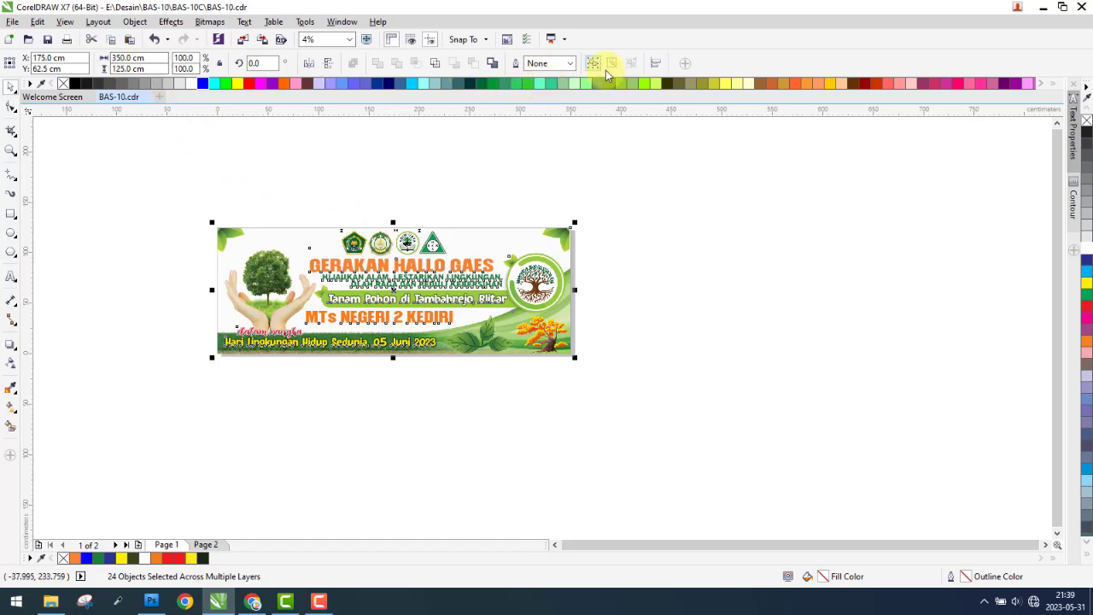
{"action": "left_click", "coordinate": [585, 63]}
{"action": "left_click", "coordinate": [349, 39]}
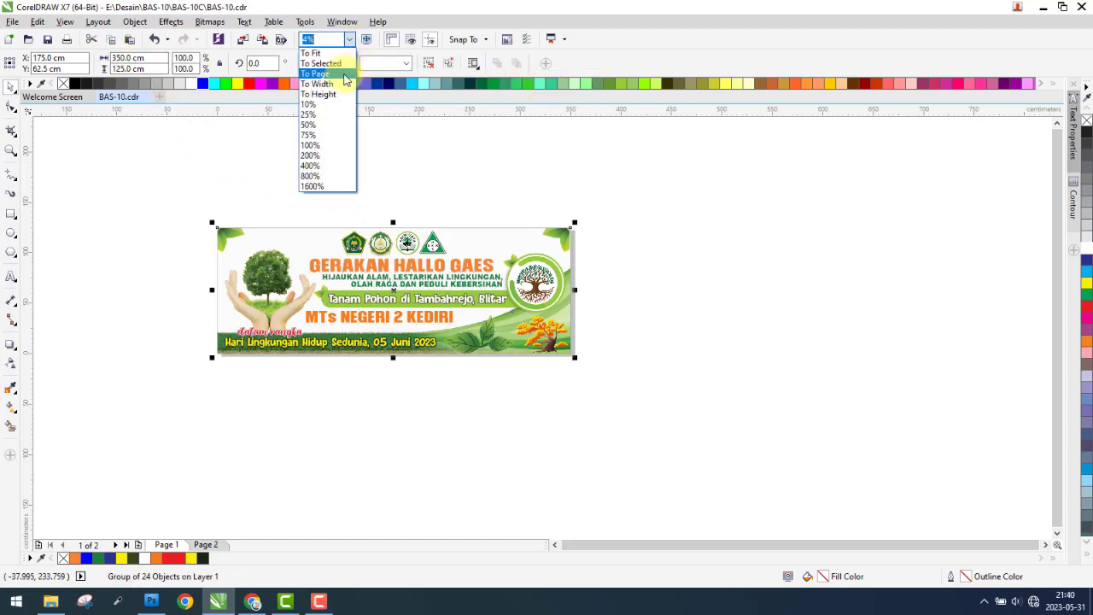
{"action": "left_click", "coordinate": [320, 72]}
{"action": "left_click", "coordinate": [425, 175]}
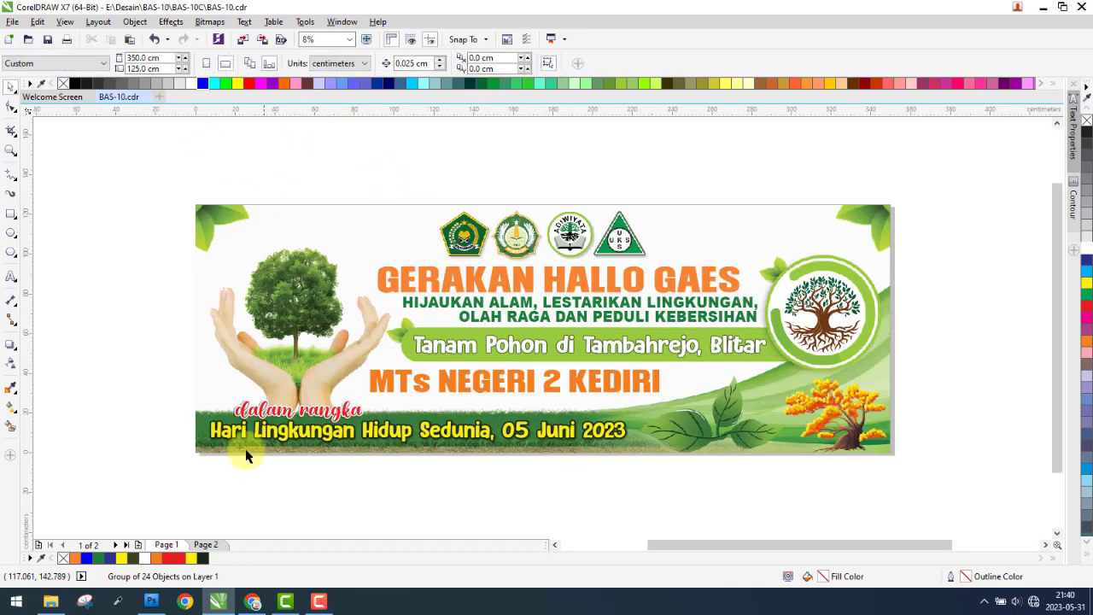
{"action": "left_click", "coordinate": [207, 547]}
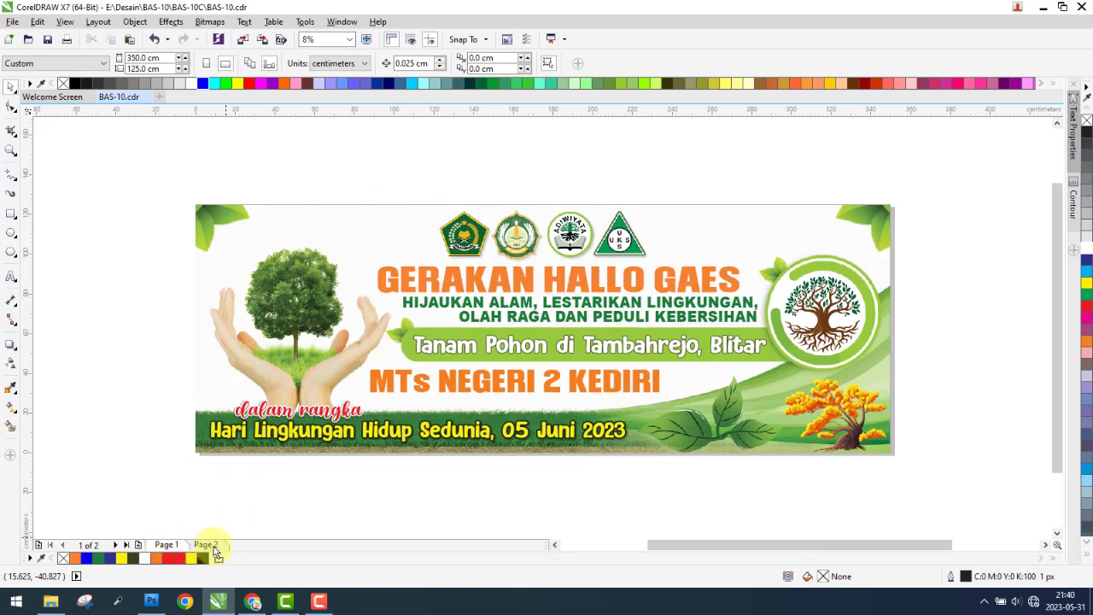
- On Page 1, select the drop shadow behind the 'dalam rangka' text
{"action": "left_click", "coordinate": [209, 545]}
{"action": "left_click", "coordinate": [167, 546]}
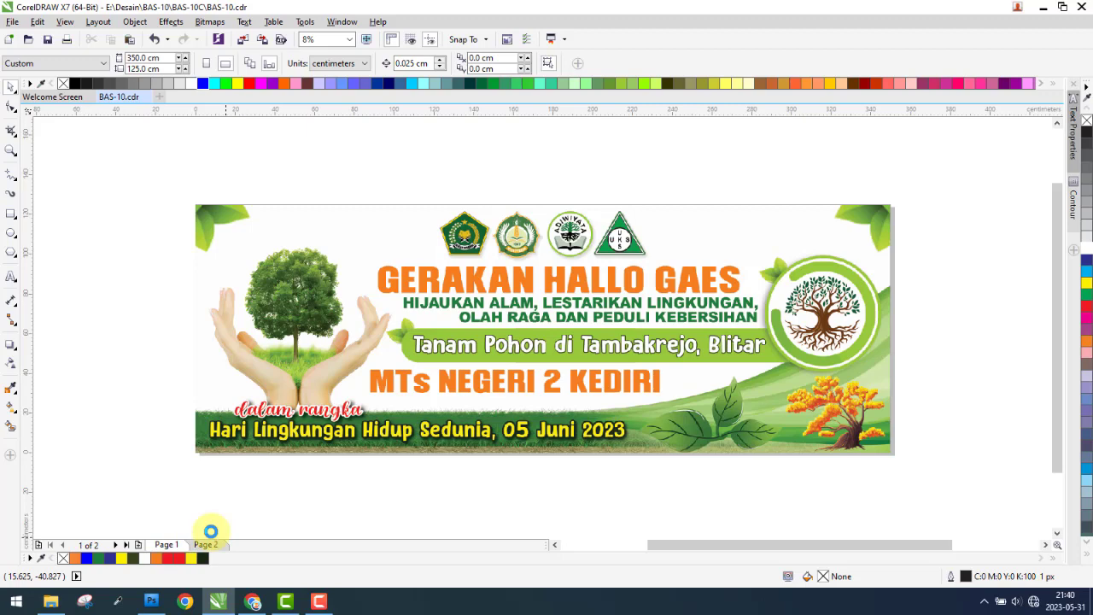
{"action": "scroll", "coordinate": [299, 444], "scroll_direction": "up", "scroll_amount": 2}
{"action": "left_click", "coordinate": [303, 443]}
{"action": "left_click", "coordinate": [303, 442]}
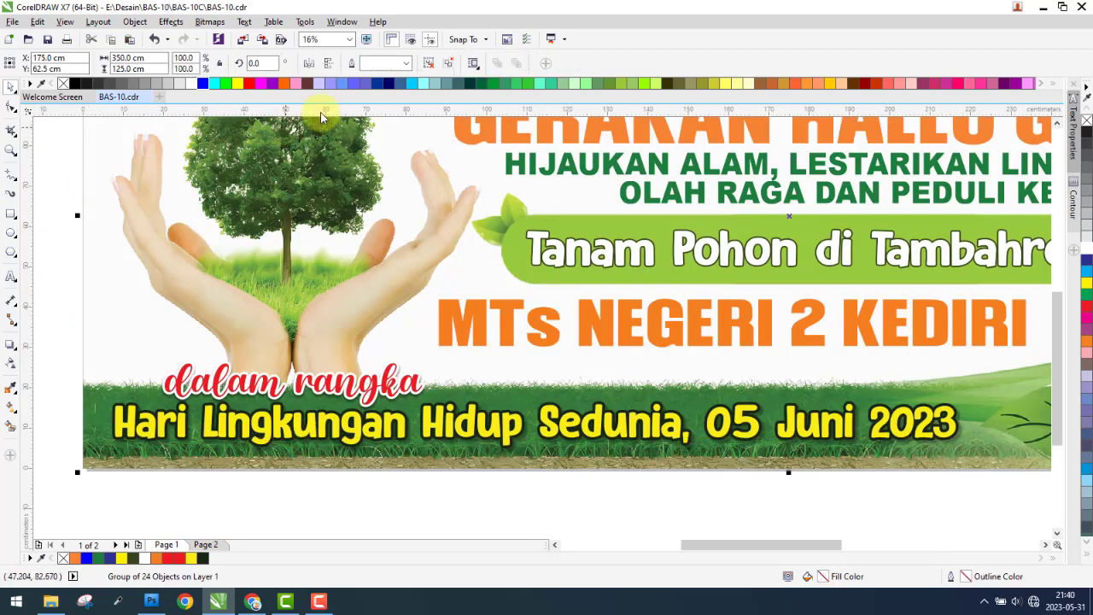
{"action": "left_click", "coordinate": [10, 345]}
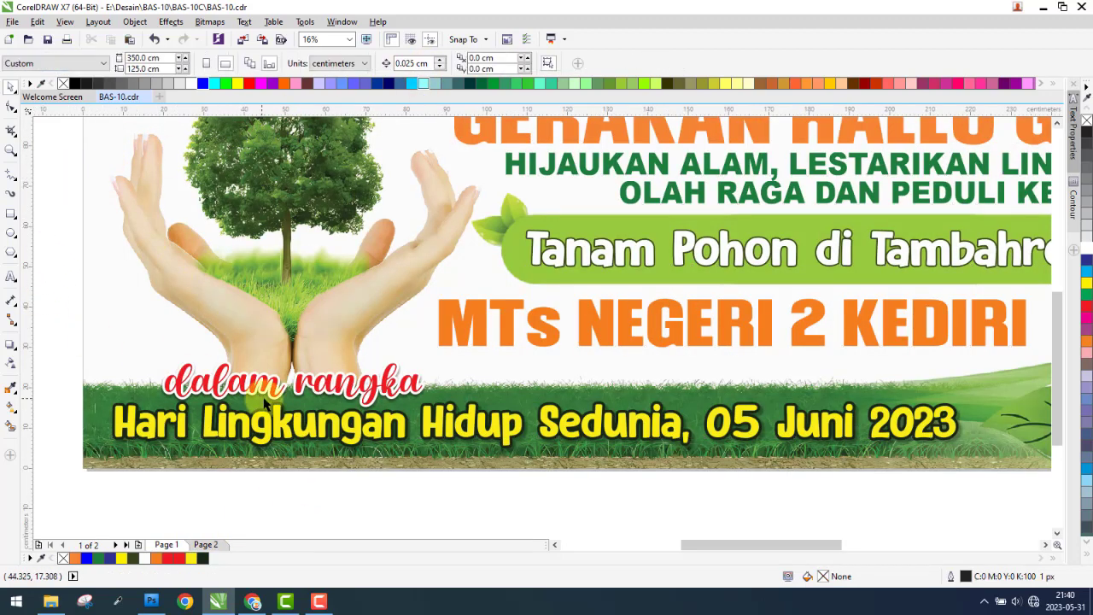
{"action": "left_click", "coordinate": [256, 395]}
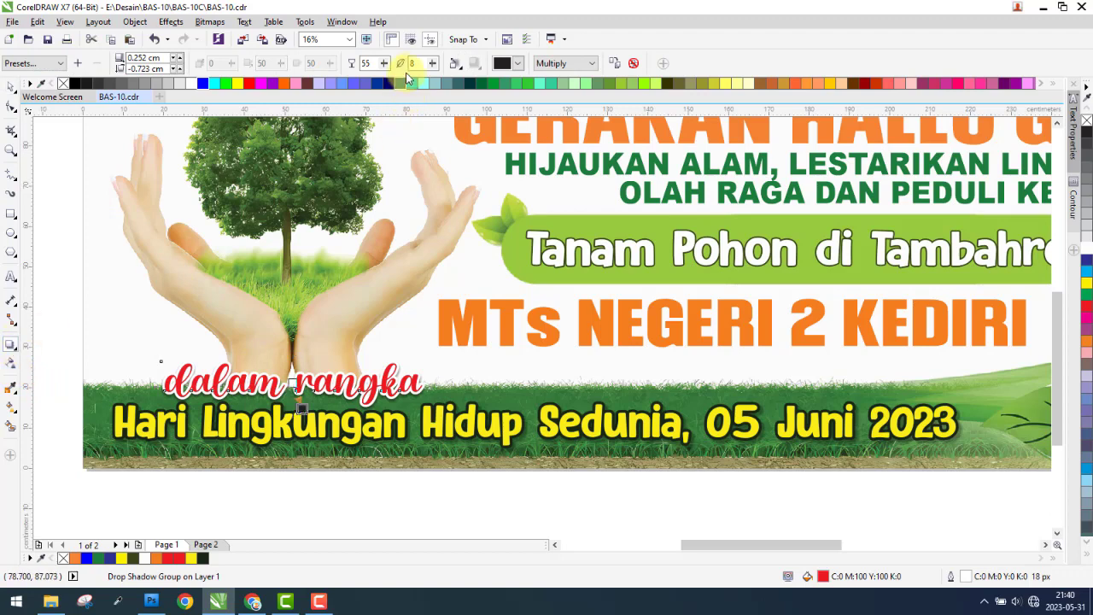
- Set the 'dalam rangka' shadow opacity to 80
{"action": "type", "text": "3"}
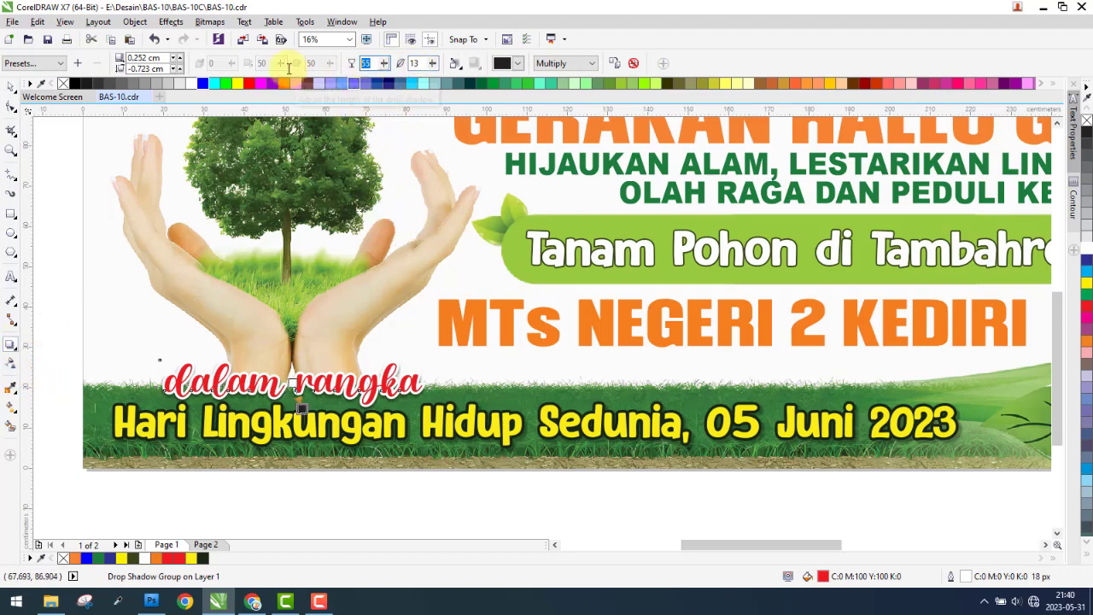
{"action": "type", "text": "80"}
{"action": "key", "text": "Return"}
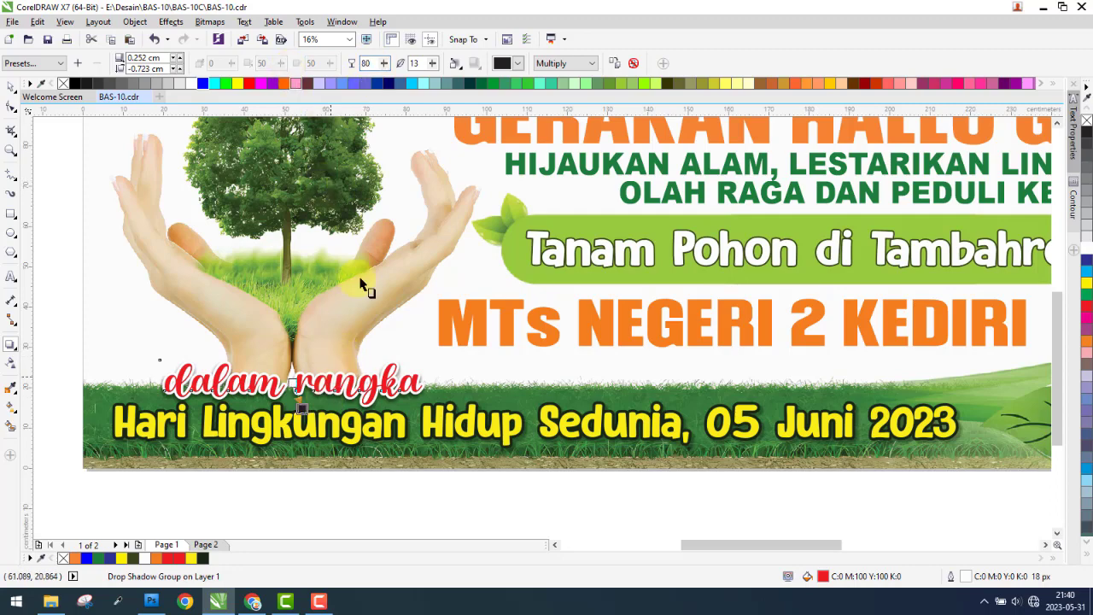
{"action": "scroll", "coordinate": [298, 414], "scroll_direction": "up", "scroll_amount": 2}
{"action": "scroll", "coordinate": [331, 400], "scroll_direction": "up", "scroll_amount": 2}
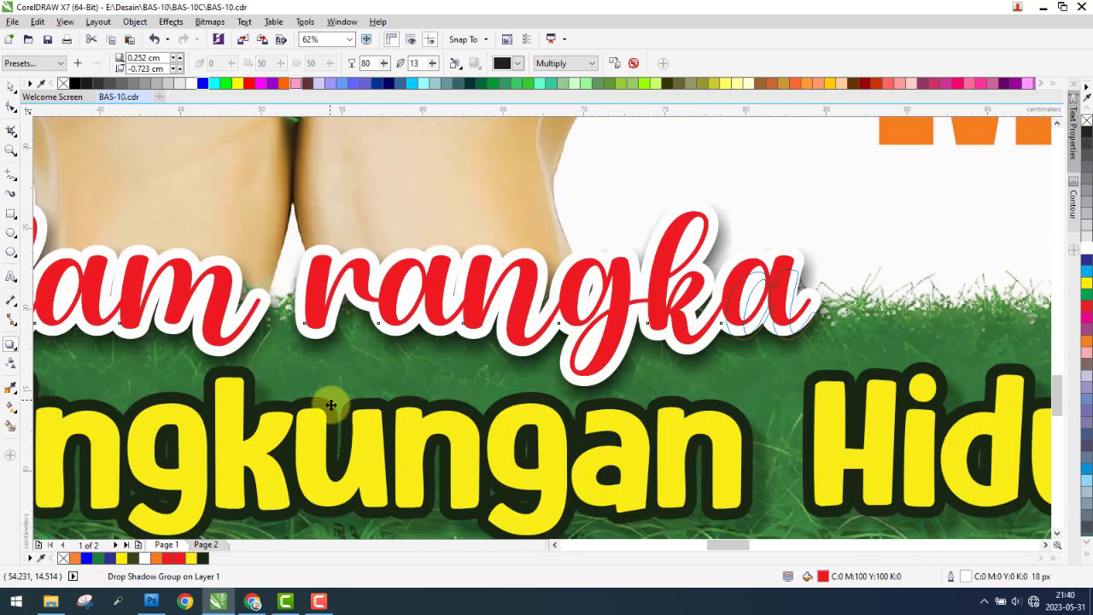
{"action": "scroll", "coordinate": [359, 401], "scroll_direction": "down", "scroll_amount": 4}
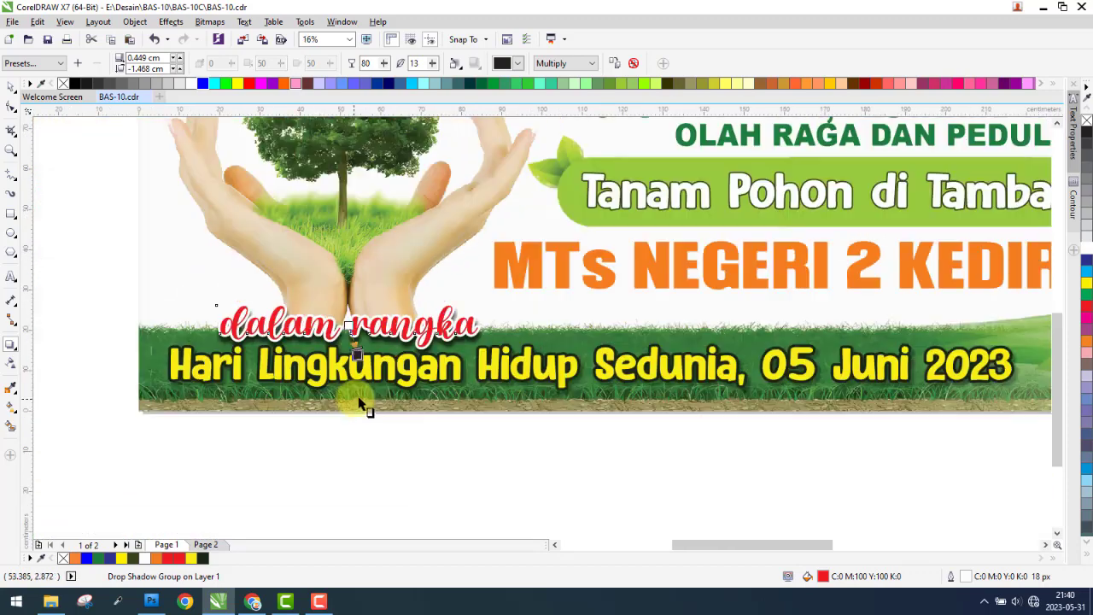
- Darken the Hari Lingkungan line's drop shadow to 85 opacity
{"action": "left_click", "coordinate": [359, 401]}
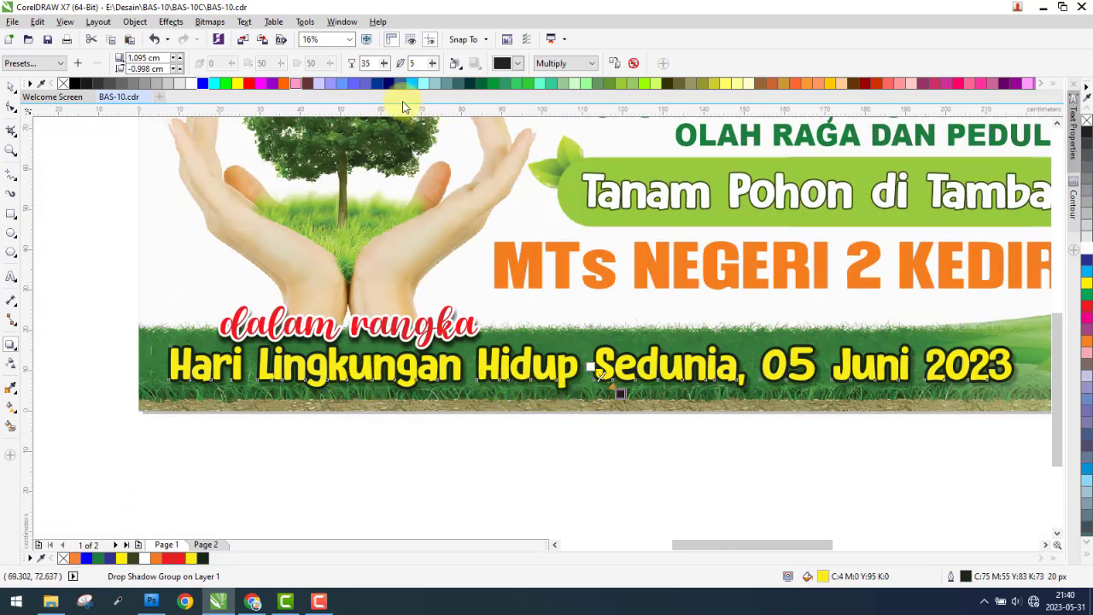
{"action": "type", "text": "85"}
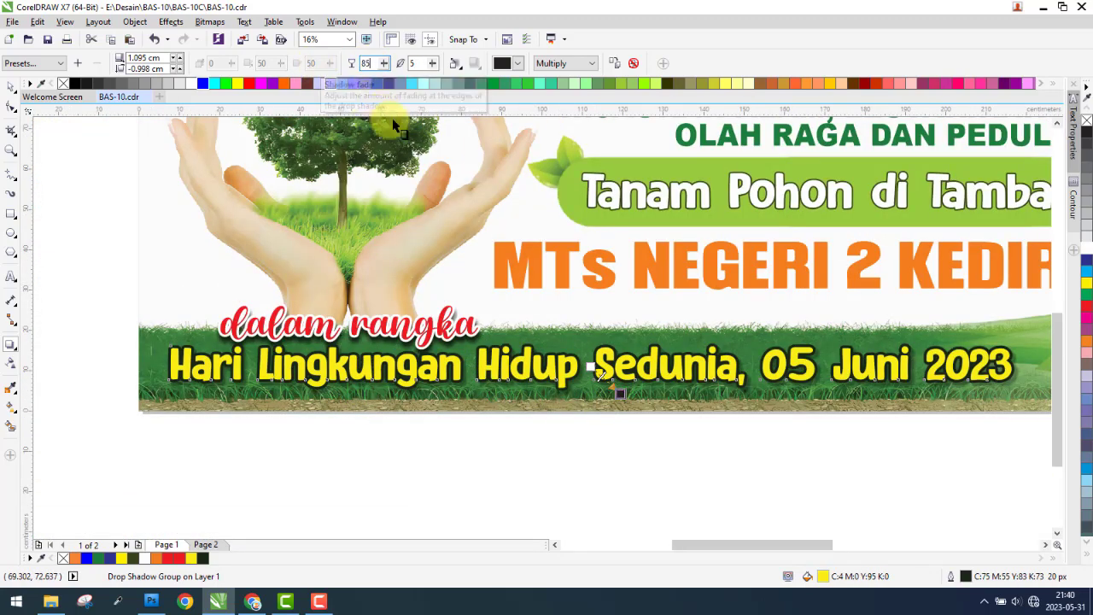
{"action": "type", "text": "65"}
{"action": "key", "text": "Return"}
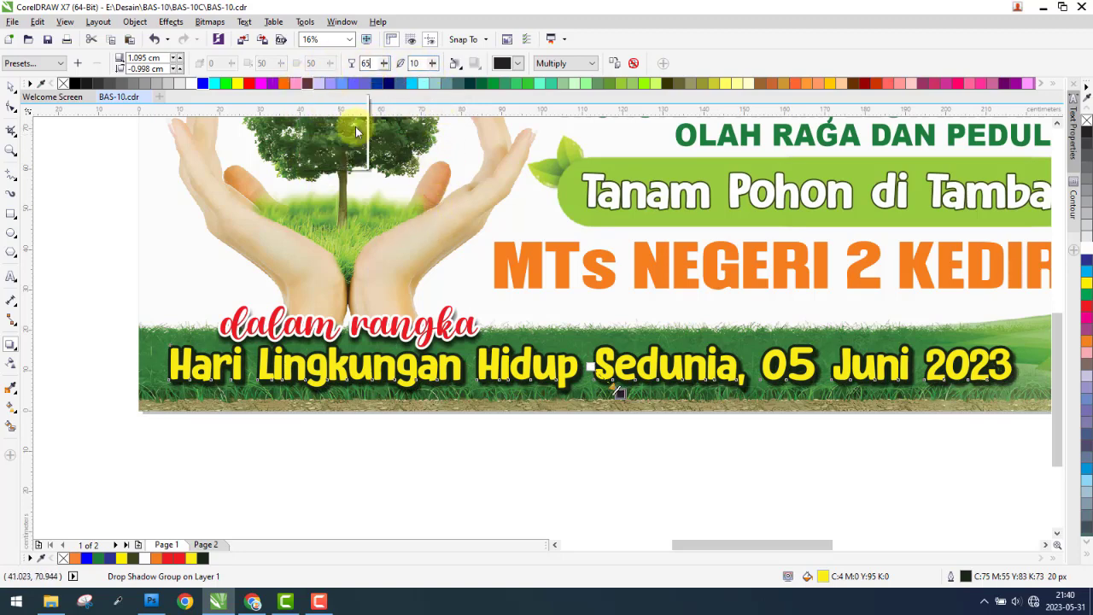
{"action": "scroll", "coordinate": [525, 385], "scroll_direction": "up", "scroll_amount": 2}
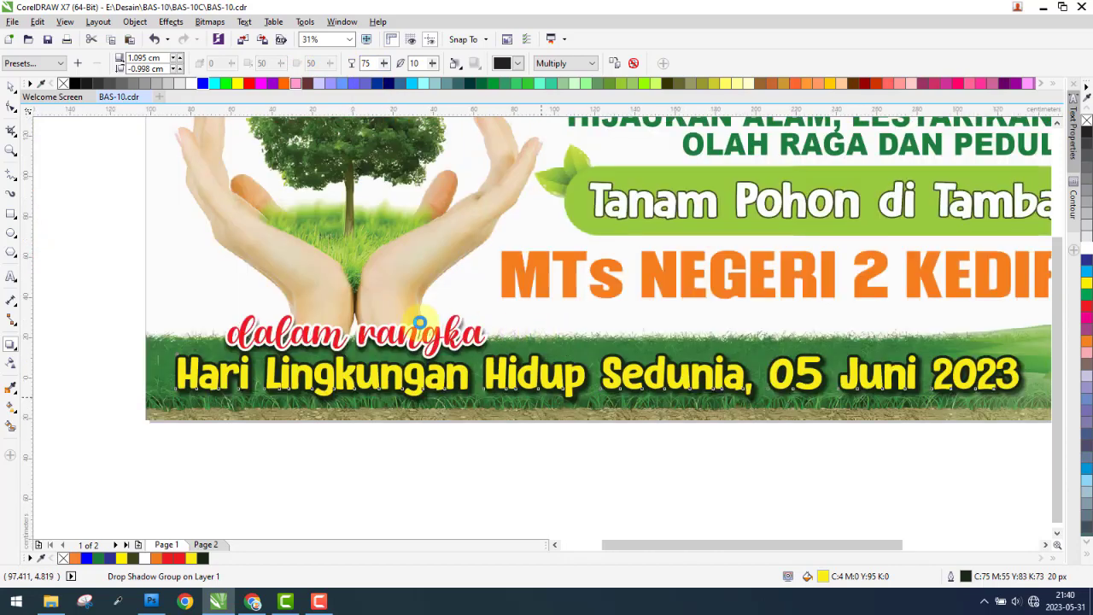
{"action": "scroll", "coordinate": [561, 338], "scroll_direction": "down", "scroll_amount": 4}
{"action": "left_click", "coordinate": [12, 90]}
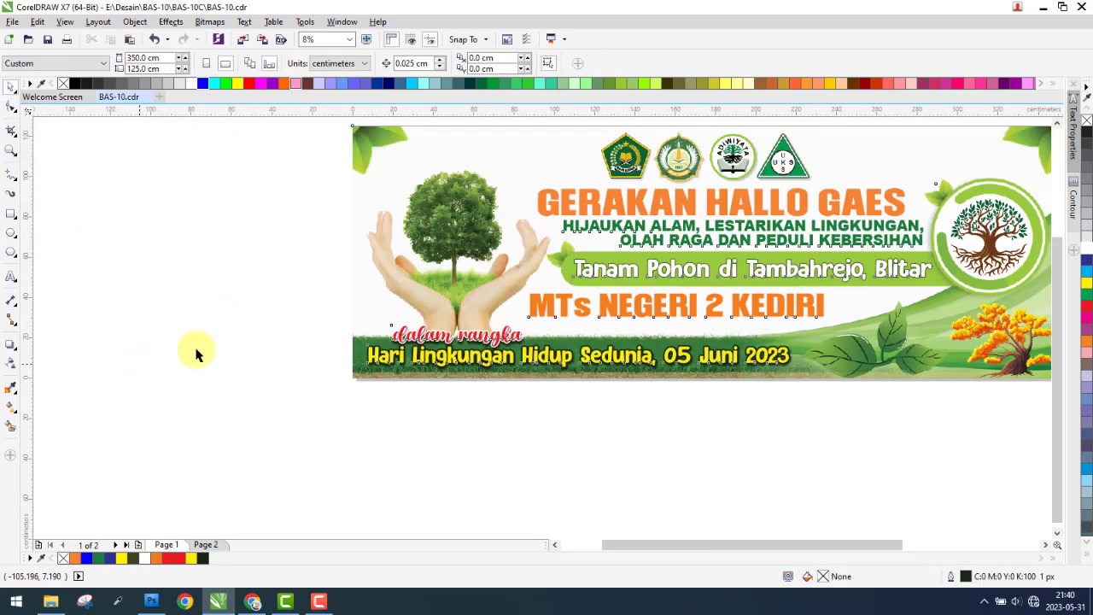
- Group every banner object and zoom to fit the page
{"action": "key", "text": "ctrl+a"}
{"action": "left_click", "coordinate": [592, 64]}
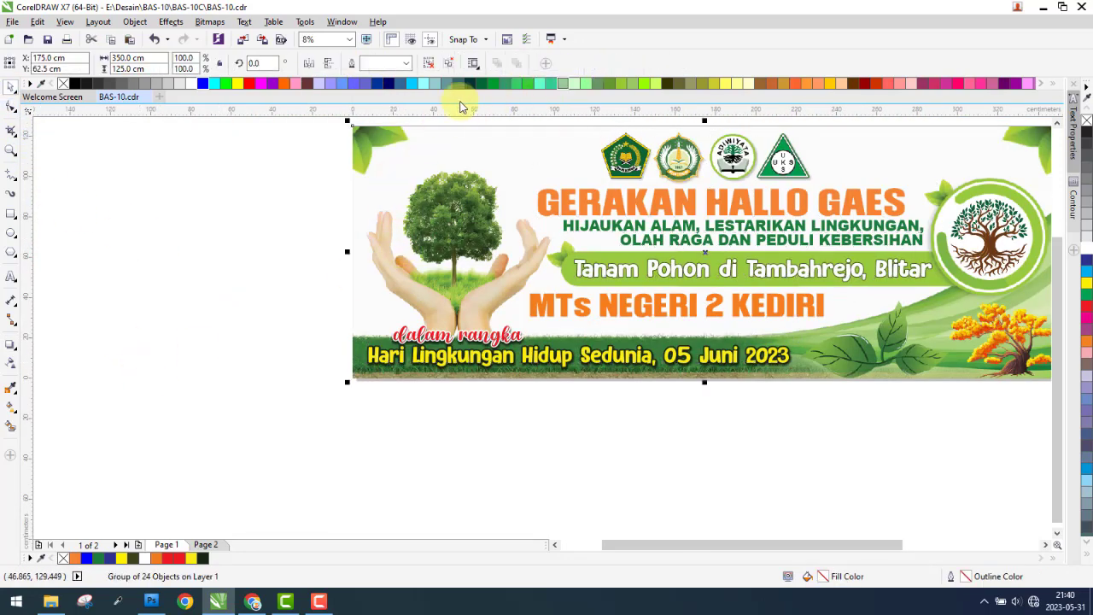
{"action": "left_click", "coordinate": [352, 39]}
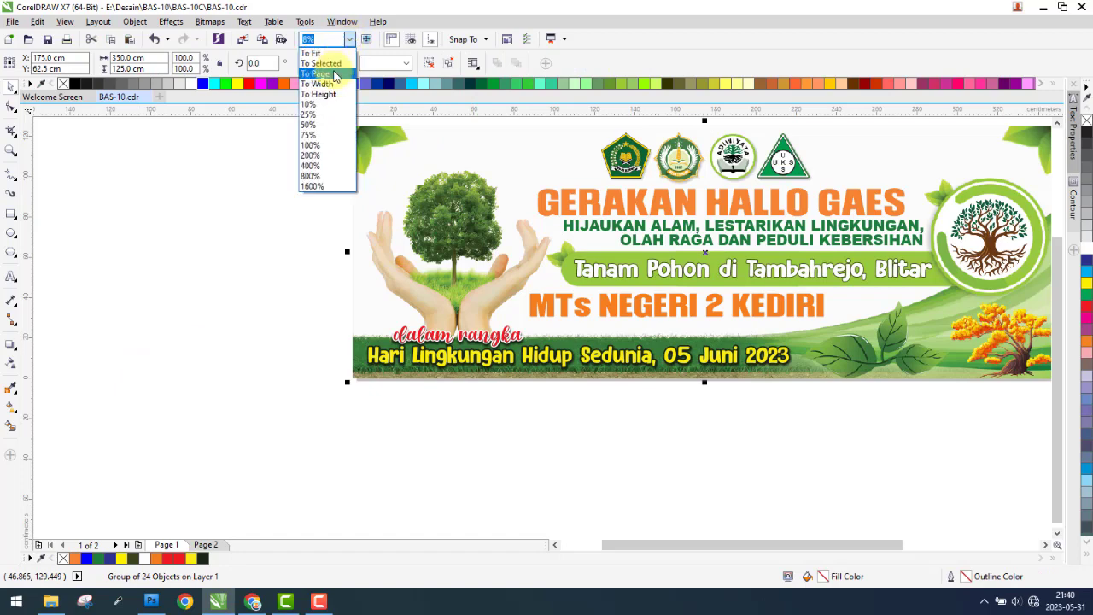
{"action": "left_click", "coordinate": [334, 74]}
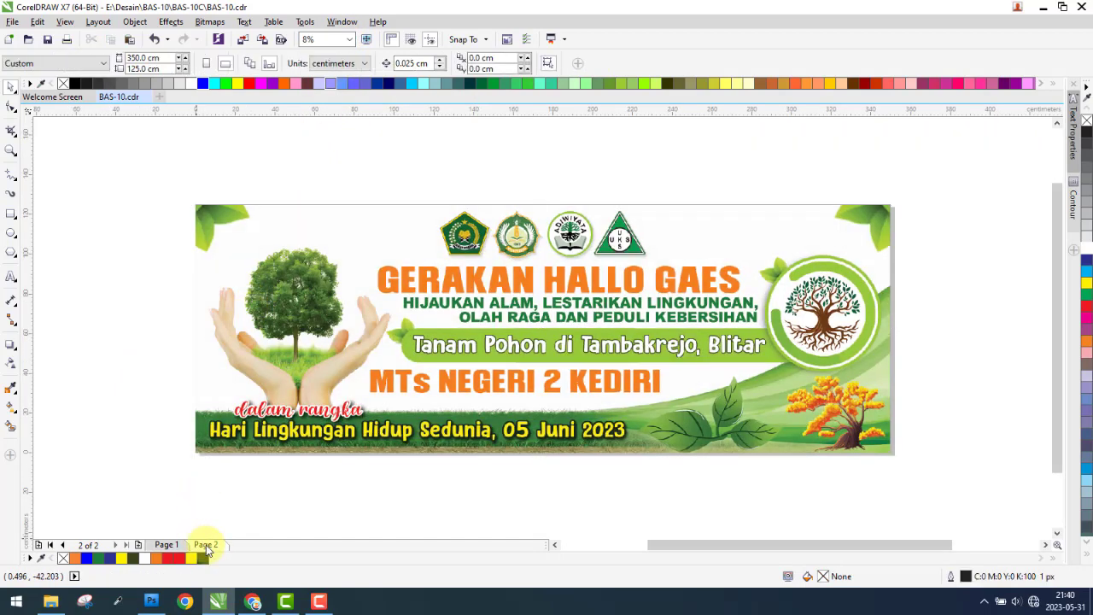
- Delete the unused Page 2, toggle Wireframe then Enhanced view, and save the design
{"action": "right_click", "coordinate": [206, 546]}
{"action": "left_click", "coordinate": [211, 519]}
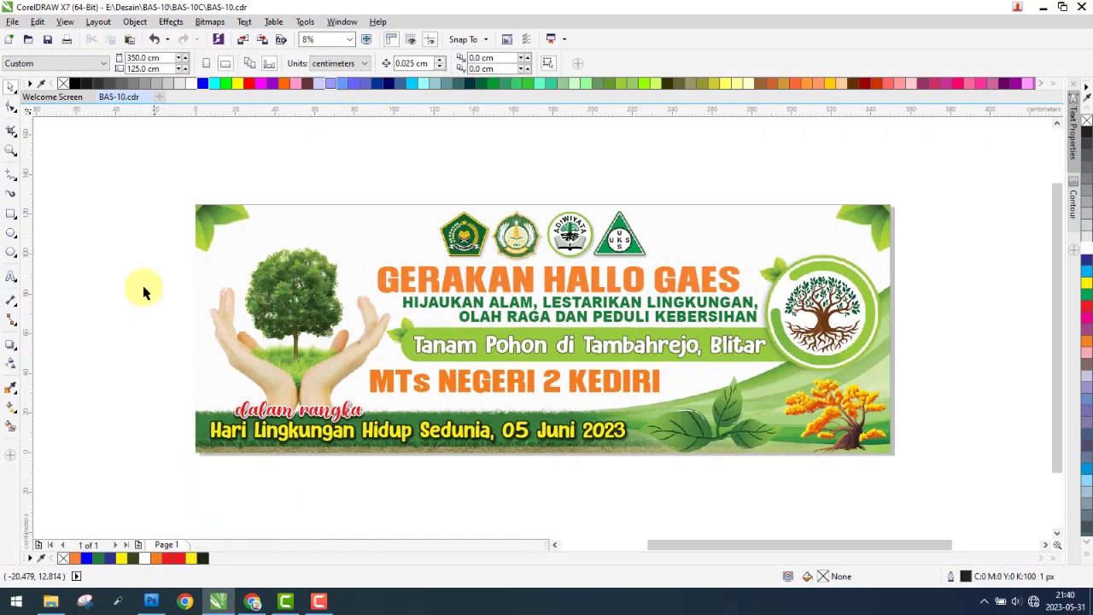
{"action": "left_click", "coordinate": [69, 23]}
{"action": "left_click", "coordinate": [89, 50]}
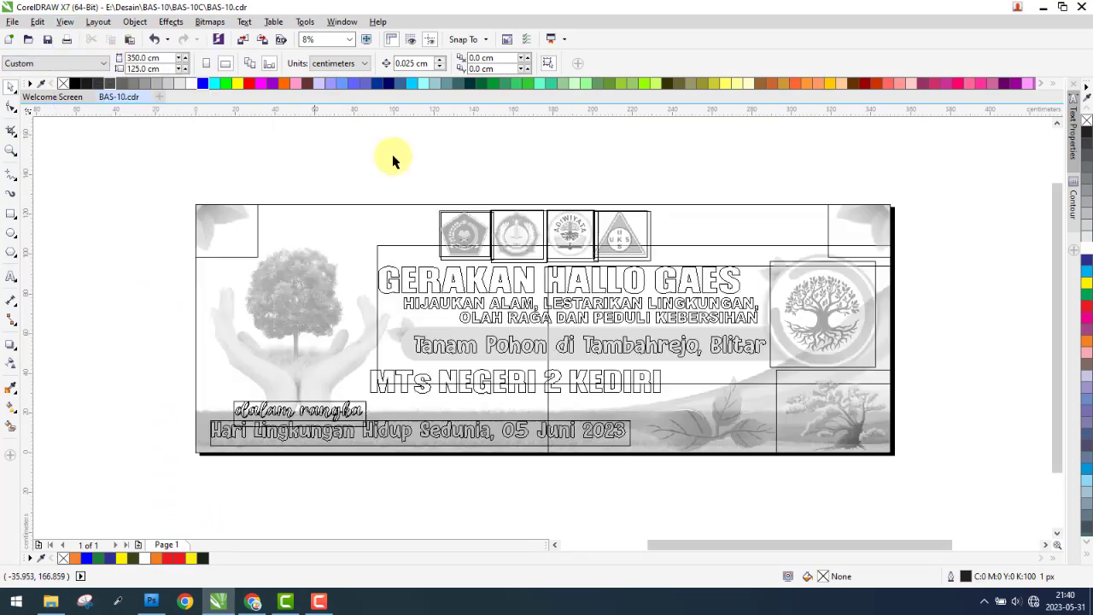
{"action": "left_click", "coordinate": [65, 21]}
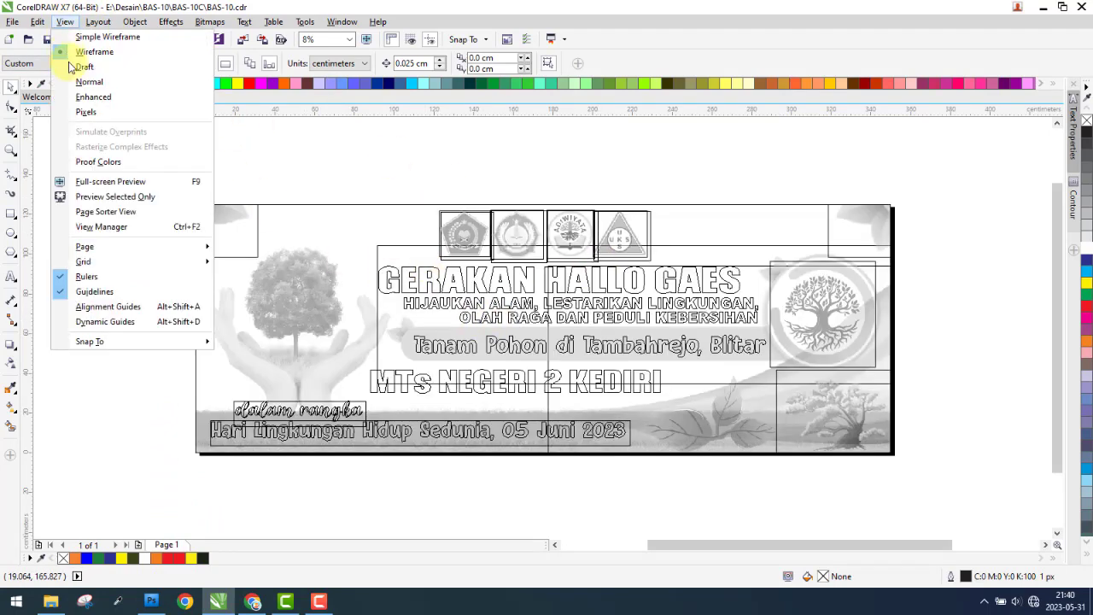
{"action": "left_click", "coordinate": [86, 98]}
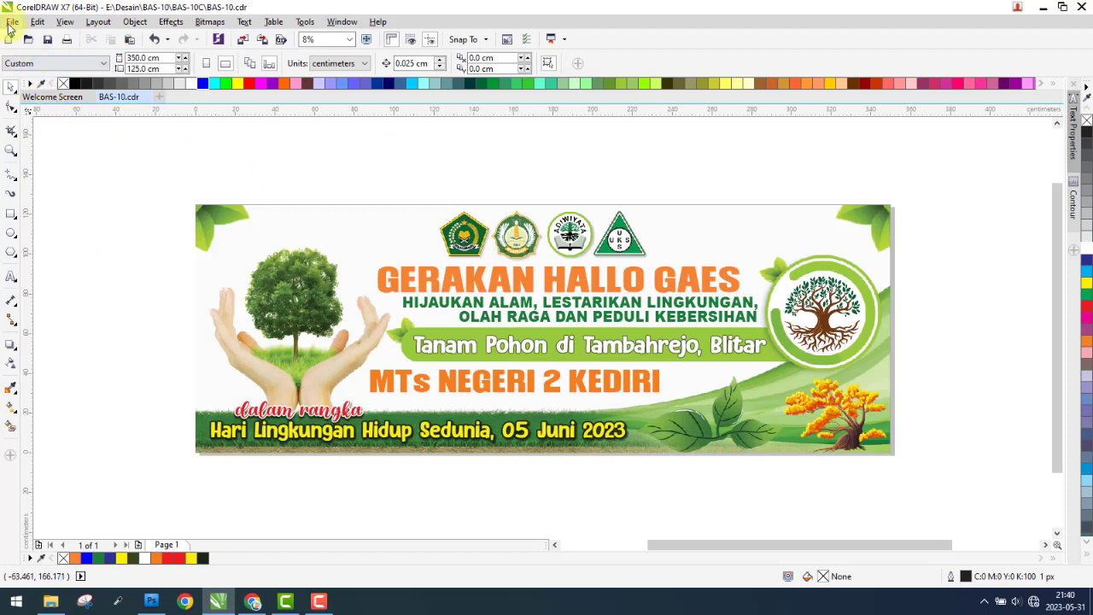
{"action": "left_click", "coordinate": [11, 22]}
{"action": "left_click", "coordinate": [47, 151]}
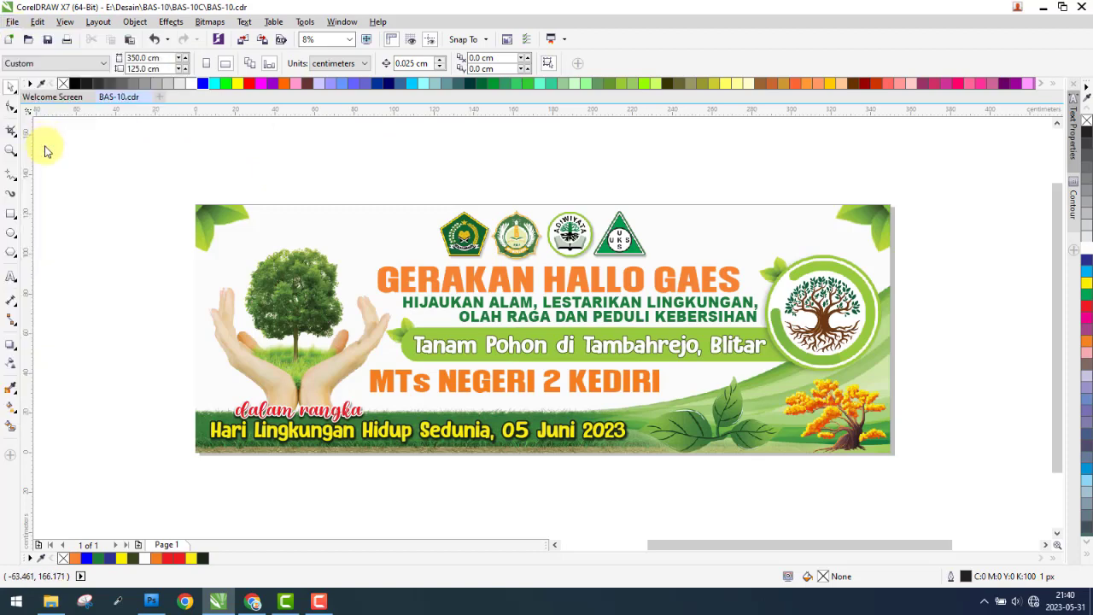
- In File Explorer, browse the BAS-10 folders and check the contents of BAS-10P
{"action": "left_click", "coordinate": [52, 601]}
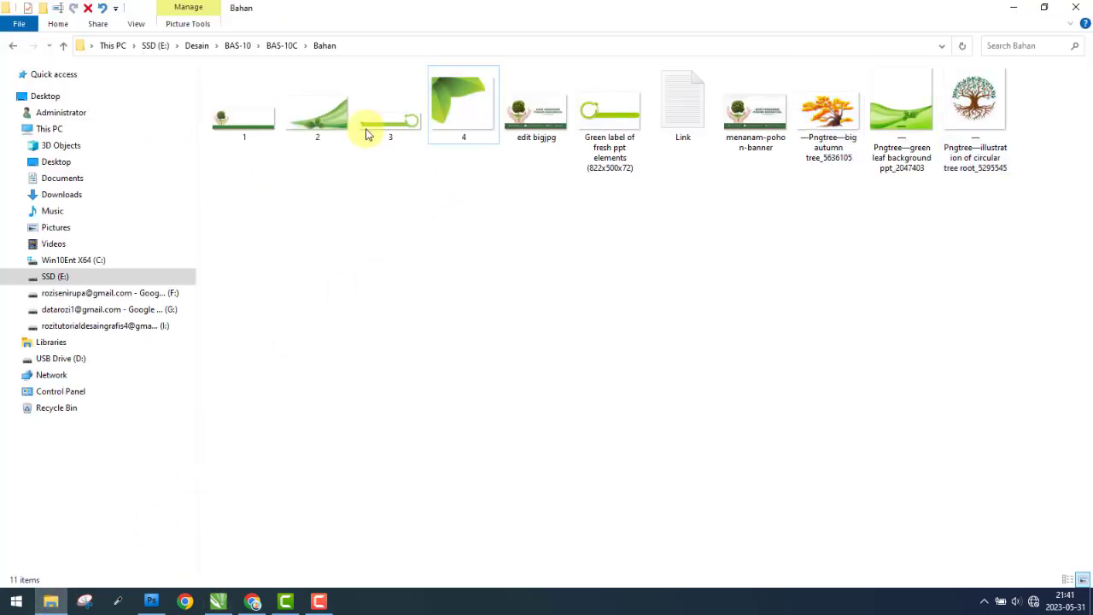
{"action": "left_click", "coordinate": [14, 48]}
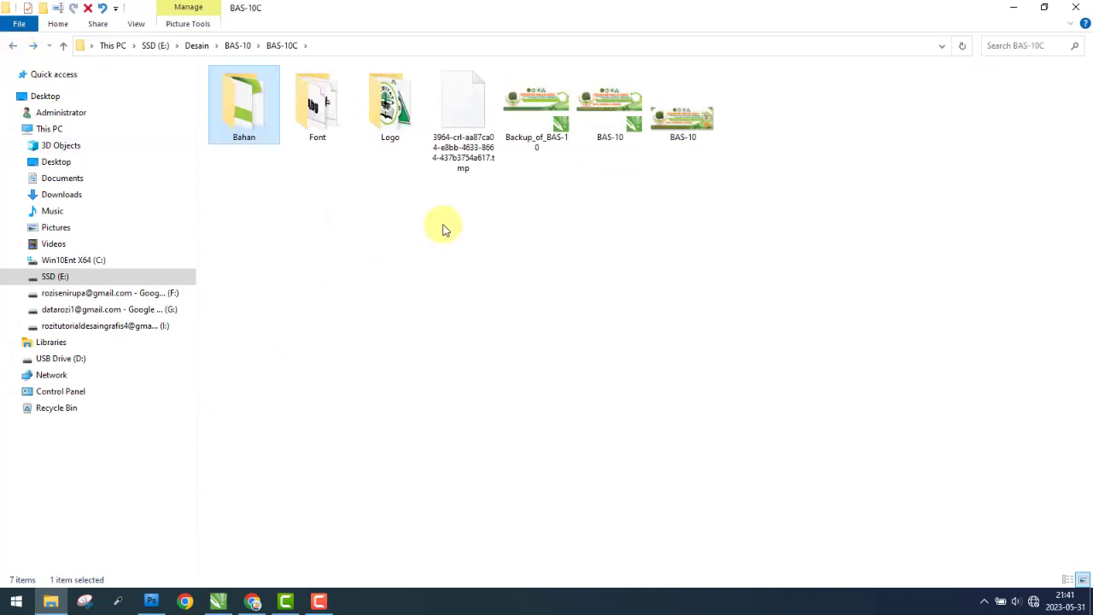
{"action": "left_click_drag", "start_coordinate": [440, 266], "coordinate": [478, 94]}
{"action": "left_click", "coordinate": [13, 45]}
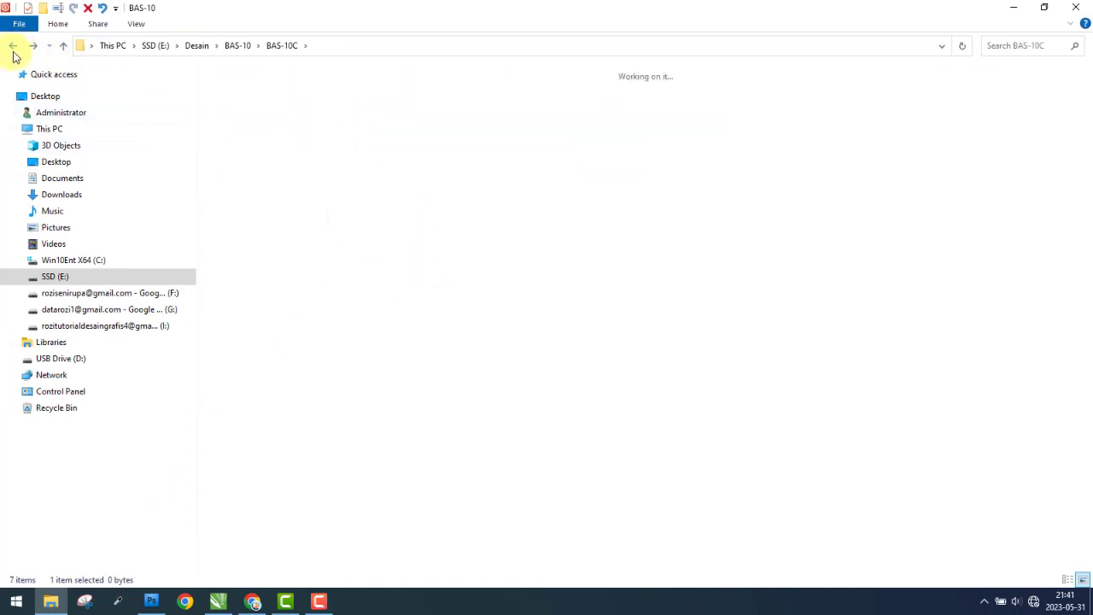
{"action": "left_click", "coordinate": [338, 113]}
{"action": "double_click", "coordinate": [337, 113]}
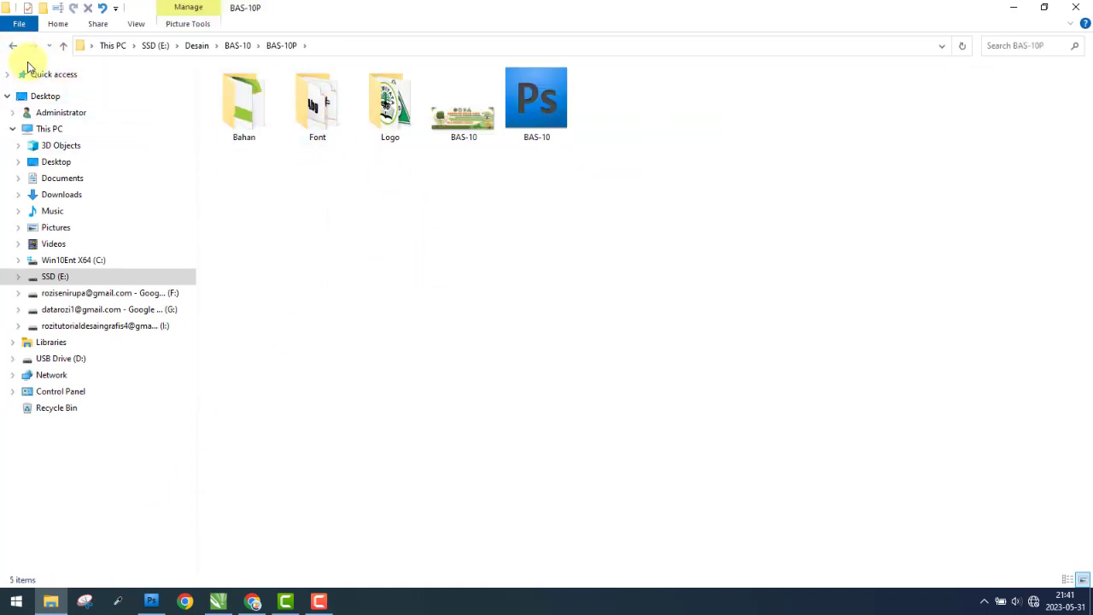
{"action": "left_click", "coordinate": [15, 49]}
- Archive BAS-10P into BAS-10P.rar with 'Delete files after archiving' enabled
{"action": "right_click", "coordinate": [299, 117]}
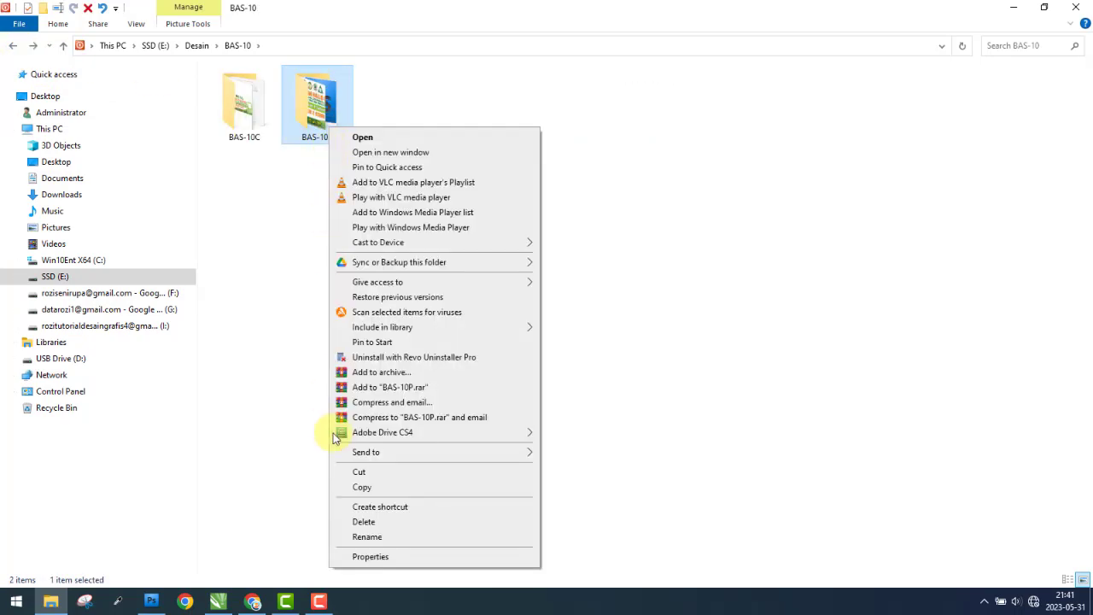
{"action": "double_click", "coordinate": [300, 119]}
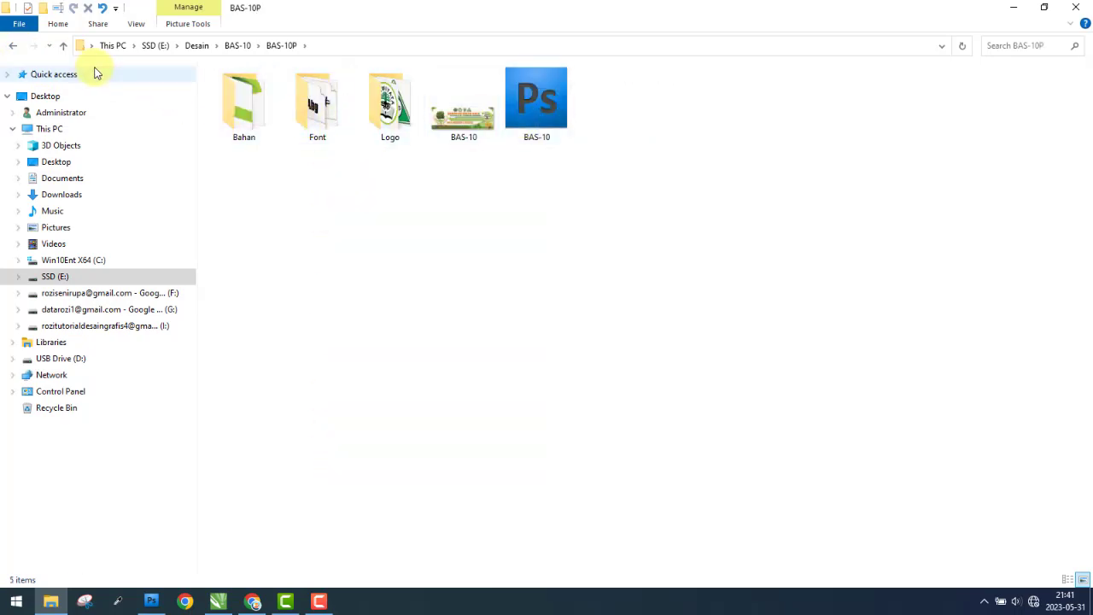
{"action": "left_click", "coordinate": [13, 47]}
{"action": "right_click", "coordinate": [333, 118]}
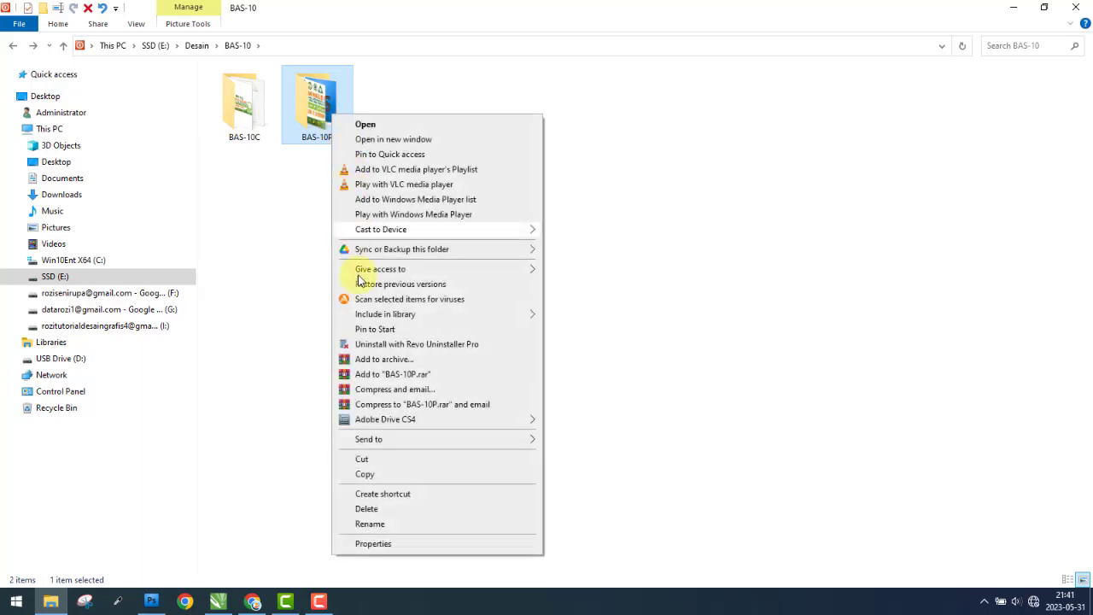
{"action": "left_click", "coordinate": [373, 355]}
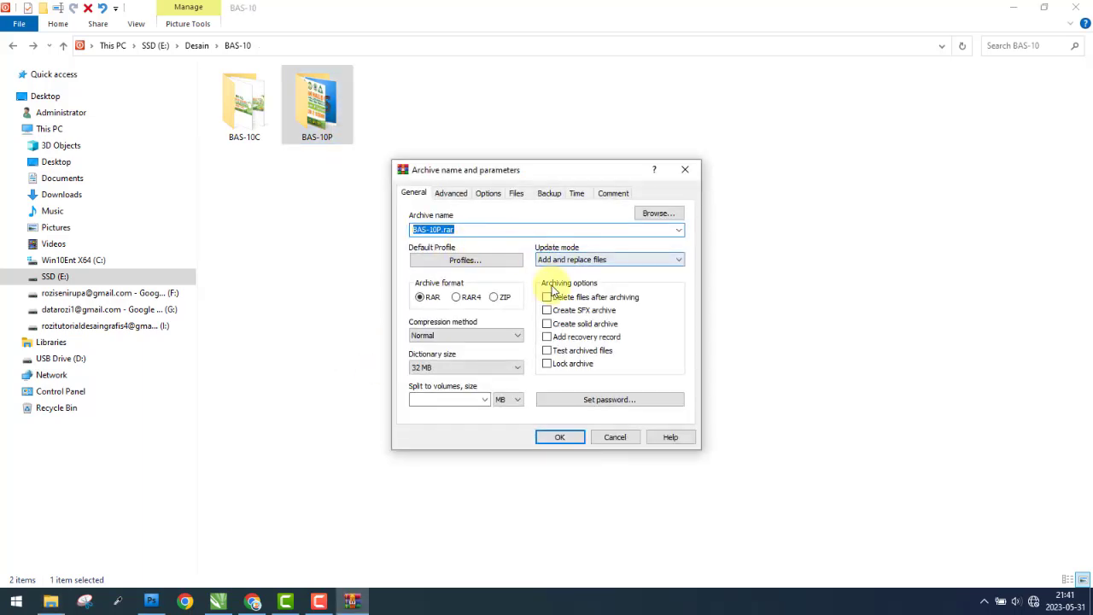
{"action": "left_click", "coordinate": [560, 437]}
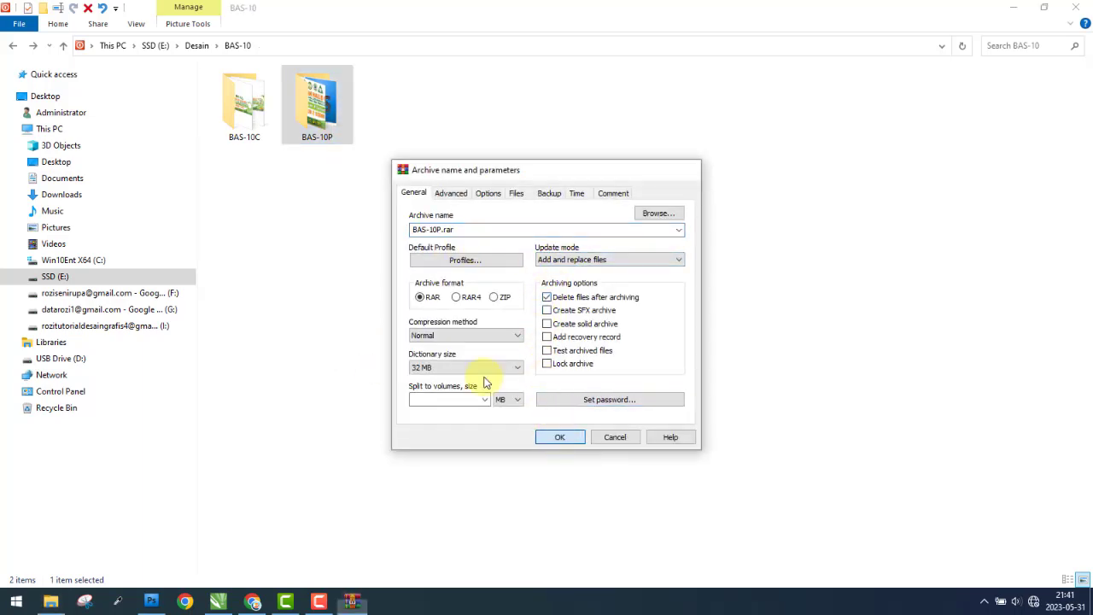
{"action": "double_click", "coordinate": [252, 115]}
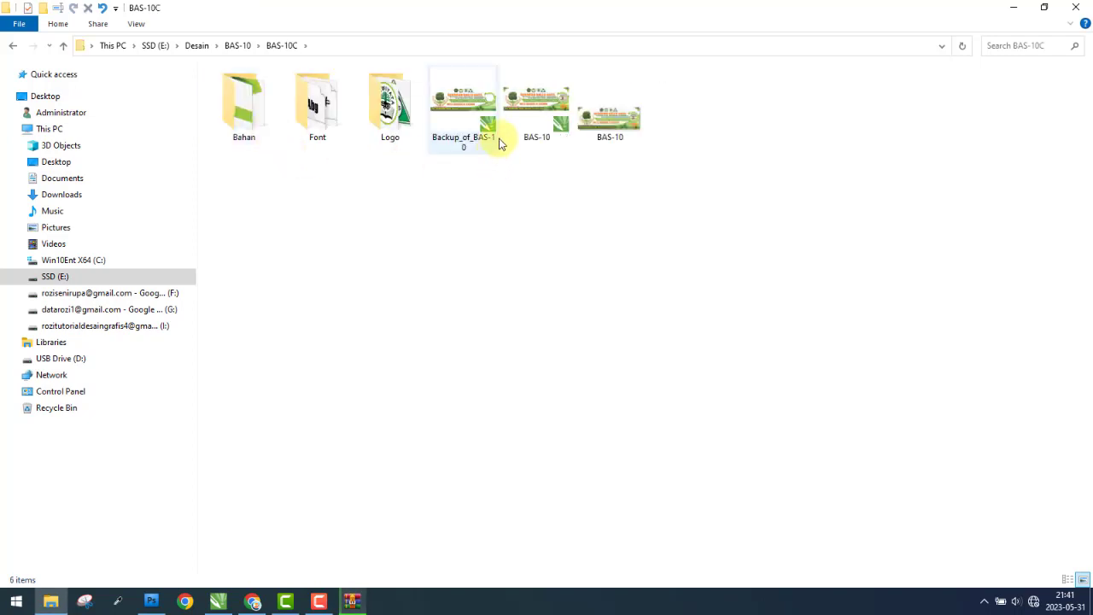
- Permanently delete Backup_of_BAS-10 and briefly check the BAS-10 design
{"action": "left_click", "coordinate": [477, 104]}
{"action": "key", "text": "shift+Delete"}
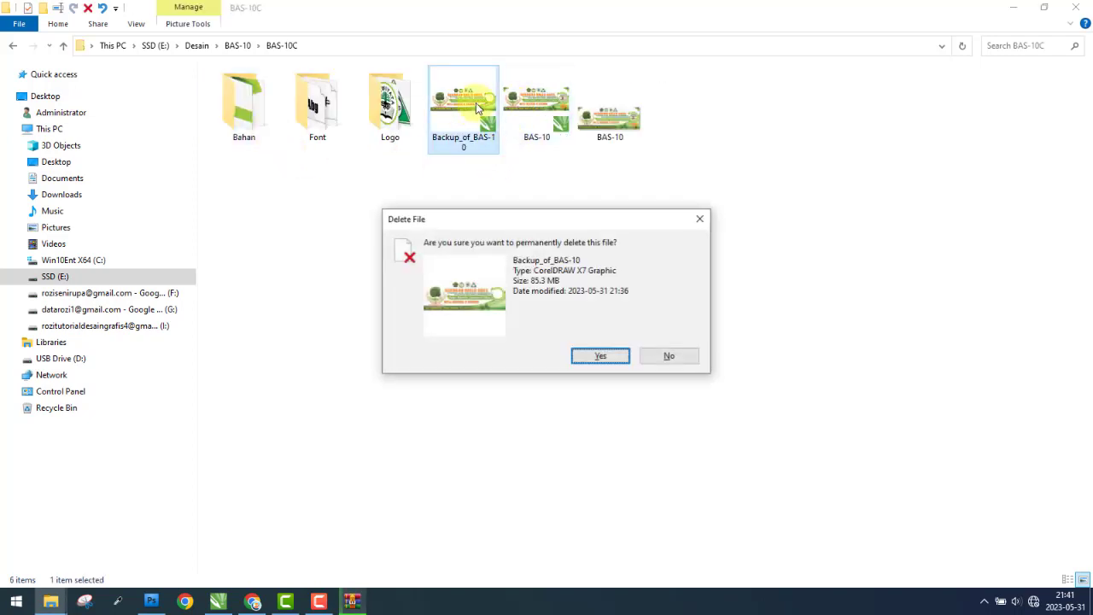
{"action": "key", "text": "Return"}
{"action": "double_click", "coordinate": [472, 106]}
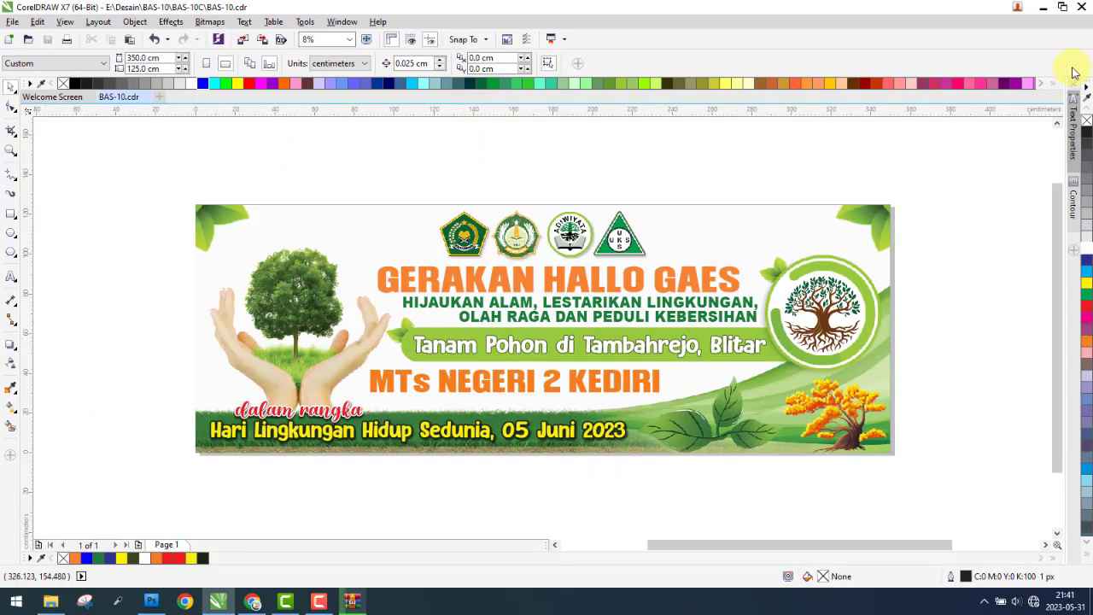
{"action": "left_click", "coordinate": [1079, 11]}
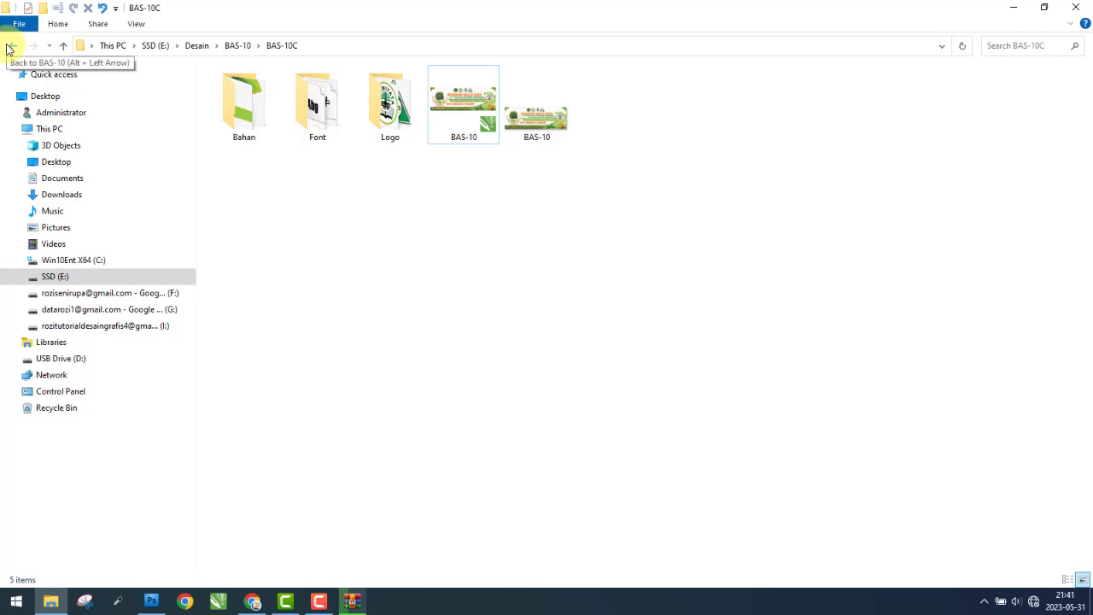
{"action": "left_click", "coordinate": [10, 47]}
- Archive BAS-10C into BAS-10C.rar and open the Thumbnail folder on drive E
{"action": "right_click", "coordinate": [242, 122]}
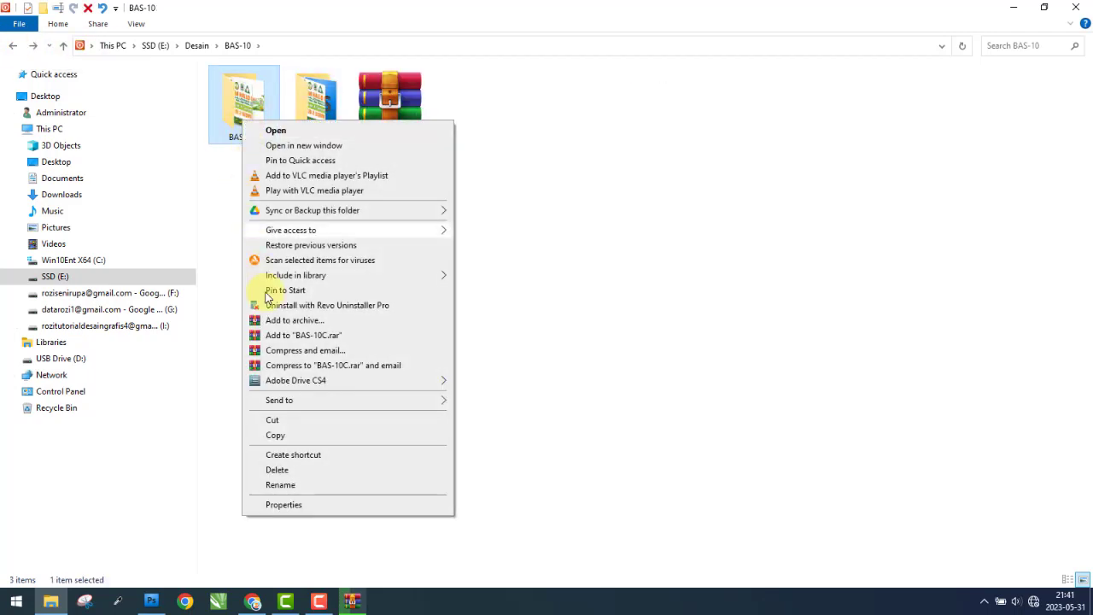
{"action": "left_click", "coordinate": [307, 321]}
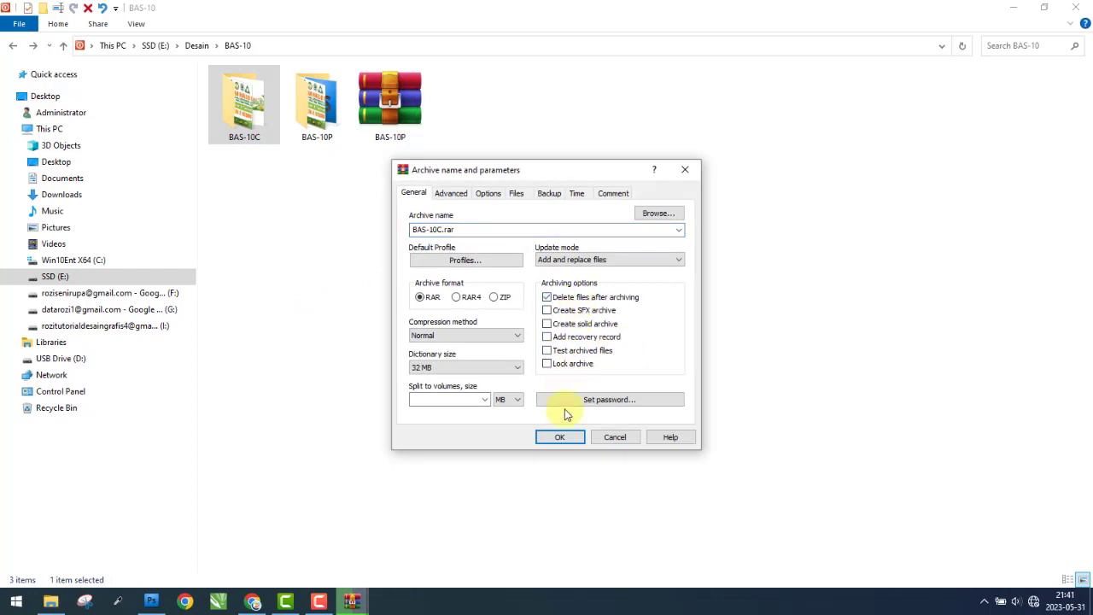
{"action": "left_click", "coordinate": [560, 437]}
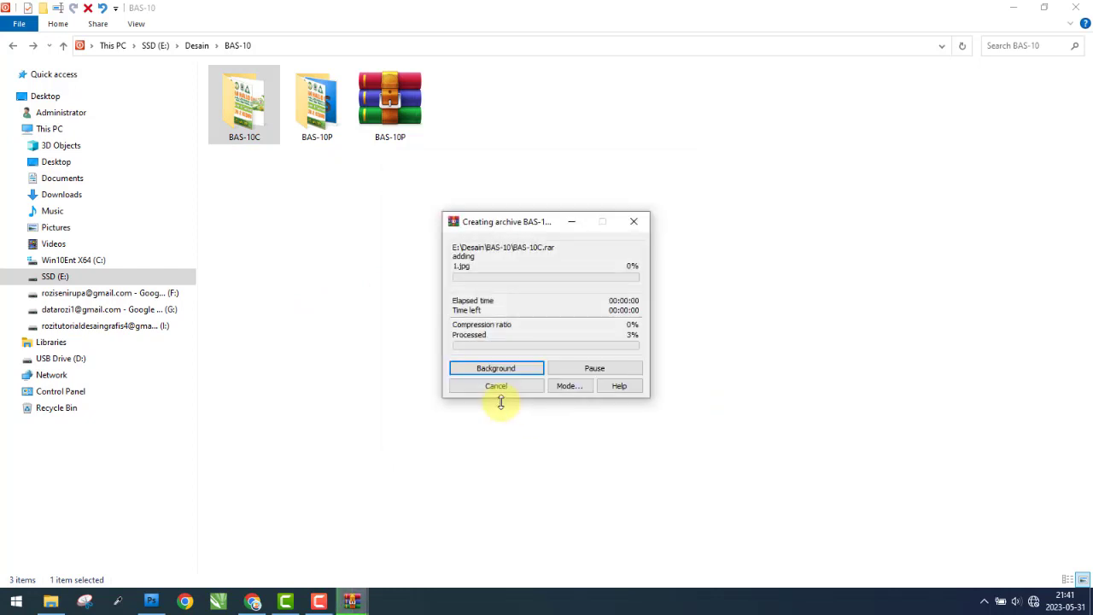
{"action": "left_click", "coordinate": [115, 278]}
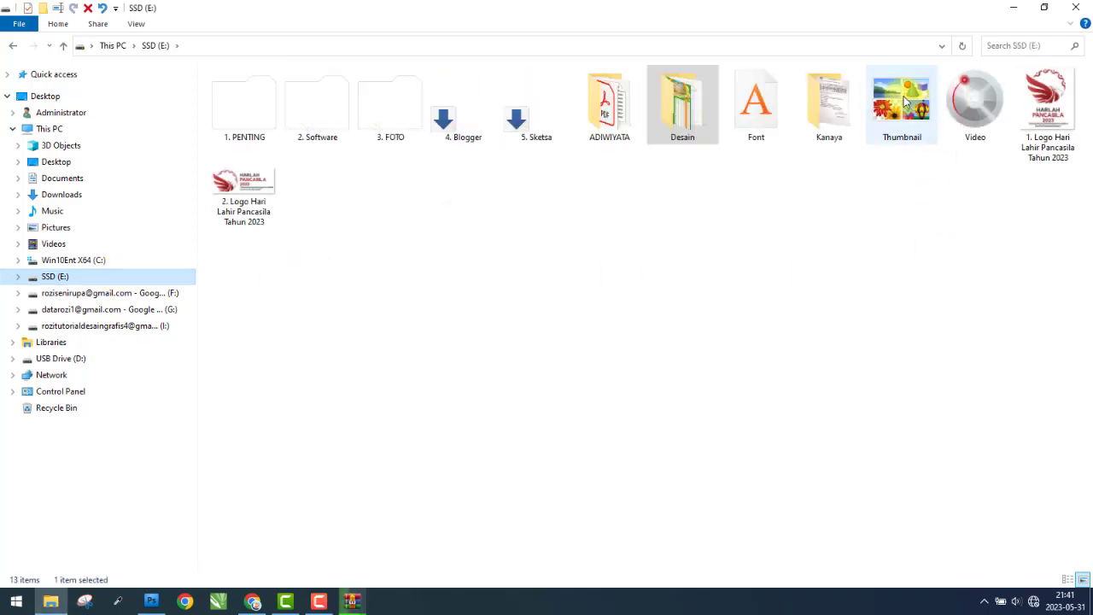
{"action": "double_click", "coordinate": [905, 101]}
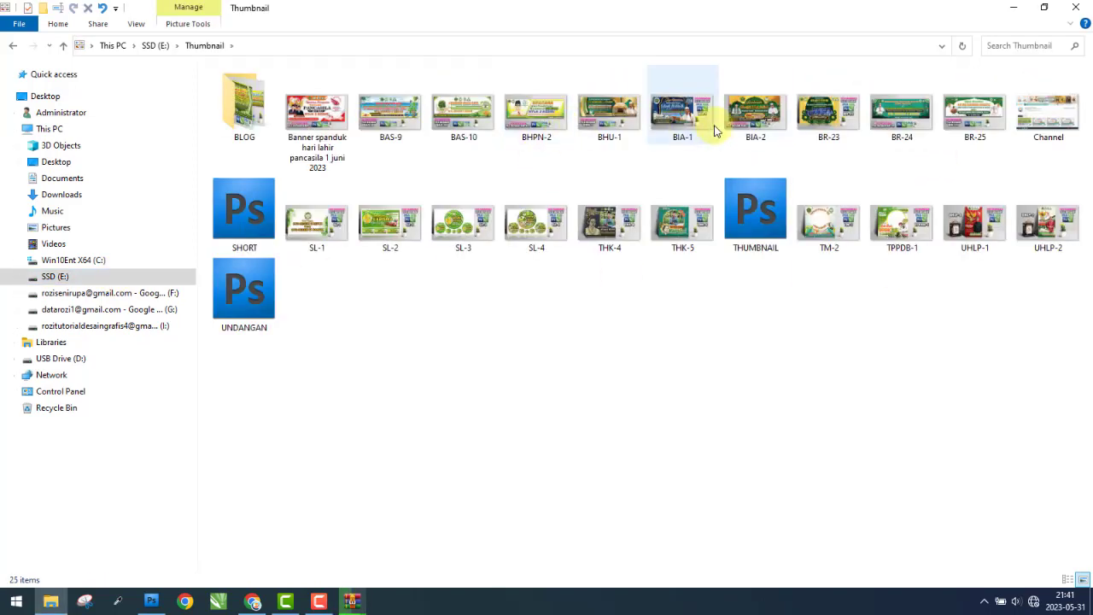
{"action": "left_click", "coordinate": [467, 118]}
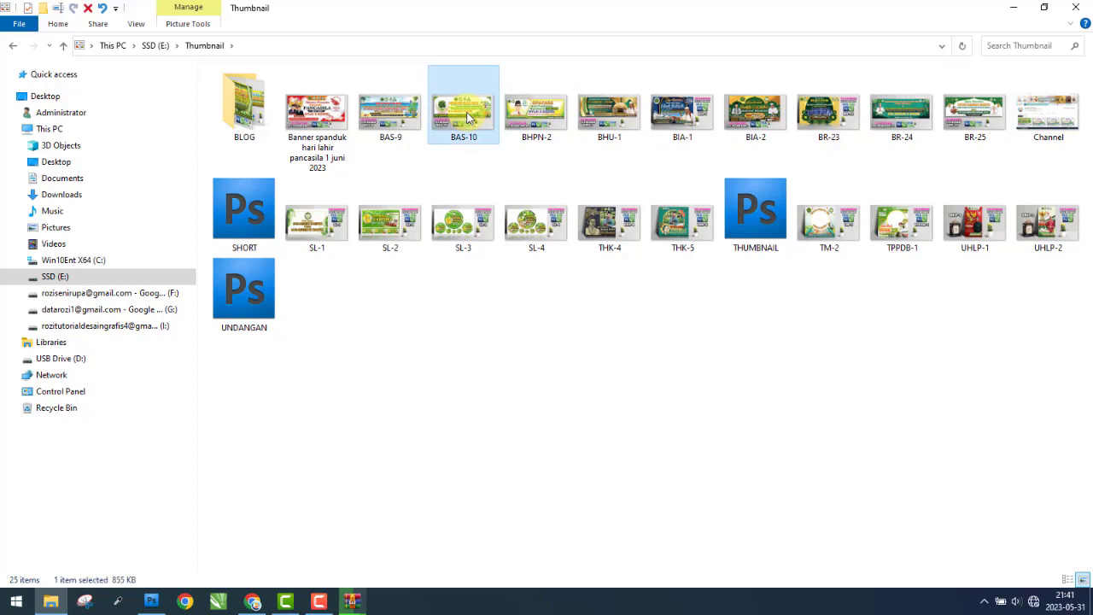